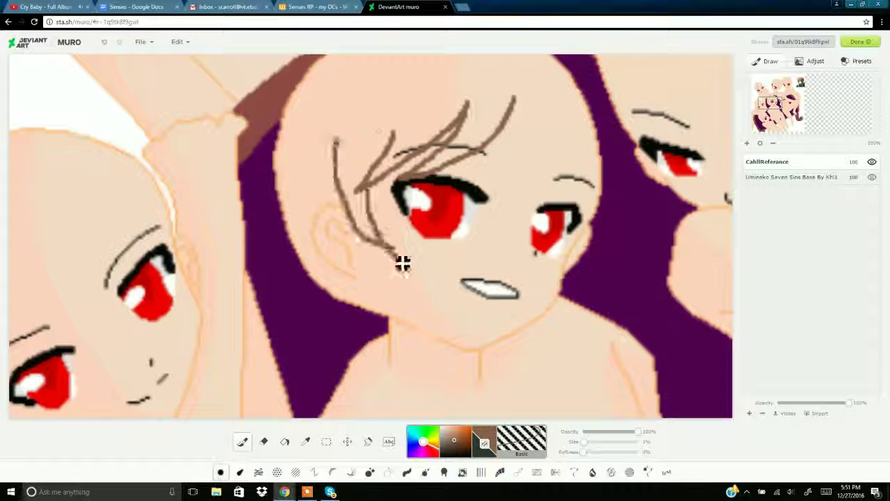
left_click_drag(335, 137, 341, 209)
left_click(106, 42)
left_click(106, 42)
left_click(107, 42)
left_click(106, 42)
On the Umineko Seven Sins base layer, draw brown fringe strands over the middle character's larger eye and hair strands around the ear
left_click(806, 177)
left_click_drag(502, 118, 425, 197)
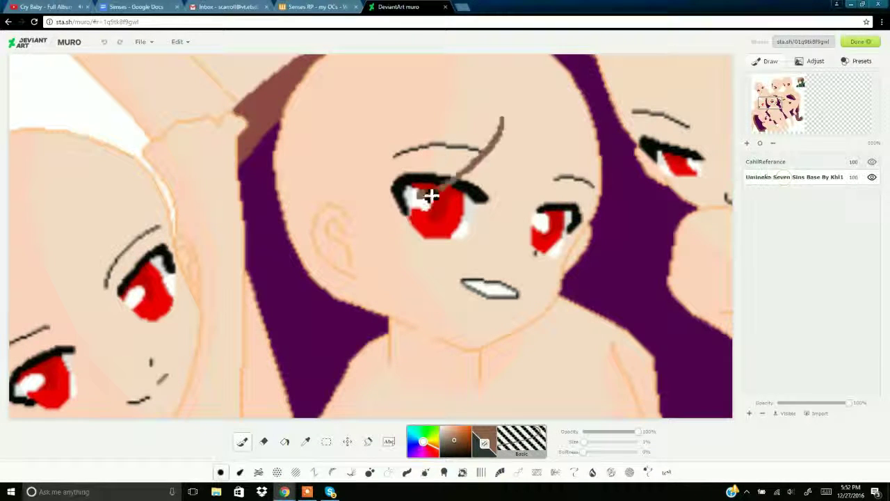
left_click_drag(448, 128, 378, 234)
mouse_move(403, 155)
left_mouse_down()
mouse_move(381, 266)
mouse_move(348, 169)
left_mouse_up()
mouse_move(279, 183)
left_mouse_down()
mouse_move(362, 332)
mouse_move(341, 275)
left_mouse_up()
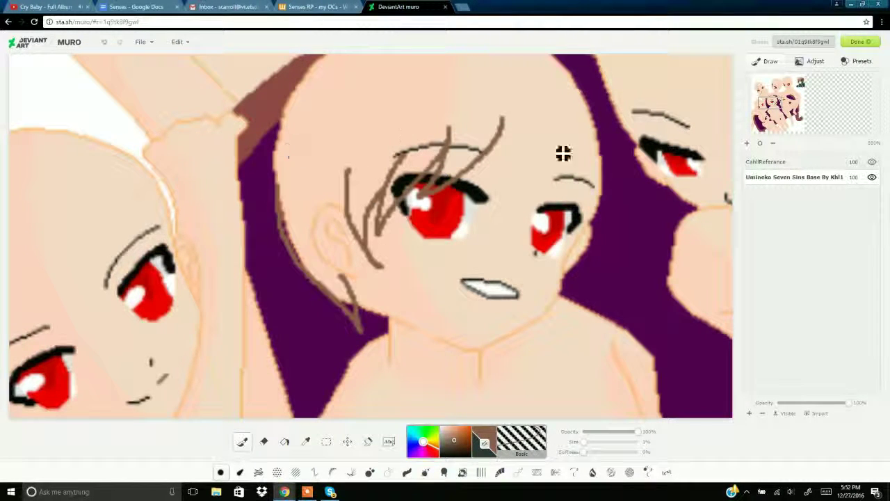
Draw brown fringe strands over the middle character's smaller eye and trace the top of the head as the hair outline
left_click_drag(488, 100, 566, 199)
mouse_move(566, 199)
left_mouse_down()
mouse_move(543, 132)
mouse_move(566, 200)
mouse_move(602, 228)
left_mouse_up()
left_click_drag(570, 188, 604, 227)
left_click(767, 98)
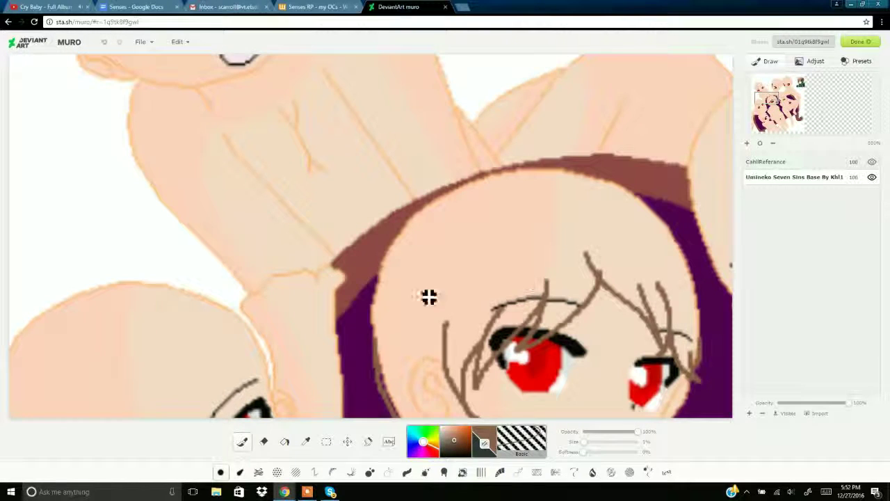
mouse_move(389, 265)
left_mouse_down()
mouse_move(376, 337)
mouse_move(538, 175)
mouse_move(685, 258)
mouse_move(703, 342)
left_mouse_up()
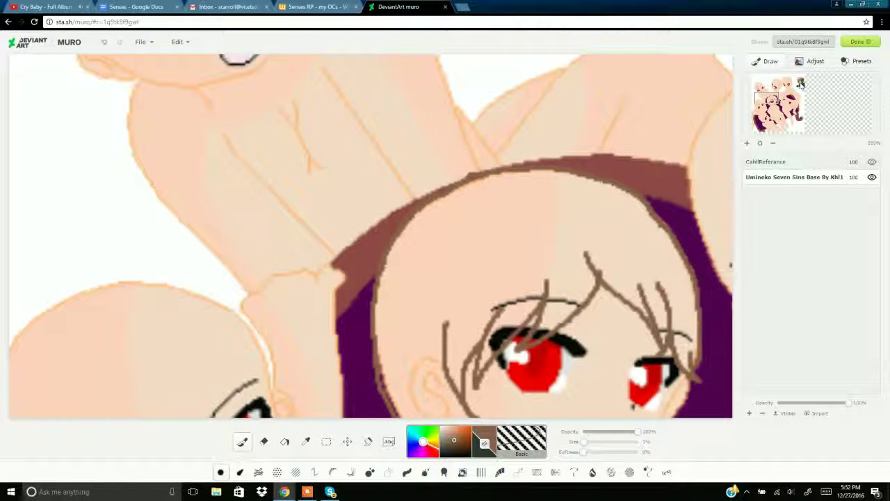
Sample the brown hair colour from the reference picture and flood fill the sections of the middle character's hair with it
left_click(800, 82)
left_click(306, 442)
left_click(409, 143)
left_click(482, 194)
left_click(774, 98)
left_click(285, 442)
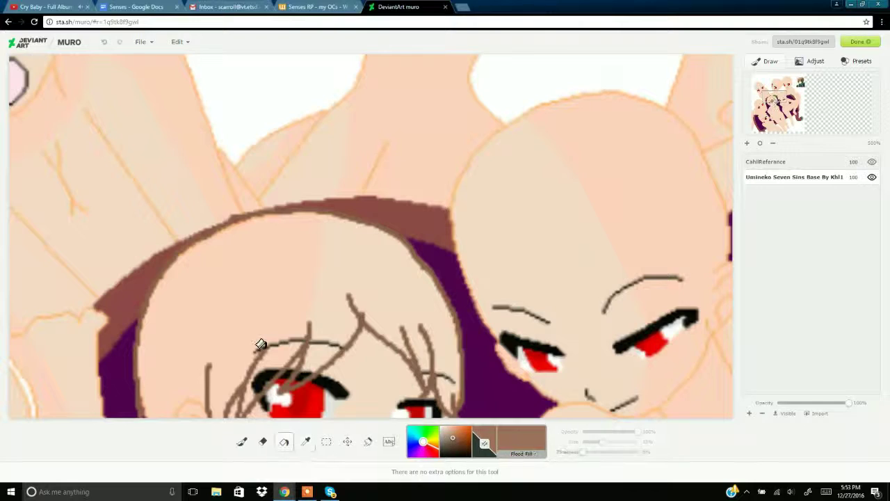
left_click(258, 340)
left_click(378, 292)
left_click(308, 328)
left_click(279, 357)
left_click(320, 357)
Brush the hair brown over the pale gaps along the hair outline, the parting, the fringe strands and the eyebrows
left_click(768, 103)
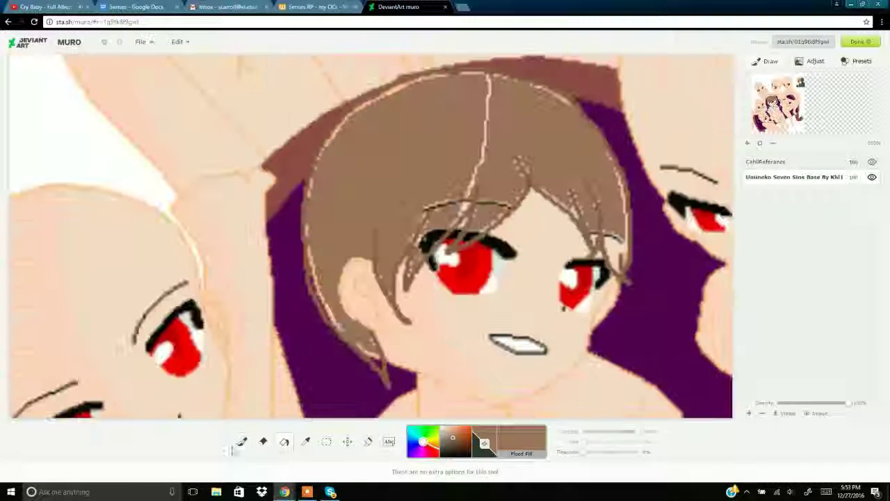
left_click(242, 442)
mouse_move(318, 296)
left_mouse_down()
mouse_move(313, 230)
mouse_move(315, 260)
mouse_move(353, 345)
mouse_move(383, 366)
left_mouse_up()
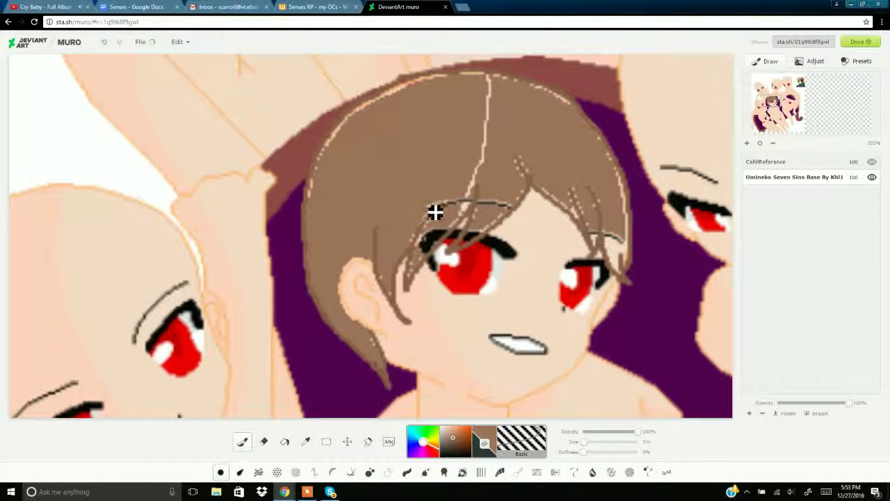
left_click_drag(434, 210, 467, 210)
mouse_move(426, 236)
left_mouse_down()
mouse_move(471, 209)
mouse_move(489, 154)
mouse_move(470, 206)
left_mouse_up()
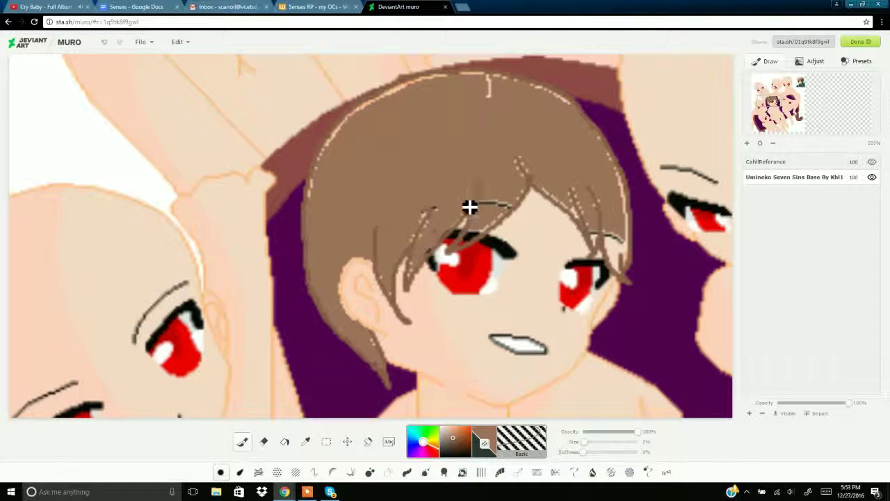
mouse_move(318, 200)
left_mouse_down()
mouse_move(329, 160)
mouse_move(402, 96)
left_mouse_up()
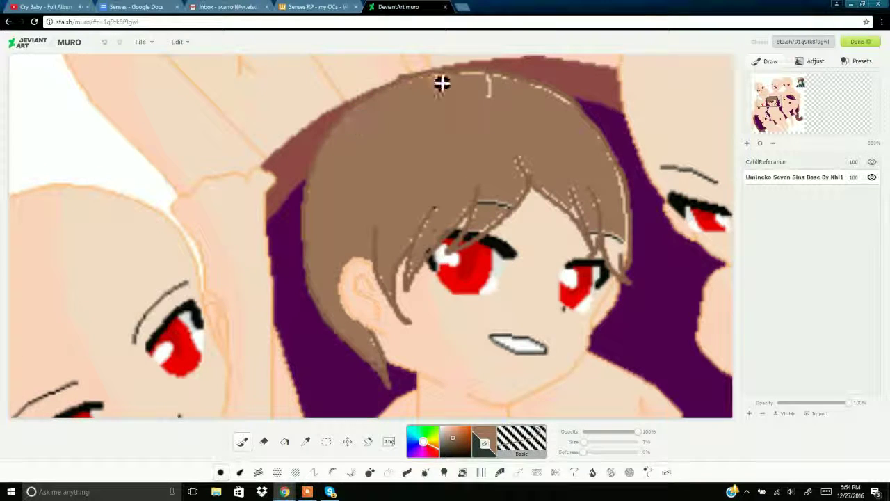
left_click_drag(489, 201, 521, 174)
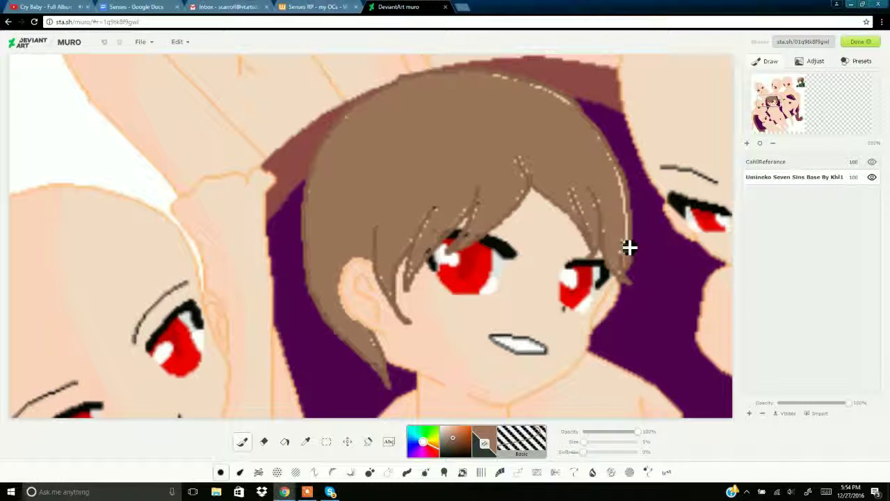
mouse_move(510, 84)
left_mouse_down()
mouse_move(521, 169)
mouse_move(417, 278)
mouse_move(378, 352)
left_mouse_up()
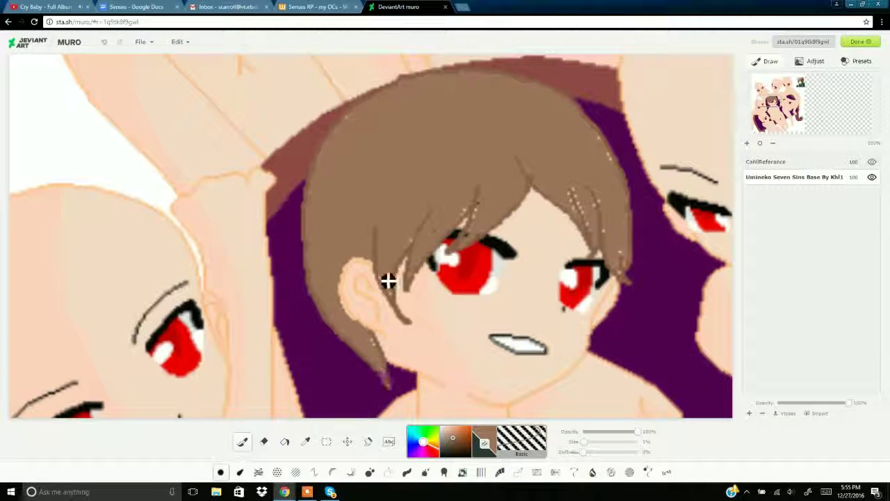
left_click_drag(469, 218, 479, 216)
left_click_drag(572, 204, 582, 211)
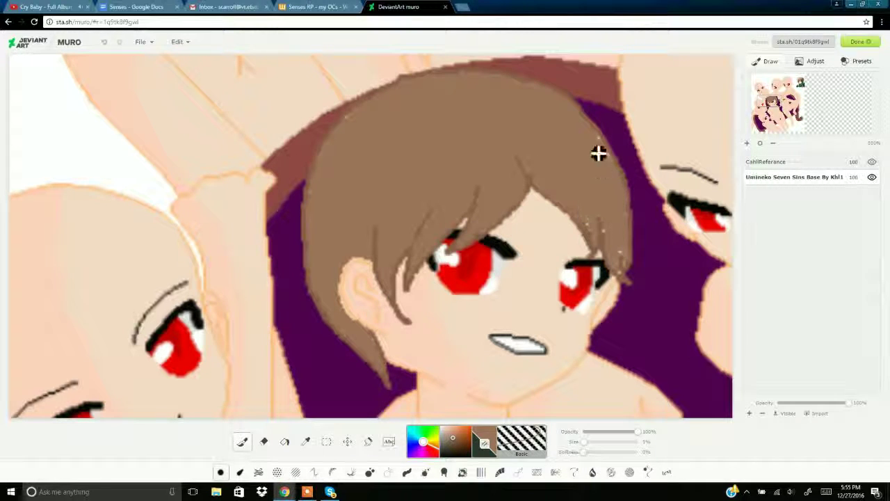
mouse_move(598, 151)
left_mouse_down()
mouse_move(596, 203)
mouse_move(607, 206)
mouse_move(623, 274)
left_mouse_up()
Sample the light aqua from the reference picture's eye and flood fill the middle character's irises with it
left_click(795, 84)
left_click(306, 442)
left_click(513, 105)
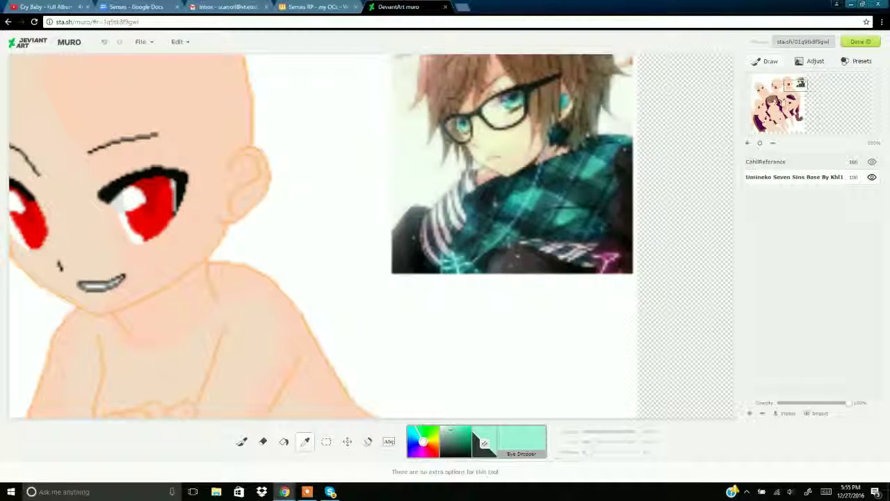
left_click(771, 103)
left_click(284, 441)
left_click(411, 245)
left_click(429, 228)
left_click(515, 256)
Brush light aqua over the remaining red edges of both irises, leaving the dark red pupils
key("b")
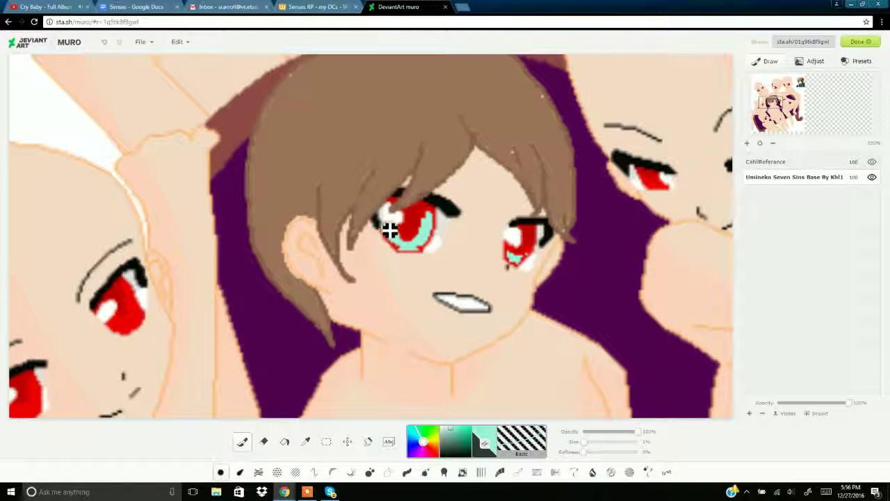
left_click_drag(415, 246, 439, 218)
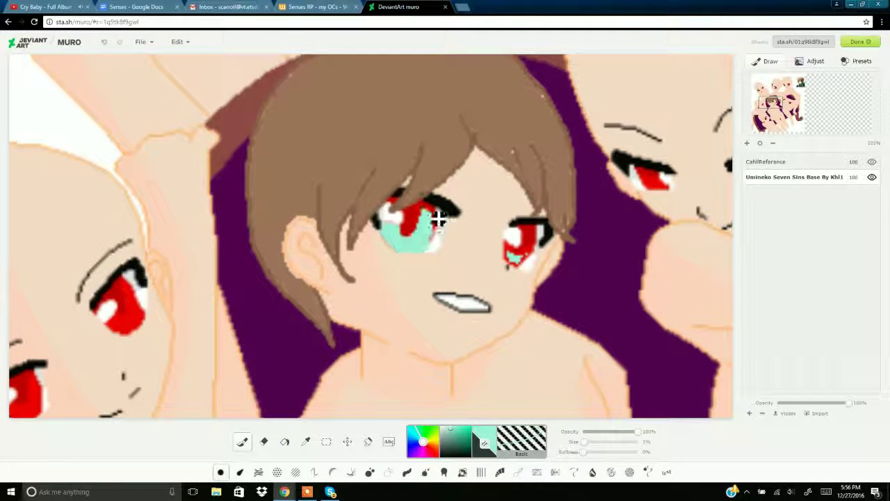
mouse_move(517, 270)
left_mouse_down()
mouse_move(527, 258)
mouse_move(517, 252)
left_mouse_up()
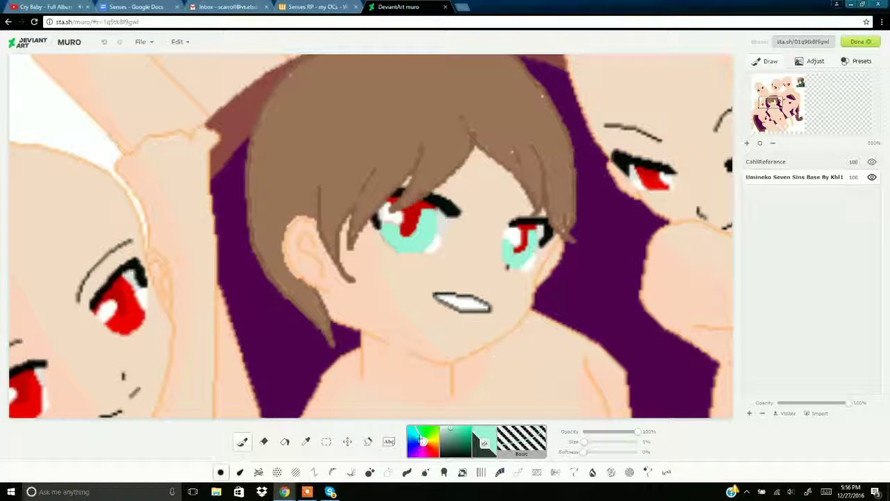
Paint both pupils in a darker teal, tint the larger eye's highlight pale aqua at 51% opacity, and undo the last stroke
left_click(452, 433)
mouse_move(426, 217)
left_mouse_down()
mouse_move(427, 205)
mouse_move(411, 223)
mouse_move(427, 212)
left_mouse_up()
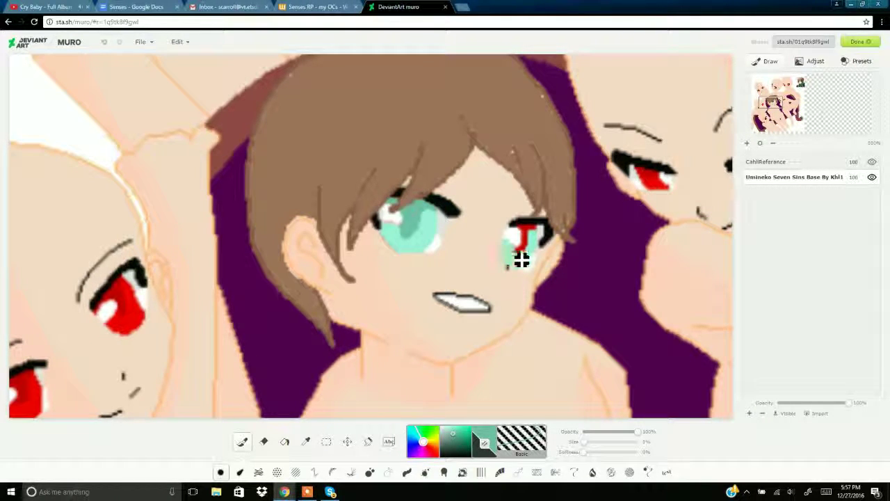
mouse_move(517, 255)
left_mouse_down()
mouse_move(527, 257)
mouse_move(519, 230)
left_mouse_up()
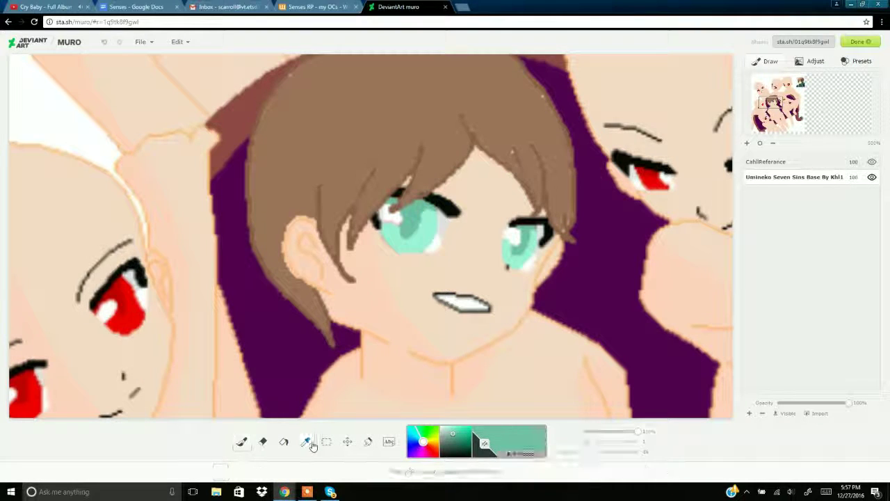
left_click_drag(390, 210, 401, 223)
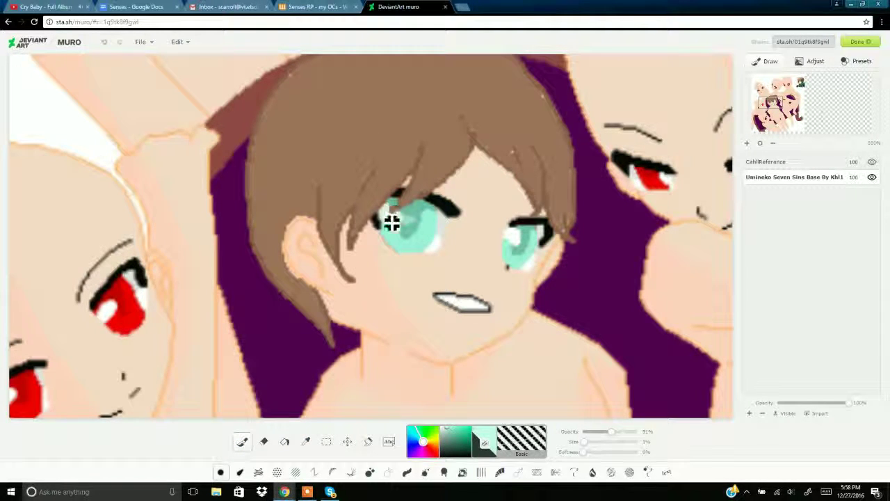
left_click(107, 44)
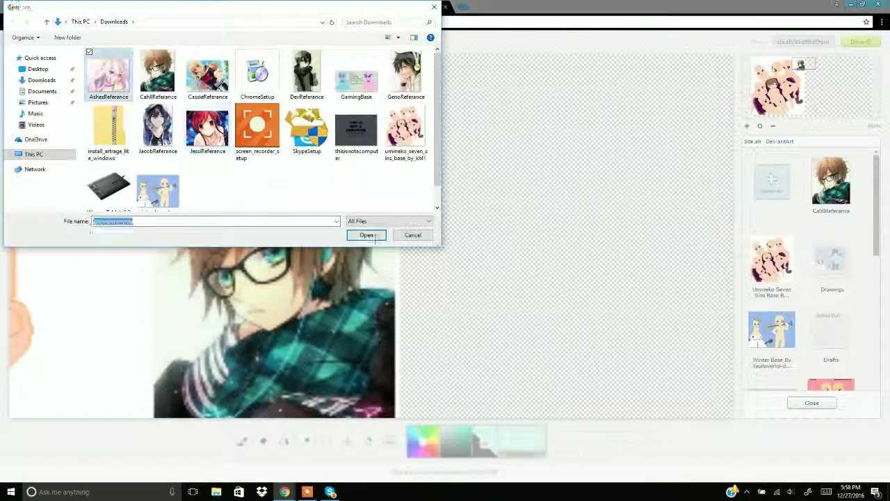
Import the AshesReferance image and place it beside the existing reference picture
left_click(366, 235)
left_click_drag(809, 123, 777, 123)
left_click_drag(149, 237, 536, 306)
left_click(839, 403)
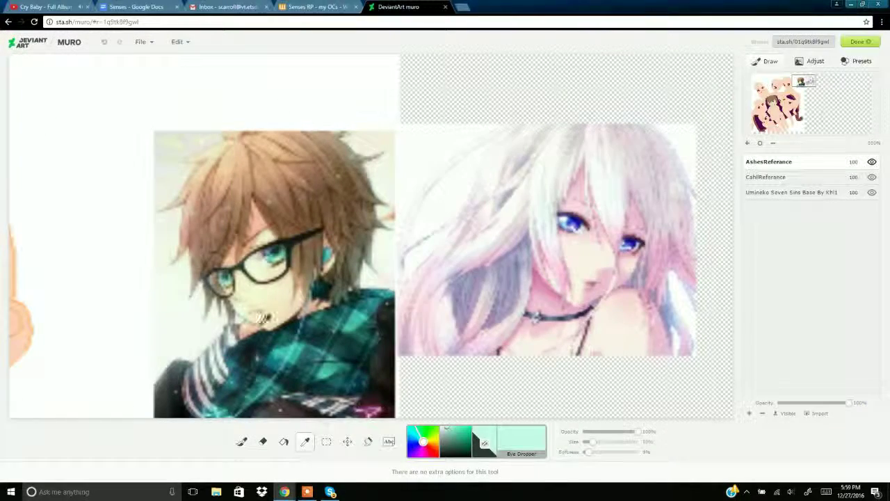
Sample the light skin tone from the reference face and flood fill the middle character's light skin areas on the base layer
left_click(282, 293)
left_click_drag(772, 118, 772, 102)
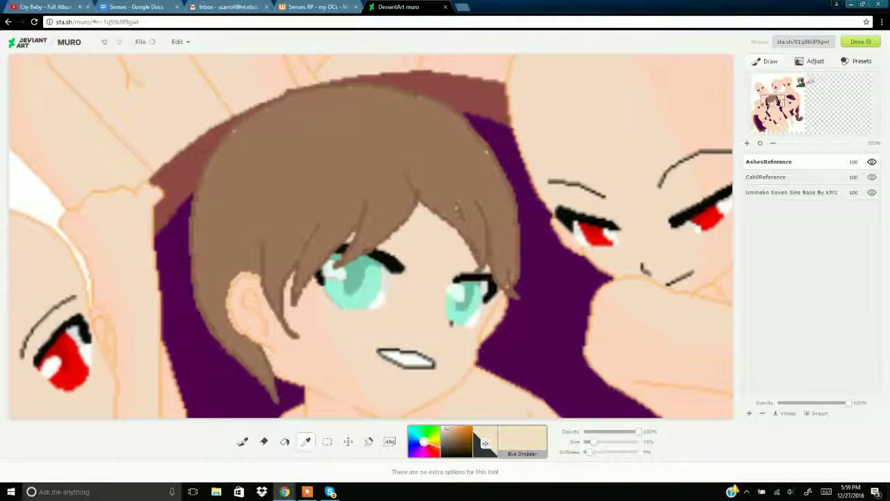
left_click(284, 441)
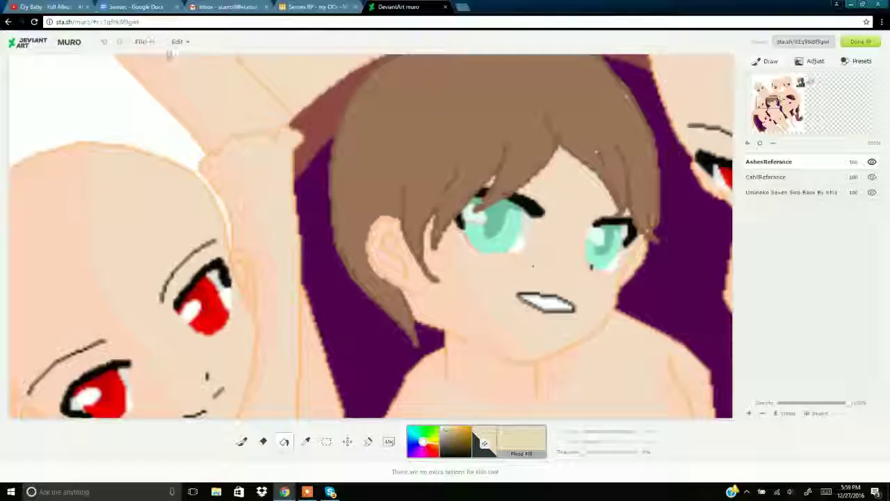
left_click(791, 191)
Sample a darker skin tone from the reference picture and flood fill the shaded skin areas of the middle character's body
left_click_drag(769, 102, 800, 85)
left_click(305, 442)
left_click(411, 119)
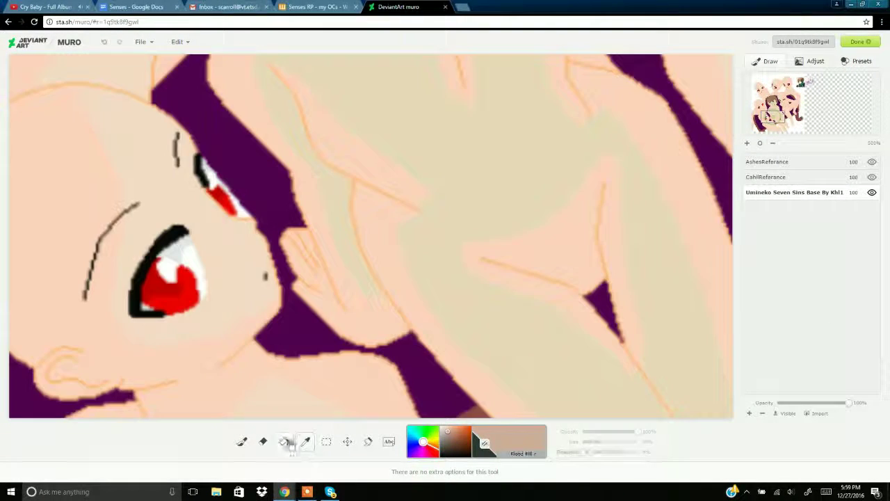
left_click(285, 441)
left_click(371, 160)
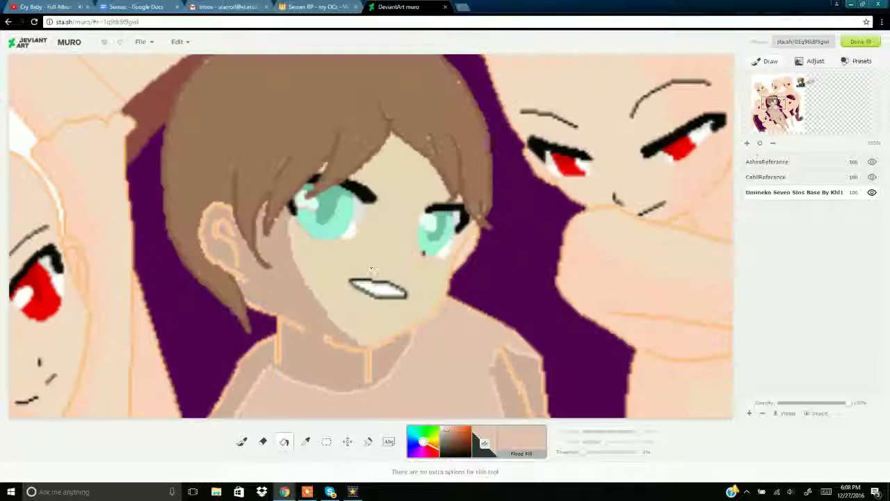
Brush the pinkish skin tone at 100% opacity over the pale lines bordering the shading on the face, neck and shoulder
key("b")
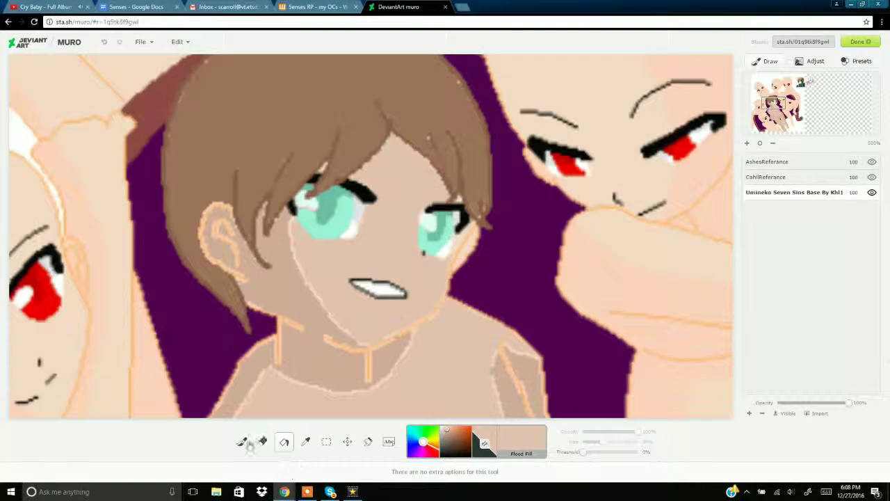
left_click_drag(611, 431, 637, 431)
left_click_drag(296, 239, 368, 352)
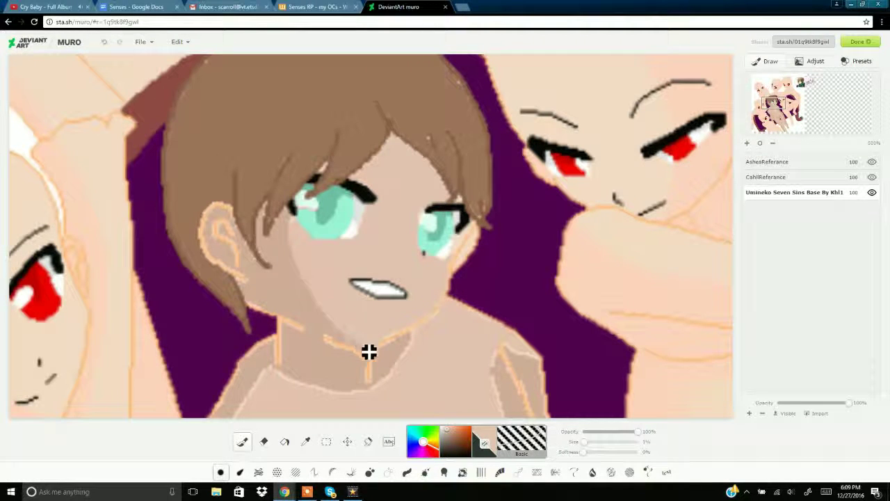
left_click_drag(503, 353, 533, 360)
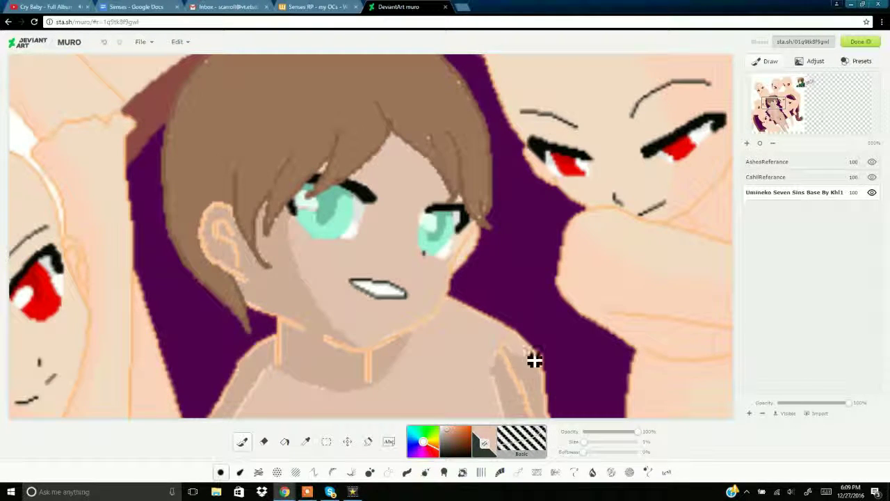
left_click_drag(773, 102, 773, 112)
left_click(284, 441)
left_click(435, 197)
left_click(102, 43)
key("b")
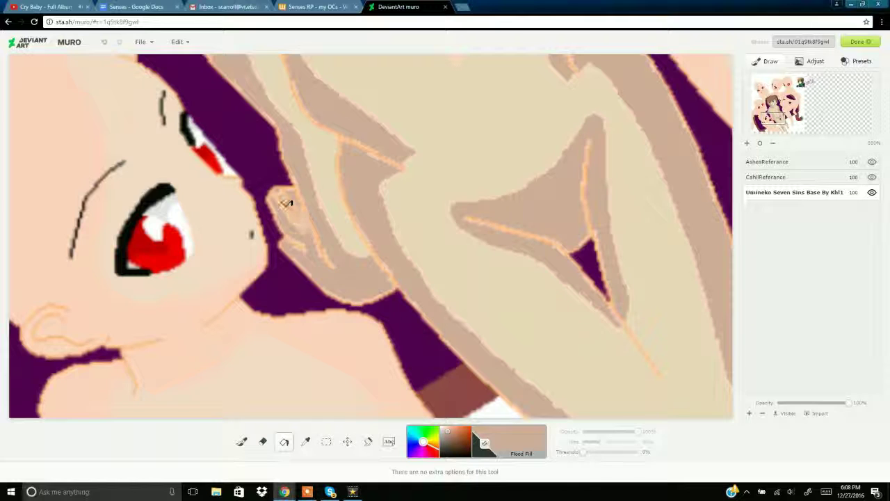
Flood fill the middle character's hand with the shaded skin tone and the face with the pinkish light skin tone
left_click(286, 202)
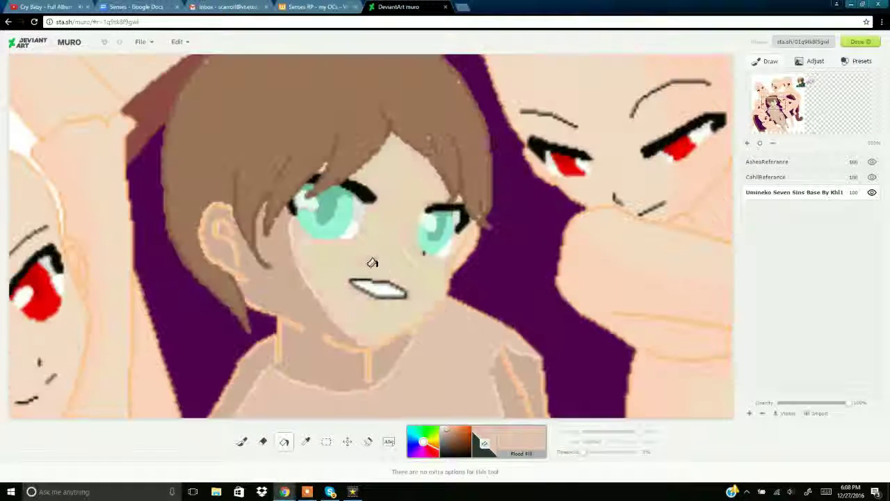
key("b")
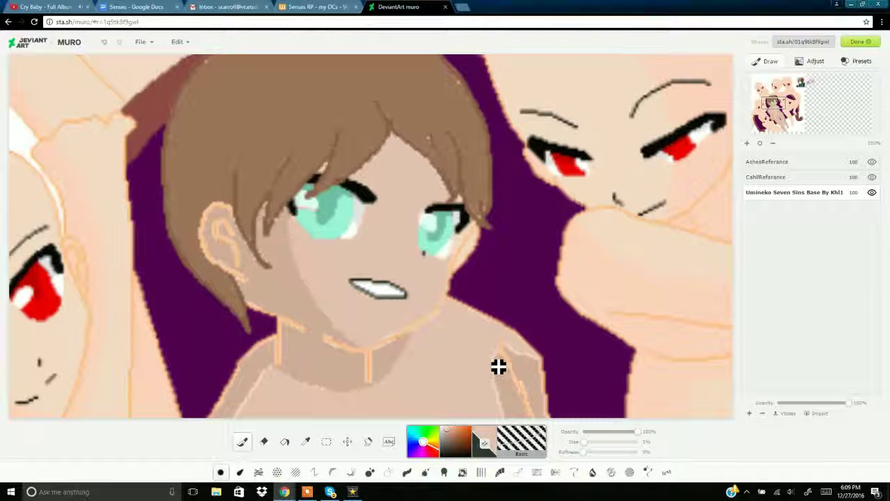
Brush the light skin tone over the pale lines between lit and shaded skin on the torso, arms and legs
left_click(773, 111)
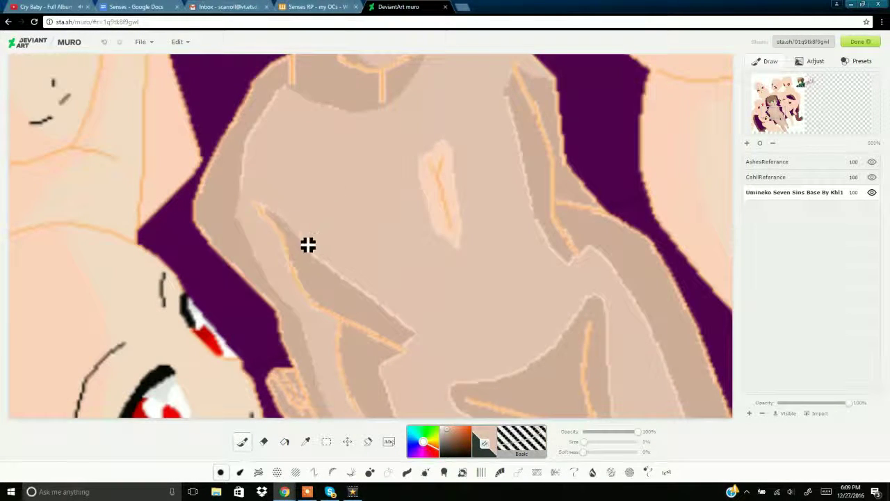
left_click_drag(361, 290, 428, 348)
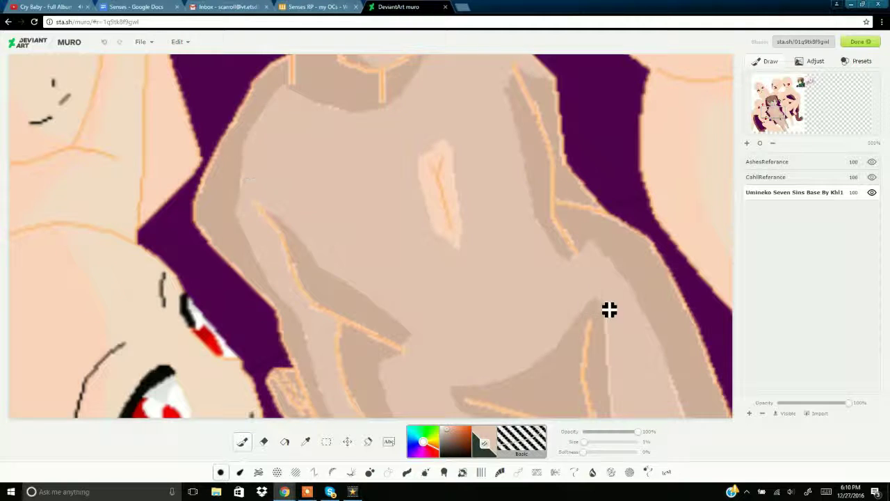
left_click(778, 121)
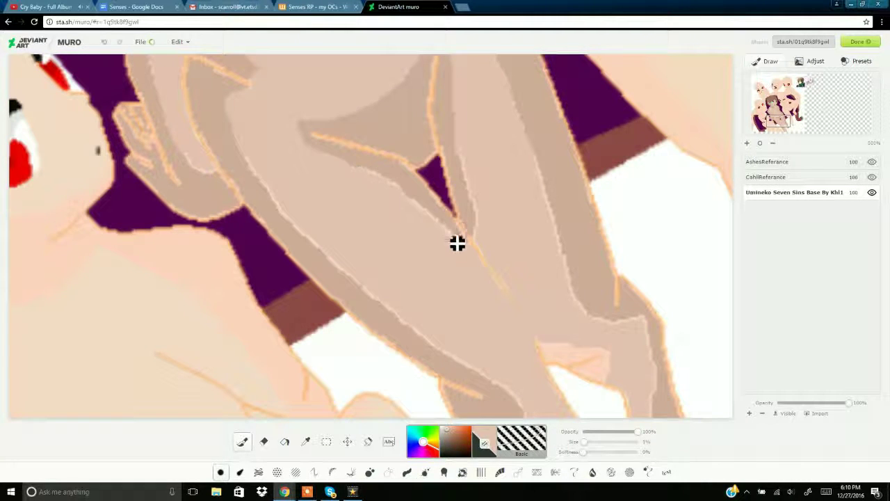
left_click_drag(260, 178, 289, 225)
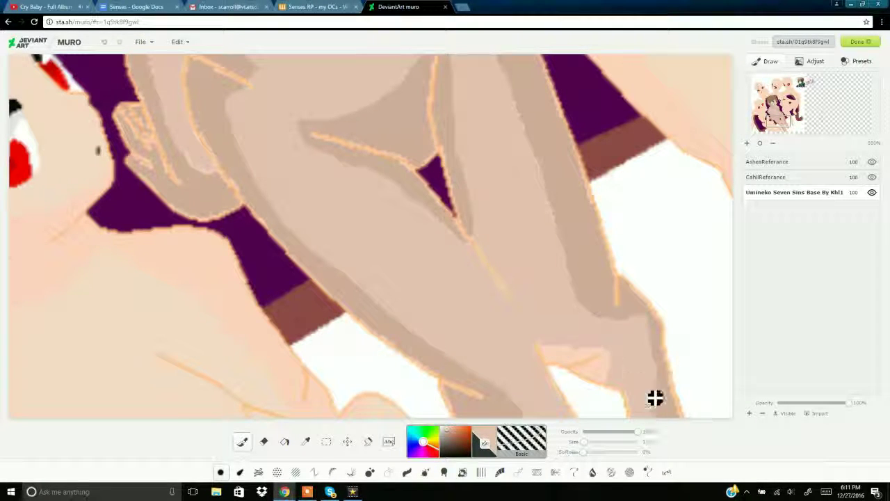
Fill the leftover pink patches under the middle character's knee and on the belly with the shaded skin tone, covering their pale borders
left_click_drag(778, 121, 783, 128)
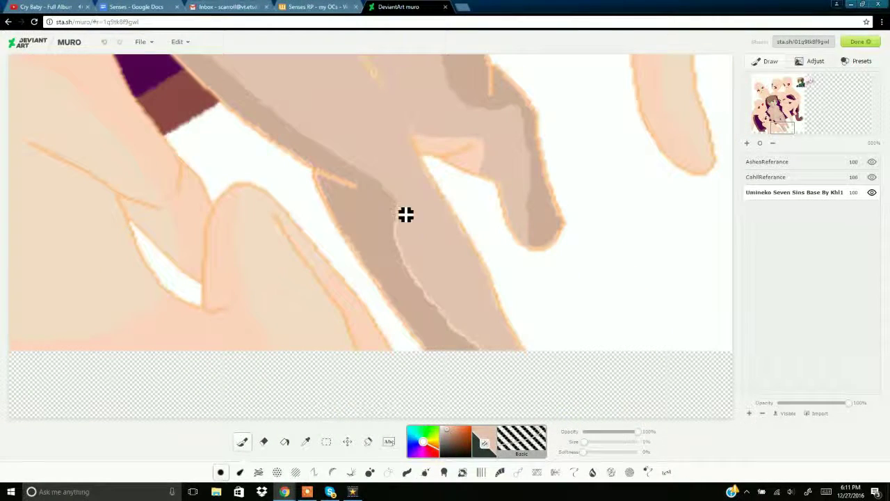
left_click(285, 441)
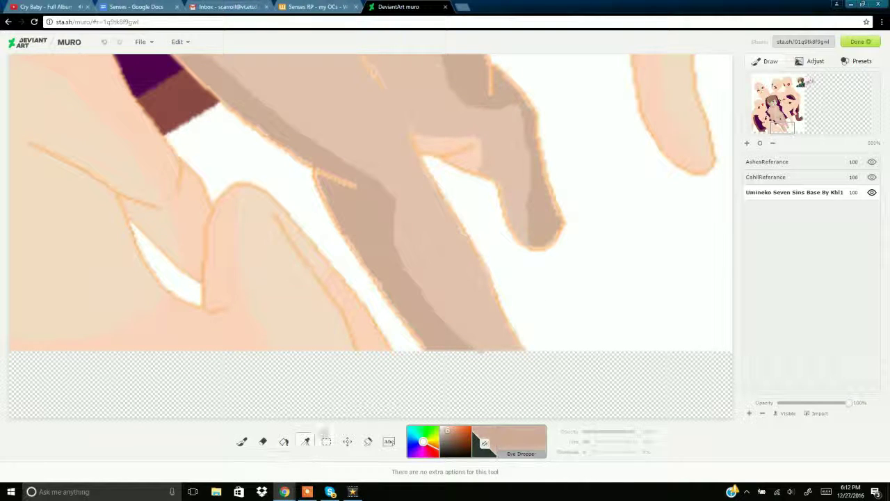
left_click(242, 442)
mouse_move(451, 143)
left_mouse_down()
mouse_move(482, 146)
mouse_move(481, 175)
left_mouse_up()
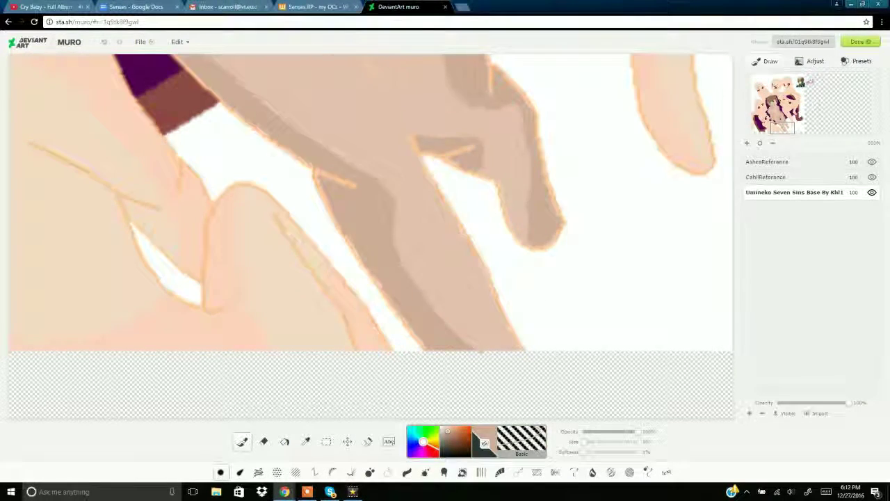
left_click_drag(782, 128, 774, 114)
left_click(284, 441)
left_click(383, 173)
left_click(242, 442)
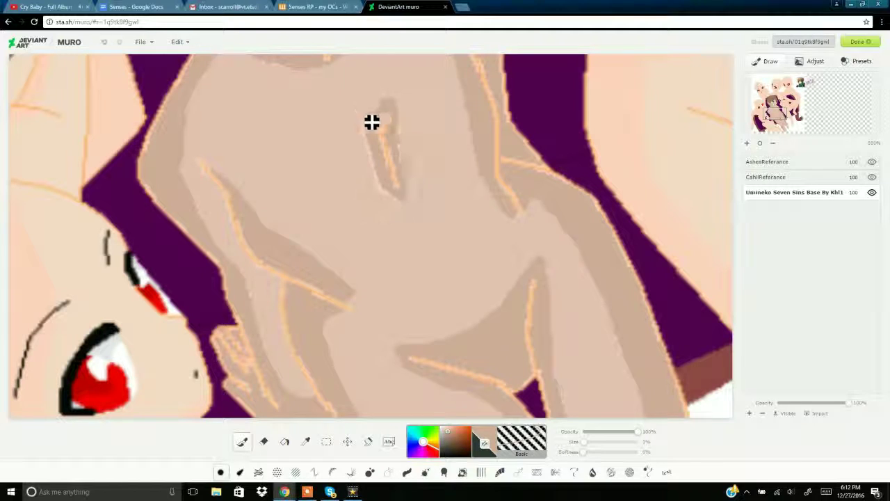
Rename the Umineko Seven Sins base layer as Base
double_click(785, 192)
type("Base")
key("Return")
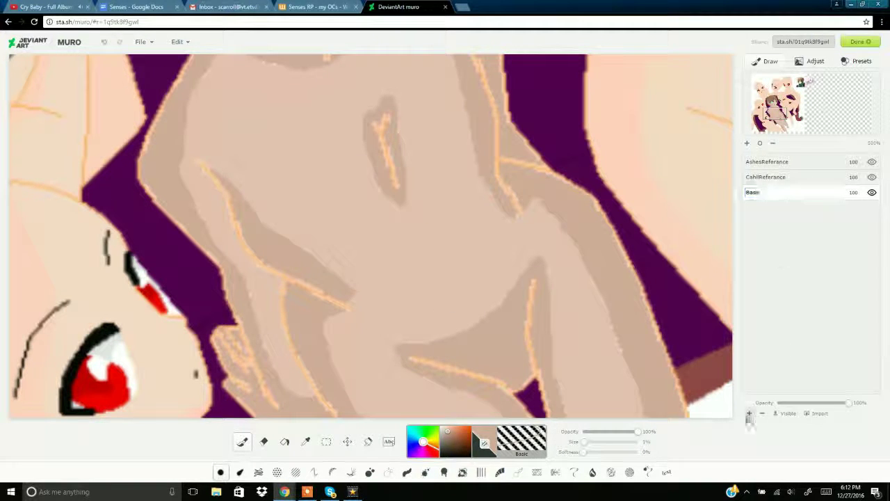
Add a new layer named Clothes and move it directly above the Base layer
left_click(749, 414)
double_click(773, 162)
type("Clothes")
key("Return")
left_click_drag(799, 163, 789, 199)
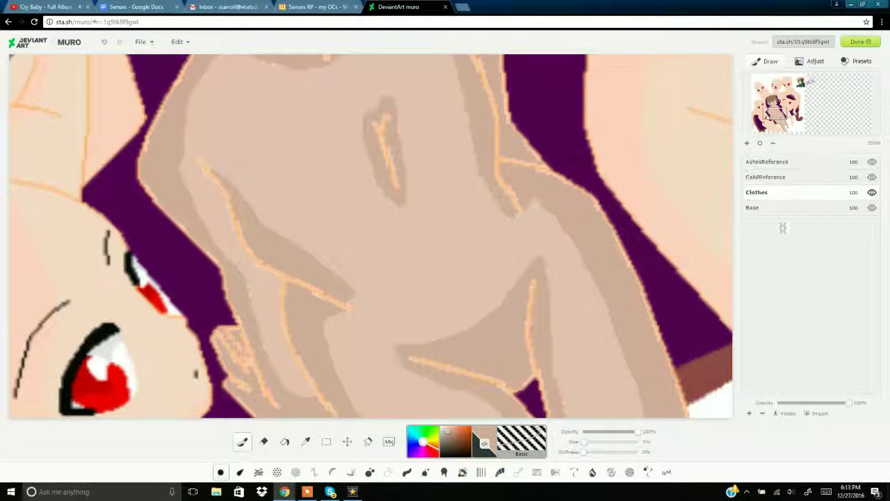
On the Base layer, pick a darker brown skin tone and trace the orange outlines of the middle character's ear, jaw, neck and shoulders
left_click(767, 208)
left_click_drag(781, 113, 771, 103)
left_click(448, 436)
left_click_drag(363, 291, 365, 338)
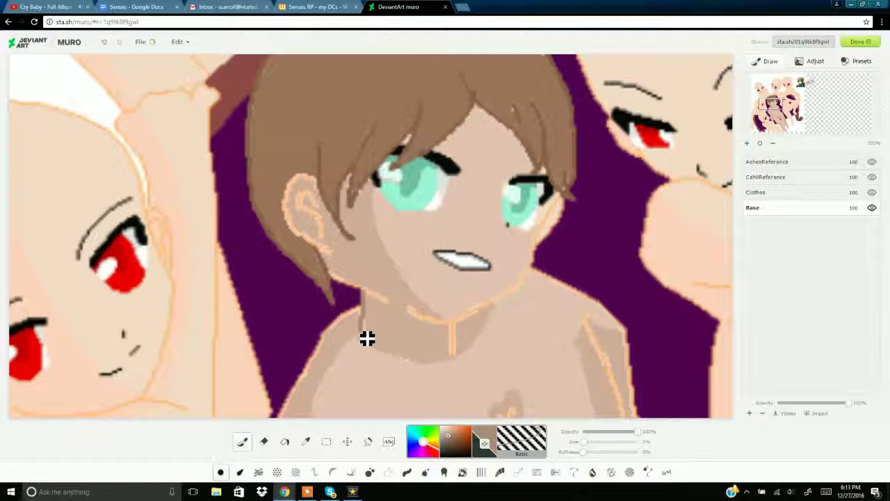
mouse_move(360, 307)
left_mouse_down()
mouse_move(327, 346)
mouse_move(280, 415)
left_mouse_up()
left_click_drag(332, 279, 386, 301)
mouse_move(316, 201)
left_mouse_down()
mouse_move(322, 222)
mouse_move(320, 194)
mouse_move(304, 181)
mouse_move(294, 227)
mouse_move(335, 258)
left_mouse_up()
mouse_move(413, 306)
left_mouse_down()
mouse_move(444, 328)
mouse_move(512, 300)
mouse_move(557, 211)
mouse_move(568, 207)
mouse_move(545, 249)
mouse_move(560, 284)
mouse_move(600, 313)
mouse_move(632, 364)
mouse_move(636, 415)
left_mouse_up()
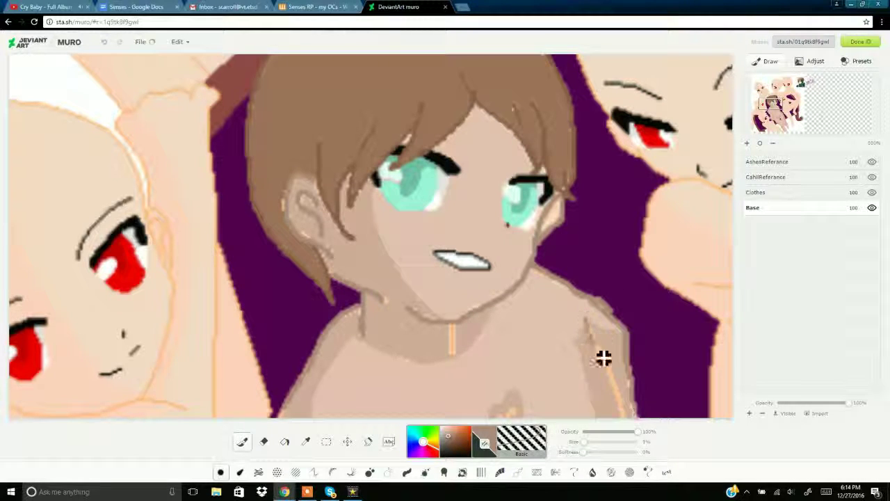
left_click_drag(584, 318, 626, 417)
left_click_drag(452, 325, 457, 360)
Trace the orange lines on the middle character's chest, navel and bent arm with the darker brown tone
left_click(777, 107)
left_click_drag(330, 317, 341, 335)
left_click_drag(343, 312, 355, 381)
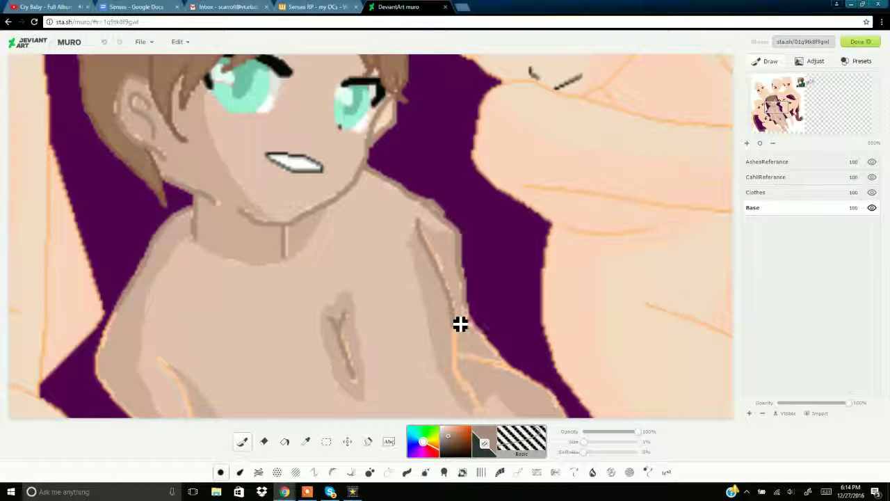
left_click_drag(456, 322, 479, 408)
left_click_drag(458, 355, 561, 409)
mouse_move(466, 279)
left_mouse_down()
mouse_move(475, 318)
mouse_move(515, 372)
left_mouse_up()
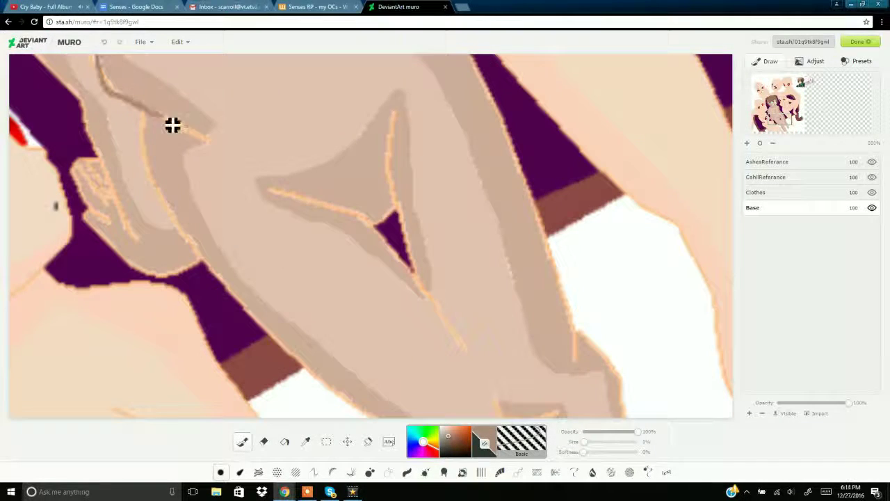
Trace the outlines of the middle character's hips, thighs and knee with the darker brown tone
left_click_drag(172, 125, 206, 142)
mouse_move(144, 113)
left_mouse_down()
mouse_move(225, 274)
mouse_move(387, 427)
left_mouse_up()
left_click_drag(204, 263, 264, 330)
mouse_move(269, 190)
left_mouse_down()
mouse_move(387, 244)
mouse_move(466, 353)
left_mouse_up()
left_click_drag(400, 122, 393, 200)
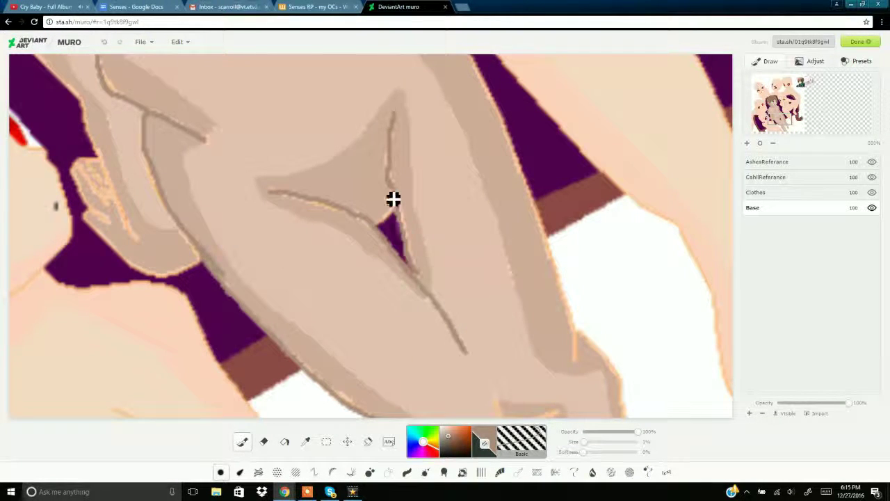
left_click_drag(470, 58, 621, 383)
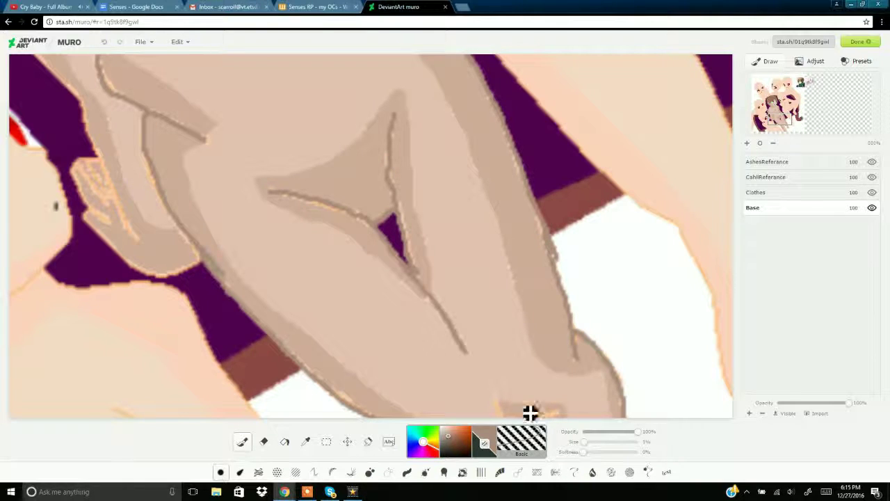
left_click_drag(494, 396, 508, 430)
Trace the outlines of the middle character's lower legs and foot with the darker brown tone
left_click(780, 128)
mouse_move(443, 154)
left_mouse_down()
mouse_move(500, 146)
mouse_move(538, 227)
mouse_move(576, 171)
left_mouse_up()
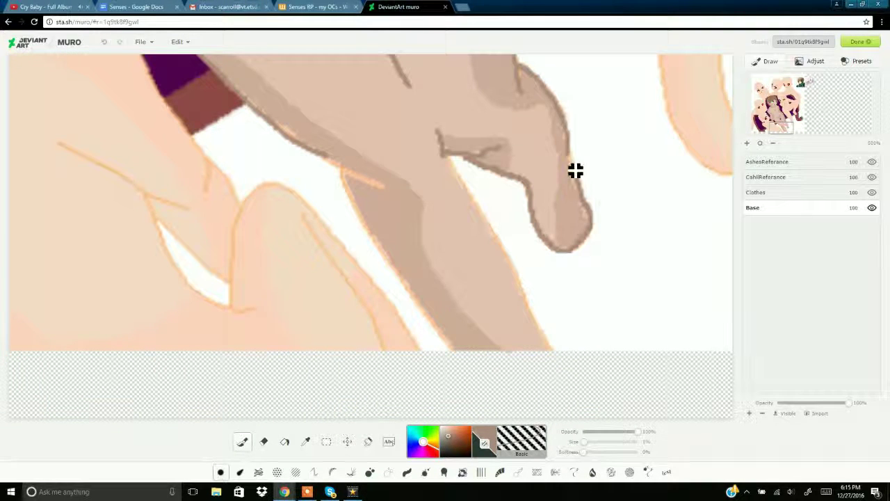
left_click_drag(340, 172, 457, 352)
left_click_drag(451, 157, 553, 348)
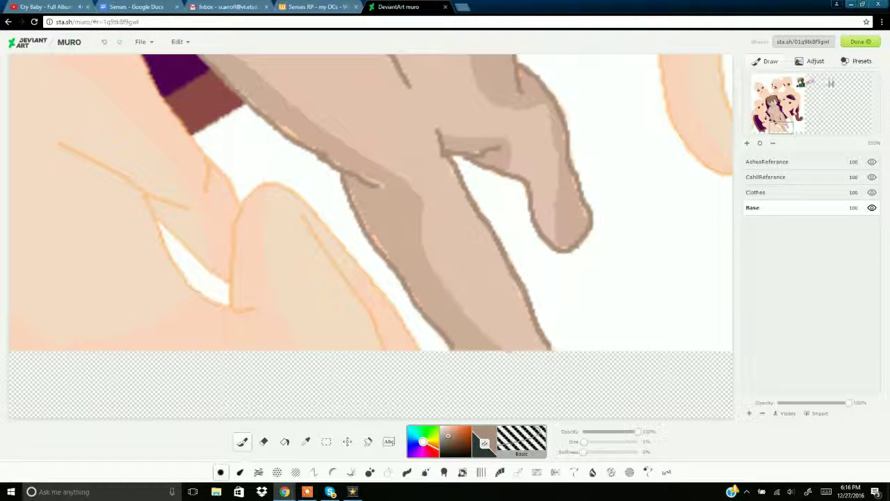
Trace the remaining outlines of the middle character's arm and hand in darker brown, undoing and redrawing a stray stroke
left_click(774, 114)
left_click_drag(200, 147, 260, 249)
left_click(765, 110)
mouse_move(445, 229)
left_mouse_down()
mouse_move(445, 304)
mouse_move(529, 416)
mouse_move(310, 234)
mouse_move(299, 248)
mouse_move(321, 334)
mouse_move(384, 368)
left_mouse_up()
left_click(106, 42)
mouse_move(297, 301)
left_mouse_down()
mouse_move(329, 338)
mouse_move(409, 347)
left_mouse_up()
left_click(777, 104)
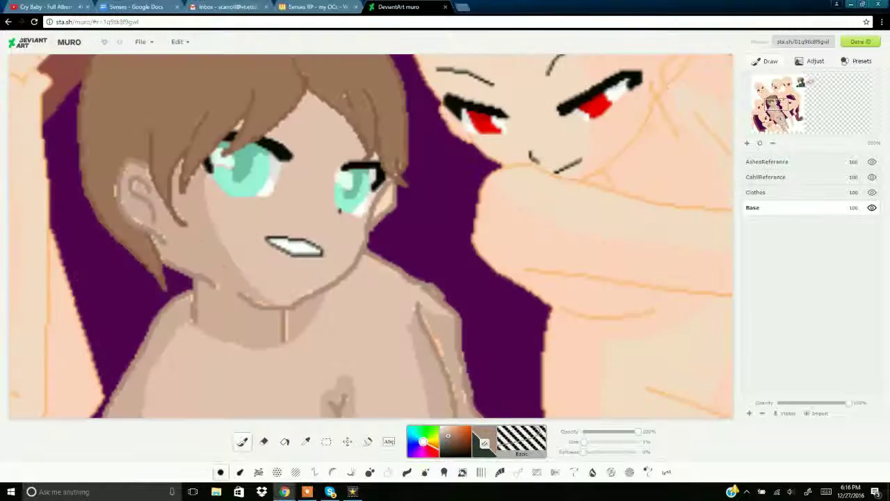
Sample the middle character's light skin tone and flood fill the unpainted patch of face beside the far eye
left_click(780, 122)
left_click(306, 441)
left_click(258, 298)
left_click(778, 100)
left_click(284, 442)
left_click(359, 353)
left_click(242, 442)
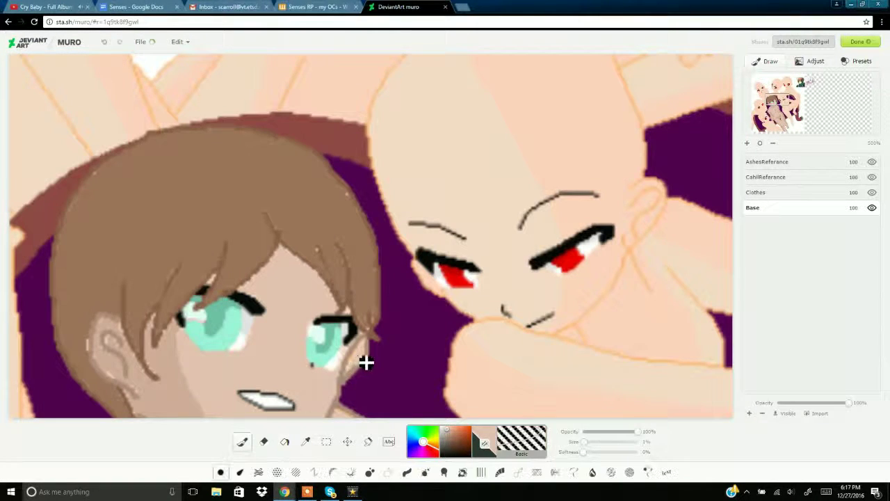
Sample a pale pink hair colour from the white-haired girl's reference picture
left_click(801, 88)
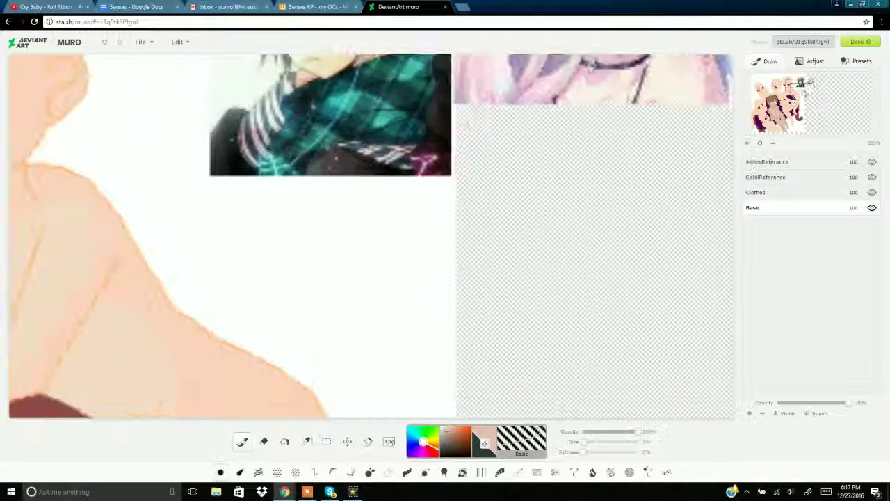
left_click(305, 441)
left_click(550, 90)
Draw the long hair outline around the lower-left character's head, face and shoulder with the pale pink brush
left_click(779, 98)
left_click(787, 100)
left_click(761, 124)
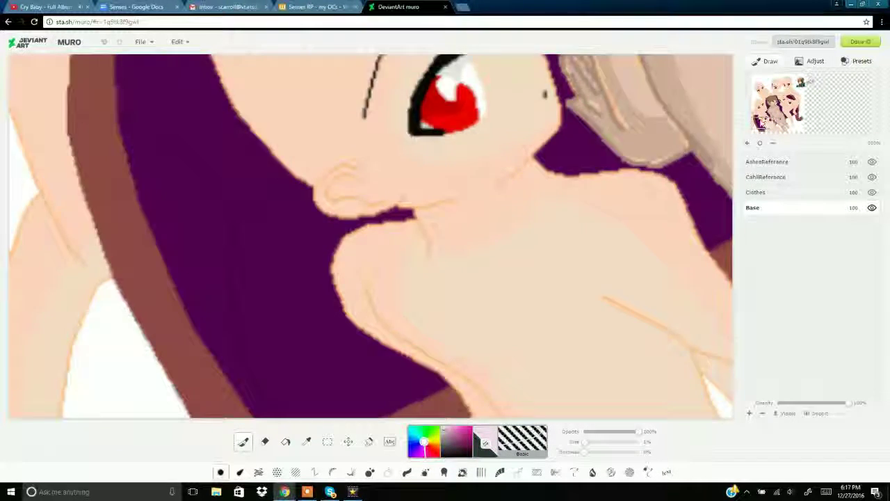
left_click(762, 118)
left_click_drag(406, 90, 394, 231)
mouse_move(379, 136)
left_mouse_down()
mouse_move(381, 350)
mouse_move(410, 347)
left_mouse_up()
left_click_drag(325, 270, 389, 350)
left_click_drag(219, 205, 284, 414)
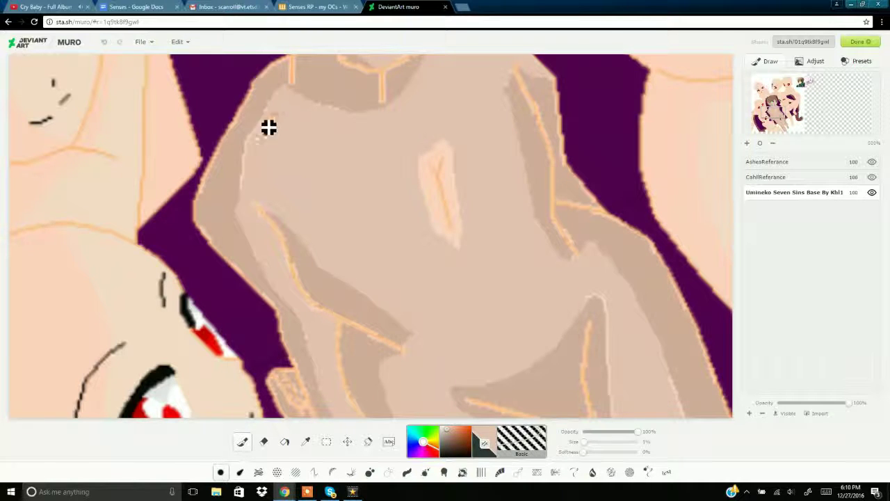
left_click(778, 122)
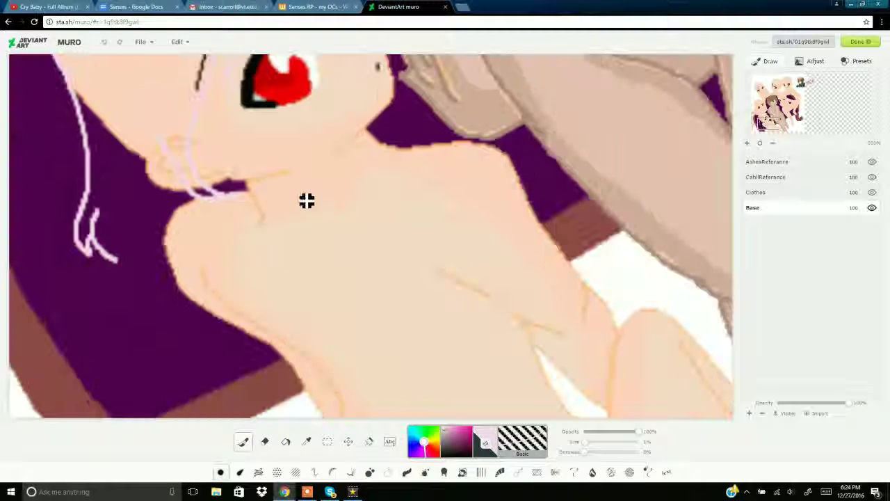
left_click(42, 6)
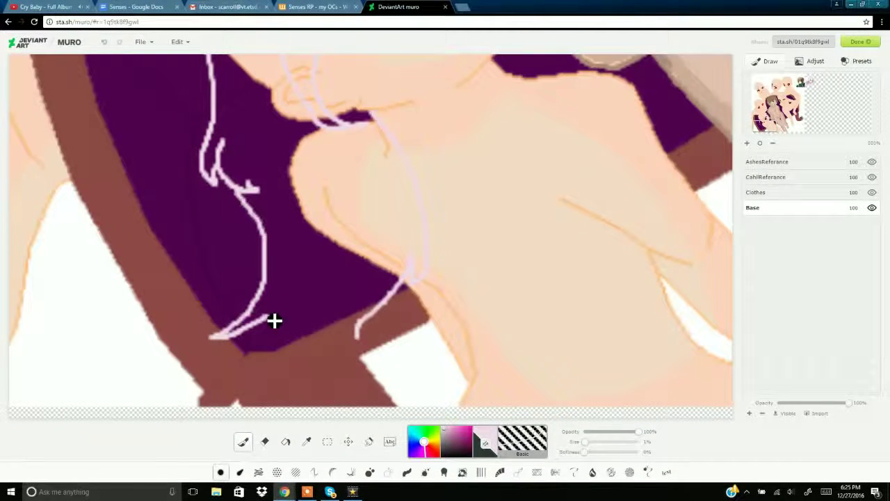
left_click_drag(334, 321, 371, 387)
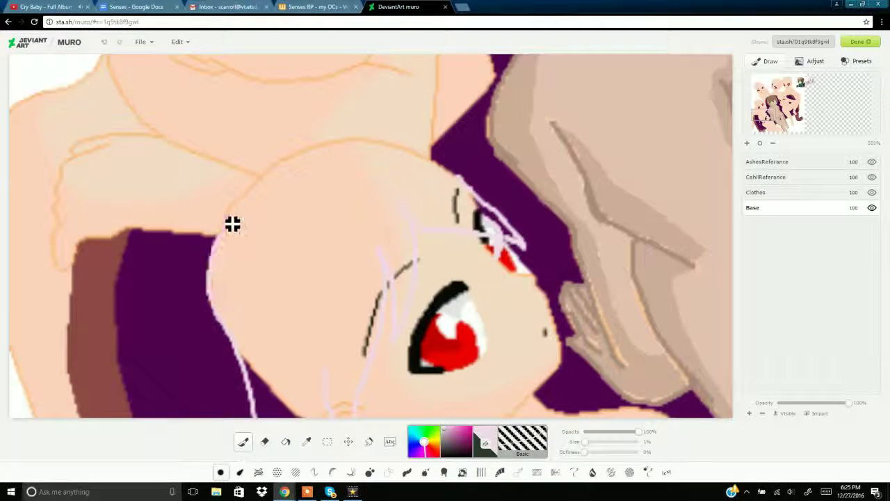
mouse_move(233, 224)
left_mouse_down()
mouse_move(419, 157)
mouse_move(461, 177)
left_mouse_up()
Pick a near-white shade and flood fill the hair sections on the lower-left character's head
left_click(442, 427)
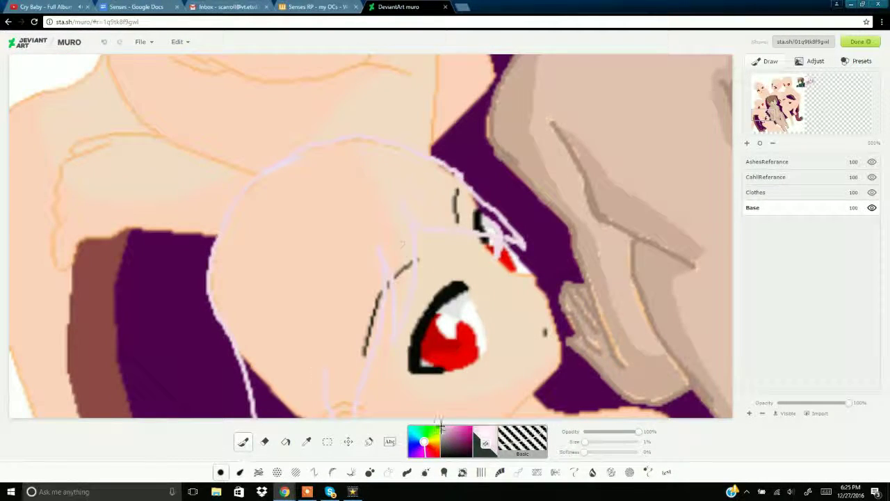
left_click(286, 441)
left_click(327, 279)
left_click(398, 200)
left_click(400, 282)
left_click(266, 401)
Flood fill the long hair sections hanging over the lower-left character's shoulder with the near-white shade
scroll(265, 401, "down", 4)
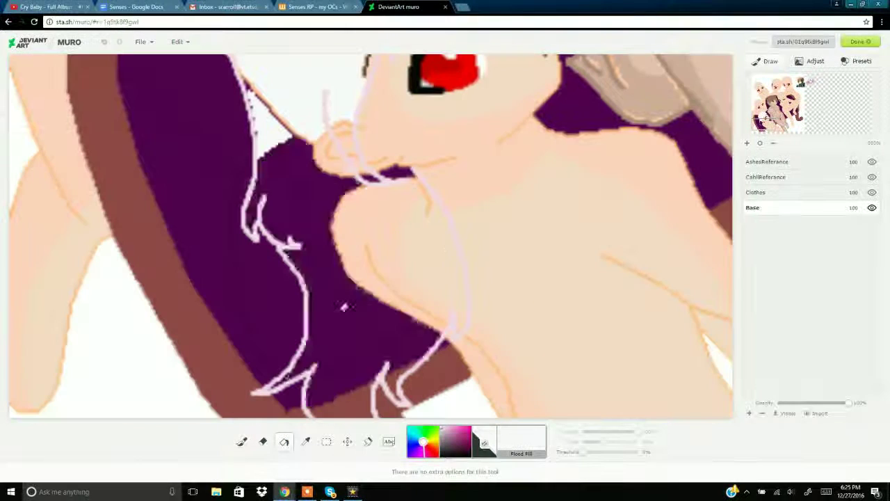
left_click(343, 306)
left_click(402, 245)
left_click(355, 406)
Brush near-white over the leftover purple, ear and body lines inside the lower-left character's hanging hair
left_click(242, 441)
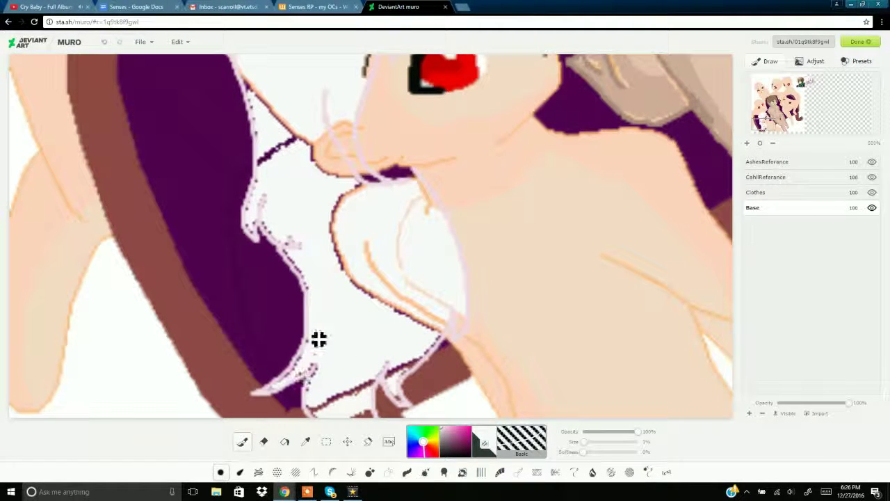
mouse_move(319, 410)
left_mouse_down()
mouse_move(367, 395)
mouse_move(411, 365)
left_mouse_up()
left_click_drag(338, 204, 344, 258)
key("f")
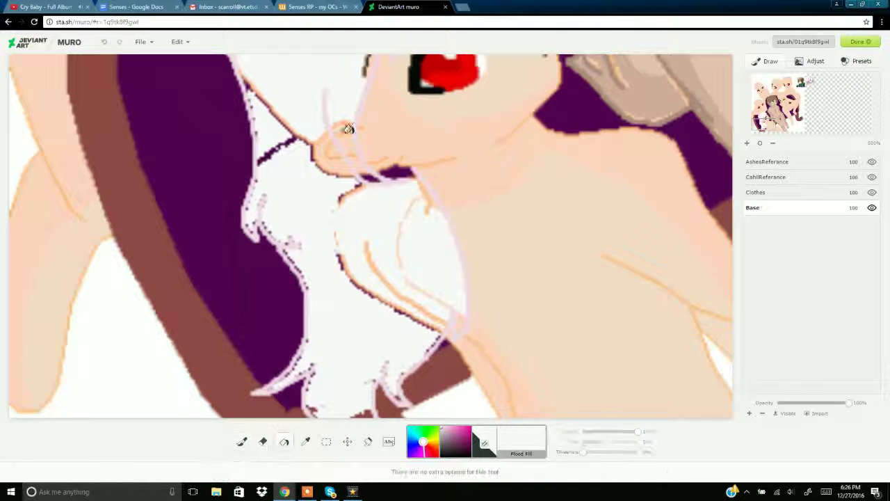
left_click(242, 442)
mouse_move(269, 59)
left_mouse_down()
mouse_move(268, 159)
mouse_move(280, 127)
left_mouse_up()
left_click_drag(306, 160, 289, 125)
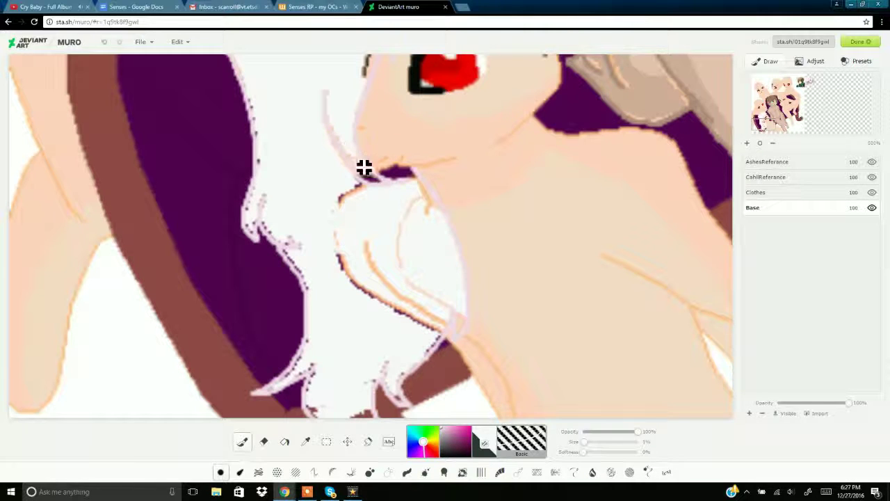
mouse_move(369, 181)
left_mouse_down()
mouse_move(396, 310)
mouse_move(337, 235)
mouse_move(348, 204)
mouse_move(363, 228)
left_mouse_up()
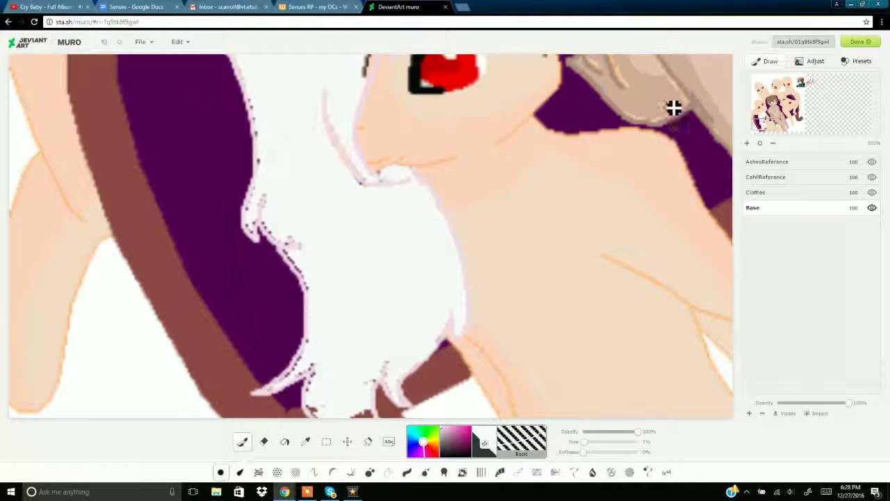
Brush near-white into the lower-left character's hair tips and over the eyebrow and head lines within the hair, undoing a stray stroke
scroll(675, 109, "down", 3)
mouse_move(318, 298)
left_mouse_down()
mouse_move(389, 344)
mouse_move(361, 318)
left_mouse_up()
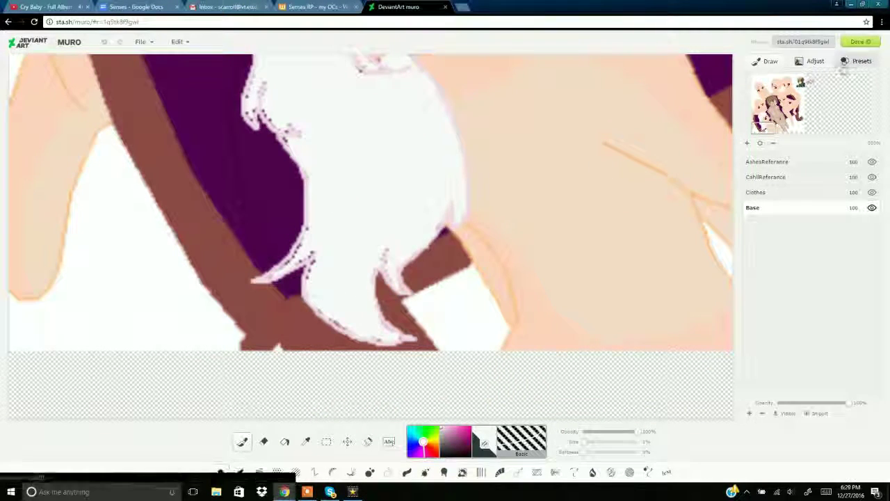
scroll(334, 317, "up", 3)
left_click(103, 43)
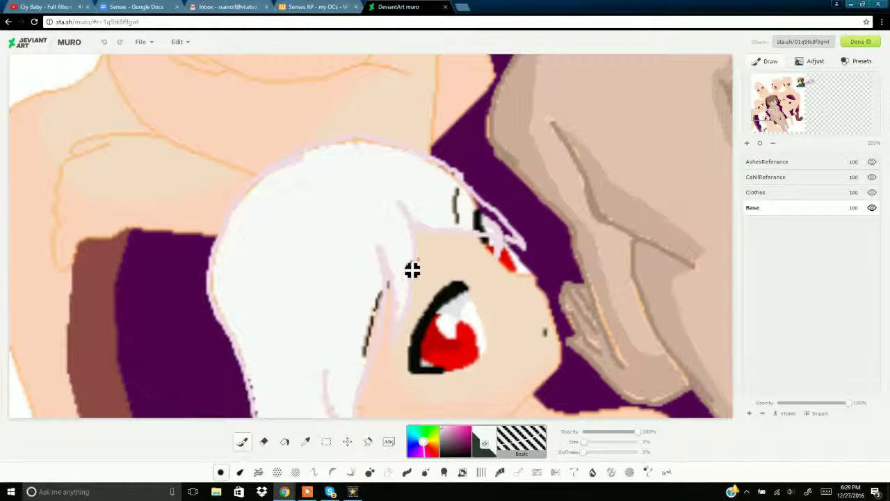
left_click_drag(365, 355, 376, 331)
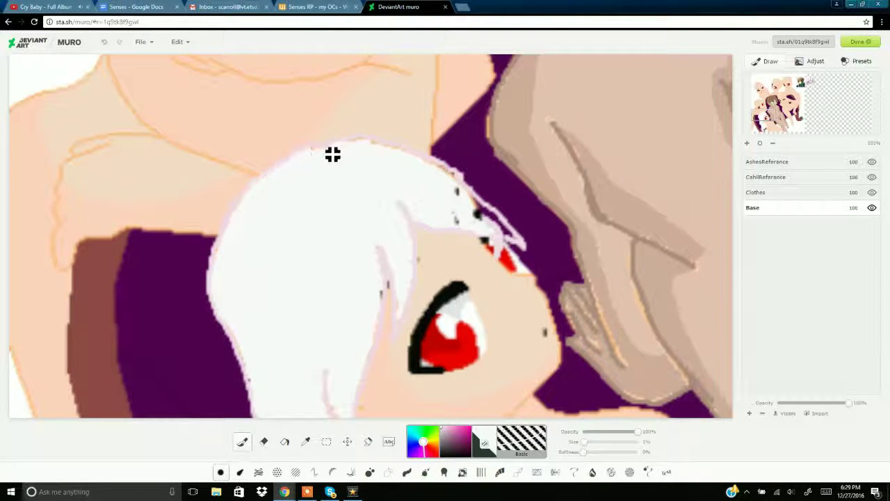
mouse_move(333, 154)
left_mouse_down()
mouse_move(409, 160)
mouse_move(499, 225)
left_mouse_up()
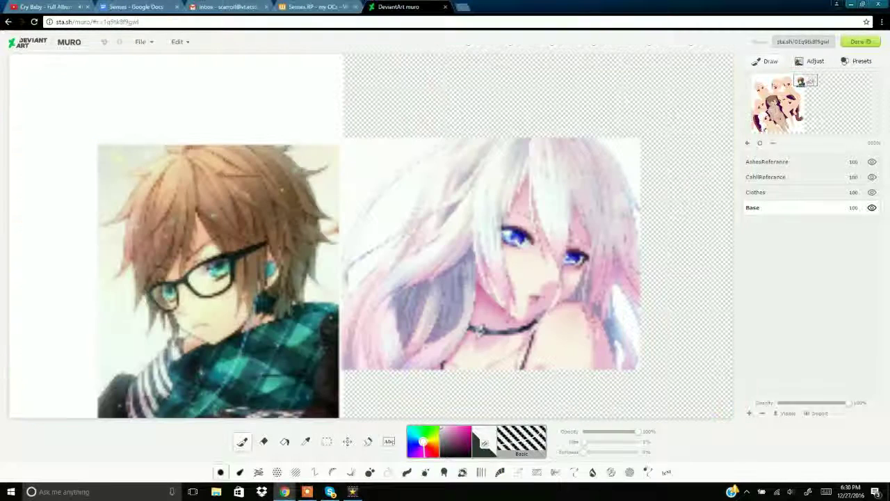
Recolour the lower-left character's skin with pale pinkish tones sampled from the white-haired girl's reference, brushing over the shading borders
key("i")
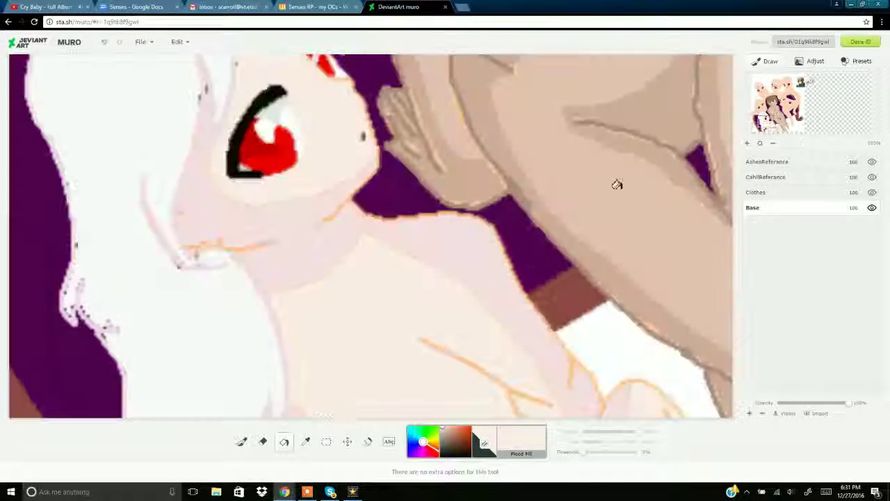
key("b")
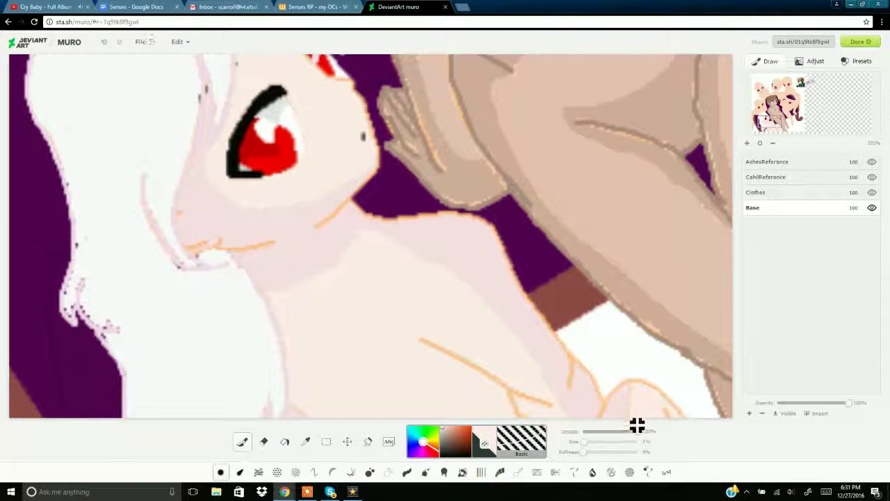
scroll(452, 373, "down", 3)
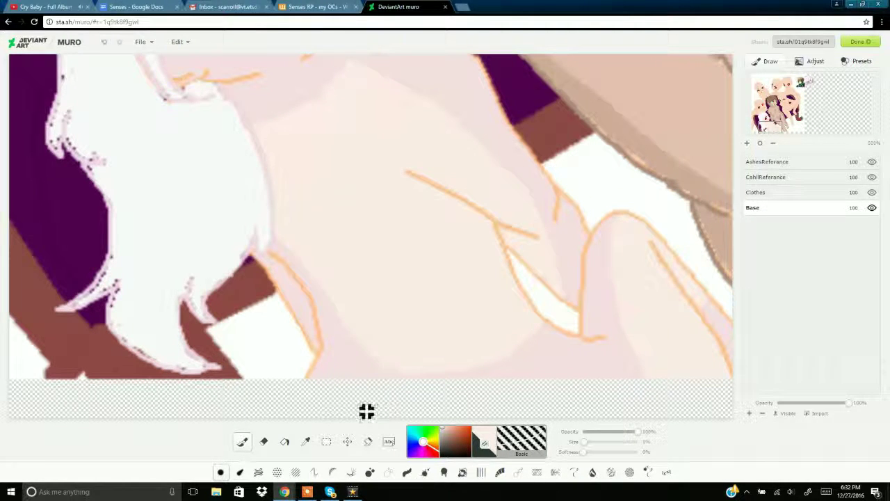
Brush a greyish pink over the orange outlines of the lower-left character's torso, arm and legs
left_click(354, 370, "alt")
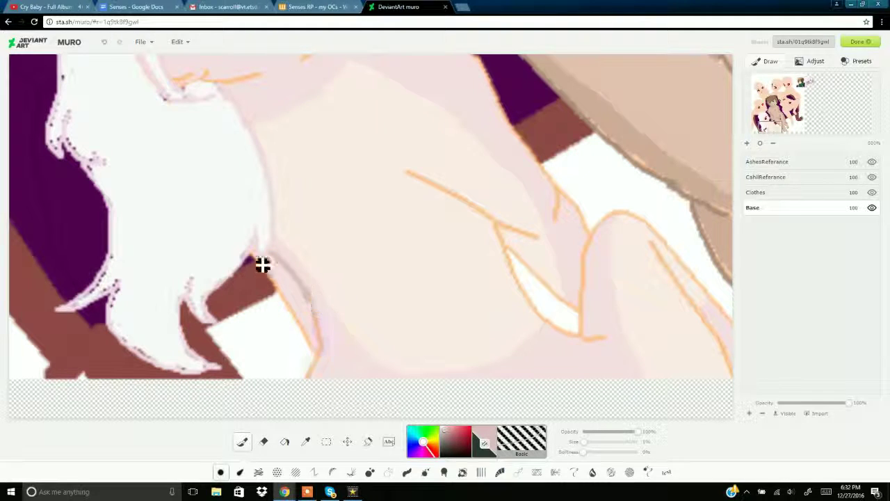
left_click_drag(262, 264, 322, 361)
mouse_move(407, 171)
left_mouse_down()
mouse_move(525, 238)
mouse_move(501, 231)
mouse_move(529, 304)
mouse_move(582, 345)
mouse_move(611, 224)
mouse_move(676, 256)
mouse_move(649, 252)
mouse_move(688, 296)
left_mouse_up()
left_click_drag(515, 254, 582, 311)
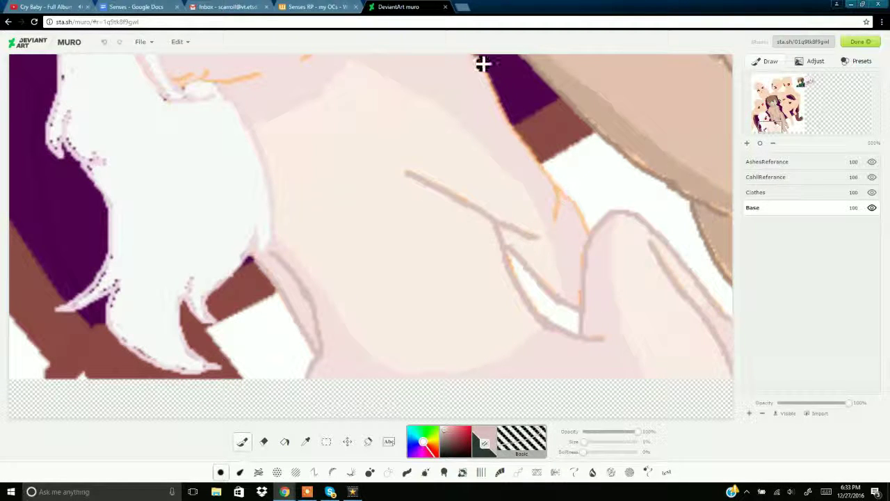
mouse_move(479, 63)
left_mouse_down()
mouse_move(557, 218)
mouse_move(590, 231)
left_mouse_up()
Trace the lower-left character's face, shoulder and neck outlines with the same greyish pink
left_click(763, 118)
mouse_move(525, 211)
left_mouse_down()
mouse_move(564, 274)
mouse_move(502, 350)
left_mouse_up()
mouse_move(536, 325)
left_mouse_down()
mouse_move(572, 351)
mouse_move(672, 347)
left_mouse_up()
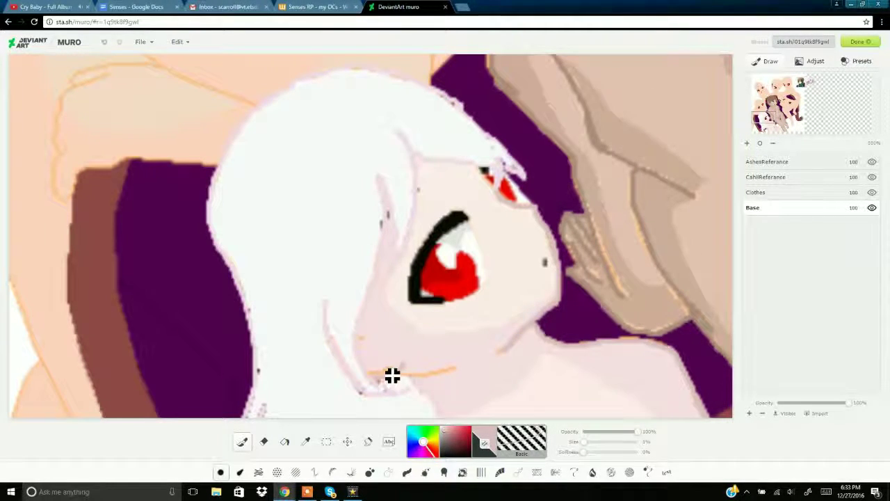
left_click_drag(393, 375, 452, 371)
Try recolouring the lower-left character's hair with a pale blue-grey sampled from the white-haired girl's reference
key("i")
left_click(807, 82)
left_click(445, 188)
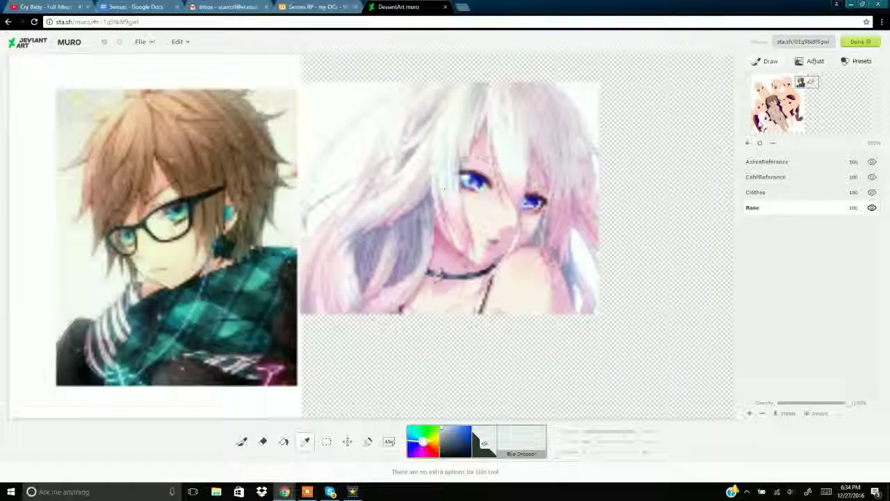
scroll(444, 188, "up", 5)
key("b")
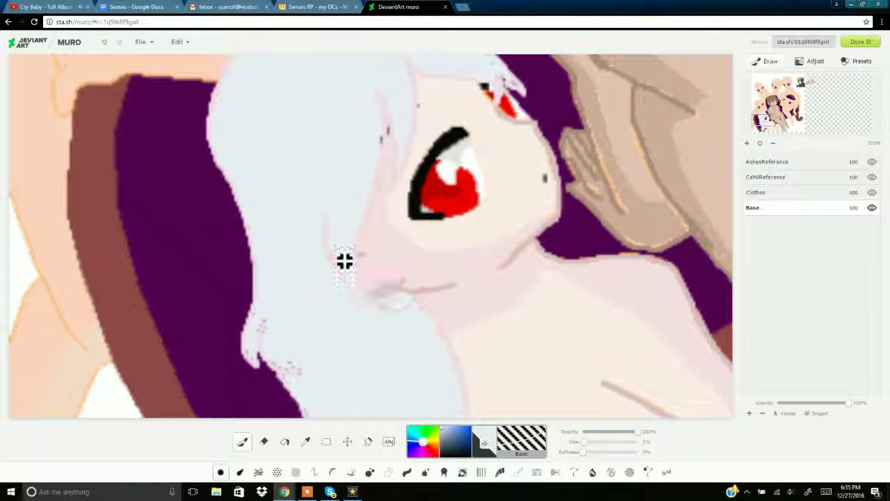
left_click(764, 128)
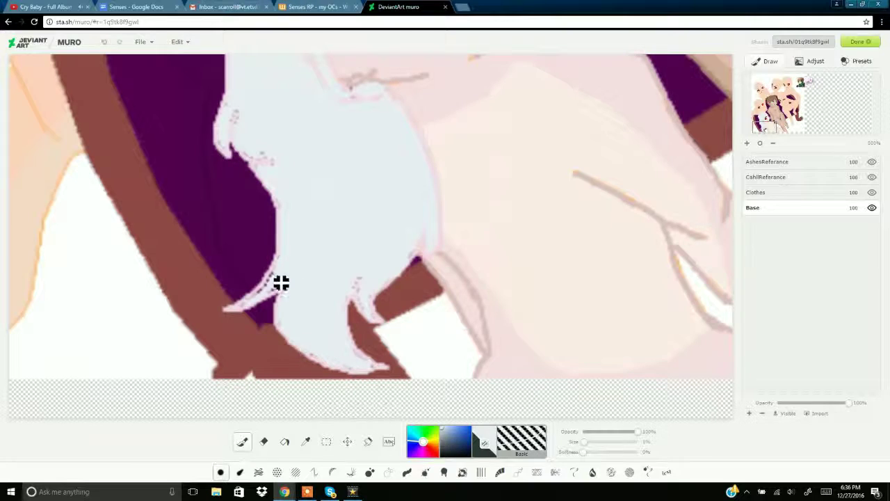
left_click(764, 116)
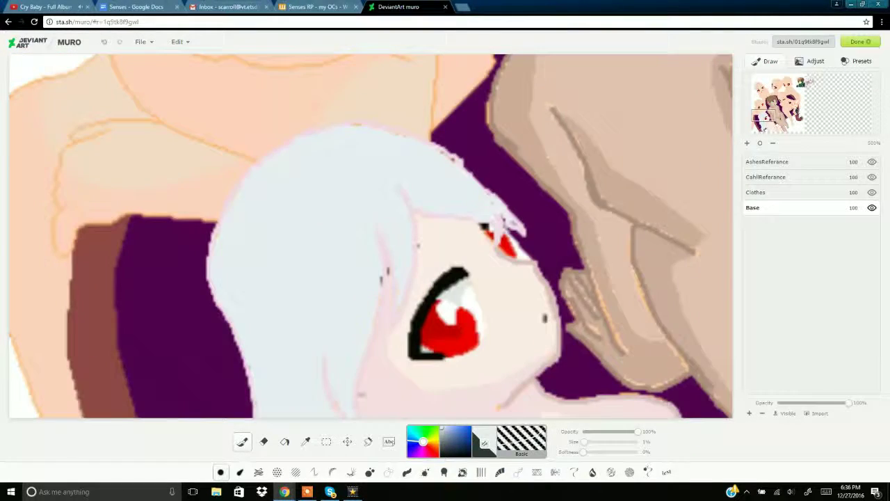
Colour the bright red parts of the lower-left character's irises with light lavender sampled from the white-haired girl's reference
left_click(806, 80)
key("i")
left_click(498, 230)
left_click(765, 121)
left_click_drag(804, 89, 799, 83)
key("i")
left_click(710, 136)
left_click(710, 135)
left_click(714, 132)
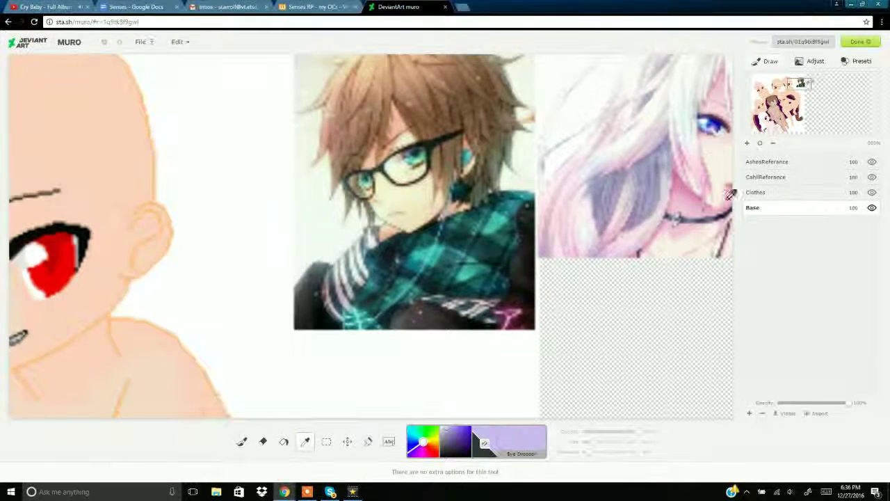
left_click(766, 119)
left_click(283, 442)
left_click(382, 203)
key("b")
mouse_move(351, 225)
left_mouse_down()
mouse_move(383, 217)
mouse_move(380, 189)
mouse_move(387, 230)
left_mouse_up()
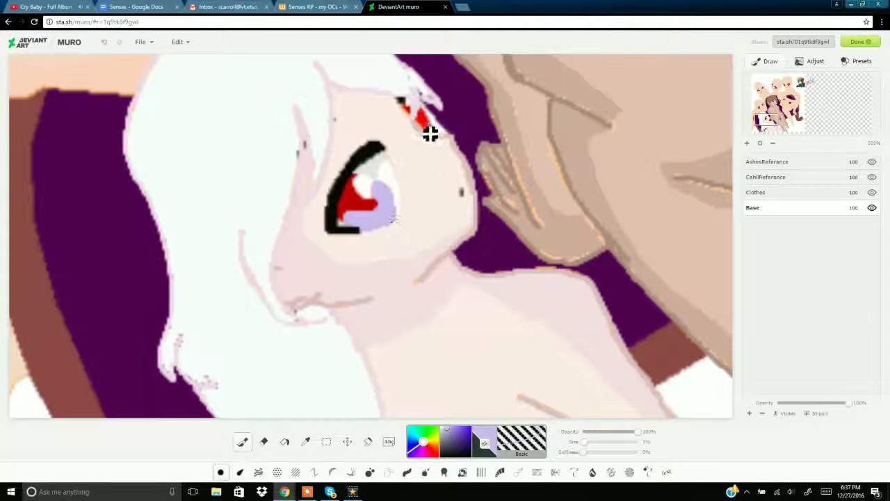
Paint the remaining red of the lower-left character's irises with a darker violet sampled from the reference girl's eye
left_click(810, 81)
key("i")
left_click(383, 262)
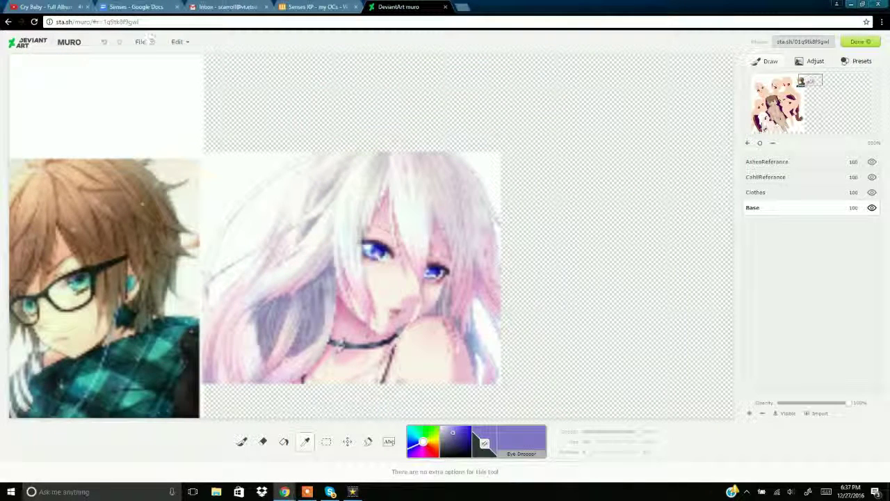
left_click(763, 116)
key("b")
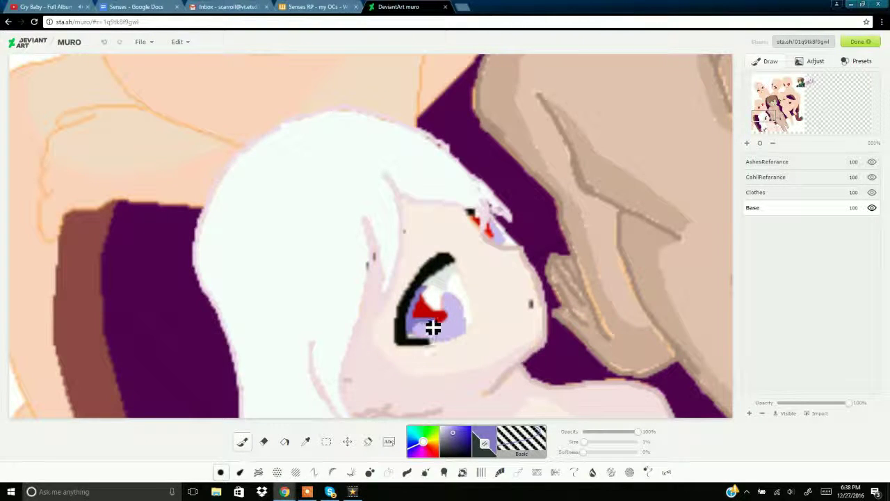
left_click_drag(445, 322, 451, 320)
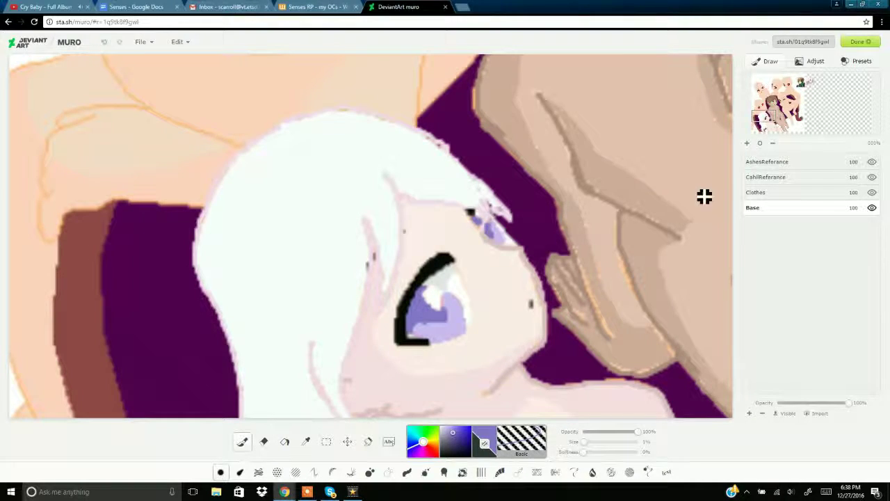
Import the blonde girl's picture as a layer named CassieReferance
left_click(816, 413)
left_click(777, 185)
left_click(206, 71)
left_click(366, 235)
left_click_drag(808, 123, 776, 122)
left_click_drag(167, 188, 666, 154)
left_click(837, 406)
Move the blonde girl's picture to the other references, just below the white-haired girl's picture
left_click(347, 441)
left_click_drag(591, 230, 758, 37)
left_click(772, 114)
left_click(778, 104)
left_click_drag(273, 339, 673, 50)
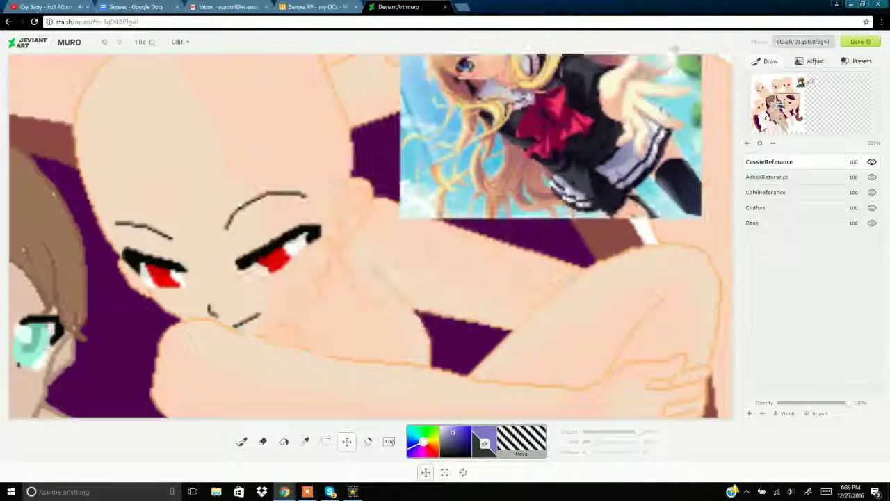
left_click_drag(779, 102, 802, 82)
Draw orange hair strands around the middle-left character's head and fringe on the CassieReferance layer
left_click(305, 442)
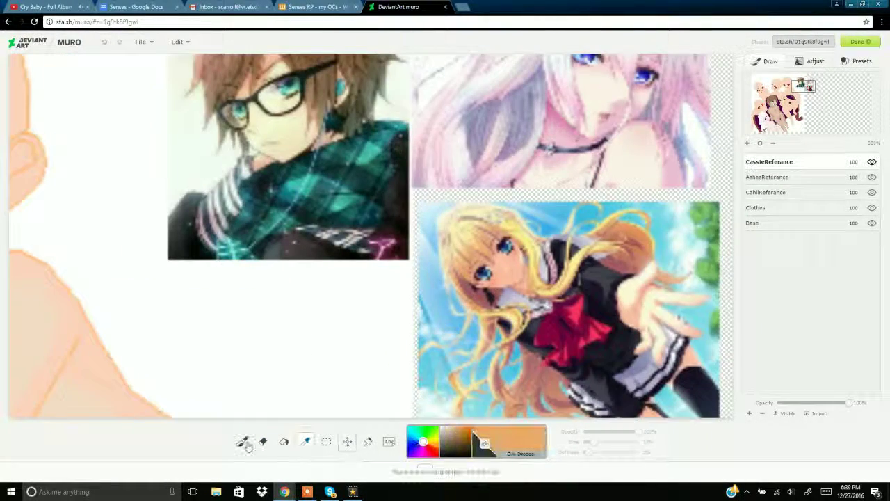
left_click(243, 442)
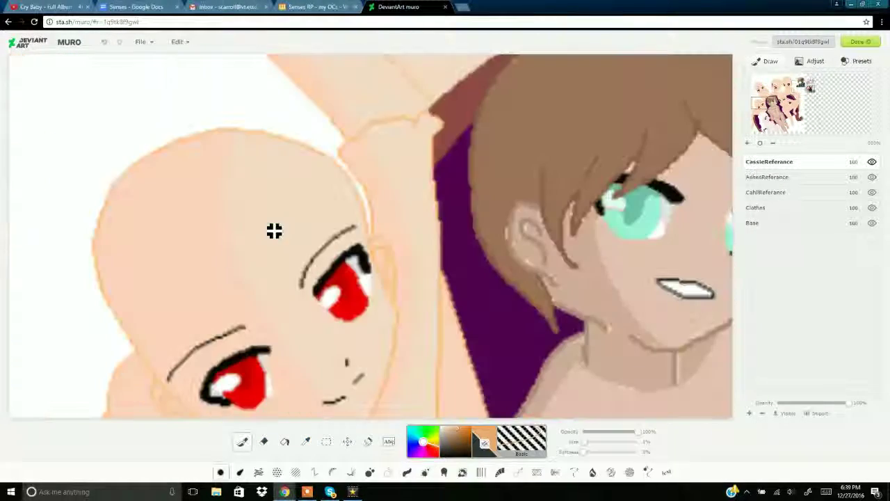
mouse_move(274, 230)
left_mouse_down()
mouse_move(219, 320)
mouse_move(232, 351)
mouse_move(208, 396)
mouse_move(268, 292)
mouse_move(399, 255)
mouse_move(243, 127)
mouse_move(373, 215)
mouse_move(149, 159)
mouse_move(108, 333)
mouse_move(115, 386)
left_mouse_up()
mouse_move(120, 379)
left_mouse_down()
mouse_move(116, 119)
mouse_move(39, 254)
mouse_move(106, 318)
left_mouse_up()
mouse_move(235, 203)
left_mouse_down()
mouse_move(206, 247)
mouse_move(201, 307)
mouse_move(133, 345)
mouse_move(200, 380)
left_mouse_up()
Try flood filling the middle-left character's hair with a sampled off-white, and undo the recent fill and strokes
left_click(304, 444)
left_click(299, 369)
left_click(283, 444)
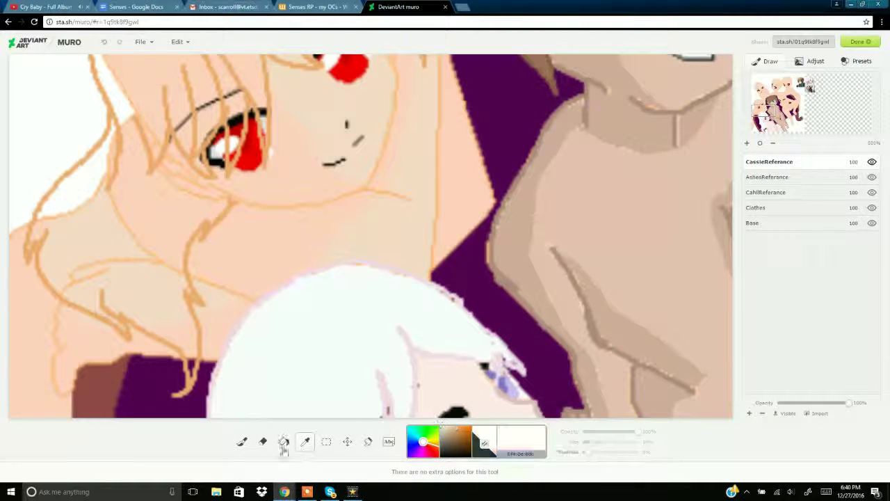
left_click(153, 285)
left_click(105, 43)
left_click(104, 42)
left_click(104, 43)
left_click(104, 42)
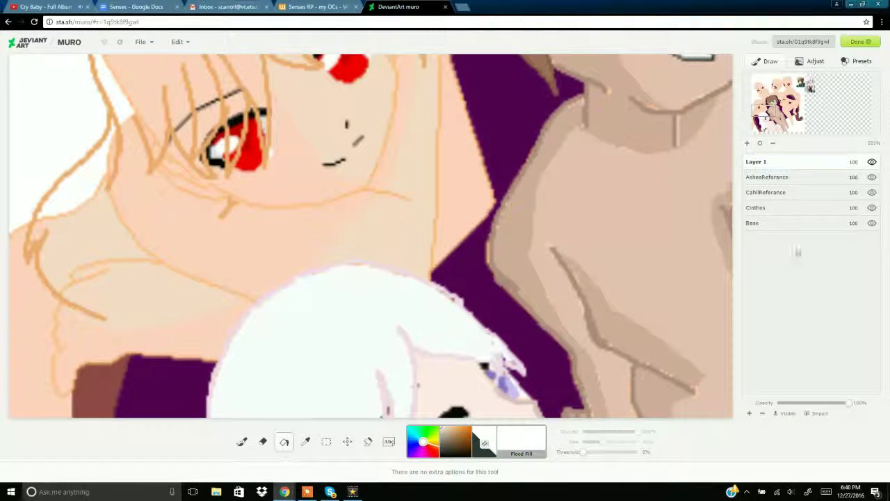
Import the blonde girl's picture again as CassieReferance and delete the leftover Layer 1
key("ctrl+v")
left_click(839, 403)
left_click(772, 178)
left_click(762, 413)
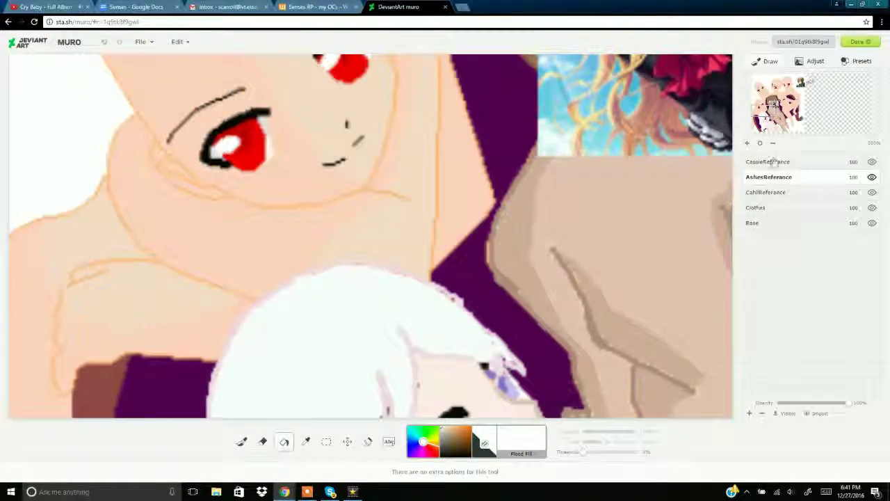
Move the CassieReferance picture off the drawing to beside the brown-haired boy's reference, undoing a stray edit
left_click(772, 162)
left_click(779, 102)
left_click(643, 102)
left_click(104, 42)
left_click(104, 43)
left_click(348, 443)
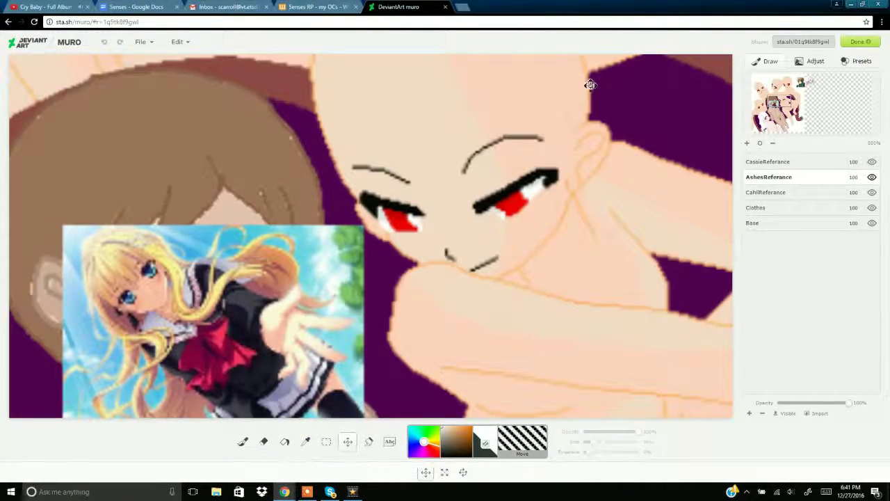
left_click(791, 161)
left_click(776, 179)
left_click(774, 103)
left_click(760, 144)
left_click(772, 162)
left_click_drag(150, 241, 367, 98)
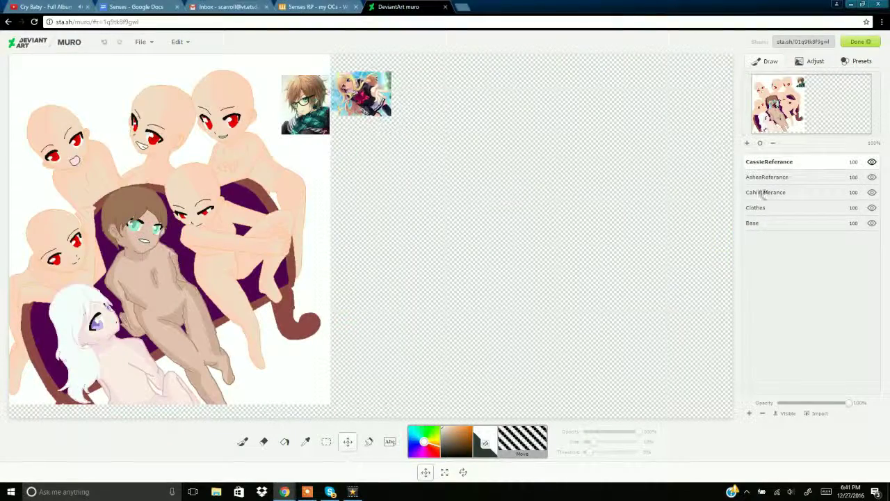
Replace the empty AshesReferance layer by re-importing the white-haired girl's picture under that name at 128 by 100 px
left_click(767, 176)
left_click(762, 413)
left_click(817, 413)
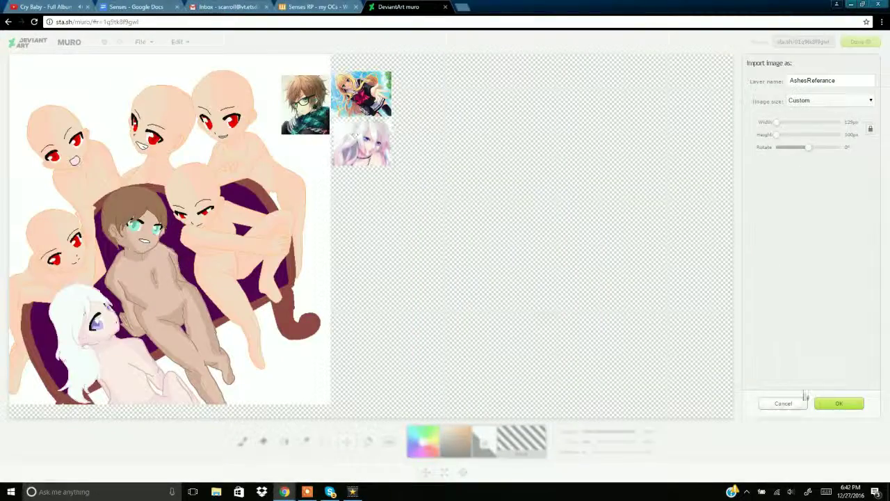
left_click(839, 403)
Pick an orange shade for brushing the middle-left character's hair outlines
left_click(746, 142)
left_click(747, 143)
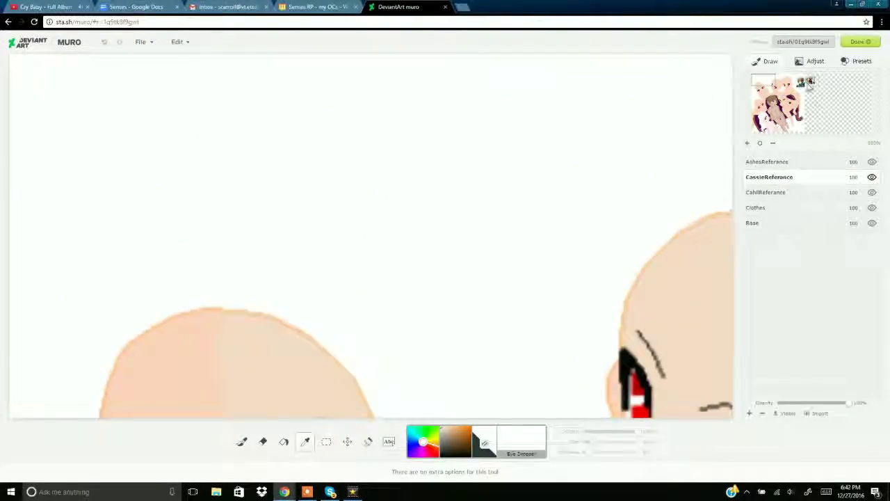
left_click(760, 110)
left_click(233, 221)
left_click(241, 442)
Try drawing a hair strand over the middle-left character's forehead on the CassieReferance layer, and erase it
mouse_move(239, 66)
left_mouse_down()
mouse_move(248, 122)
mouse_move(223, 180)
left_mouse_up()
left_click(767, 162)
left_click(776, 177)
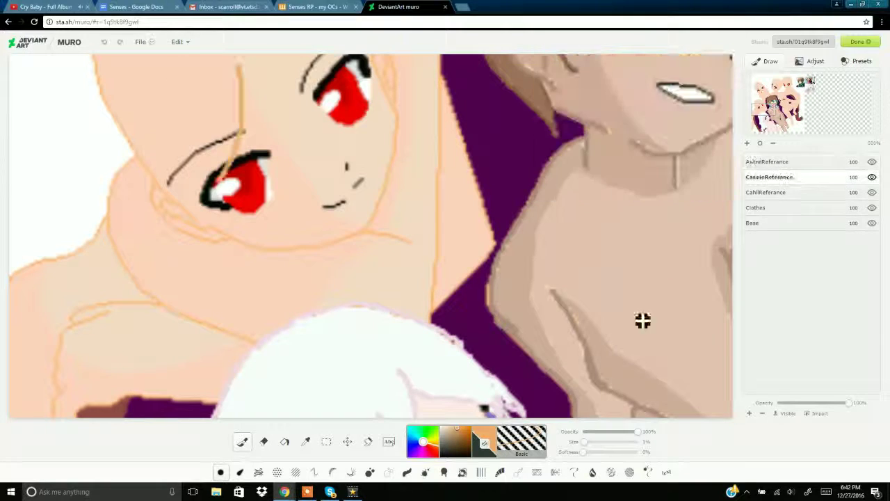
left_click(264, 442)
mouse_move(242, 66)
left_mouse_down()
mouse_move(222, 181)
mouse_move(269, 95)
mouse_move(209, 217)
left_mouse_up()
Draw orange fringe strands over the middle-left character's lower eye and cheek on the Base layer
left_click(753, 223)
left_click(242, 441)
left_click_drag(233, 90, 215, 207)
left_click_drag(212, 80, 217, 161)
left_click_drag(167, 115, 211, 209)
mouse_move(138, 149)
left_mouse_down()
mouse_move(156, 274)
mouse_move(183, 183)
left_mouse_up()
Draw the long orange outlines of the middle-left character's locks hanging past the ear and over the shoulder
mouse_move(93, 72)
left_mouse_down()
mouse_move(119, 230)
mouse_move(89, 325)
left_mouse_up()
left_click_drag(89, 325, 125, 249)
left_click_drag(125, 249, 148, 368)
mouse_move(224, 248)
left_mouse_down()
mouse_move(239, 300)
mouse_move(173, 396)
mouse_move(200, 404)
mouse_move(170, 412)
left_mouse_up()
Draw the remaining fringe strands over the middle-left character's upper eye and outline the hair around the head
left_click_drag(763, 113, 764, 108)
left_click_drag(262, 226, 278, 307)
left_click_drag(278, 307, 290, 240)
left_click_drag(274, 206, 351, 243)
left_click_drag(307, 202, 382, 238)
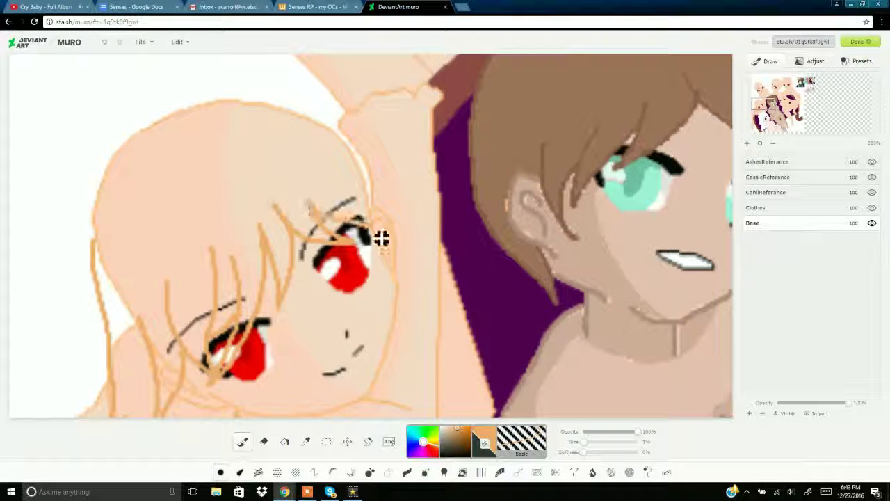
mouse_move(349, 188)
left_mouse_down()
mouse_move(399, 240)
mouse_move(394, 279)
left_mouse_up()
mouse_move(112, 171)
left_mouse_down()
mouse_move(208, 114)
mouse_move(323, 131)
mouse_move(379, 207)
left_mouse_up()
Flood fill the middle-left character's head and outlined hair sections with off-white
left_click(263, 442)
left_click(442, 427)
left_click(173, 244)
left_click(311, 185)
left_click(342, 214)
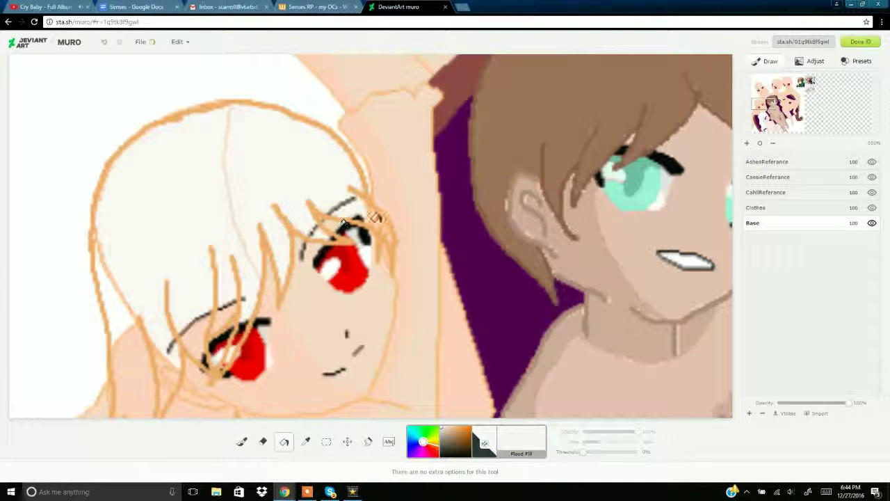
left_click(374, 218)
left_click(205, 325)
left_click(163, 382)
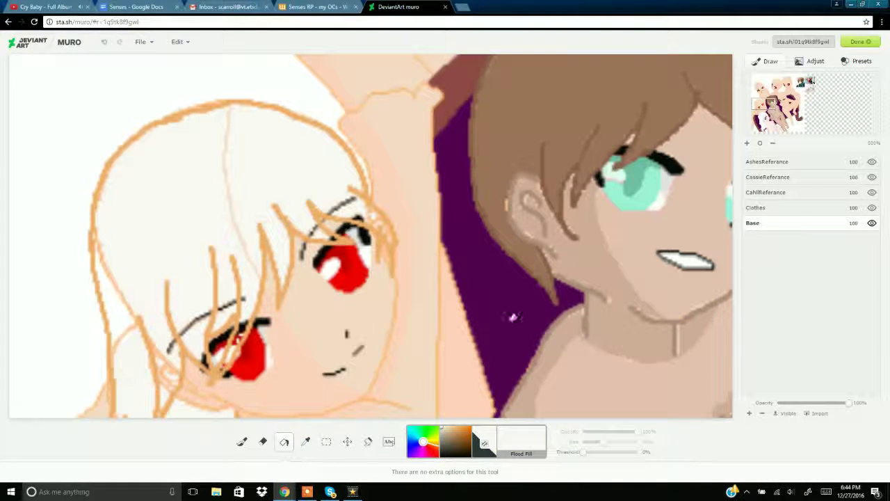
Brush off-white over the head, eyebrow and eye lines showing inside the middle-left character's fringe
left_click(242, 442)
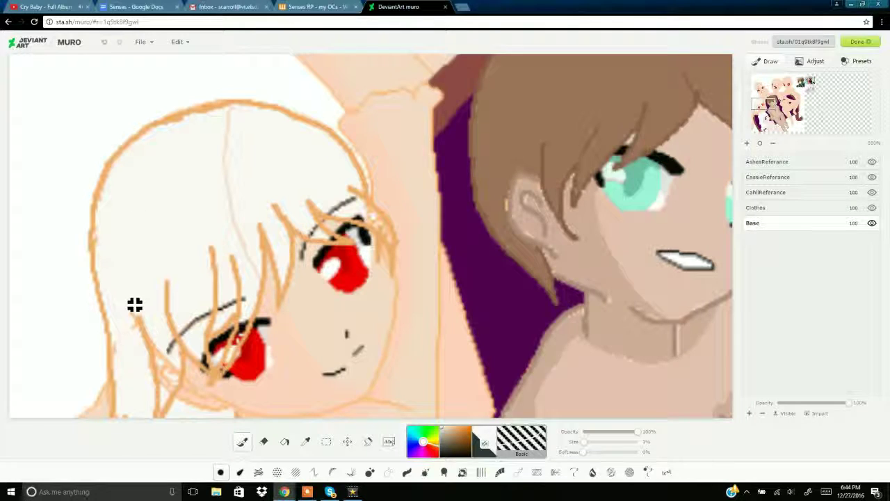
mouse_move(176, 356)
left_mouse_down()
mouse_move(171, 400)
mouse_move(178, 345)
left_mouse_up()
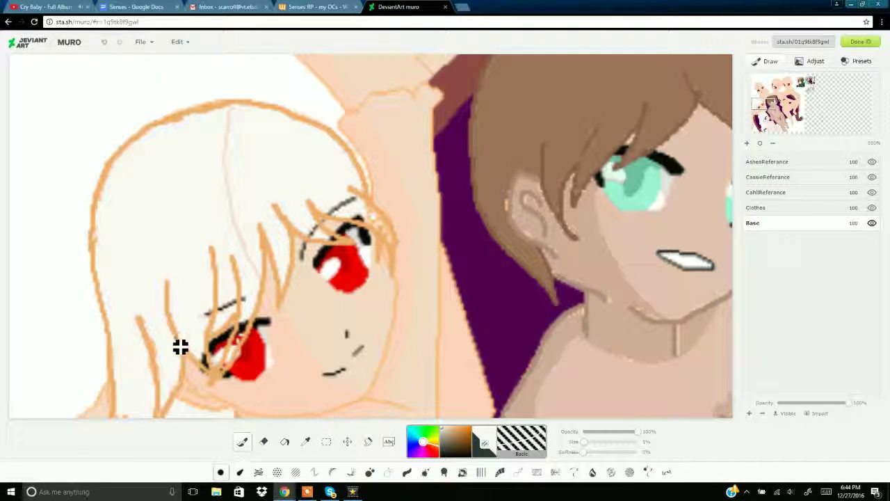
left_click_drag(210, 368, 208, 356)
left_click_drag(225, 312, 250, 301)
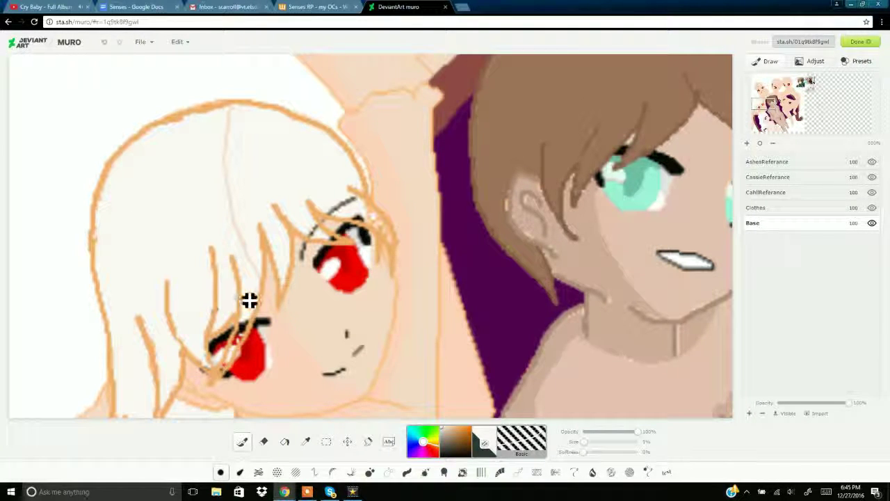
left_click_drag(224, 376, 256, 325)
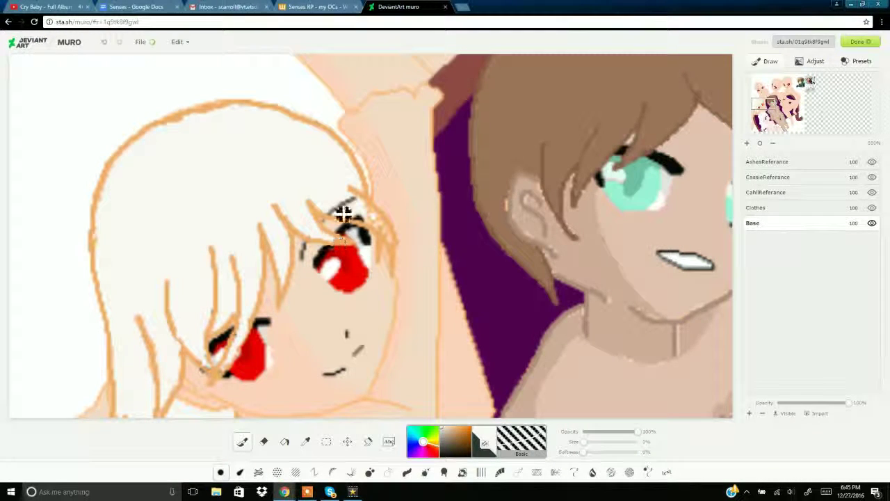
left_click_drag(344, 214, 381, 231)
Fill the middle-left character's hair lock over the shoulder with off-white and brush over the body lines inside it
scroll(563, 286, "down", 2)
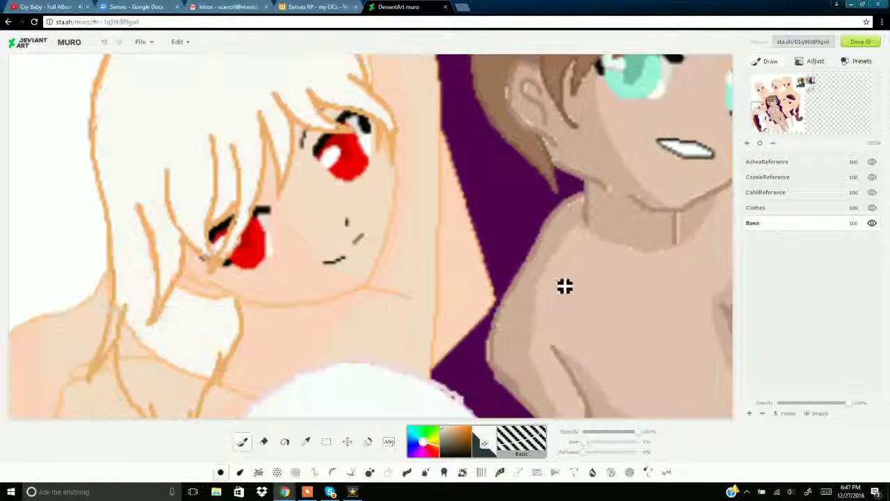
key("f")
left_click(132, 347)
left_click(154, 385)
left_click(241, 442)
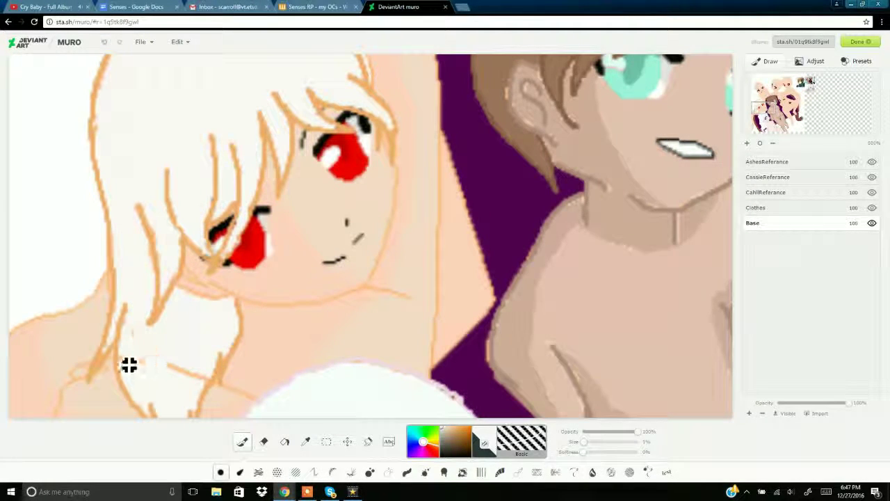
Flood fill the middle-left character's off-white hair with yellow sampled from the blonde girl's reference
left_click(804, 81)
left_click(305, 441)
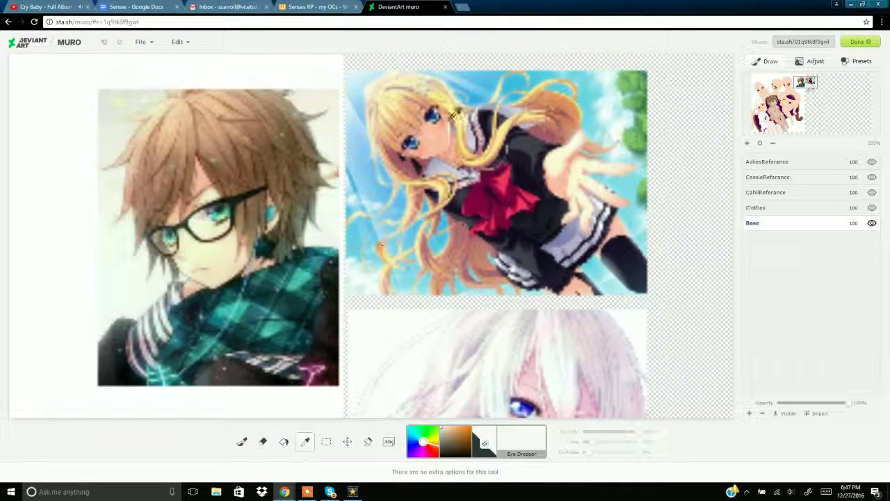
left_click(454, 114)
left_click(285, 442)
left_click(763, 105)
left_click(240, 174)
key("b")
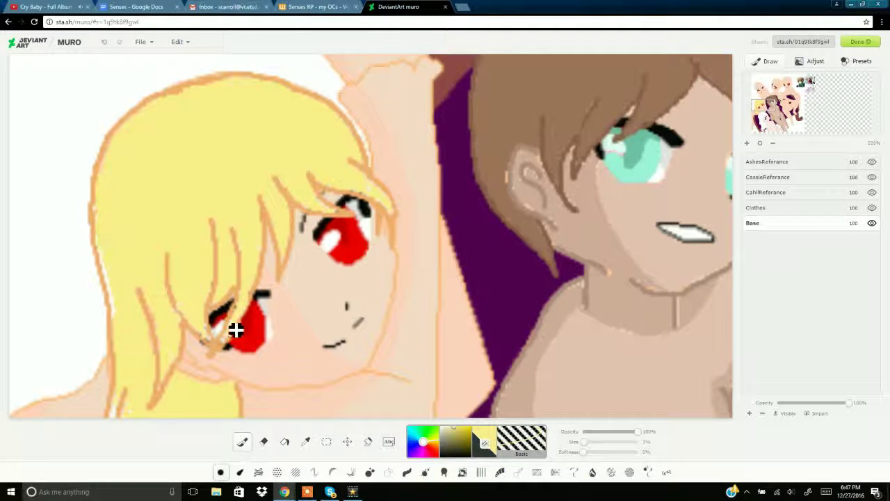
left_click(751, 114)
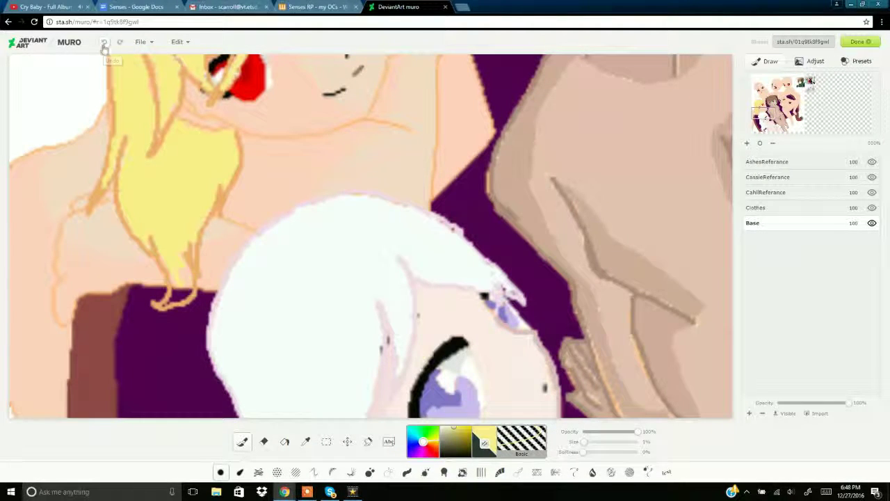
Brush yellow over the gaps at the tip of the middle-left character's hair lock and touch up the hair
mouse_move(190, 269)
left_mouse_down()
mouse_move(178, 307)
mouse_move(175, 249)
mouse_move(185, 303)
left_mouse_up()
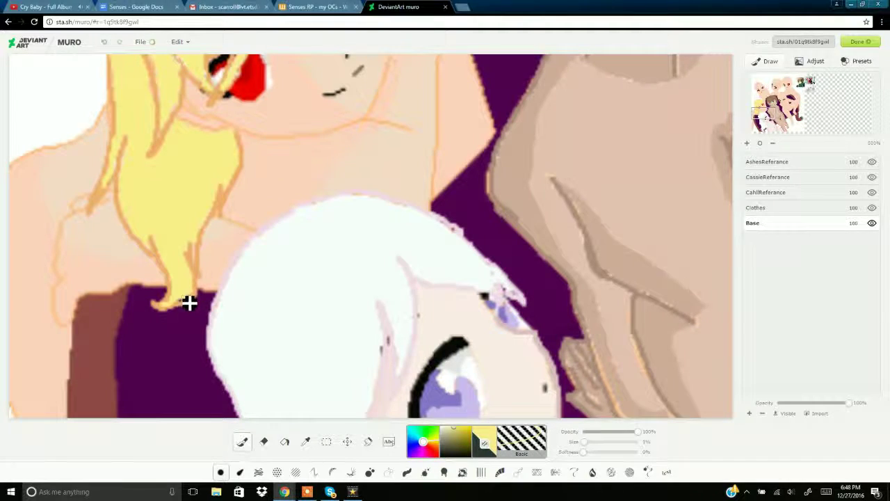
scroll(554, 216, "up", 3)
left_click_drag(372, 199, 392, 223)
Recolour the middle-left character's outer irises and their red outlines with light blue sampled from the blonde girl's reference
left_click(812, 84)
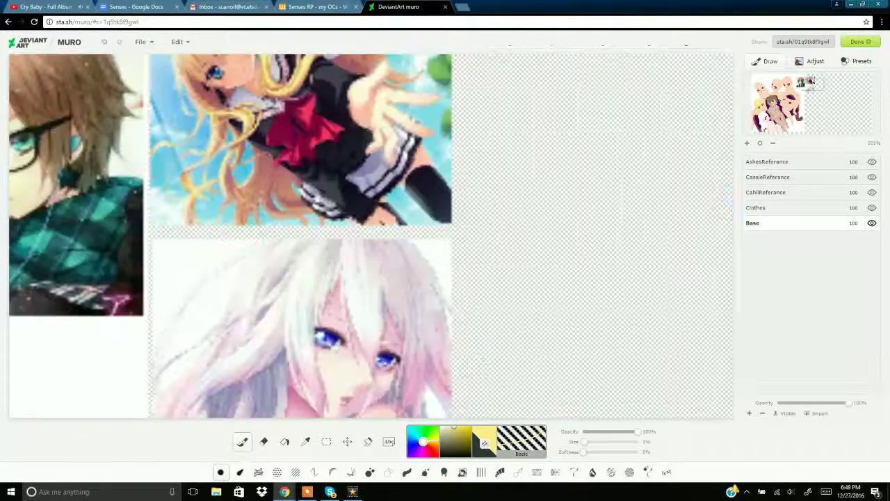
left_click(305, 441)
left_click(224, 78)
left_click(762, 102)
left_click(284, 441)
left_click(258, 399)
left_click(348, 327)
left_click(242, 442)
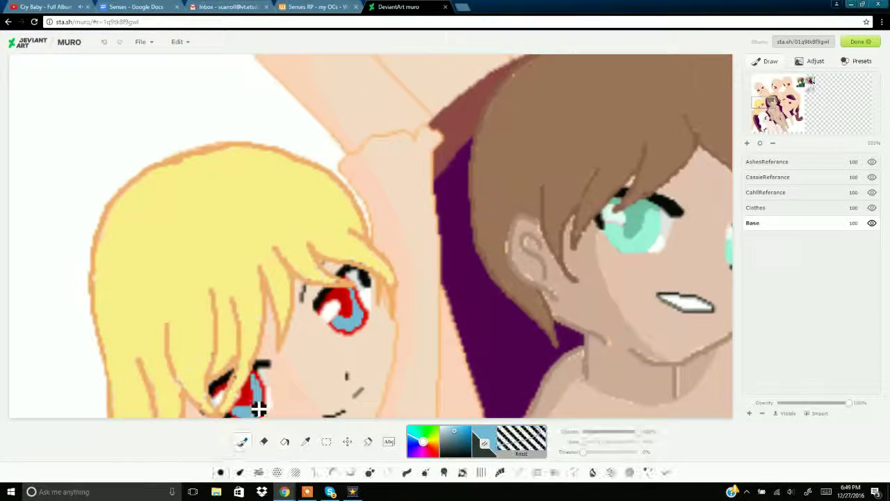
left_click_drag(258, 409, 268, 416)
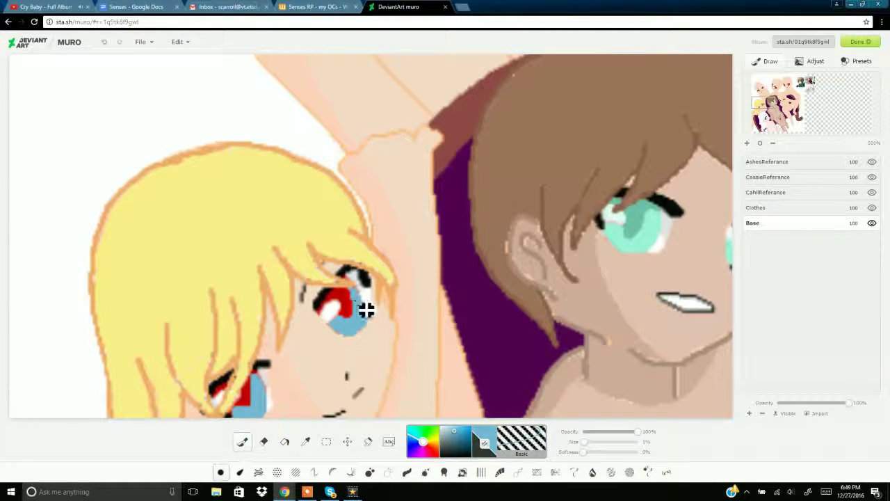
scroll(292, 326, "down", 1)
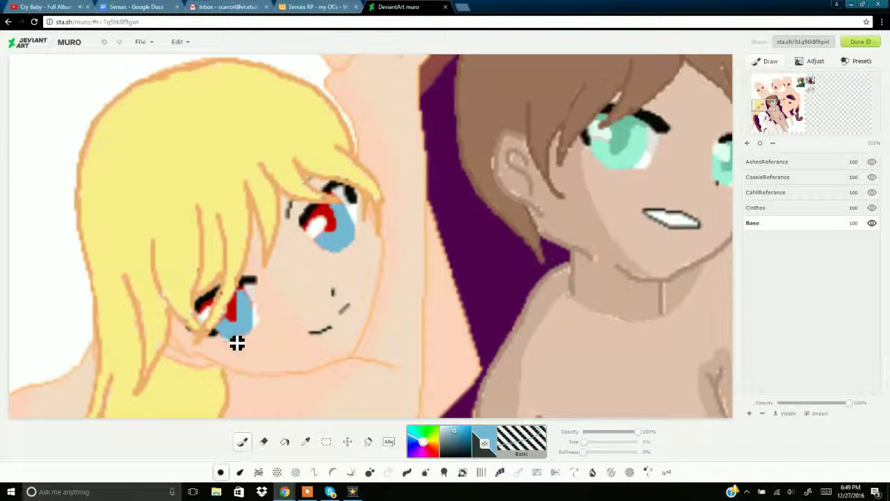
Brush dark blue sampled from the blonde girl's reference over the red inner parts of the middle-left character's eyes
left_click(811, 83)
left_click(305, 442)
left_click(193, 198)
left_click(242, 442)
left_click(762, 106)
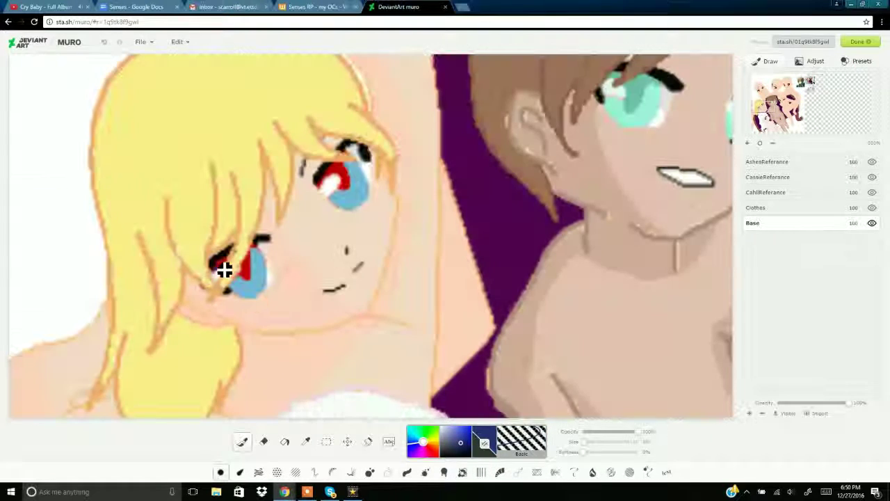
left_click_drag(224, 270, 247, 278)
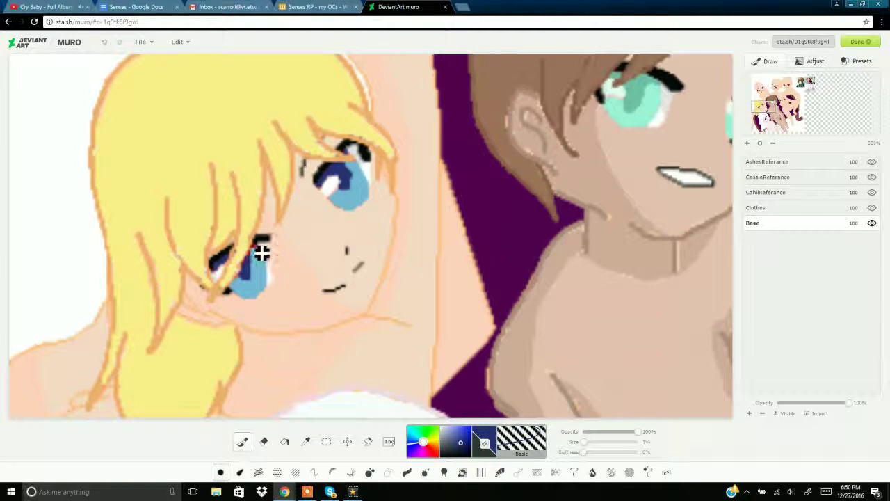
Tint the middle-left character's eyes with semi-transparent light blue and the white-haired character's eye highlights with lavender
left_click(263, 282, "alt")
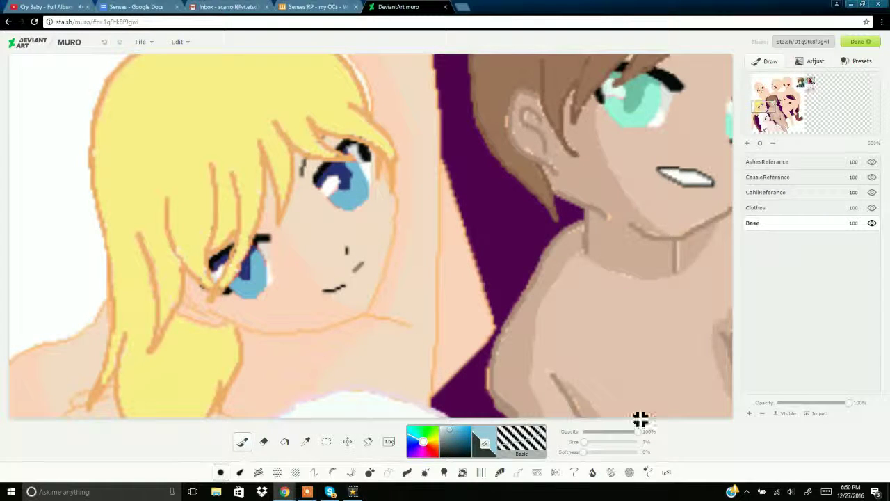
left_click_drag(636, 431, 614, 431)
left_click(284, 441)
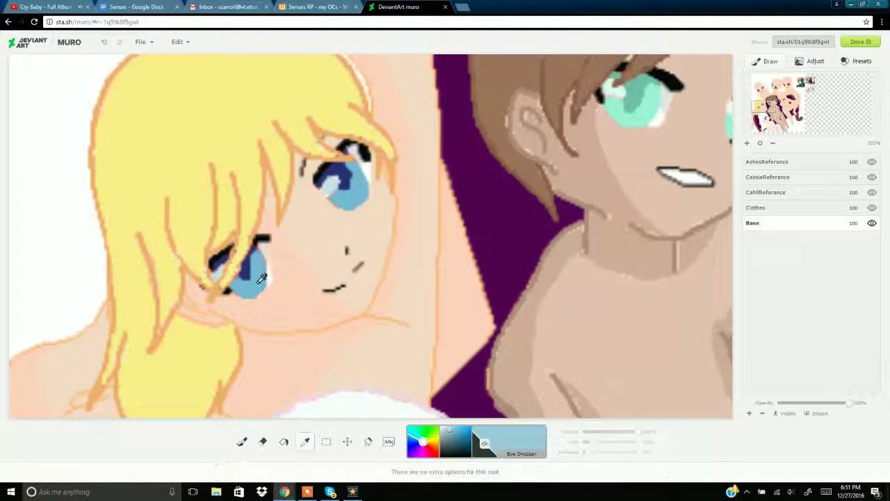
left_click(258, 278, "alt")
key("b")
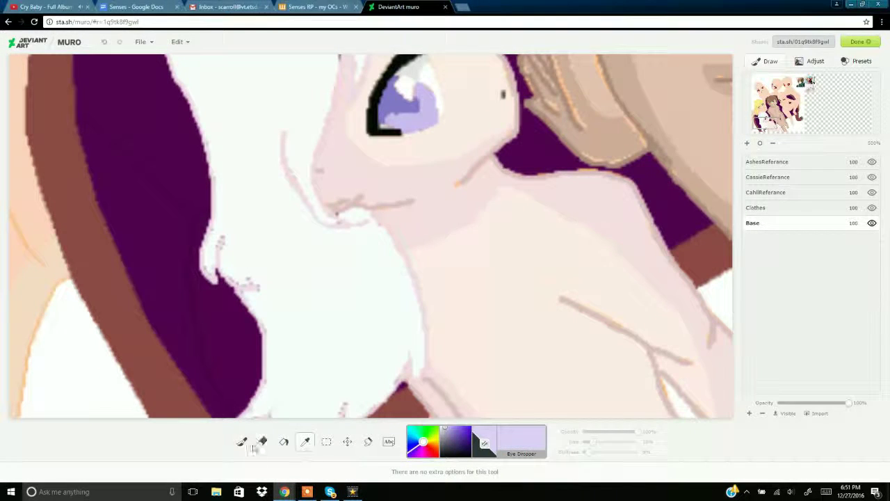
left_click(245, 441)
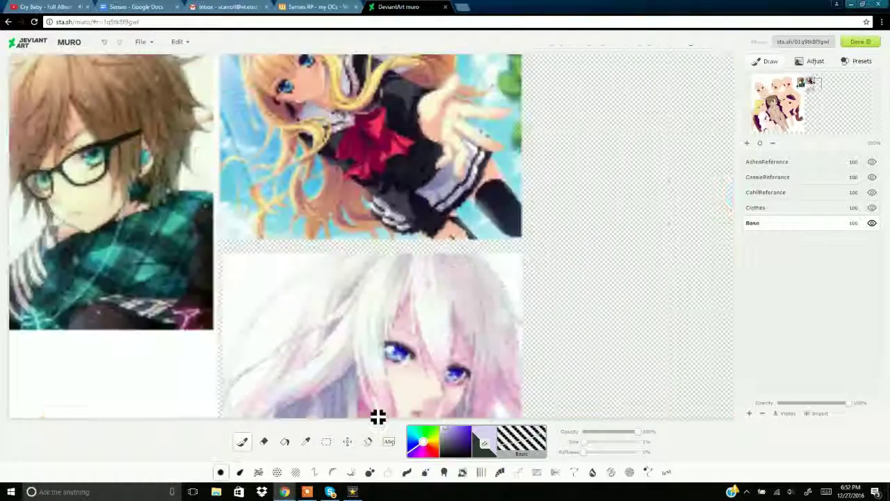
Flood fill the middle-left character's face and body skin with peach sampled from the blonde girl's hand in the reference
key("i")
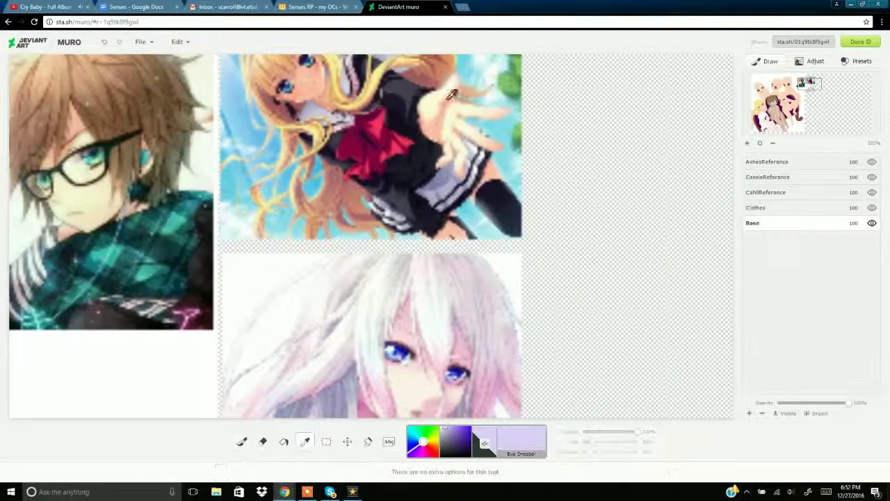
left_click(449, 97)
left_click(436, 131)
left_click(428, 129)
left_click(243, 442)
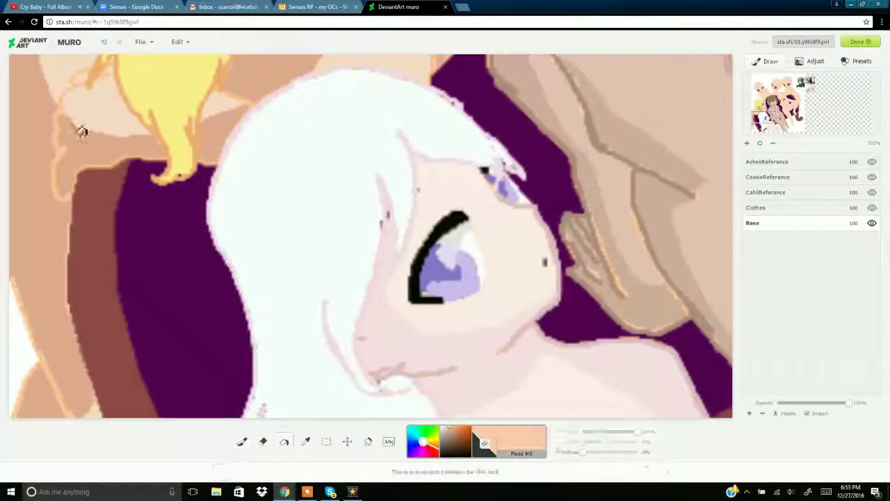
left_click(82, 131)
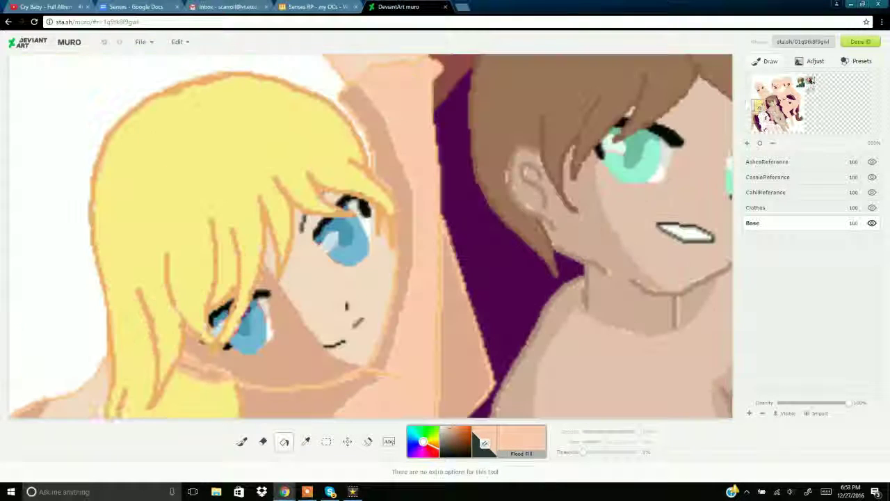
left_click(334, 285)
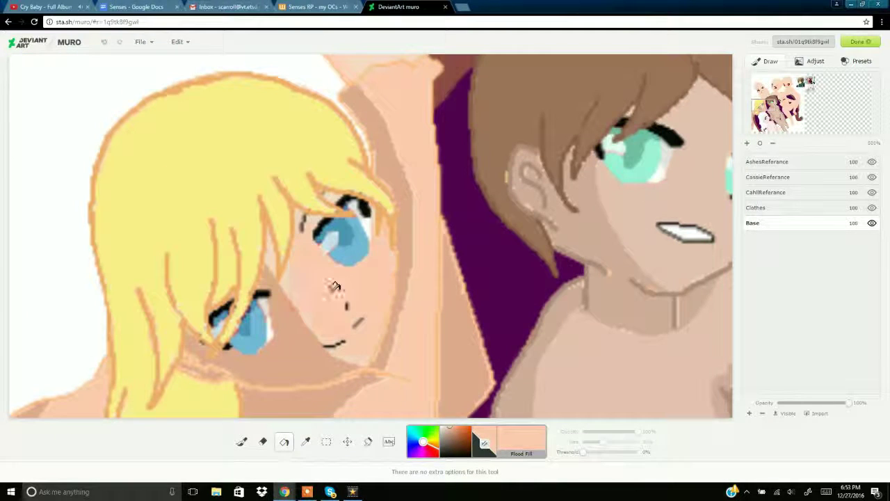
Brush the sampled skin tones over unfilled spots along the middle-left character's neck, shoulder and arm
left_click(242, 441)
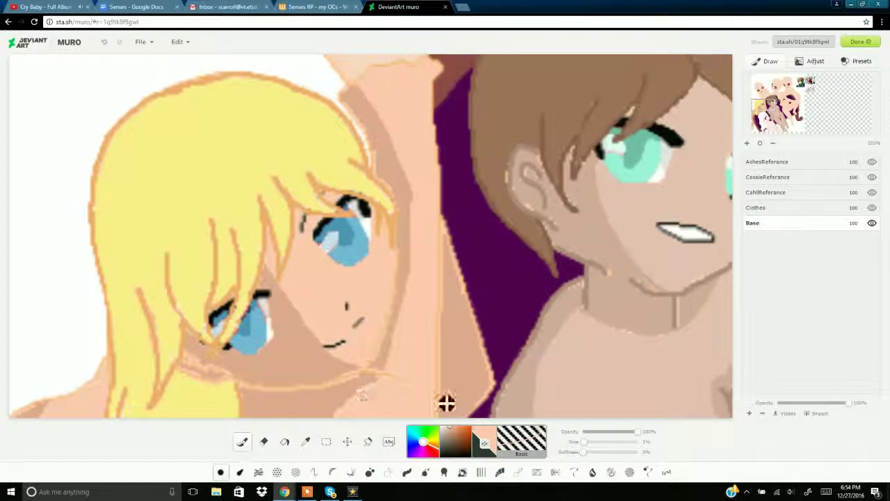
scroll(348, 251, "down", 3)
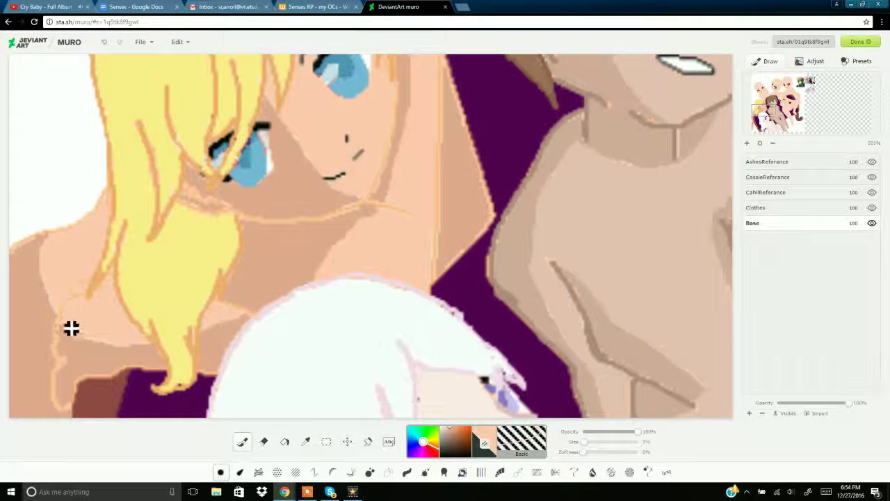
scroll(88, 319, "down", 5)
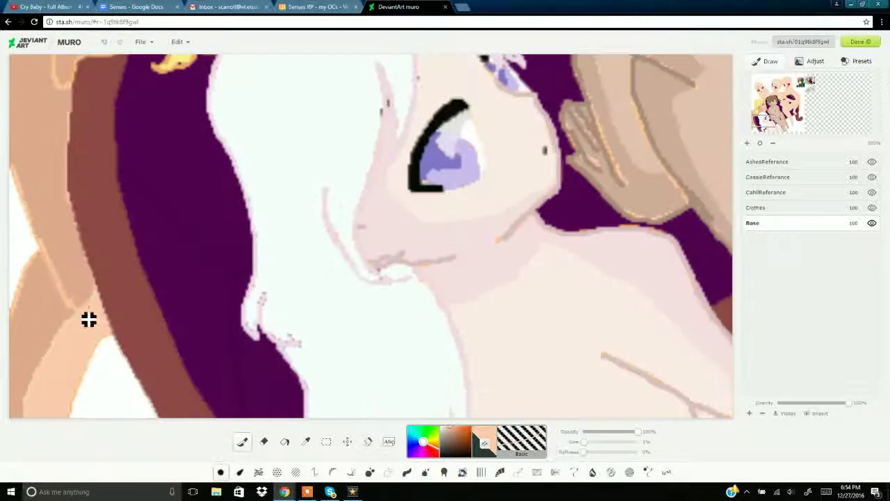
left_click(305, 442)
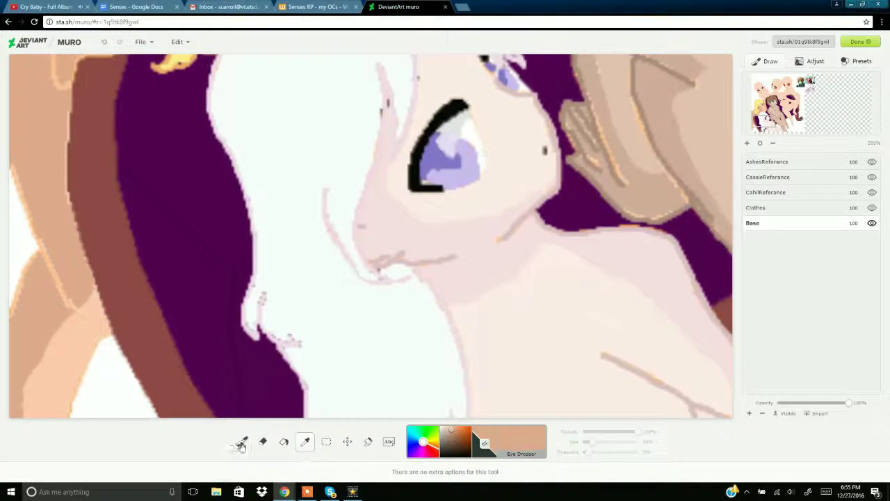
left_click(242, 443)
Flood fill the shaded areas of the middle-left character's neck, shoulder and arms with a lighter tan
left_click(811, 80)
left_click(284, 441)
scroll(116, 229, "down", 10)
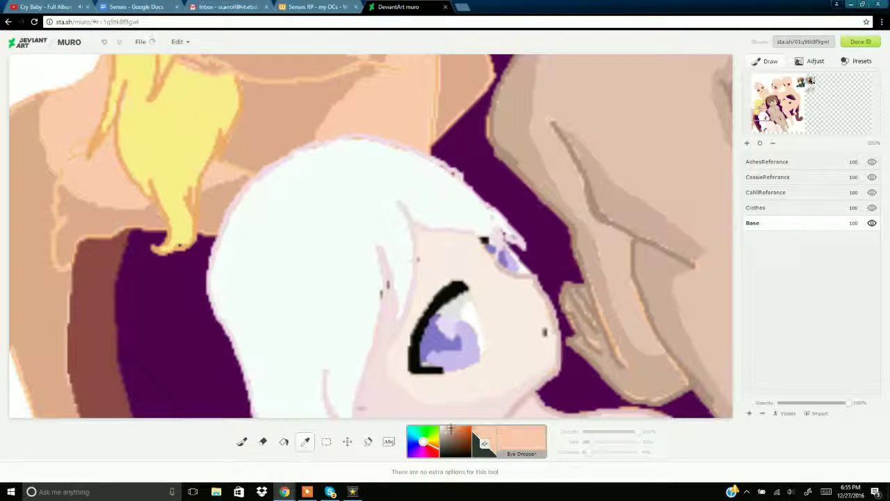
left_click(106, 224)
left_click(267, 164)
left_click(226, 199)
left_click(456, 98)
left_click(217, 68)
scroll(217, 208, "down", 4)
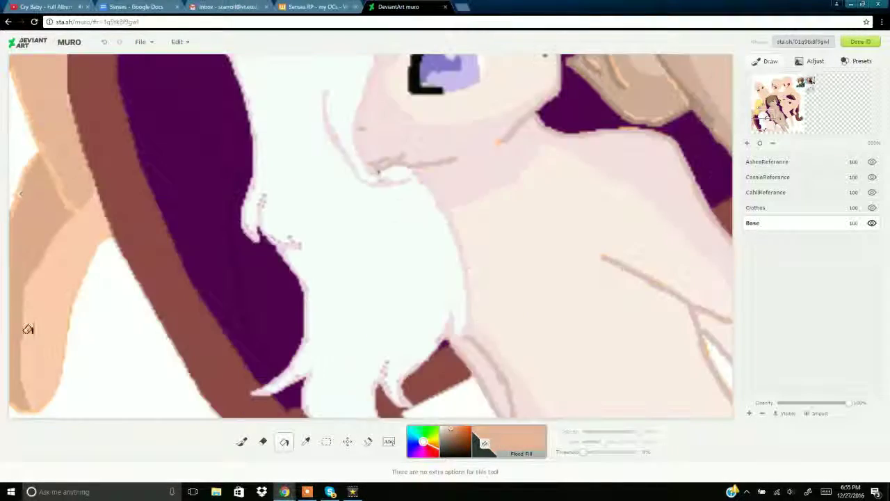
left_click(27, 330)
Brush a darker tan over the orange outlines of the middle-left character's hand and arm
scroll(209, 306, "up", 10)
scroll(385, 287, "up", 10)
scroll(217, 243, "down", 10)
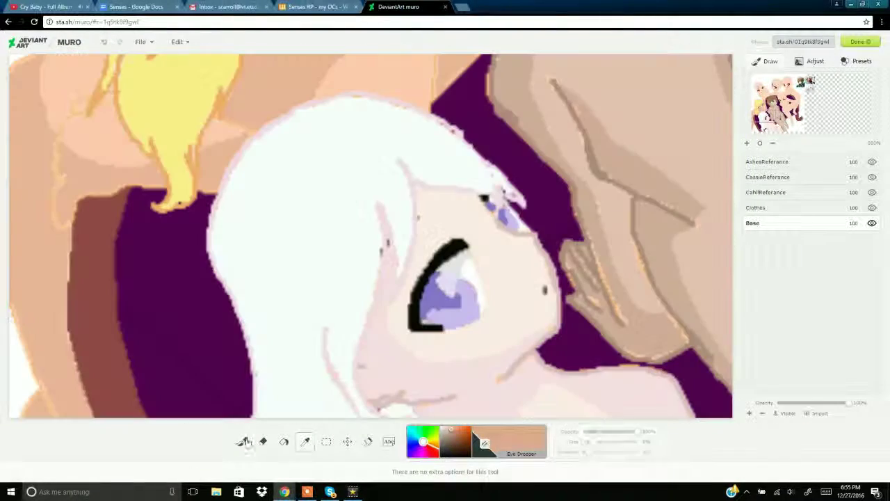
left_click(241, 441)
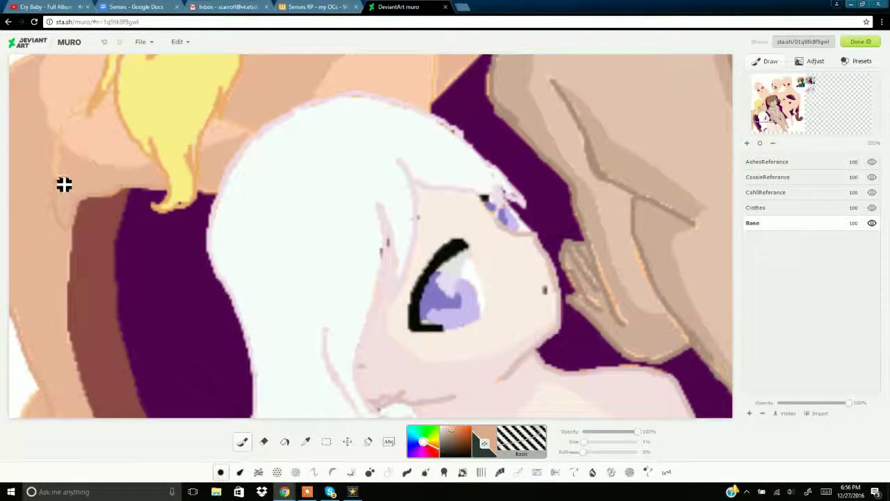
Switch to YouTube, search for "day of the dead full album", play a result, and return to DeviantArt muro
left_click(52, 7)
triple_click(313, 40)
type("day")
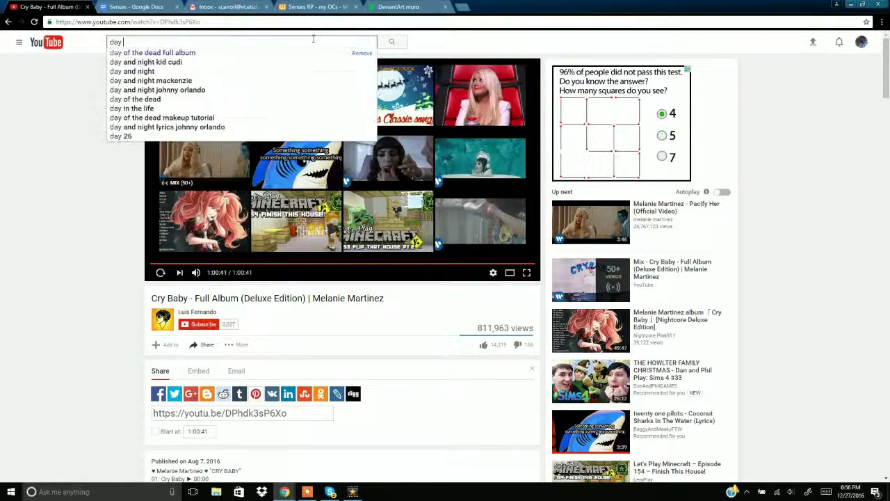
left_click(299, 53)
left_click(362, 128)
left_click(398, 7)
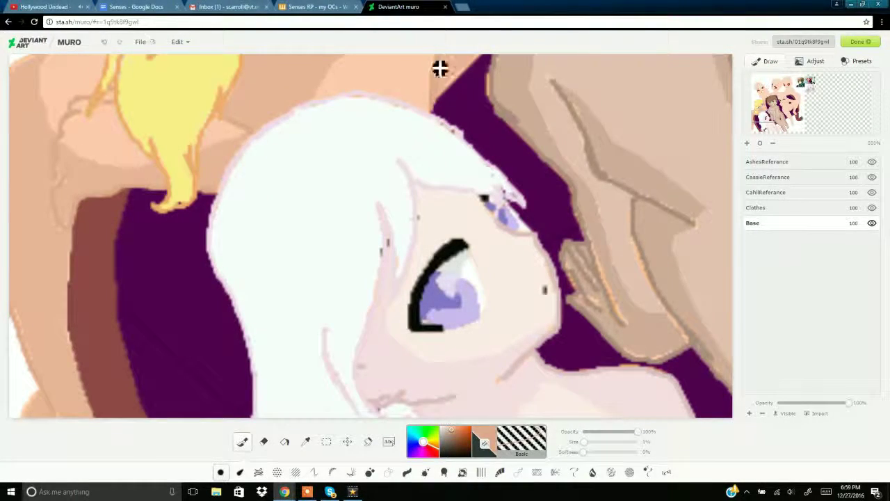
Brush darker tan over the outlines of the middle-left character's lower arm, neck and raised arm
left_click_drag(29, 423, 62, 78)
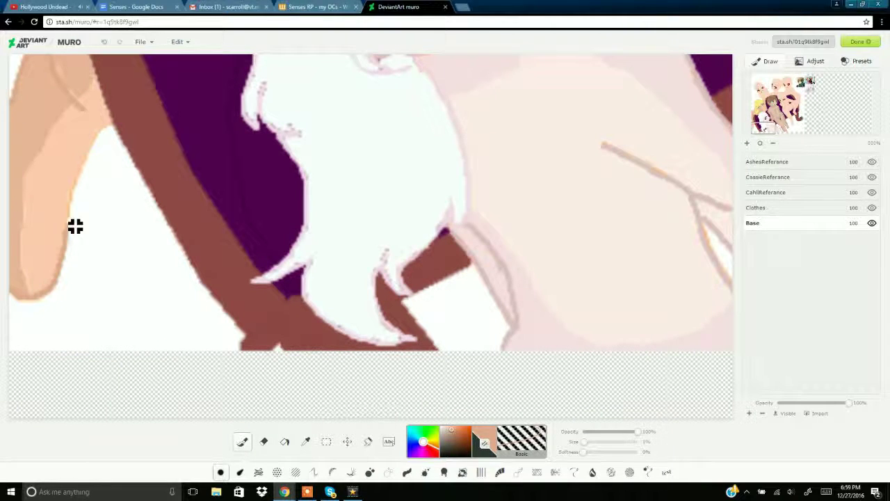
left_click(764, 109)
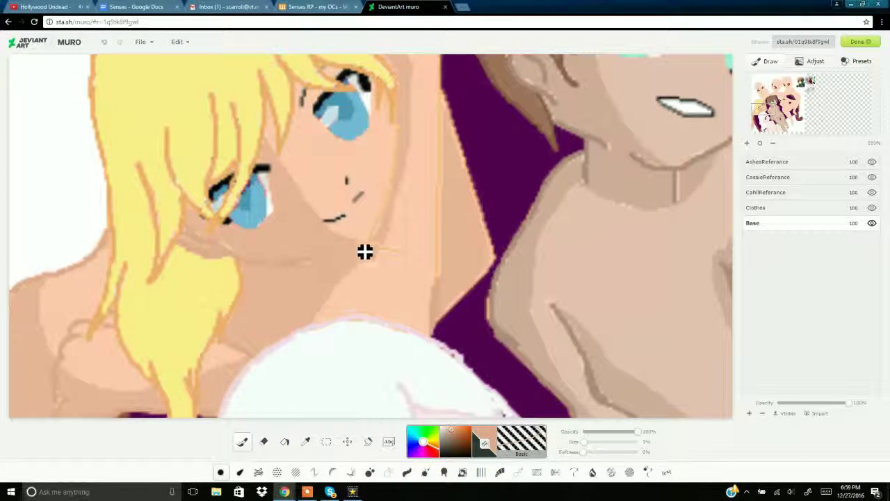
mouse_move(365, 252)
left_mouse_down()
mouse_move(399, 171)
mouse_move(402, 131)
mouse_move(406, 259)
left_mouse_up()
left_click_drag(447, 63, 440, 285)
mouse_move(445, 95)
left_mouse_down()
mouse_move(495, 270)
mouse_move(442, 321)
left_mouse_up()
scroll(389, 222, "up", 2)
mouse_move(343, 100)
left_mouse_down()
mouse_move(375, 153)
mouse_move(381, 72)
left_mouse_up()
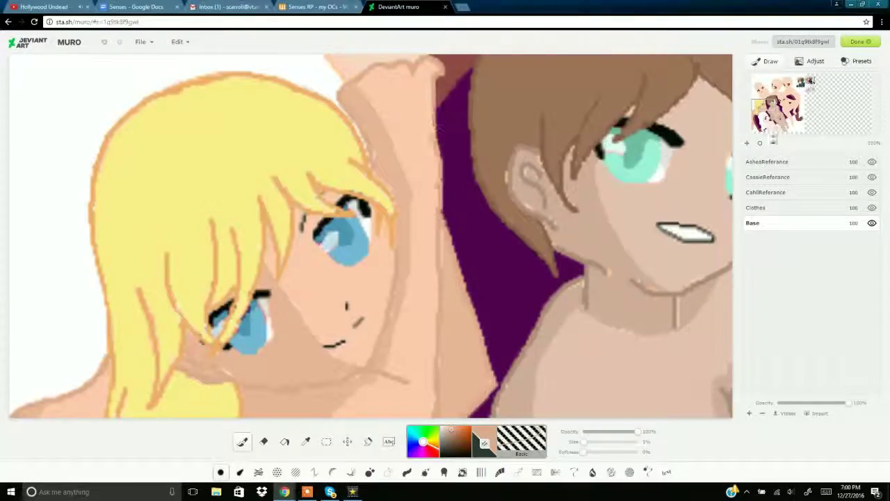
Import the dark-haired boy's DevReferance picture and place it beside the white-haired girl's reference
left_click_drag(763, 105, 800, 87)
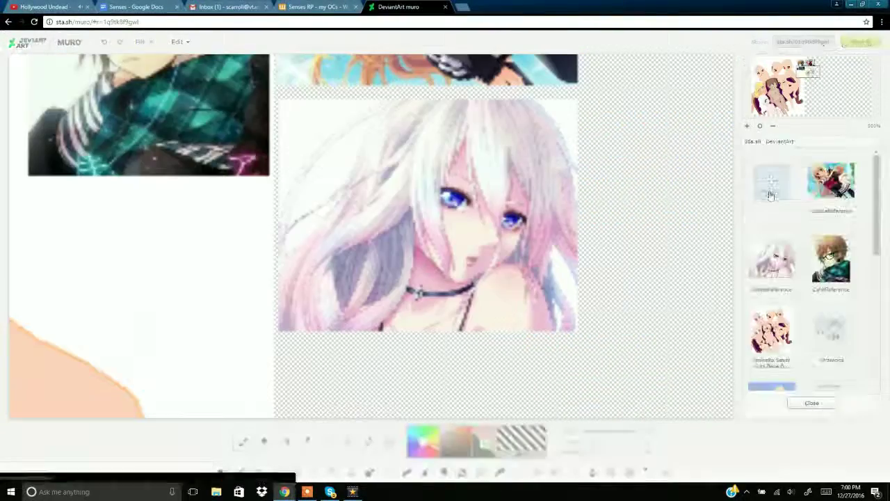
left_click(771, 327)
left_click_drag(633, 218, 644, 222)
left_click(840, 403)
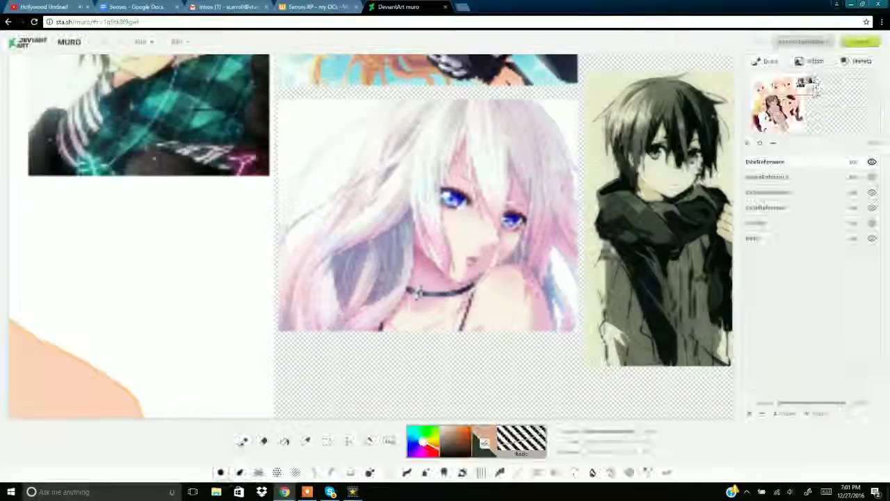
Draw fringe strands over the upper-left character's lower eye and a side lock with near-black sampled from the dark-haired boy's reference
left_click(813, 89)
left_click(306, 442)
left_click(494, 316)
left_click(781, 84)
left_click(764, 86)
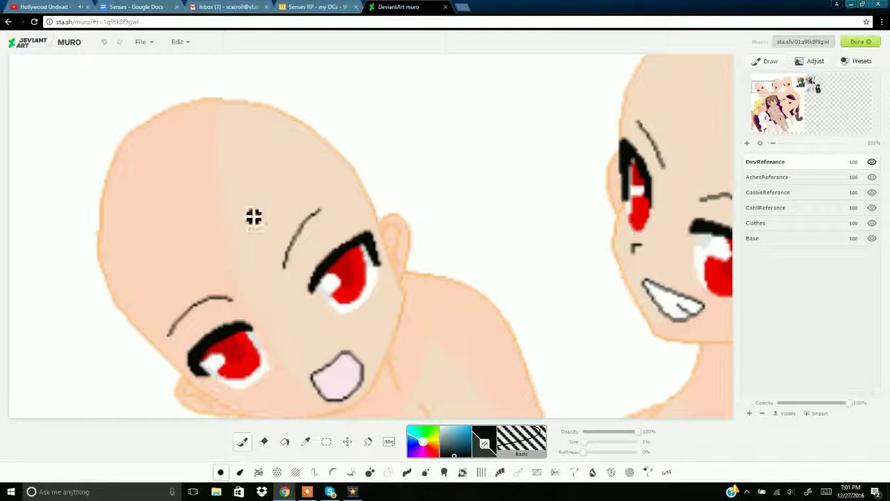
left_click_drag(260, 206, 223, 313)
left_click_drag(213, 224, 221, 319)
mouse_move(183, 238)
left_mouse_down()
mouse_move(202, 298)
mouse_move(227, 308)
left_mouse_up()
mouse_move(160, 253)
left_mouse_down()
mouse_move(174, 336)
mouse_move(197, 323)
left_mouse_up()
left_click(105, 44)
left_click_drag(158, 278, 211, 364)
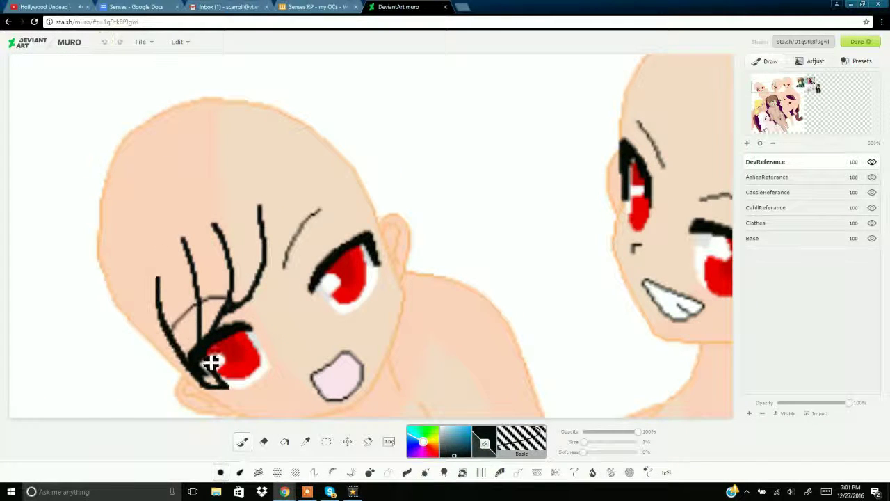
left_click_drag(146, 342, 182, 360)
Draw near-black fringe strands over the upper-left character's other eye and outline the outer hair with short spikes around the head
left_click_drag(253, 198, 342, 246)
left_click_drag(308, 176, 375, 231)
mouse_move(306, 202)
left_mouse_down()
mouse_move(348, 254)
mouse_move(390, 225)
left_mouse_up()
left_click_drag(368, 188, 408, 266)
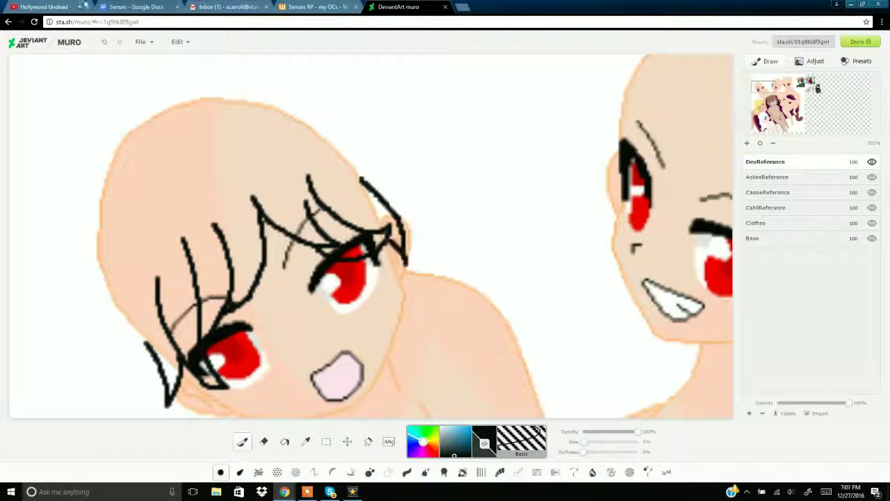
mouse_move(212, 97)
left_mouse_down()
mouse_move(275, 94)
mouse_move(351, 153)
left_mouse_up()
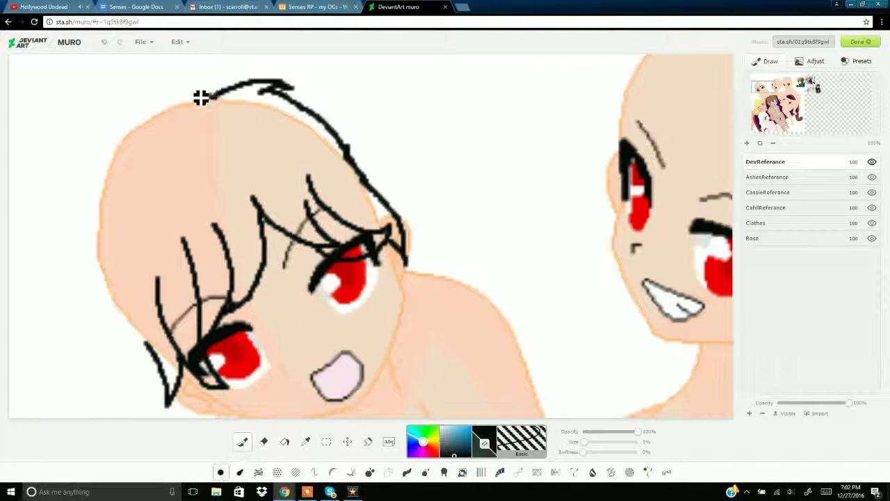
mouse_move(201, 97)
left_mouse_down()
mouse_move(93, 168)
mouse_move(103, 322)
mouse_move(132, 411)
left_mouse_up()
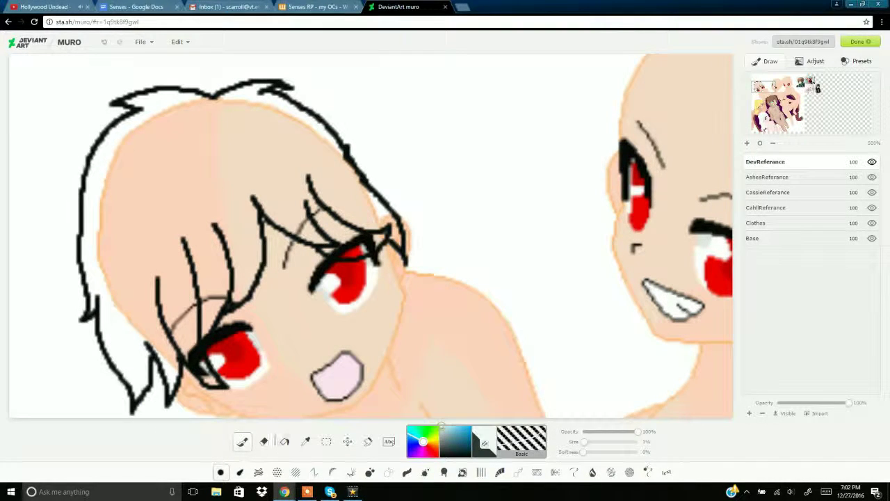
Fill the upper-left character's hair with the dark charcoal sampled from the dark-haired boy's reference
left_click(284, 442)
left_click(200, 219)
left_click(307, 442)
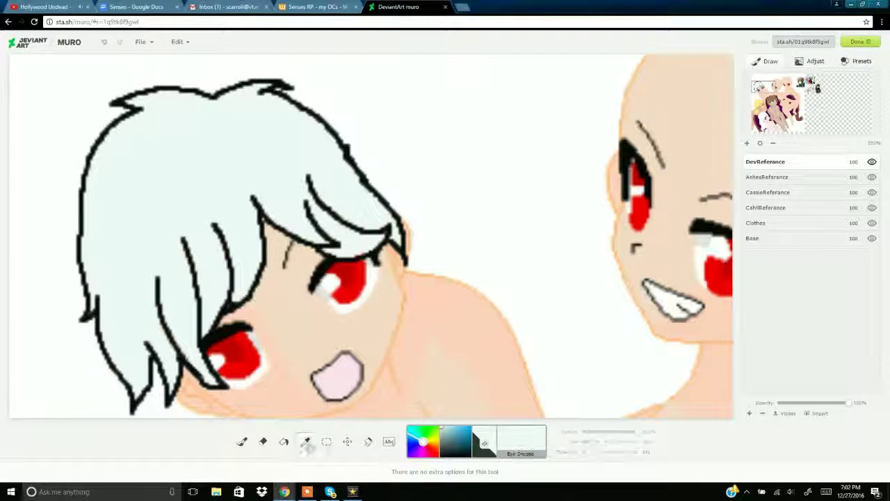
left_click(814, 90)
left_click(465, 128)
left_click(285, 442)
left_click(757, 80)
left_click(208, 348)
Brush charcoal over the light gaps along the strand lines and outline of the upper-left character's hair
left_click(243, 443)
scroll(457, 187, "up", 3)
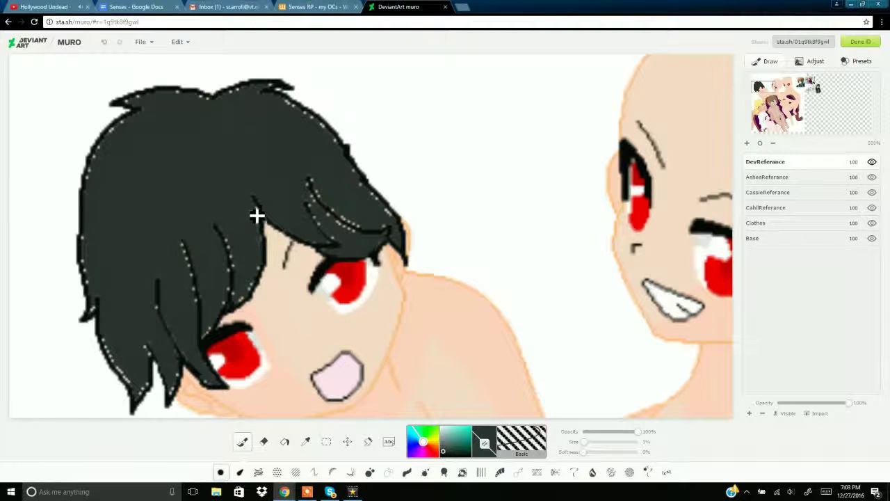
right_click(151, 377)
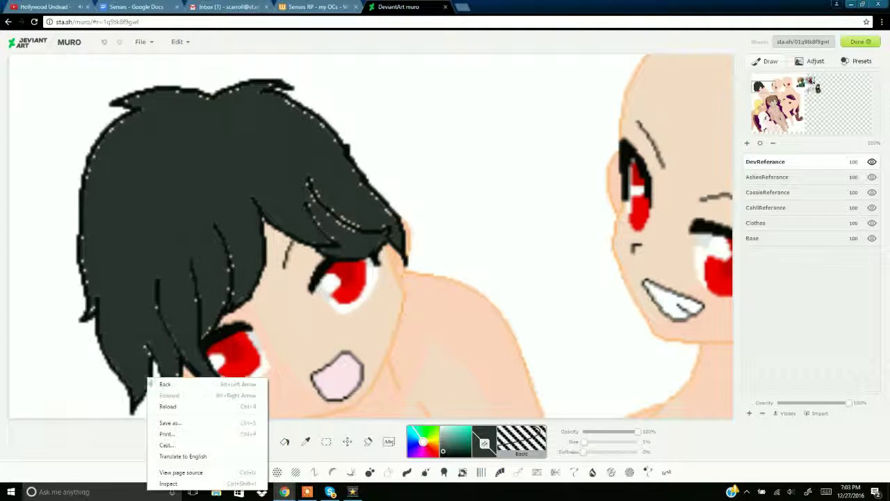
mouse_move(87, 269)
left_mouse_down()
mouse_move(98, 316)
mouse_move(139, 127)
left_mouse_up()
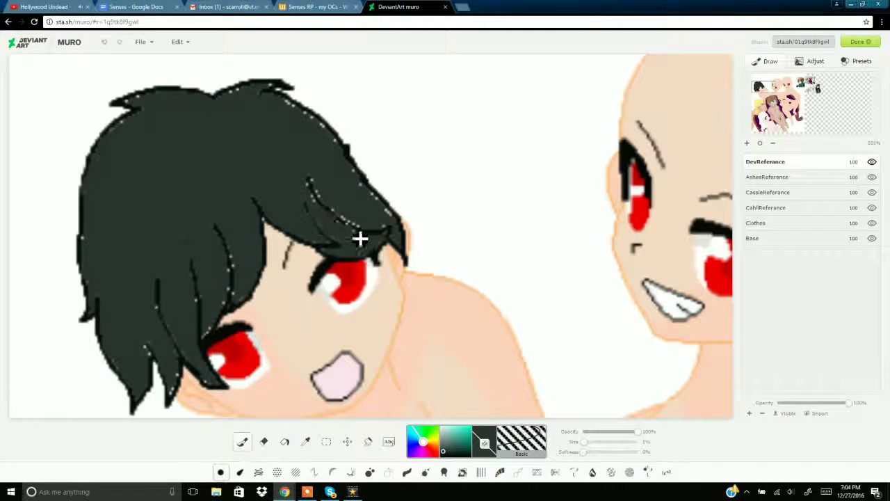
left_click_drag(360, 238, 324, 214)
left_click_drag(356, 99, 390, 103)
mouse_move(372, 103)
left_mouse_down()
mouse_move(380, 143)
mouse_move(407, 139)
left_mouse_up()
left_click_drag(419, 114, 424, 146)
left_click_drag(458, 117, 452, 149)
left_click_drag(481, 88, 489, 130)
left_click_drag(515, 115, 549, 141)
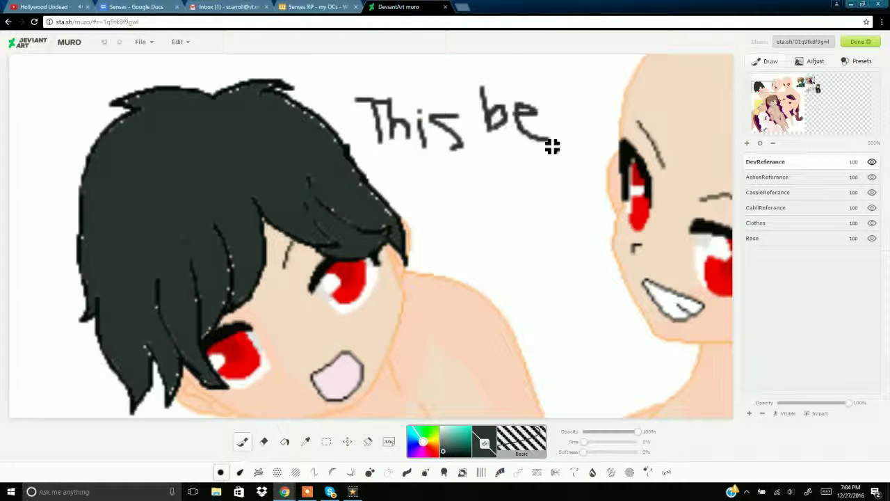
left_click_drag(410, 171, 432, 221)
mouse_move(460, 209)
left_mouse_down()
mouse_move(477, 214)
mouse_move(490, 206)
left_mouse_up()
left_click_drag(535, 222, 511, 174)
left_click(264, 441)
mouse_move(365, 108)
left_mouse_down()
mouse_move(440, 199)
mouse_move(467, 165)
mouse_move(529, 216)
left_mouse_up()
On the Base layer, recolour the outer part of both of the upper-left character's irises dark grey
key("b")
left_click(772, 238)
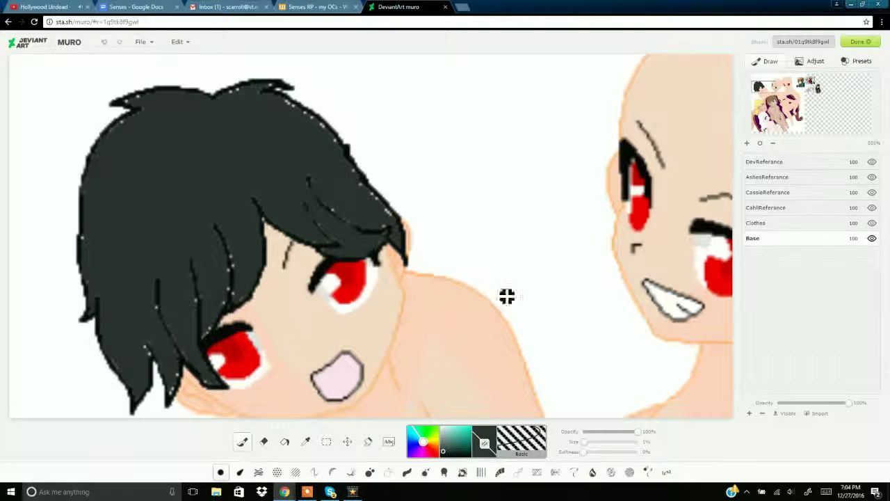
left_click(285, 441)
left_click(243, 365)
left_click(355, 289)
left_click(242, 441)
left_click_drag(240, 336, 251, 361)
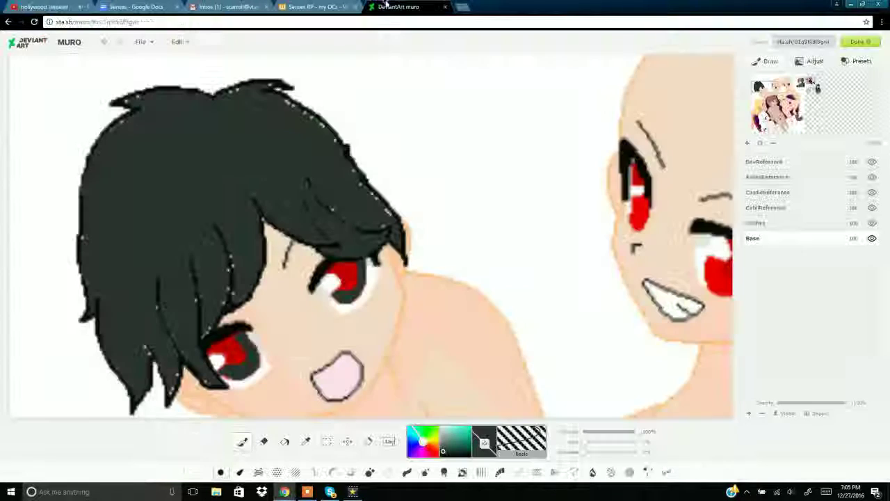
left_click_drag(332, 283, 348, 295)
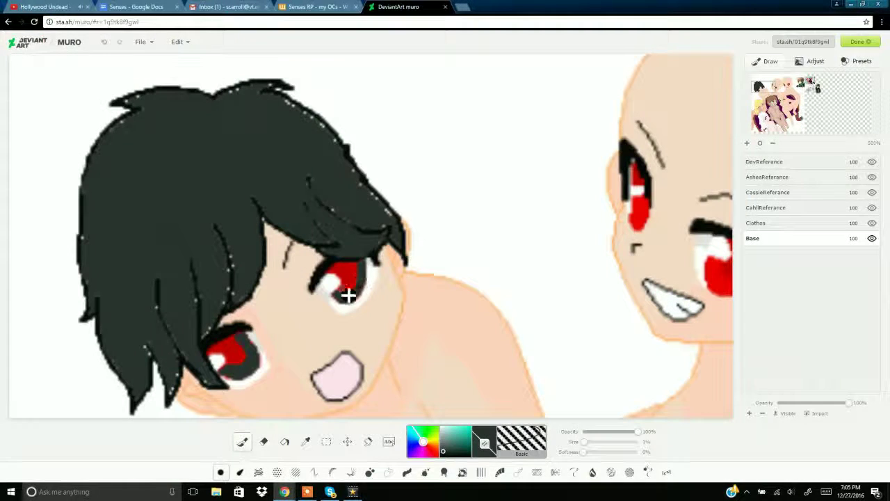
Paint the remaining red of the upper-left character's irises near-black sampled from the hair outline
left_click(305, 442)
left_click(202, 340)
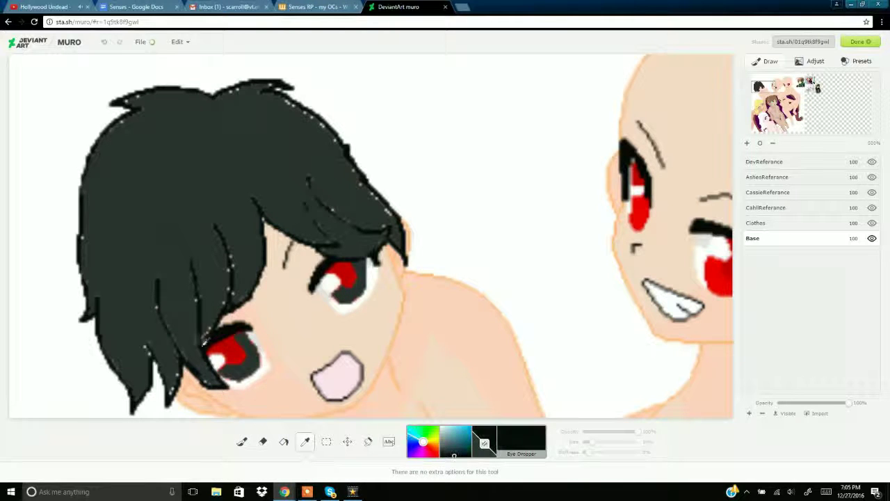
left_click(245, 443)
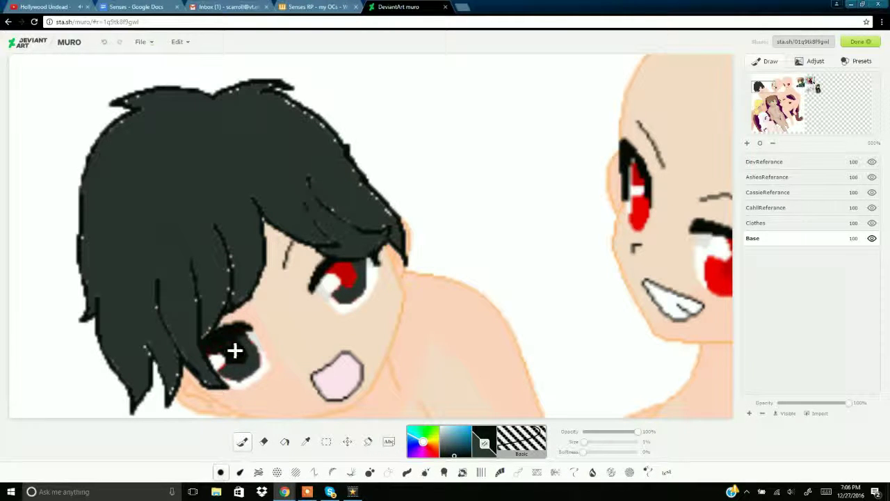
Shade the white highlights in the upper-left character's eyes with dark grey sampled from the iris at reduced brush opacity
left_click(306, 442)
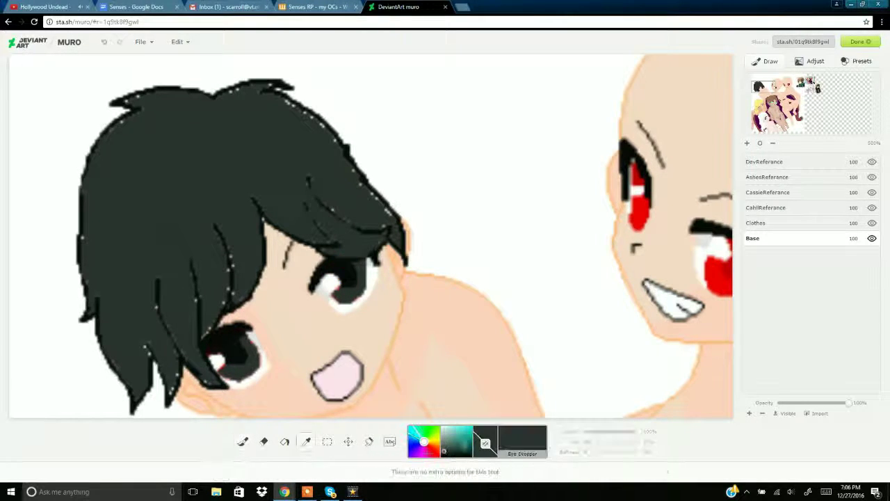
left_click(246, 366)
left_click(243, 442)
left_click(616, 432)
left_click_drag(336, 283, 324, 298)
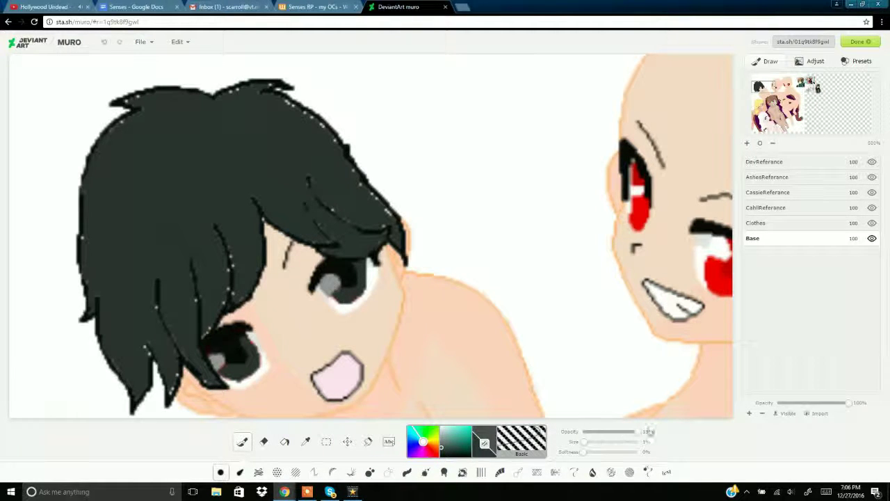
Import the hooded boy's JacobReferance picture and place it below the white-haired girl's reference
left_click(762, 97)
left_click(807, 89)
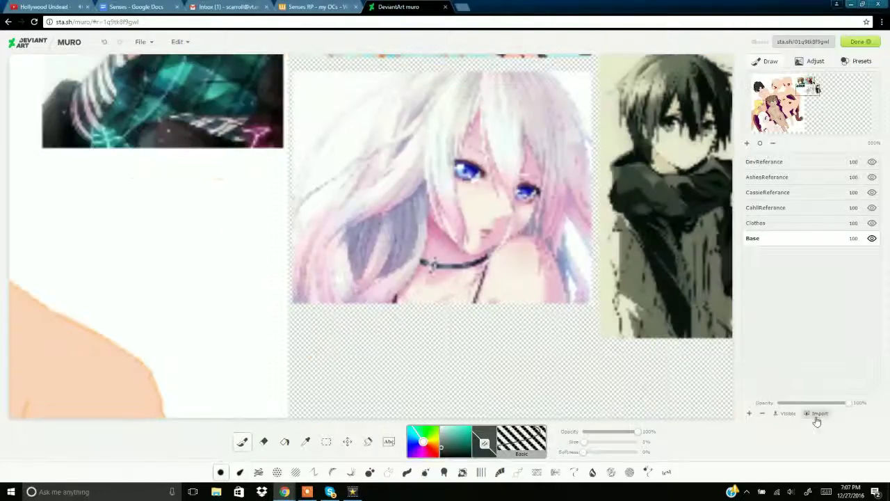
left_click(817, 414)
left_click(771, 181)
double_click(159, 127)
left_click(831, 186)
left_click_drag(125, 153, 450, 376)
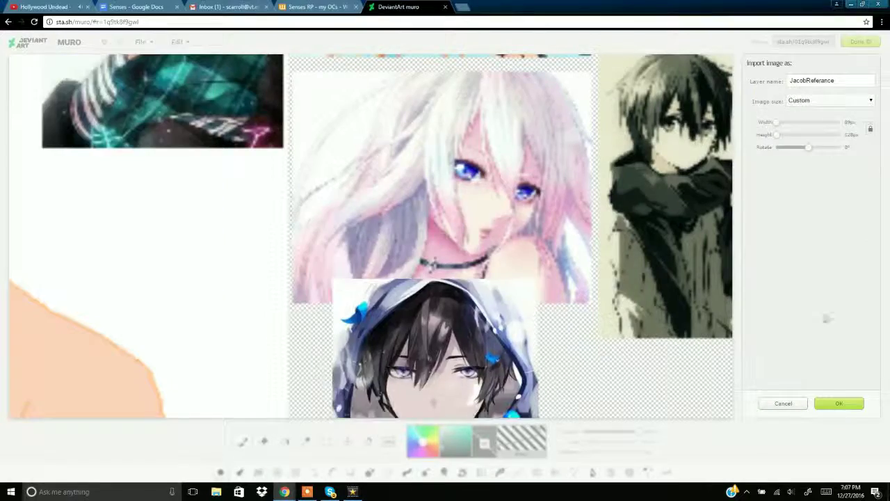
left_click(838, 403)
Sample a dark purplish grey as the brush colour for the upper-right character's hair lines
left_click_drag(804, 88, 786, 81)
left_click(305, 441)
left_click(463, 106)
left_click(472, 105)
left_click(475, 106)
left_click(472, 106)
left_click(472, 106)
left_click(242, 441)
left_click_drag(299, 241, 360, 357)
left_click_drag(347, 342, 362, 274)
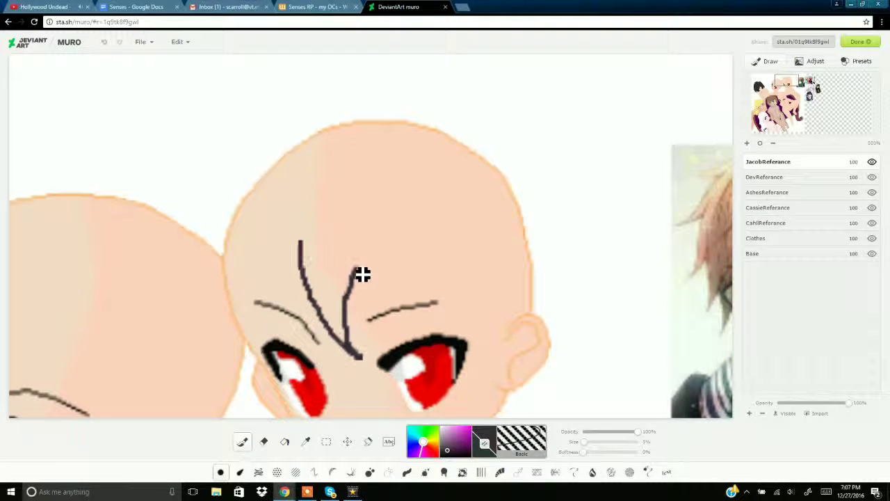
double_click(105, 43)
On the Base layer, draw dark purplish-grey fringe strands over the upper-right character's forehead and eye, plus a side lock before the ear
left_click(759, 253)
left_click_drag(291, 270, 398, 398)
mouse_move(374, 384)
left_mouse_down()
mouse_move(358, 285)
mouse_move(443, 374)
left_mouse_up()
left_click_drag(444, 333, 462, 330)
left_click_drag(462, 328, 445, 263)
mouse_move(472, 230)
left_mouse_down()
mouse_move(457, 311)
mouse_move(489, 406)
left_mouse_up()
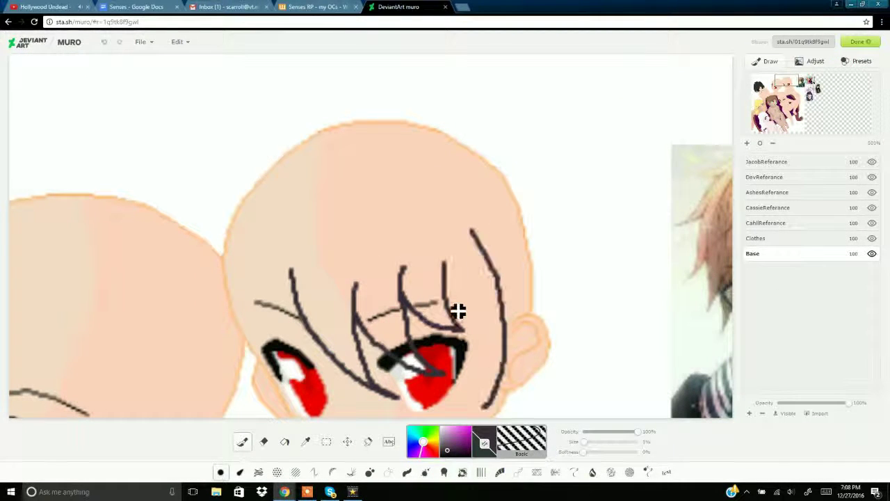
left_click_drag(451, 309, 486, 406)
Outline the upper-right character's outer hair around both sides of the head, with pointed locks by the face and behind the ear
mouse_move(369, 121)
left_mouse_down()
mouse_move(561, 330)
mouse_move(550, 389)
left_mouse_up()
mouse_move(373, 121)
left_mouse_down()
mouse_move(258, 184)
mouse_move(232, 327)
left_mouse_up()
mouse_move(295, 314)
left_mouse_down()
mouse_move(258, 386)
mouse_move(263, 335)
left_mouse_up()
left_click_drag(233, 327, 281, 406)
left_click_drag(269, 376, 293, 417)
left_click_drag(787, 81, 782, 87)
mouse_move(652, 164)
left_mouse_down()
mouse_move(656, 206)
mouse_move(641, 164)
left_mouse_up()
left_click_drag(641, 165, 591, 236)
Fill the sections of the upper-right character's hair with greyish mauve sampled from the hooded boy's reference
left_click(817, 90)
left_click(305, 442)
left_click(150, 325)
left_click(285, 442)
left_click(786, 82)
left_click(321, 212)
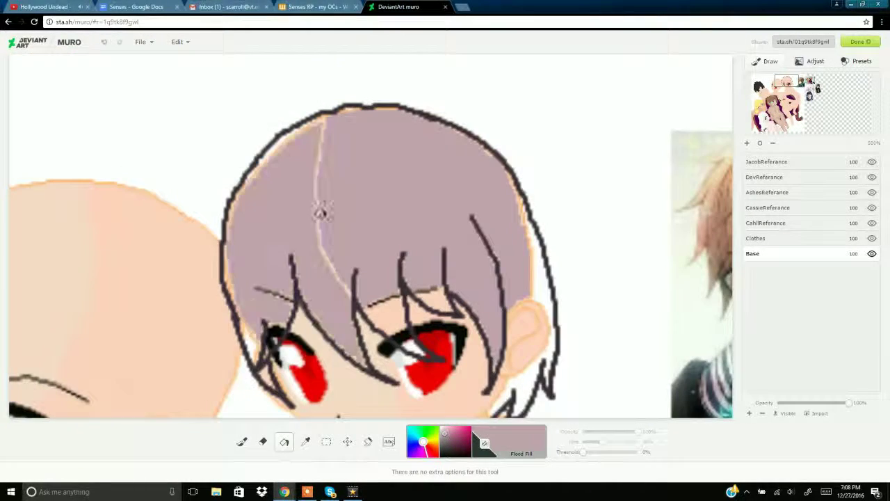
left_click(274, 345)
left_click(407, 341)
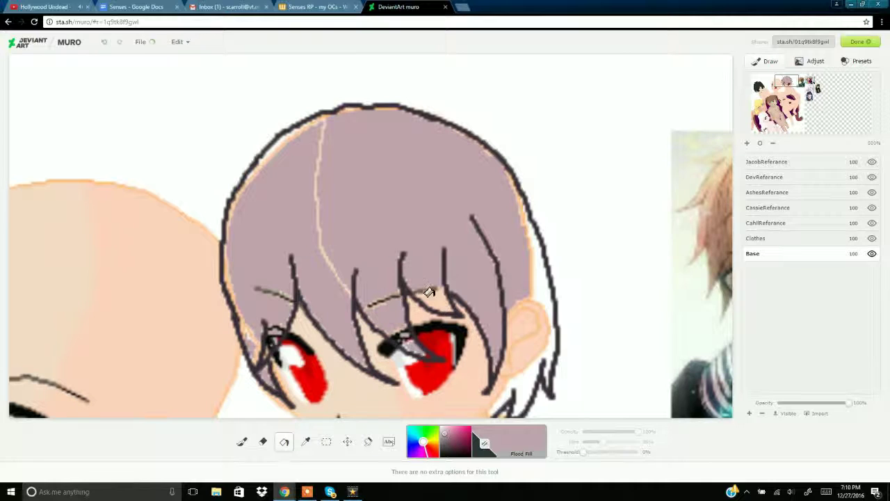
left_click(541, 295)
Brush mauve over the leftover head outline, shading line, eyebrows and light gaps inside the upper-right character's hair
left_click(242, 441)
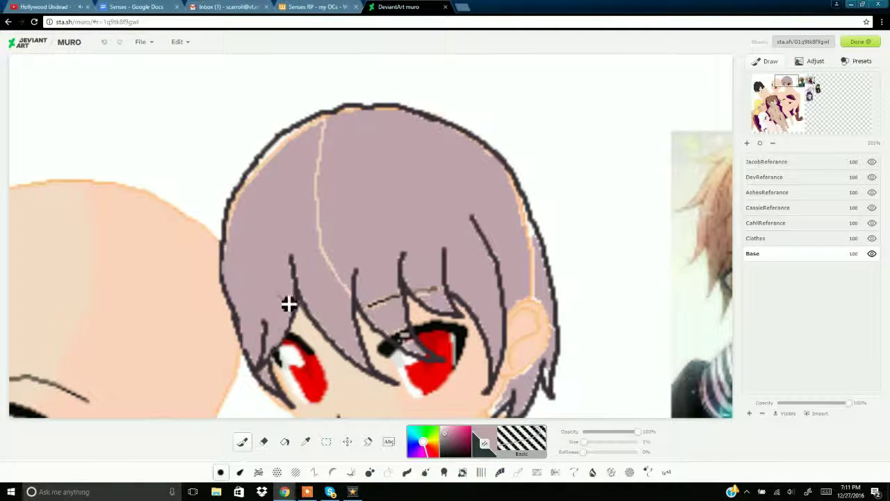
left_click_drag(316, 169, 346, 293)
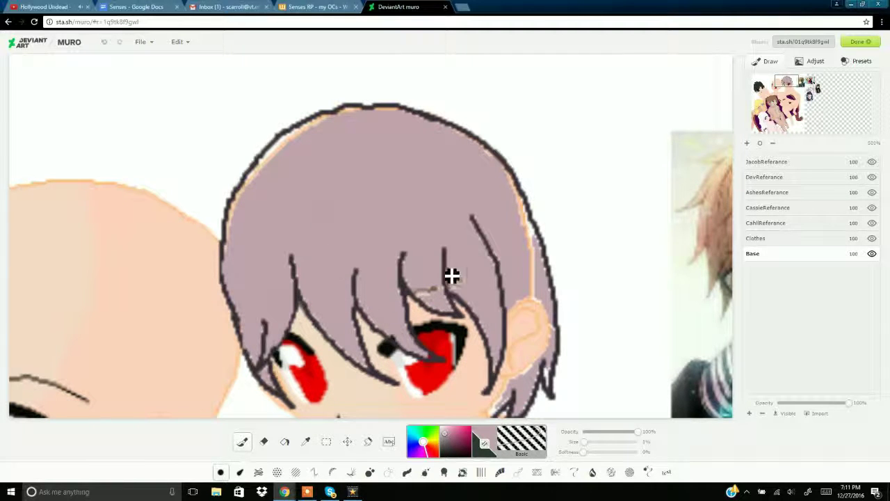
left_click_drag(415, 294, 445, 288)
left_click_drag(535, 379, 501, 408)
mouse_move(519, 188)
left_mouse_down()
mouse_move(547, 270)
mouse_move(538, 303)
left_mouse_up()
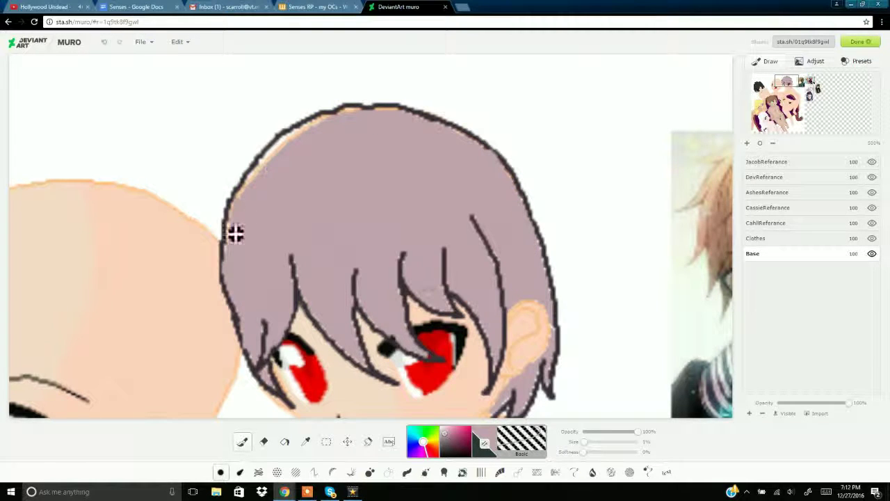
mouse_move(238, 212)
left_mouse_down()
mouse_move(299, 139)
mouse_move(345, 125)
left_mouse_up()
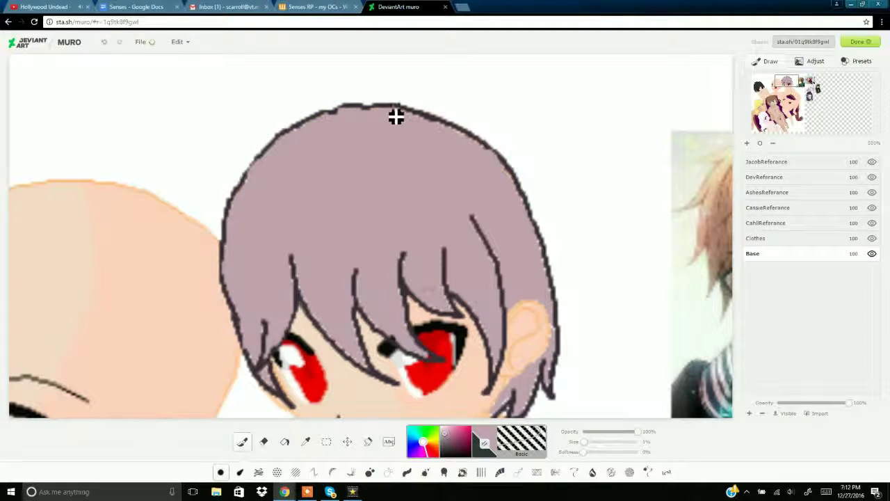
mouse_move(535, 76)
left_mouse_down()
mouse_move(561, 121)
mouse_move(678, 95)
mouse_move(556, 209)
mouse_move(675, 149)
mouse_move(687, 110)
left_mouse_up()
left_click(264, 442)
left_click(104, 43)
left_click(105, 43)
left_click(105, 43)
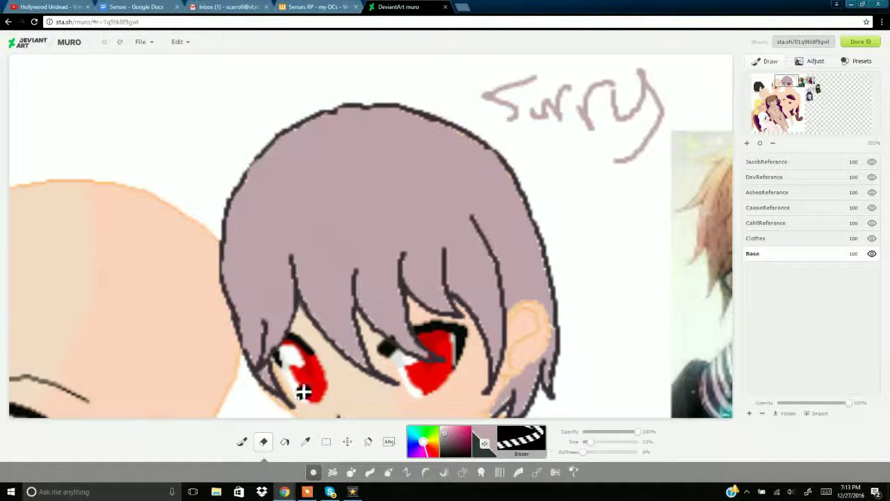
left_click(242, 442)
mouse_move(535, 78)
left_mouse_down()
mouse_move(495, 107)
mouse_move(674, 120)
left_mouse_up()
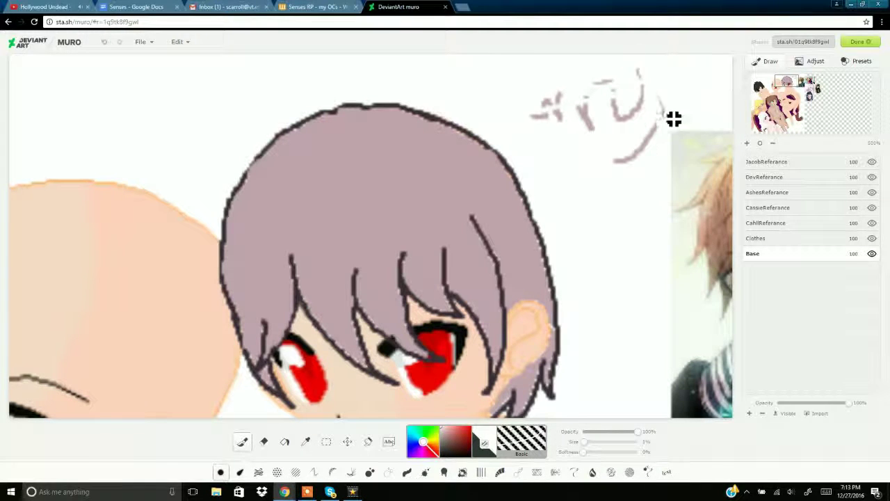
mouse_move(654, 162)
left_mouse_down()
mouse_move(562, 125)
mouse_move(590, 137)
left_mouse_up()
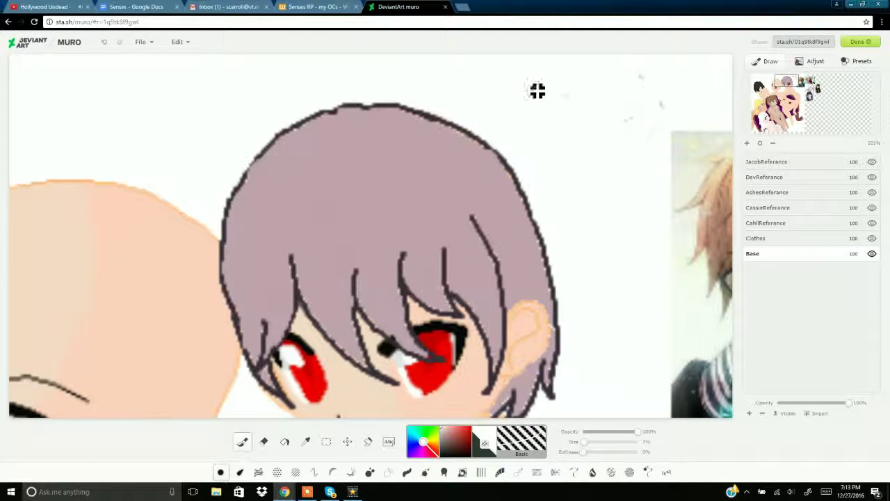
Fill the shaded skin of the upper-right character with a sampled pale mauve
mouse_move(787, 81)
left_mouse_down()
mouse_move(807, 92)
mouse_move(789, 91)
mouse_move(794, 98)
mouse_move(785, 84)
left_mouse_up()
left_click(305, 441)
left_click(439, 342)
left_click(284, 441)
left_click(321, 147)
left_click(795, 118)
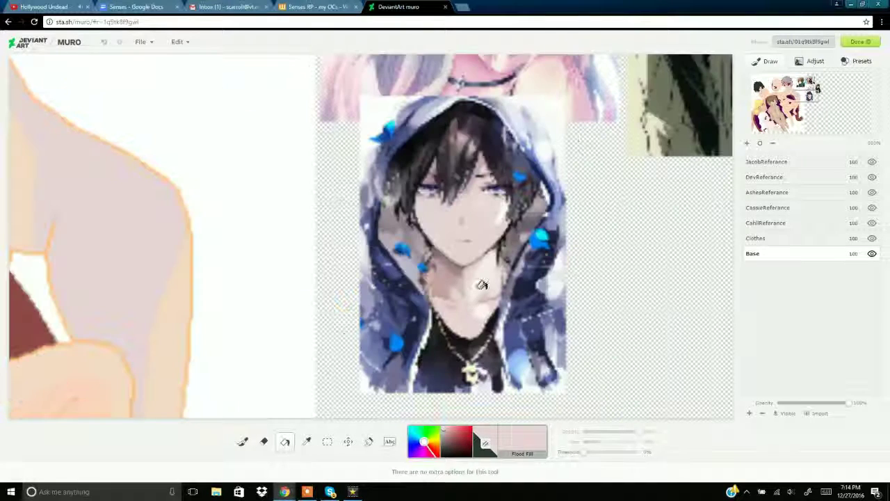
left_click(304, 442)
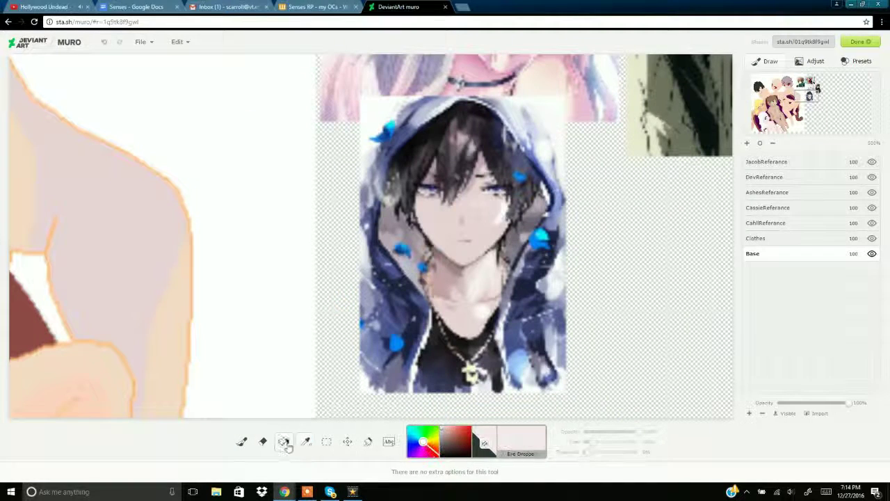
left_click(449, 283)
left_click(782, 85)
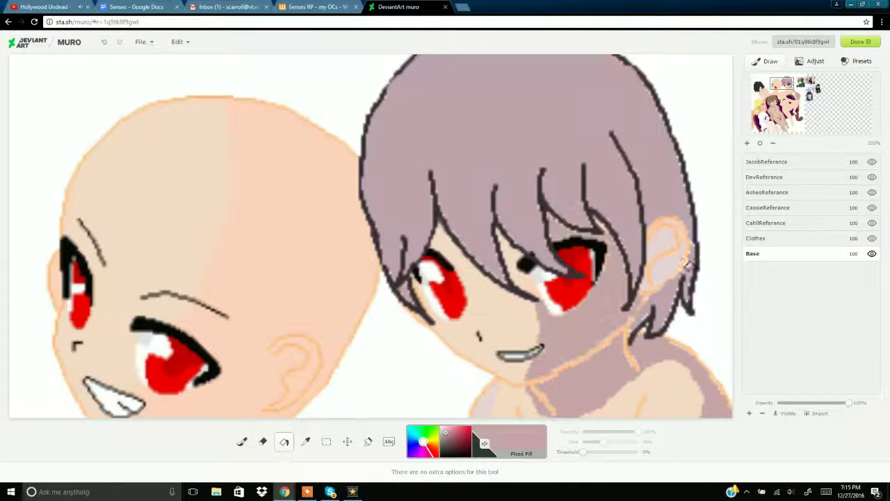
left_click(103, 44)
left_click(102, 44)
Fill the lit skin of the upper-right character's chest, arms, hand and face with a sampled pale off-white
left_click(794, 110)
left_click(305, 441)
left_click(525, 160)
left_click(790, 91)
left_click(341, 240)
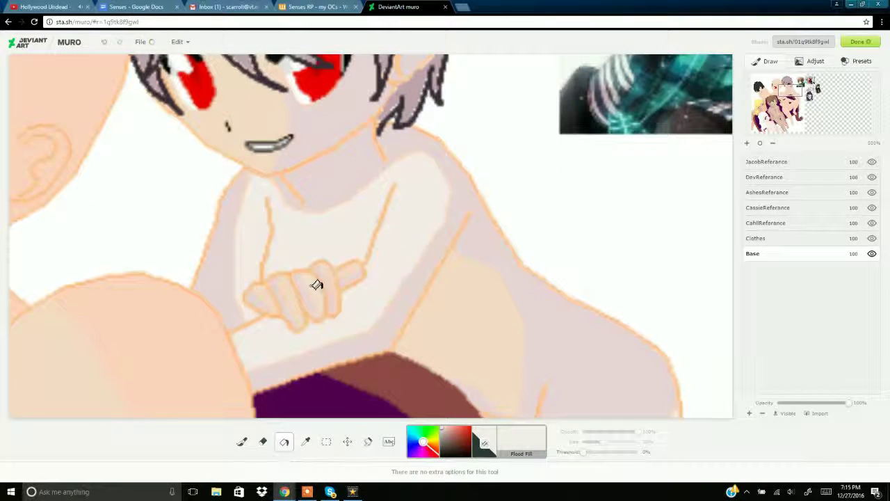
left_click(290, 295)
left_click(264, 297)
left_click(459, 356)
left_click(244, 103)
left_click(268, 71)
Brush grey over the orange outlines of the upper-right character's ear and jaw
left_click(786, 81)
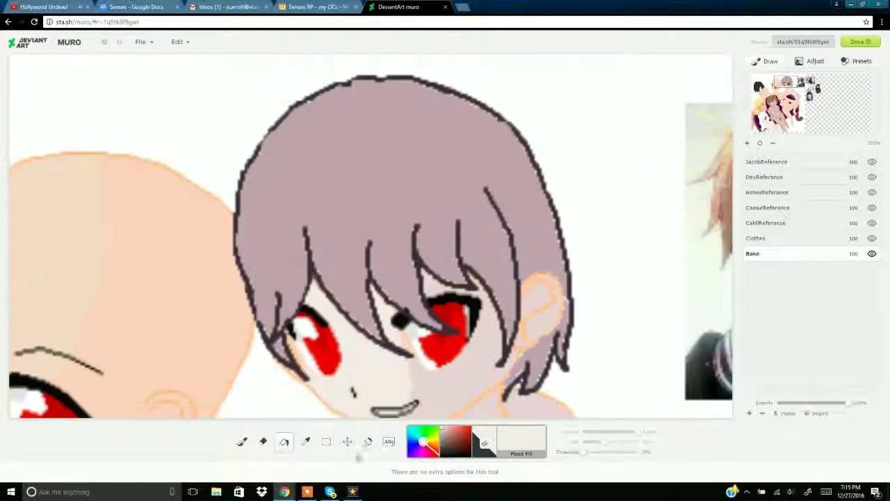
left_click(243, 442)
mouse_move(546, 278)
left_mouse_down()
mouse_move(561, 328)
mouse_move(547, 316)
mouse_move(520, 355)
left_mouse_up()
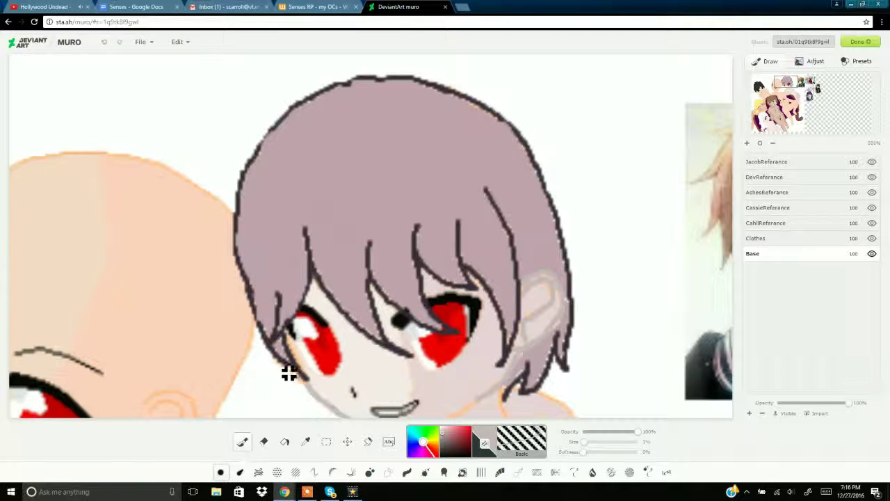
Brush grey over the outlines of the upper-right character's shoulders, chest, folded arm and hand
left_click(782, 89)
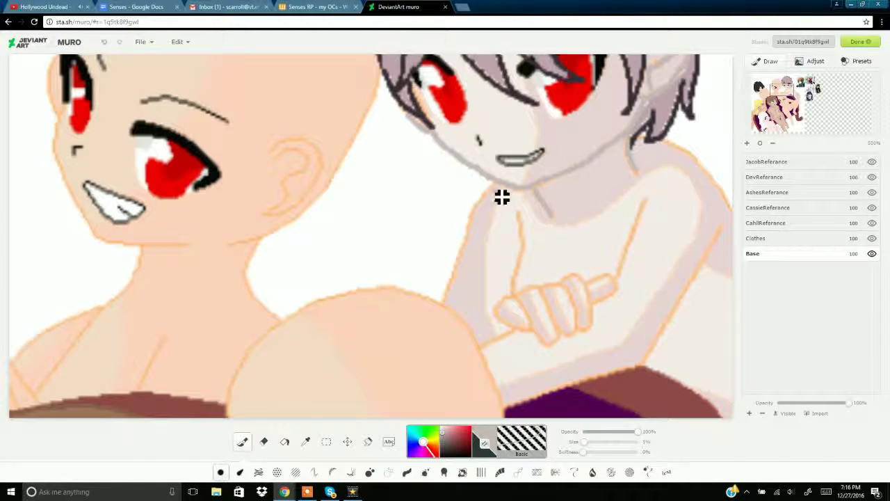
left_click_drag(501, 197, 450, 304)
left_click_drag(512, 307, 506, 322)
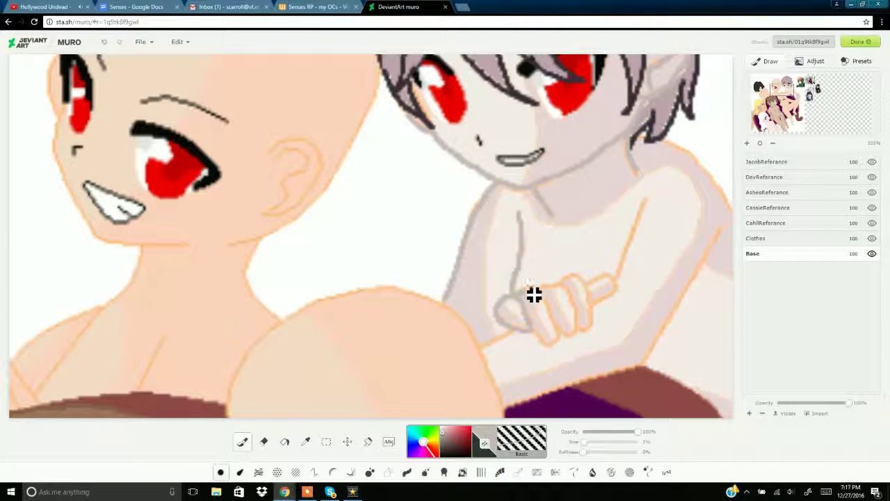
mouse_move(533, 295)
left_mouse_down()
mouse_move(558, 350)
mouse_move(600, 340)
mouse_move(645, 197)
left_mouse_up()
mouse_move(559, 398)
left_mouse_down()
mouse_move(699, 292)
mouse_move(676, 326)
left_mouse_up()
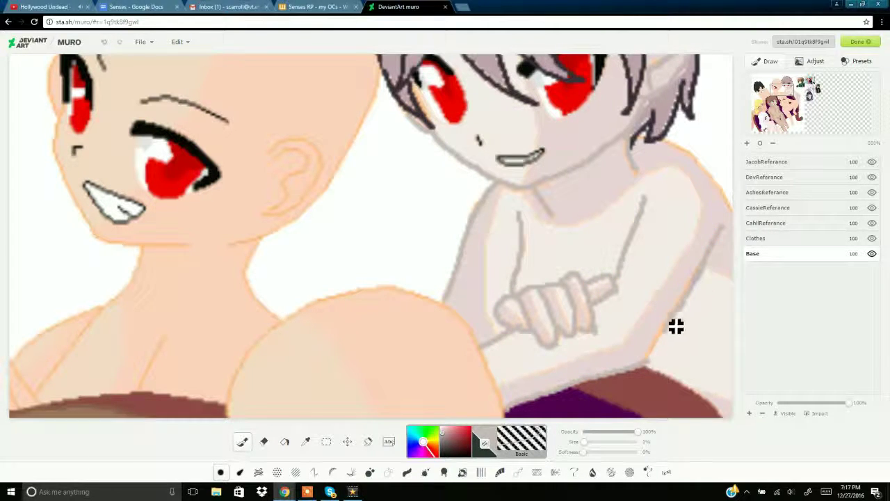
left_click_drag(646, 144, 735, 214)
Brush grey over the outlines of the upper-right character's outer arm and elbow
left_click(796, 100)
mouse_move(420, 57)
left_mouse_down()
mouse_move(491, 216)
mouse_move(474, 425)
left_mouse_up()
left_click_drag(349, 115, 369, 244)
left_click(46, 7)
mouse_move(314, 158)
left_mouse_down()
mouse_move(339, 156)
mouse_move(303, 170)
left_mouse_up()
left_click(415, 5)
Brush grey over the orange outlines of the upper-right character's back, hip and legs
left_click(789, 91)
mouse_move(494, 156)
left_mouse_down()
mouse_move(535, 218)
mouse_move(634, 280)
left_mouse_up()
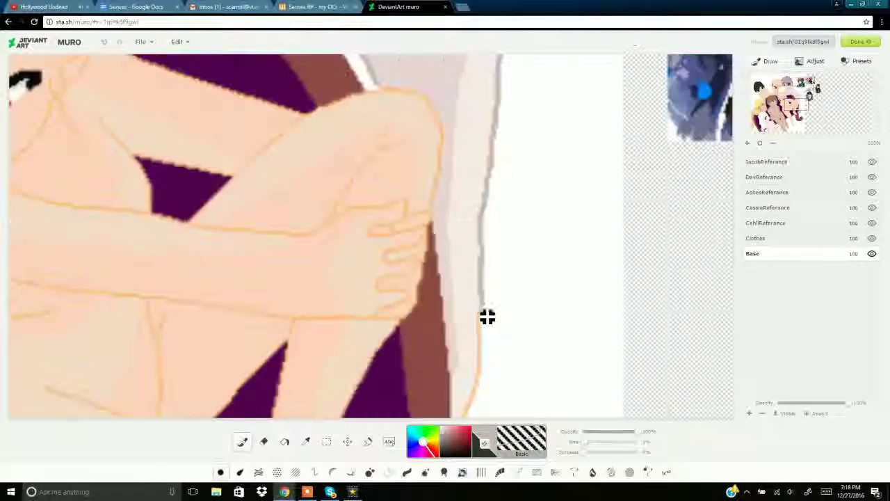
left_click(305, 442)
left_click(183, 315)
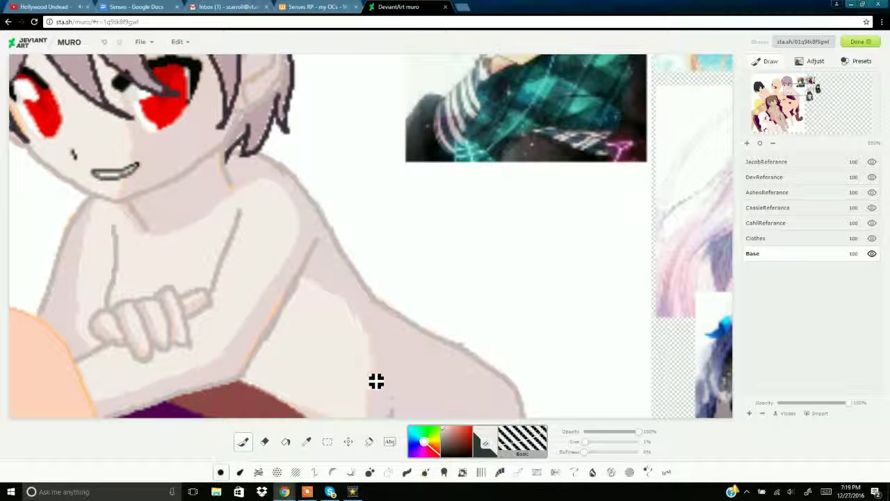
left_click_drag(299, 407, 397, 226)
left_click_drag(590, 379, 602, 33)
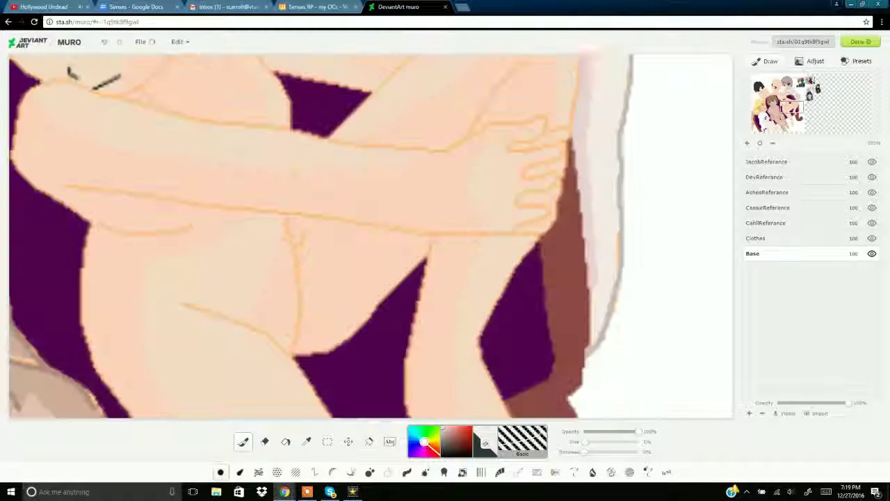
left_click_drag(792, 107, 776, 124)
Import the red-haired girl's reference picture and place it beside the hooded boy's reference
left_click(817, 413)
left_click(772, 184)
left_click(207, 129)
left_click(365, 235)
left_click(828, 192)
left_click_drag(202, 185, 833, 225)
left_click(838, 403)
Sample a dark maroon from the red-haired girl's reference for brushing the hair outlines
left_click_drag(805, 97, 788, 99)
left_click(306, 442)
left_click(522, 119)
left_click(242, 441)
left_click_drag(118, 137, 68, 255)
left_click_drag(71, 255, 156, 182)
key("ctrl+z")
key("ctrl+z")
On the Base layer, brush dark maroon bangs and side locks on the bald character hugging a knee
left_click(753, 269)
left_click_drag(137, 147, 72, 259)
mouse_move(68, 262)
left_mouse_down()
mouse_move(92, 144)
mouse_move(42, 254)
mouse_move(91, 219)
left_mouse_up()
left_click_drag(126, 142, 147, 228)
mouse_move(148, 228)
left_mouse_down()
mouse_move(170, 153)
mouse_move(271, 264)
mouse_move(287, 206)
mouse_move(324, 227)
mouse_move(282, 283)
mouse_move(287, 322)
left_mouse_up()
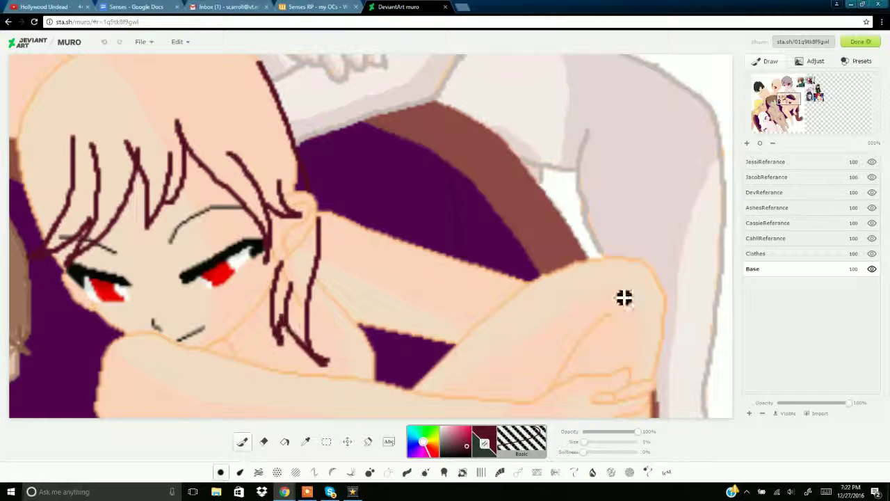
Outline the knee-hugging character's head and the long hair hanging behind the shoulder in dark maroon
left_click_drag(789, 98, 778, 95)
mouse_move(471, 158)
left_mouse_down()
mouse_move(608, 197)
mouse_move(378, 330)
left_mouse_up()
left_click_drag(778, 94, 774, 99)
left_click_drag(488, 174, 505, 212)
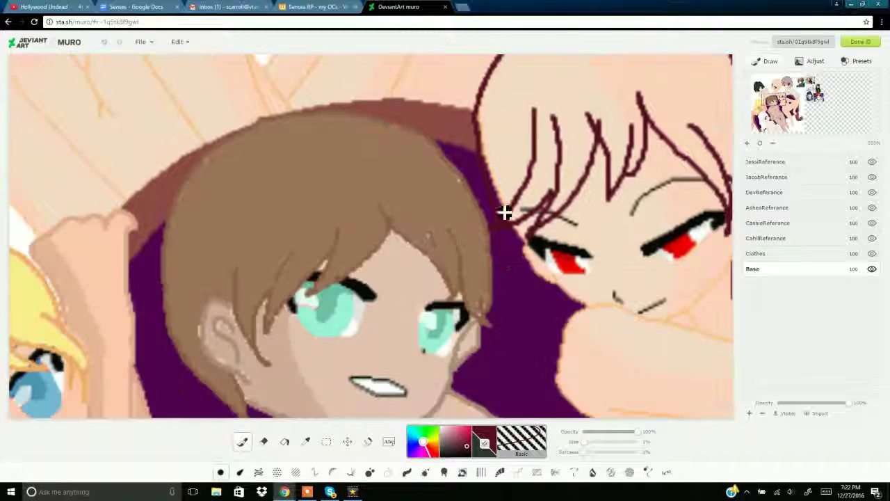
scroll(486, 382, "down", 2)
scroll(487, 383, "right", 3)
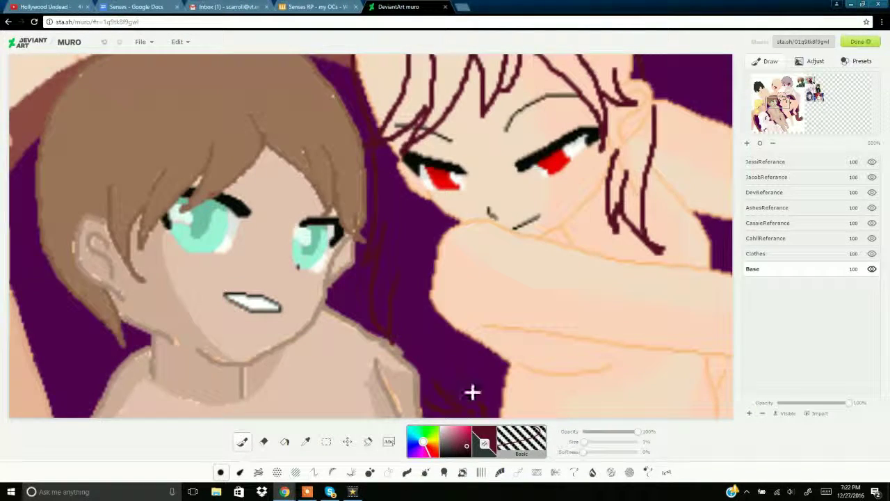
left_click_drag(779, 102, 782, 107)
left_click_drag(390, 338, 414, 315)
Fill the knee-hugging character's crown, bangs, side locks and back hair with a sampled red
left_click(305, 441)
mouse_move(781, 107)
left_mouse_down()
mouse_move(819, 97)
mouse_move(786, 97)
left_mouse_up()
left_click(316, 105)
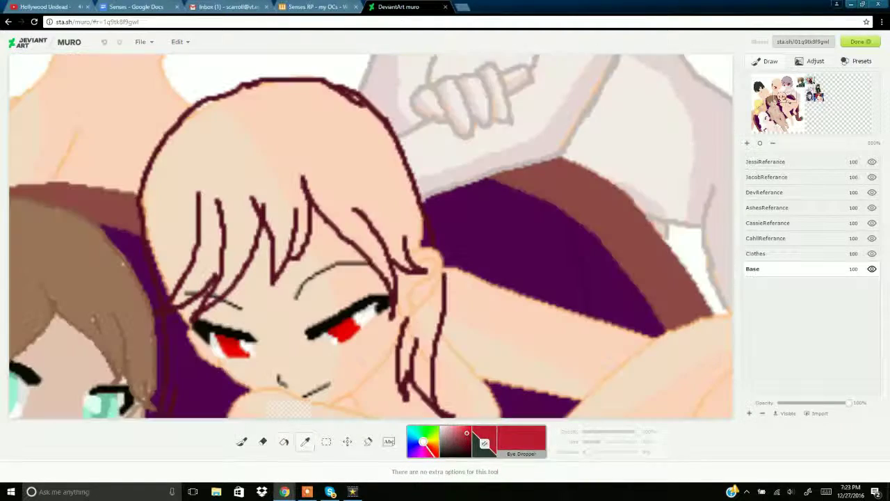
left_click(284, 441)
left_click(237, 202)
left_click(294, 160)
left_click(186, 349)
left_click(421, 334)
left_click(437, 308)
left_click(421, 366)
left_click(410, 340)
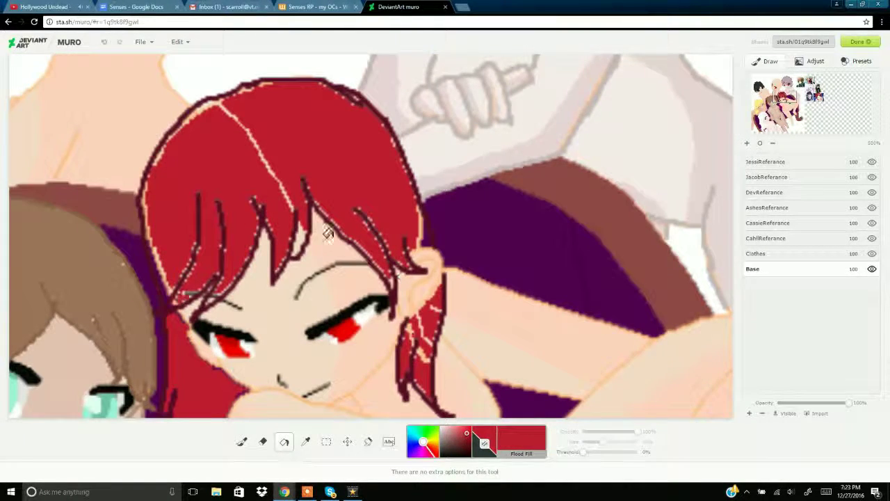
Brush red over the unfilled pale lines in the character's crown, bangs and side locks
left_click(241, 442)
mouse_move(785, 97)
left_mouse_down()
mouse_move(772, 113)
mouse_move(781, 97)
left_mouse_up()
mouse_move(334, 121)
left_mouse_down()
mouse_move(394, 204)
mouse_move(272, 185)
mouse_move(271, 271)
left_mouse_up()
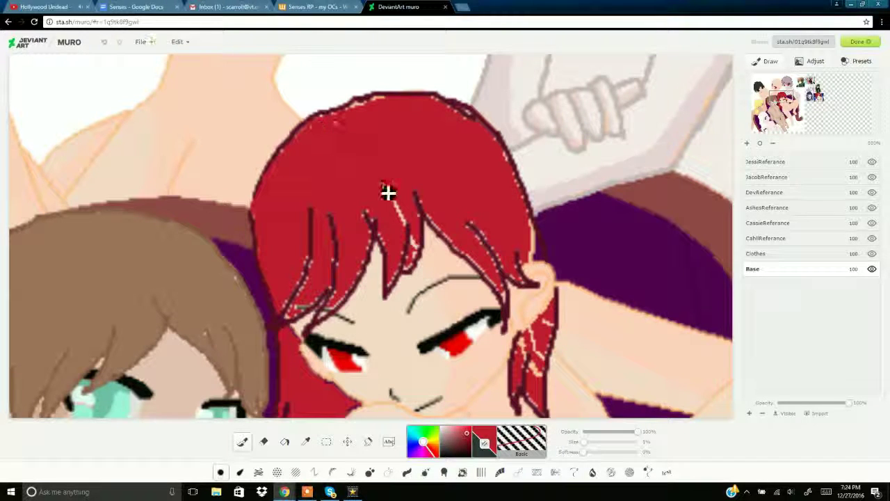
mouse_move(544, 254)
left_mouse_down()
mouse_move(536, 338)
mouse_move(554, 329)
left_mouse_up()
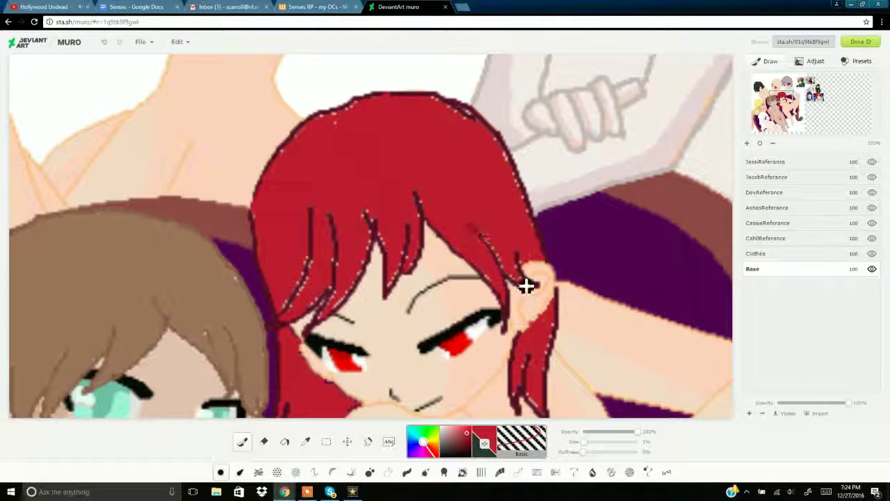
Recolour the red-haired character's irises with a pale gold sampled from the girl's reference picture
key("Left")
key("Left")
key("Down")
left_click(817, 97)
left_click(310, 444)
left_click(391, 184)
left_click(242, 441)
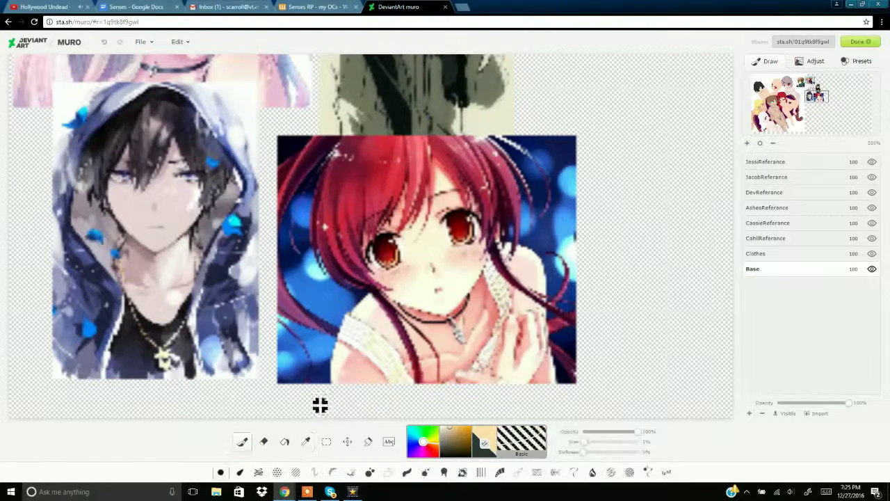
left_click(775, 99)
left_click_drag(503, 285, 505, 293)
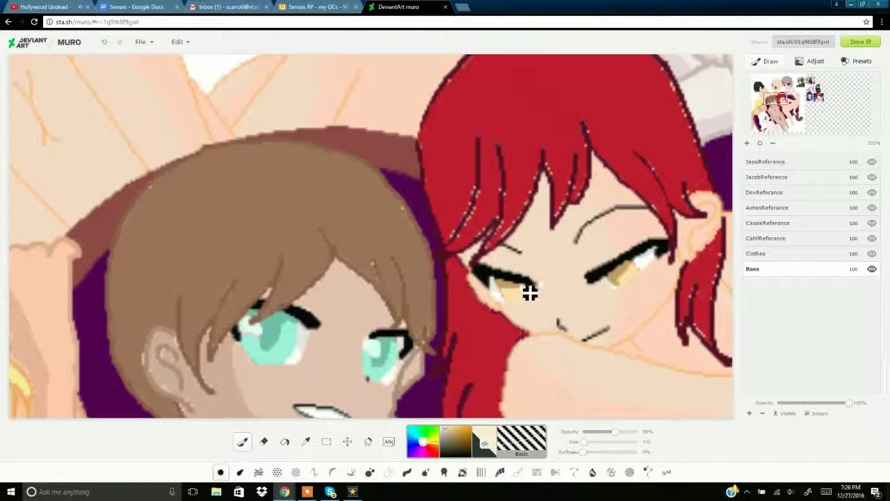
Sample an eye colour from the hooded boy's reference and brush a dark navy test stroke beside the picture
left_click_drag(775, 98, 811, 93)
left_click(305, 441)
left_click(313, 320)
left_click(312, 319)
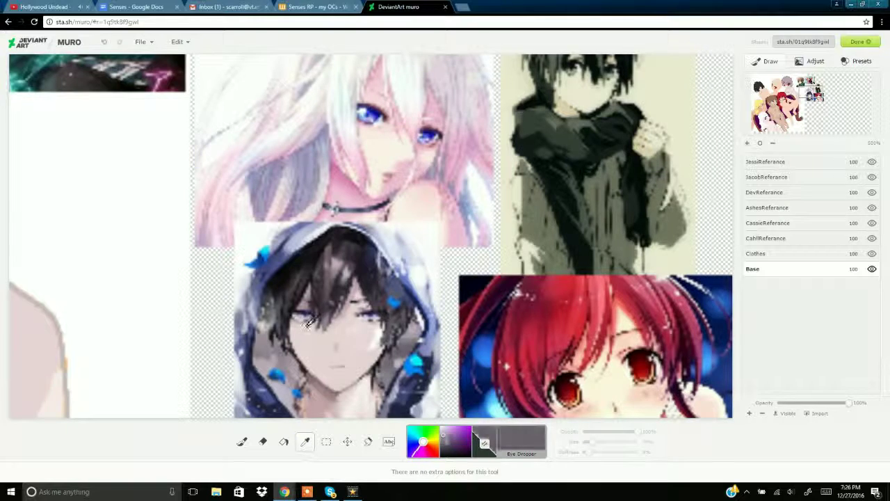
key("b")
left_click_drag(208, 337, 231, 380)
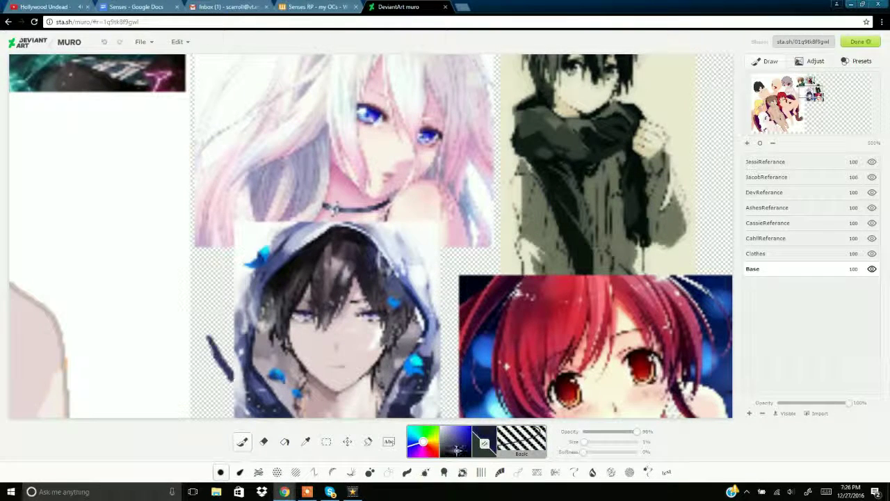
Paint the lower irises of the upper-right, grey-haired character dark blue, sampled from the hooded boy's reference
left_click(304, 443)
left_click(256, 396)
left_click(243, 443)
left_click_drag(811, 93, 784, 80)
left_click_drag(464, 397, 508, 411)
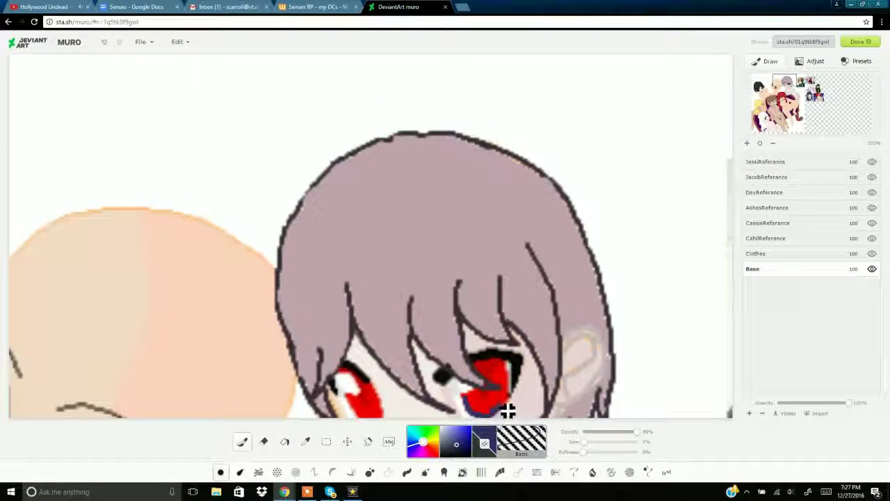
left_click(786, 85)
mouse_move(282, 217)
left_mouse_down()
mouse_move(315, 229)
mouse_move(293, 223)
left_mouse_up()
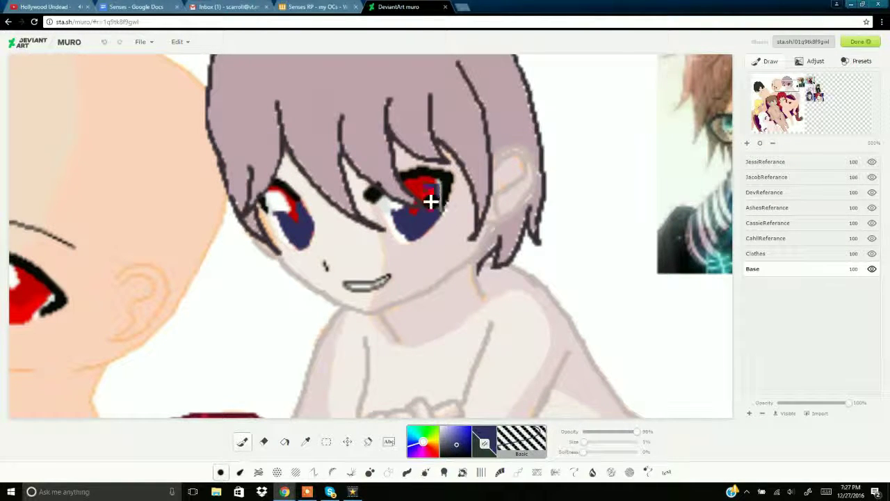
Choose a lighter blue and brush it translucently over the grey-haired character's eye highlight
left_click(305, 442)
left_click(243, 443)
left_click(452, 440)
left_click_drag(276, 203, 276, 217)
Restore the brush opacity to 100% and paint the remaining red of the grey-haired character's irises dark navy
left_click_drag(612, 431, 653, 426)
left_click(305, 441)
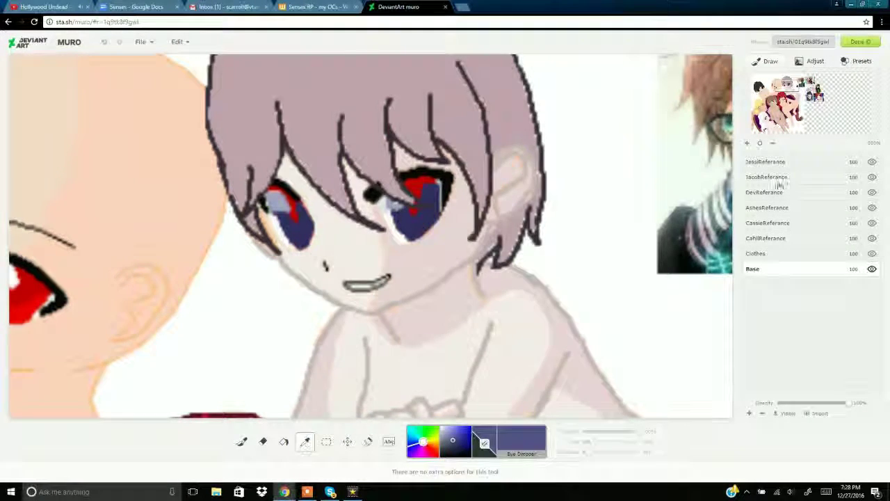
left_click(802, 91)
left_click(443, 338)
left_click(776, 88)
left_click(787, 83)
mouse_move(376, 315)
left_mouse_down()
mouse_move(373, 284)
mouse_move(383, 295)
left_mouse_up()
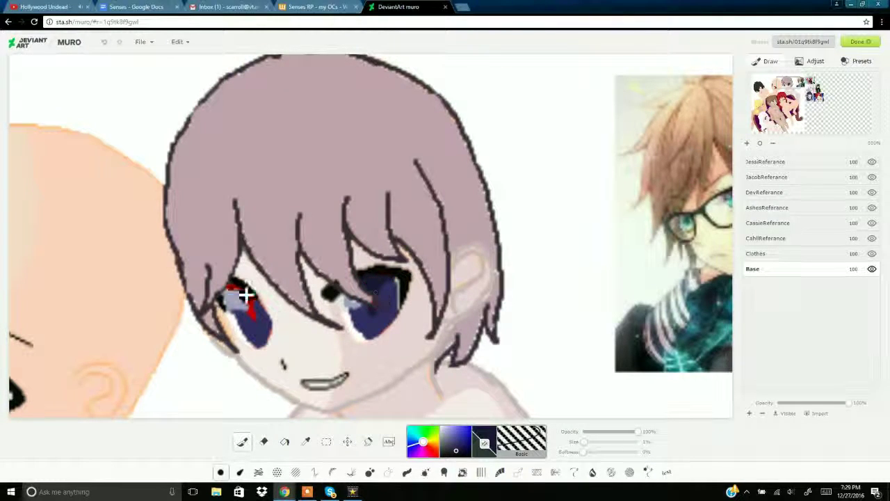
left_click_drag(248, 297, 257, 305)
Fill the red-haired character's lit skin with a light peach sampled from the girl's reference picture
left_click_drag(815, 93, 815, 97)
left_click(305, 441)
left_click(506, 341)
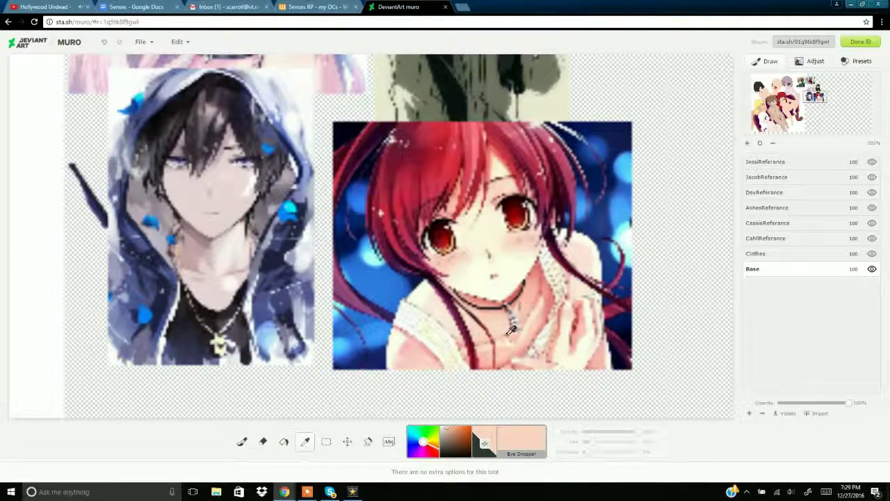
left_click(511, 329)
left_click(284, 441)
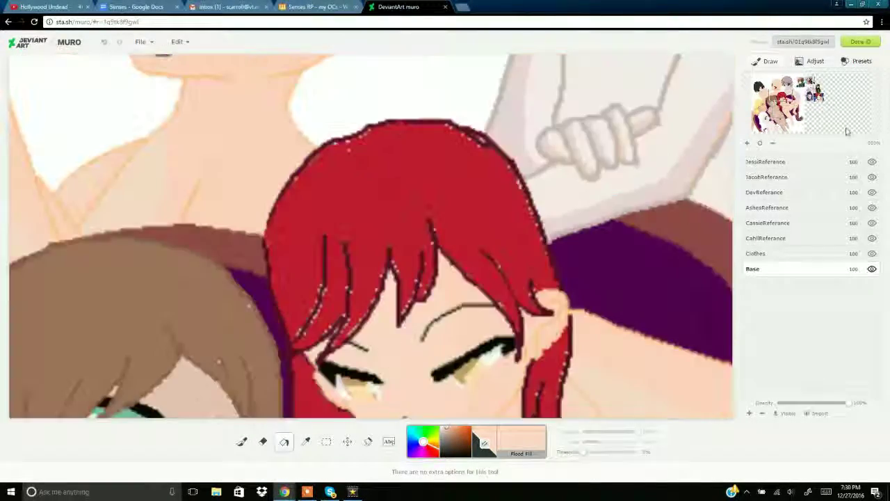
left_click(794, 124)
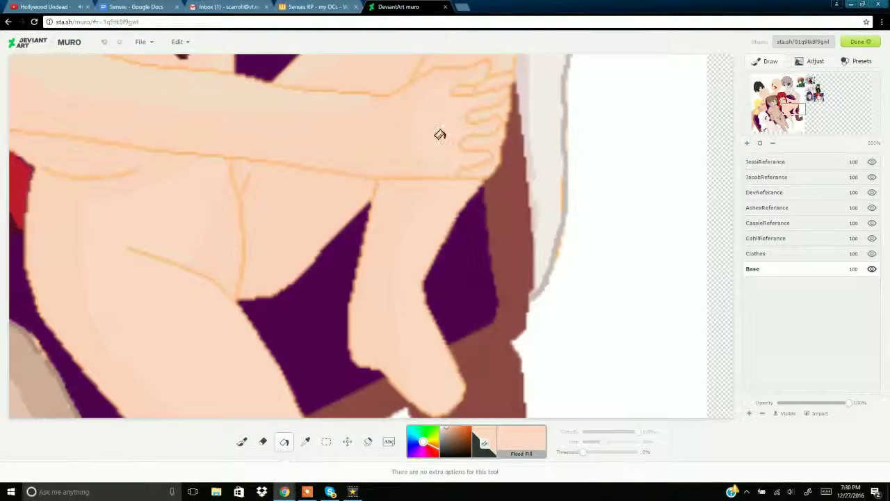
left_click(501, 84)
left_click(104, 42)
Fill the shaded skin of the red-haired character's face, neck, arms and legs with a darker peach
left_click(791, 120)
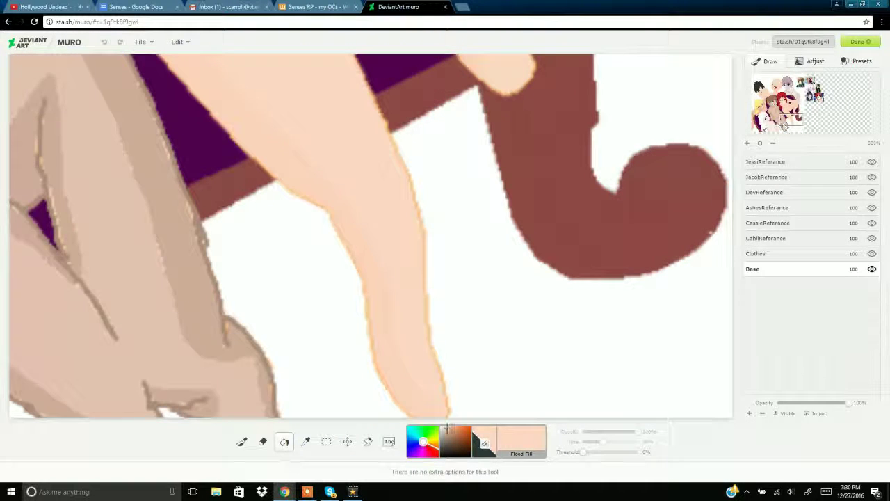
left_click(447, 429)
left_click(299, 138)
left_click(104, 43)
left_click(415, 258, "alt")
left_click(371, 362, "alt")
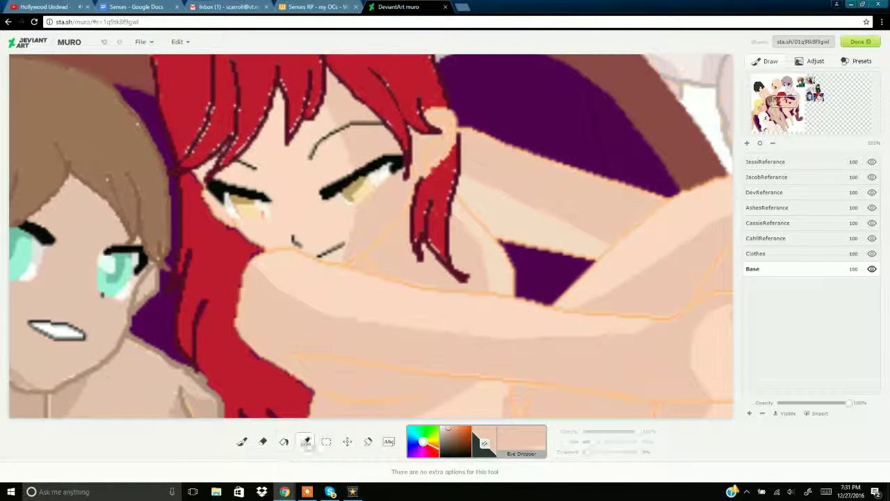
left_click(441, 128, "alt")
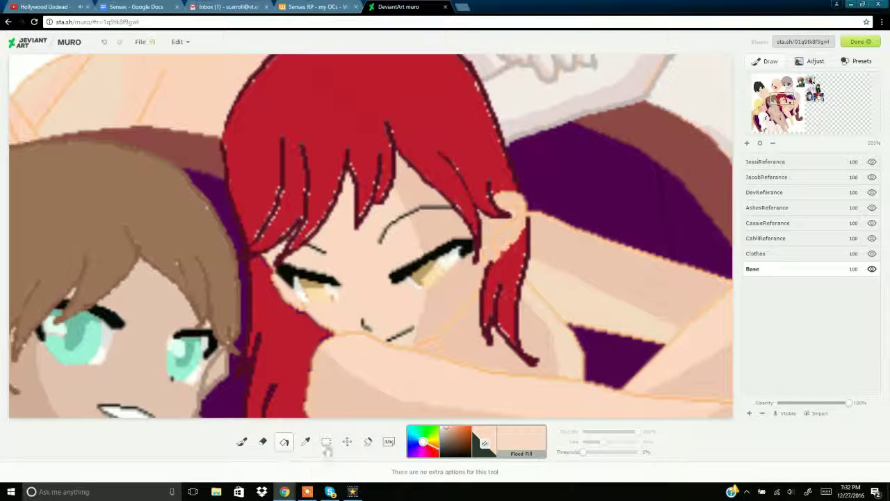
left_click(295, 299, "alt")
Brush muted brown over the orange outlines of the red-haired character's ear, face, neck and upper arms
key("b")
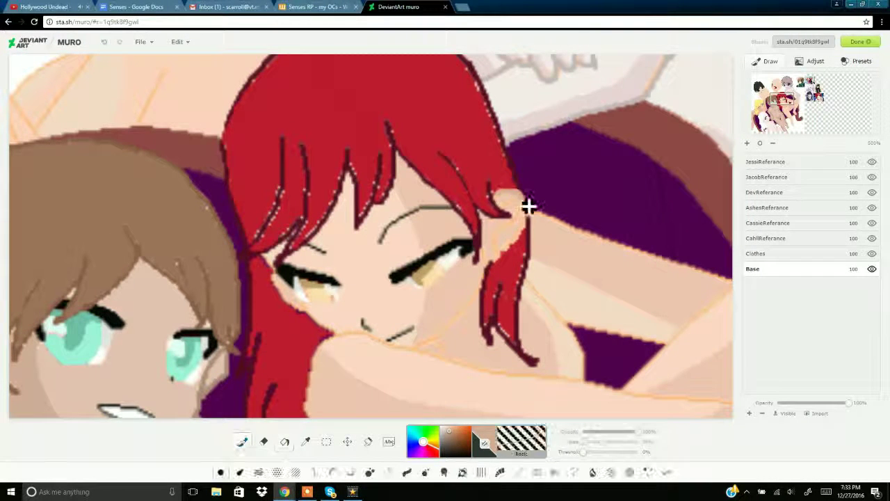
left_click_drag(276, 281, 304, 315)
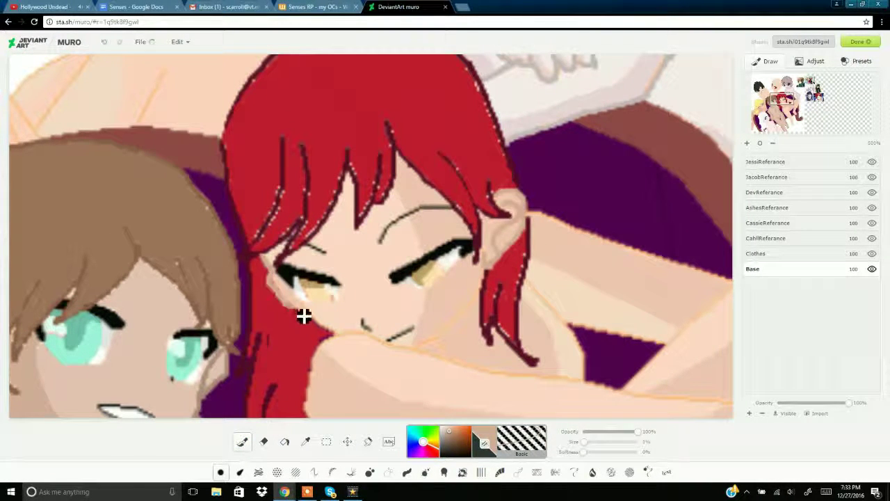
left_click_drag(332, 347, 727, 409)
left_click_drag(527, 281, 589, 381)
left_click_drag(573, 327, 657, 344)
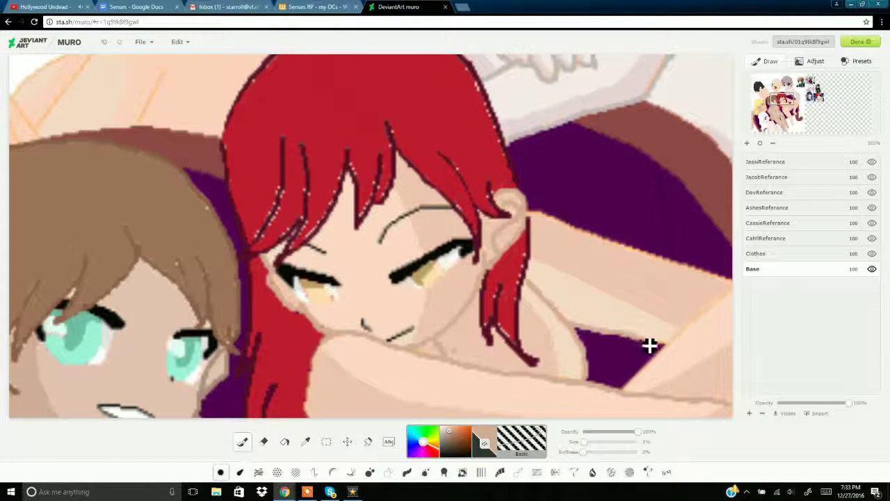
mouse_move(621, 391)
left_mouse_down()
mouse_move(683, 340)
mouse_move(731, 282)
left_mouse_up()
left_click_drag(527, 211, 730, 281)
Brush muted brown over the outlines of the red-haired character's side, chest, forearm and fingers
left_click(787, 109)
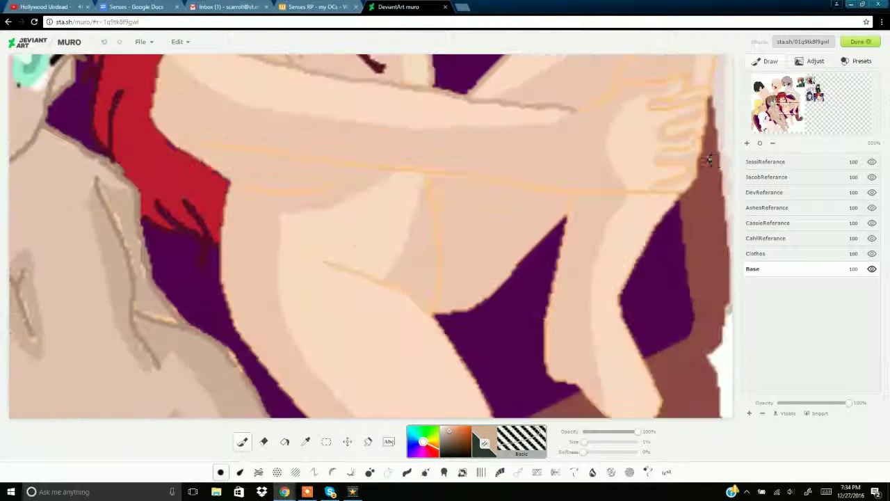
mouse_move(164, 58)
left_mouse_down()
mouse_move(162, 131)
mouse_move(235, 185)
mouse_move(229, 234)
mouse_move(239, 321)
mouse_move(303, 407)
left_mouse_up()
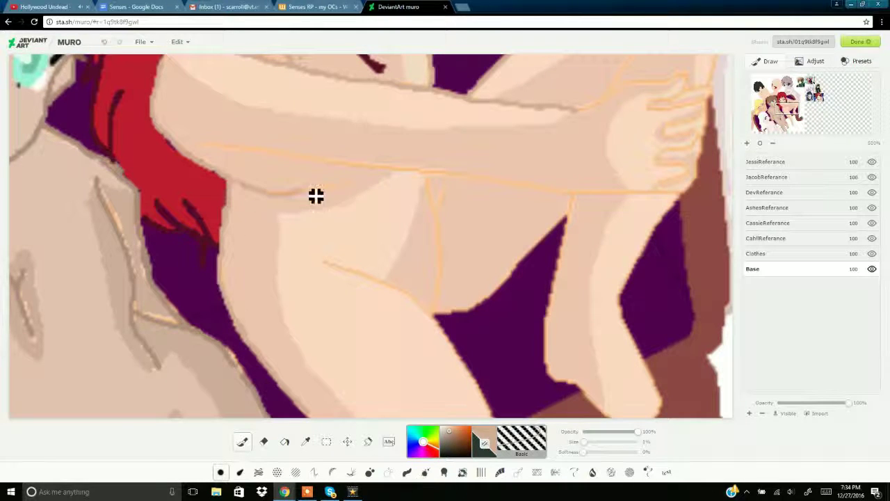
left_click_drag(203, 144, 540, 190)
left_click_drag(451, 178, 570, 198)
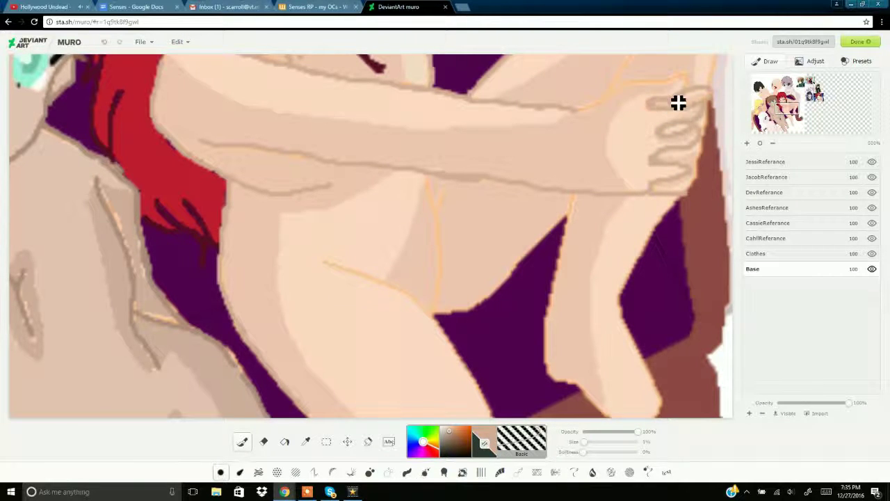
Brush muted brown over the outlines of the red-haired character's hip, thighs and bent leg
left_click_drag(435, 181, 441, 298)
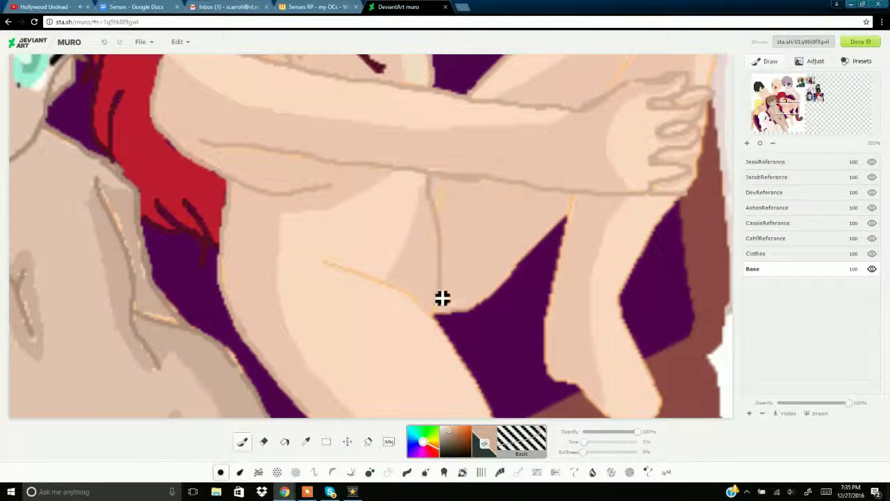
mouse_move(324, 262)
left_mouse_down()
mouse_move(428, 315)
mouse_move(567, 220)
mouse_move(562, 268)
mouse_move(598, 413)
left_mouse_up()
left_click_drag(714, 109, 705, 164)
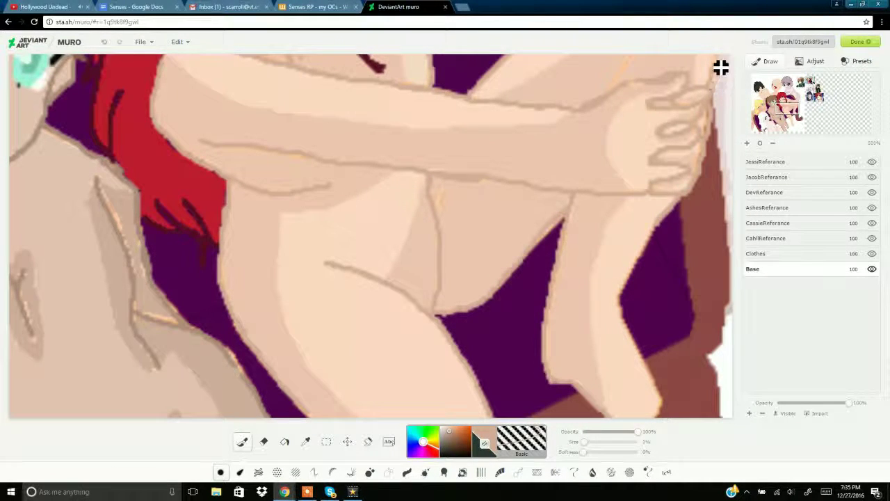
left_click_drag(621, 84, 629, 57)
Brush muted brown over the outlines of the red-haired character's extended lower leg and foot
mouse_move(663, 232)
left_mouse_down()
mouse_move(665, 403)
mouse_move(427, 239)
mouse_move(453, 224)
left_mouse_up()
left_click_drag(445, 398, 438, 68)
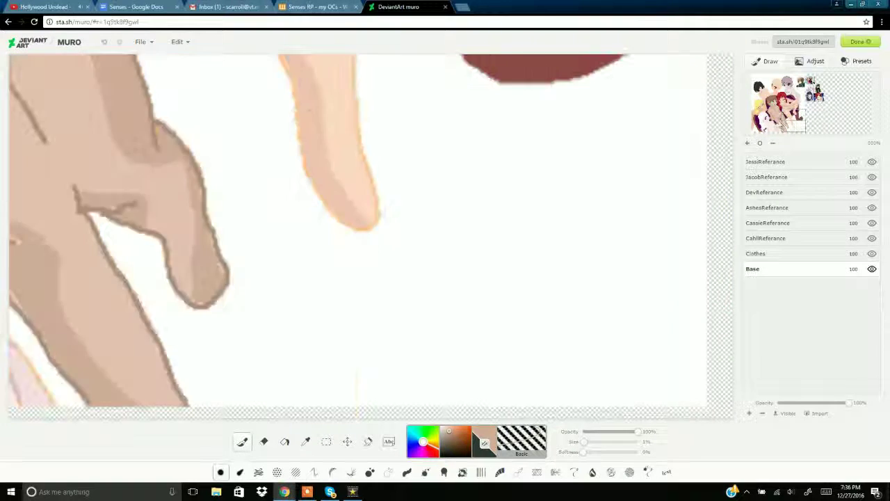
scroll(215, 115, "up", 4)
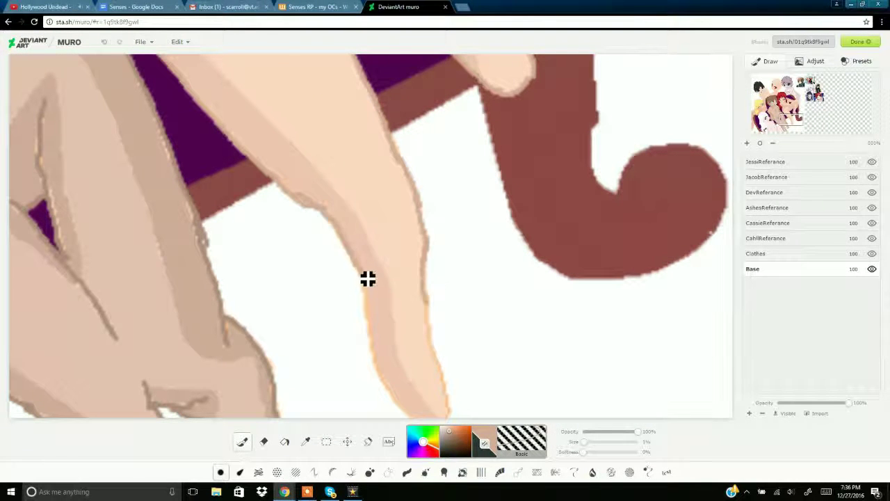
left_click_drag(792, 122, 791, 124)
mouse_move(383, 217)
left_mouse_down()
mouse_move(403, 322)
mouse_move(463, 357)
mouse_move(447, 242)
left_mouse_up()
left_click_drag(791, 124, 790, 107)
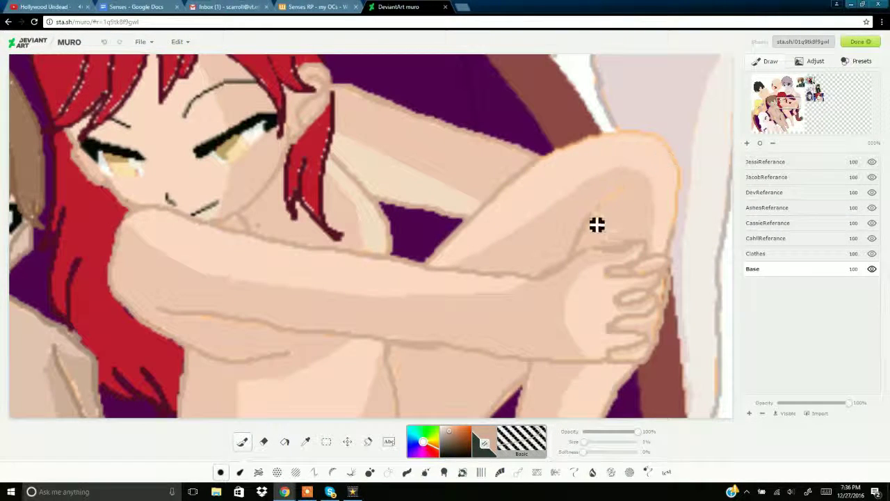
Brush muted brown over the remaining orange outlines of the red-haired character's raised knee
left_click_drag(598, 211, 623, 185)
mouse_move(542, 156)
left_mouse_down()
mouse_move(647, 141)
mouse_move(679, 222)
left_mouse_up()
Import the black-haired headphone picture as layer GenoReferance, placed in the empty area beside the blonde reference
left_click(819, 413)
left_click_drag(790, 104, 820, 82)
left_click(783, 182)
left_click(811, 403)
left_click(264, 442)
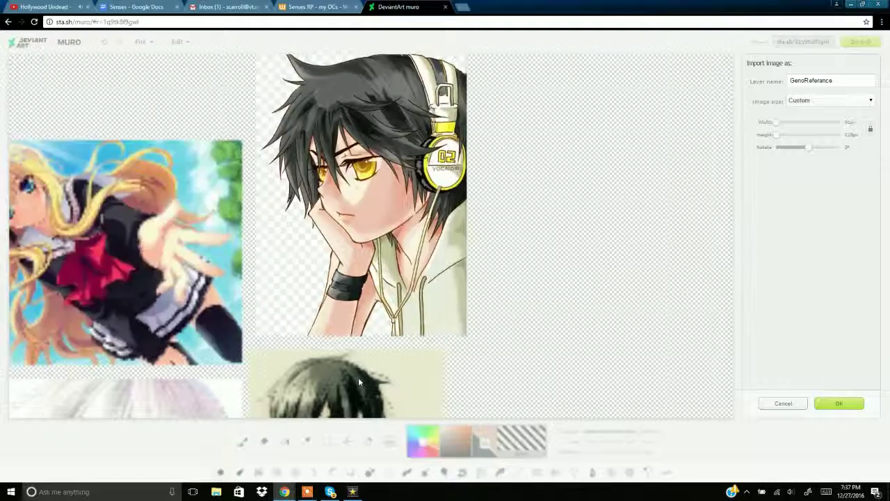
left_click(838, 404)
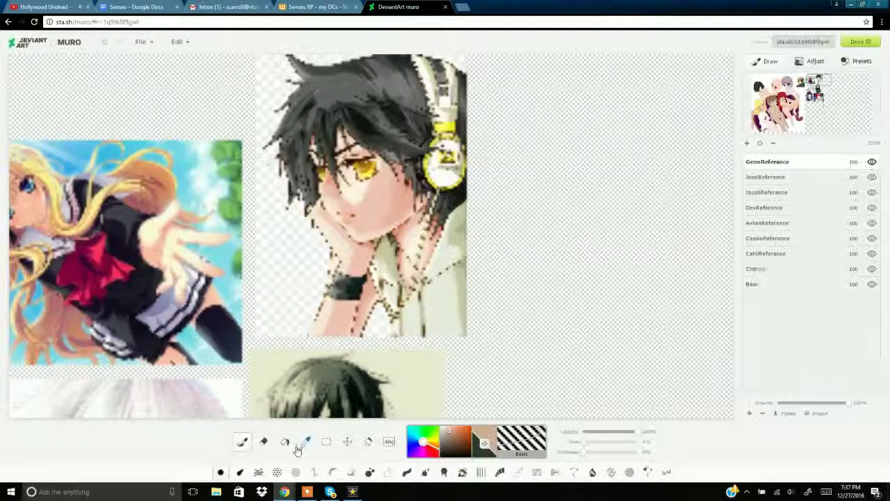
Sample dark grey from the GenoReferance hair and outline hair spikes around the bald red-eyed character's crown on the Base layer
left_click(304, 442)
left_click(260, 398)
left_click_drag(818, 79, 775, 79)
left_click(754, 283)
left_click_drag(366, 143, 425, 252)
left_click_drag(378, 208, 260, 253)
mouse_move(327, 248)
left_mouse_down()
mouse_move(229, 375)
mouse_move(300, 336)
left_mouse_up()
left_click_drag(319, 319, 305, 398)
Draw the dark grey outlines of the red-eyed character's pointed fringe strands across the forehead to the ear
left_click_drag(775, 79, 777, 86)
left_click_drag(290, 133, 330, 254)
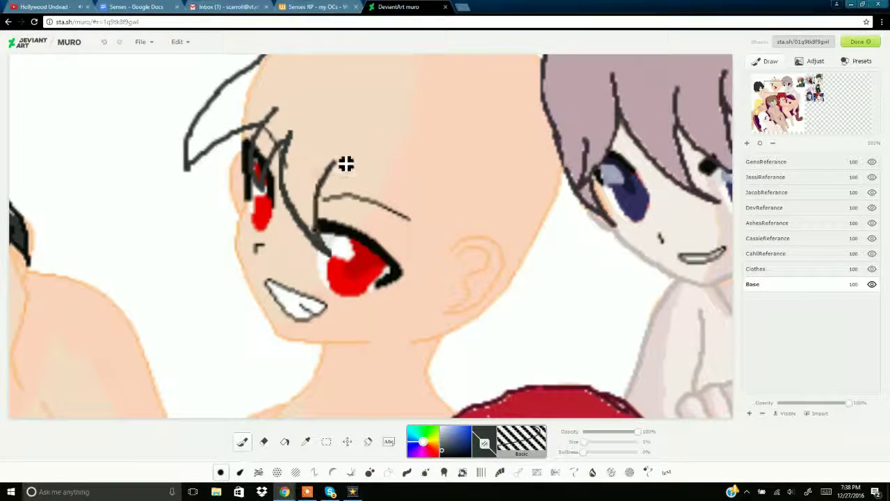
left_click_drag(348, 132, 402, 241)
mouse_move(402, 240)
left_mouse_down()
mouse_move(399, 155)
mouse_move(482, 207)
left_mouse_up()
left_click_drag(482, 208, 447, 153)
left_click_drag(436, 193, 404, 271)
left_click_drag(404, 271, 469, 225)
Outline the red-eyed character's hair behind the ear and down the nape with jagged dark grey ends
left_click_drag(451, 315, 447, 398)
left_click_drag(447, 368, 495, 387)
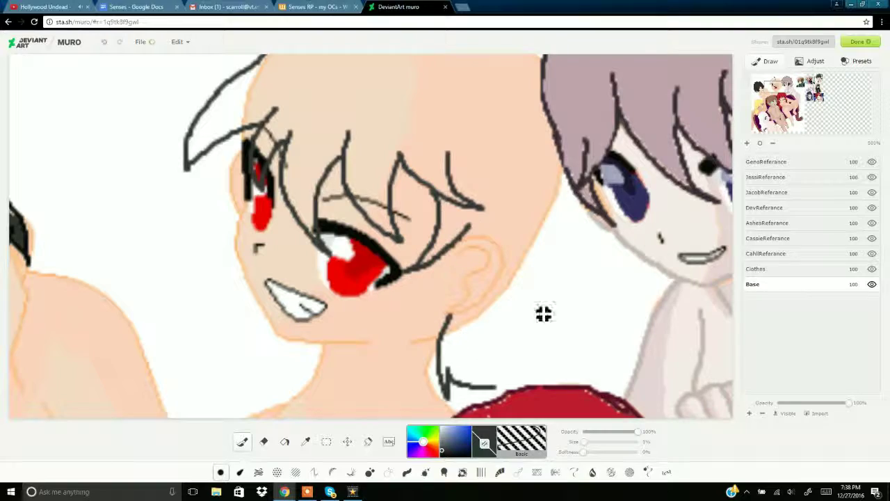
left_click_drag(565, 178, 573, 240)
left_click_drag(572, 229, 554, 287)
left_click_drag(554, 286, 566, 324)
mouse_move(526, 302)
left_mouse_down()
mouse_move(573, 332)
mouse_move(484, 375)
left_mouse_up()
left_click_drag(525, 331, 475, 383)
Complete the hair outline over the red-eyed character's crown and flood fill the hair with grey
left_click_drag(775, 86, 779, 80)
mouse_move(201, 117)
left_mouse_down()
mouse_move(276, 181)
mouse_move(324, 155)
mouse_move(410, 221)
left_mouse_up()
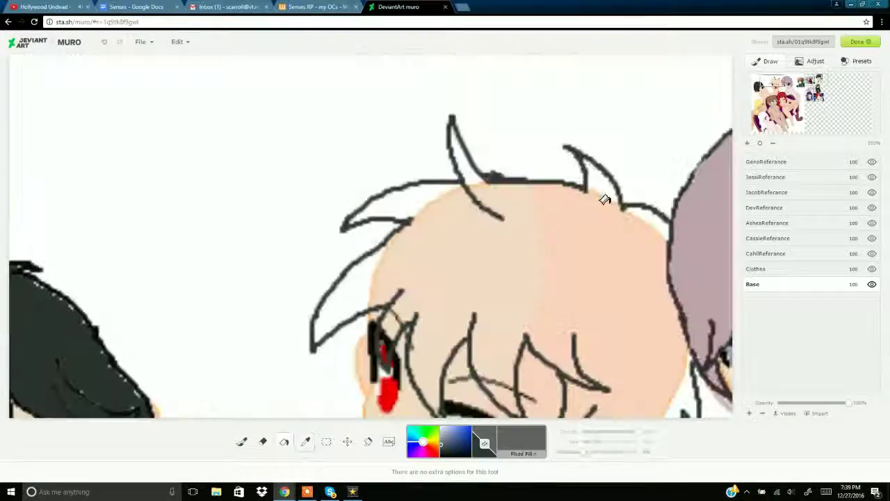
left_click(450, 195)
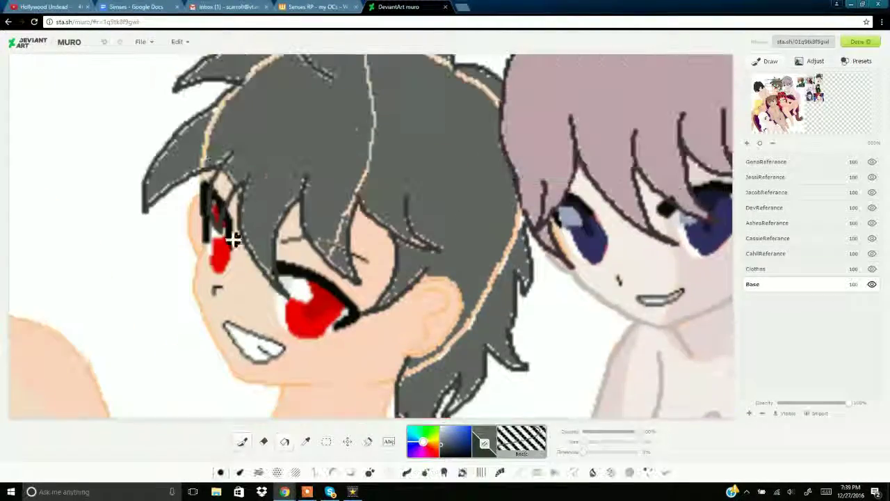
Brush grey over the skin-coloured head lines and gaps left inside the red-eyed character's hair
left_click_drag(215, 117, 211, 162)
left_click(772, 82)
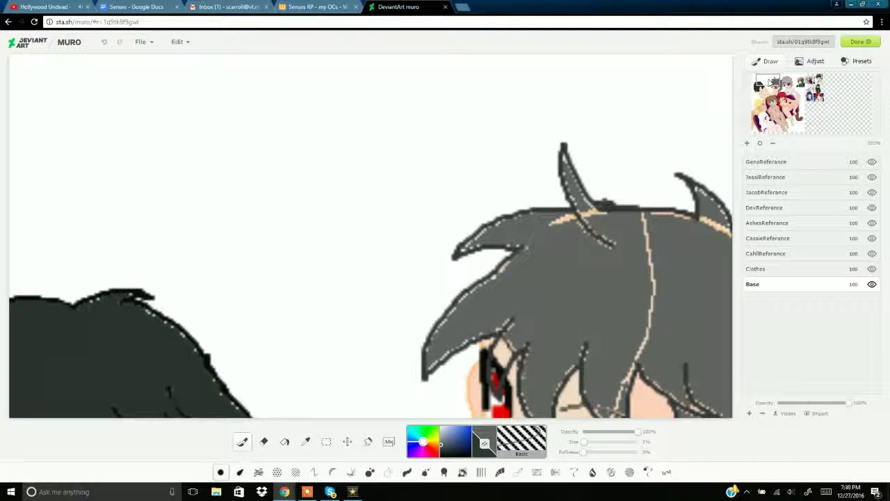
mouse_move(513, 327)
left_mouse_down()
mouse_move(499, 383)
mouse_move(521, 353)
left_mouse_up()
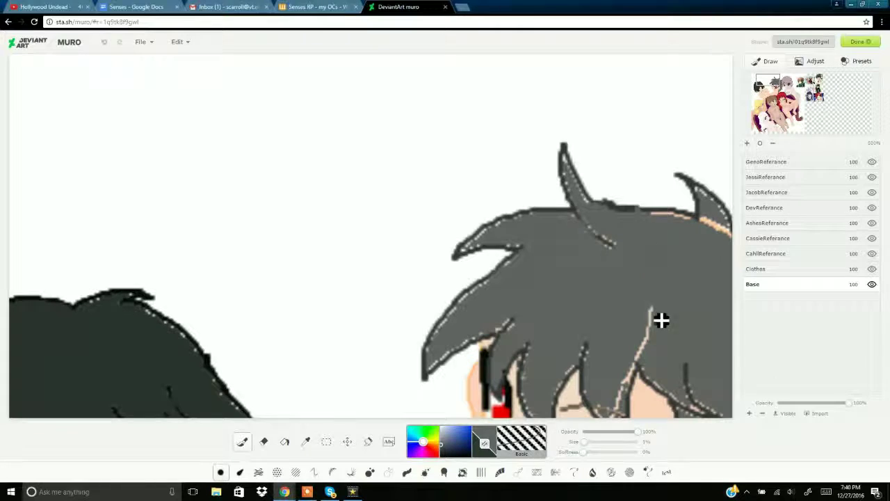
mouse_move(600, 397)
left_mouse_down()
mouse_move(587, 358)
mouse_move(572, 379)
left_mouse_up()
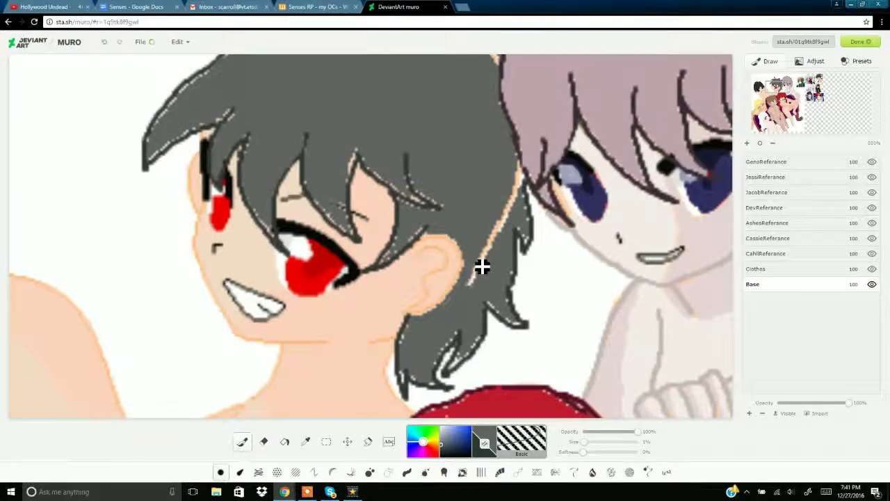
left_click_drag(481, 266, 520, 217)
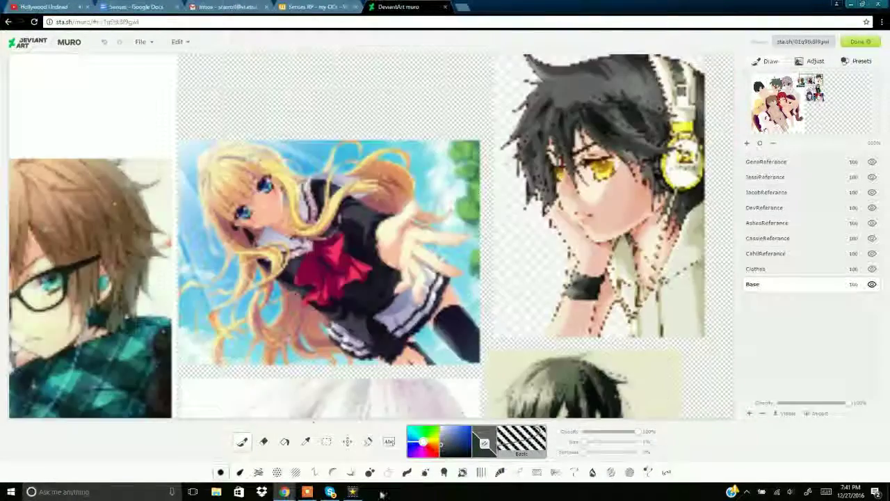
Fill the red-eyed character's shaded skin with pinkish tan from GenoReferance and brush a darker tan over the orange skin outlines
key("i")
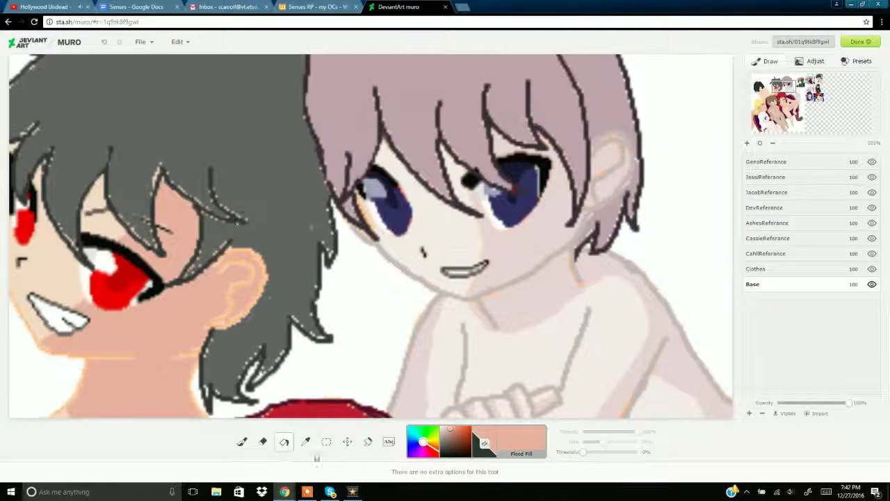
left_click(305, 441)
left_click(453, 431)
left_click(242, 441)
mouse_move(229, 260)
left_mouse_down()
mouse_move(272, 283)
mouse_move(264, 301)
mouse_move(220, 326)
left_mouse_up()
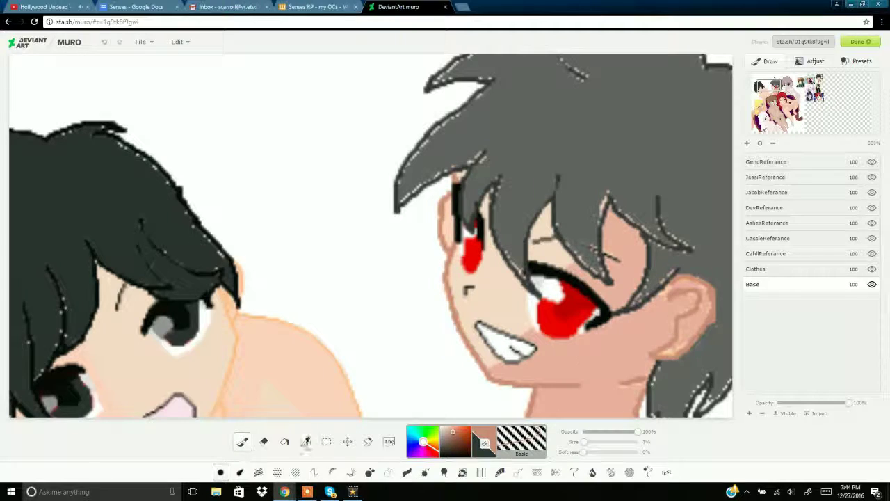
Flood fill the red-eyed character's lit skin with lighter peach from GenoReferance and brush over the leftover skin spots
left_click(305, 441)
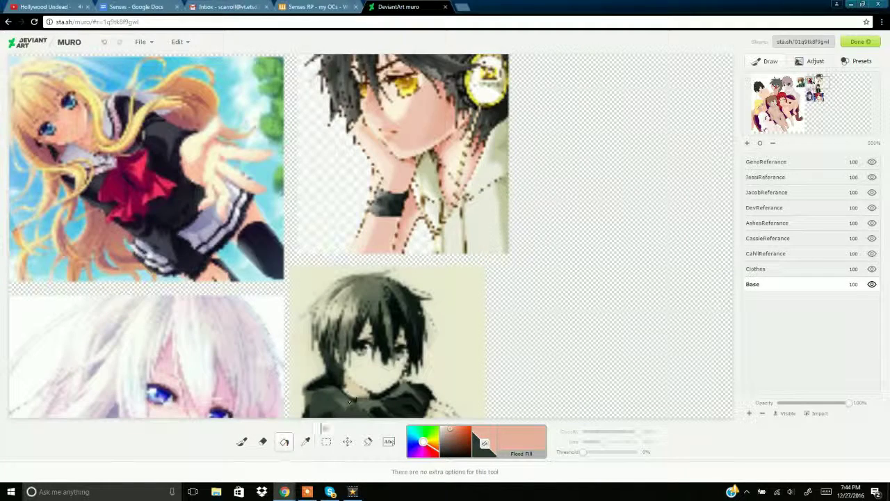
left_click(284, 441)
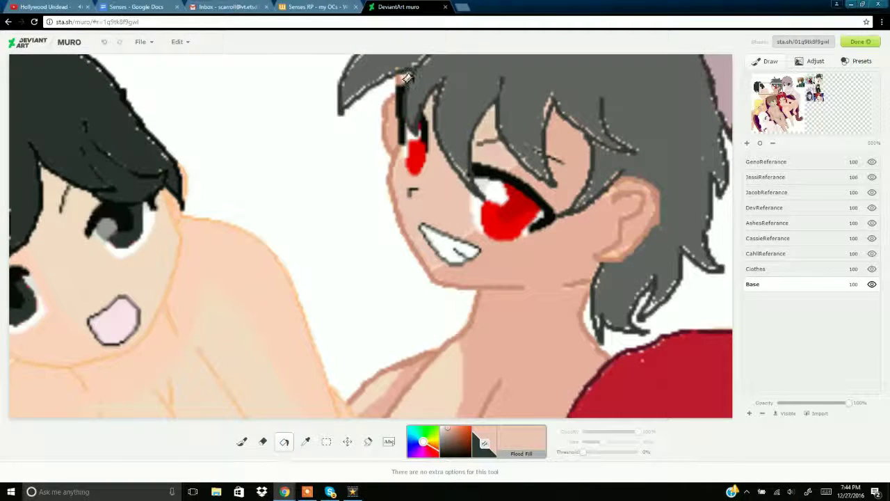
left_click(242, 441)
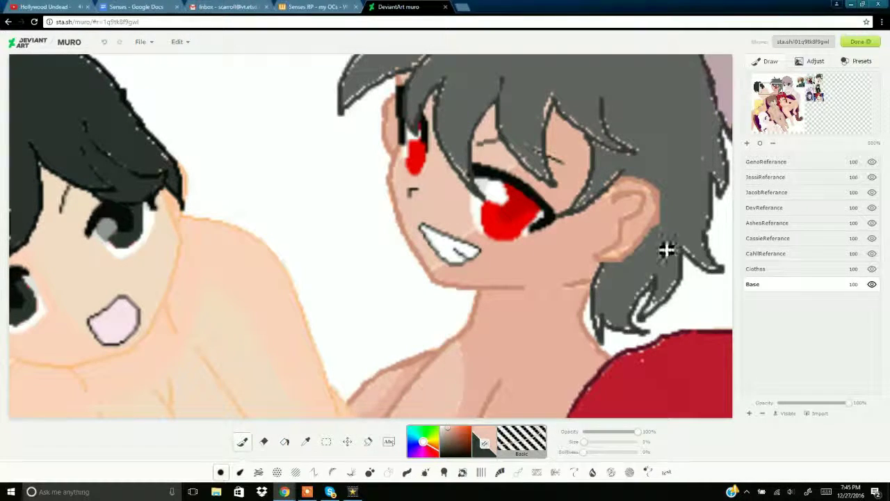
key("Right")
key("Down")
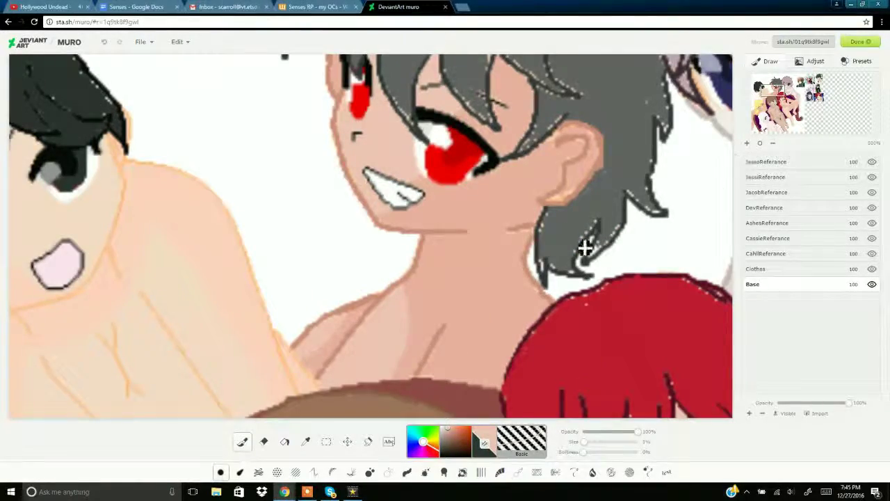
Paint over the grey-haired character's red irises with pale yellow and darker gold to match the GenoReferance eyes
left_click(759, 143)
left_click(747, 144)
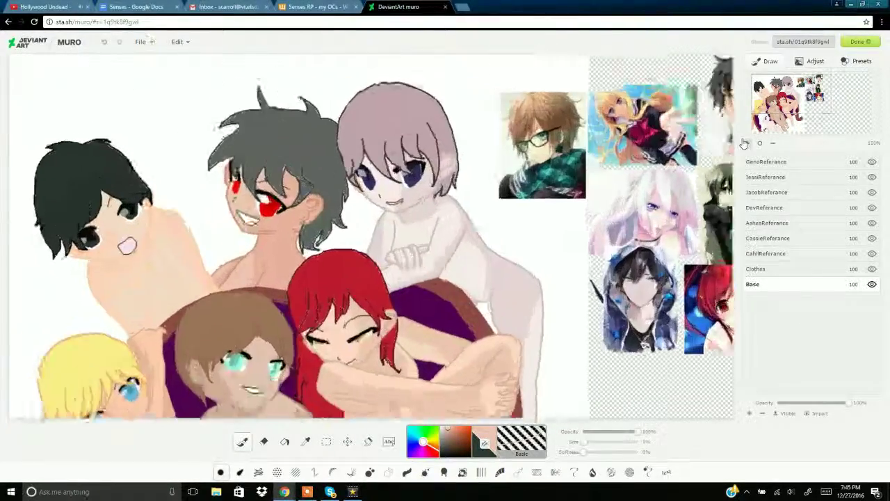
left_click(748, 143)
left_click(748, 144)
left_click(748, 144)
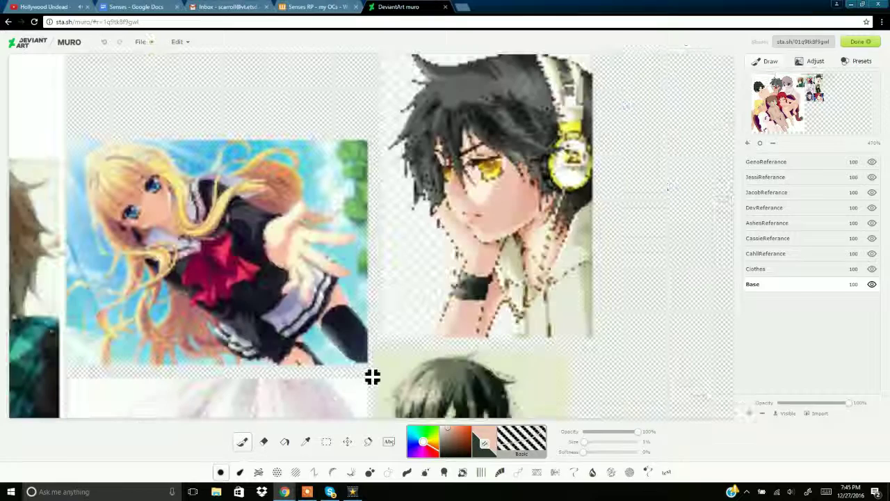
left_click(452, 428)
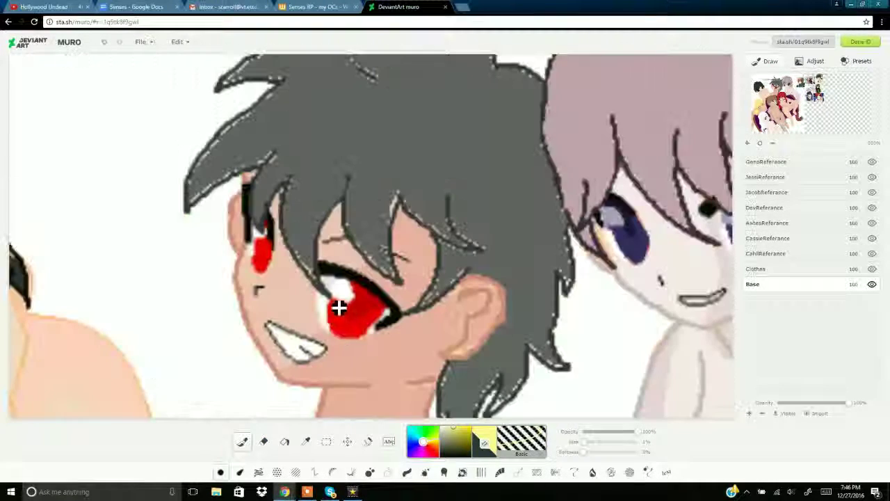
mouse_move(338, 304)
left_mouse_down()
mouse_move(338, 335)
mouse_move(370, 338)
left_mouse_up()
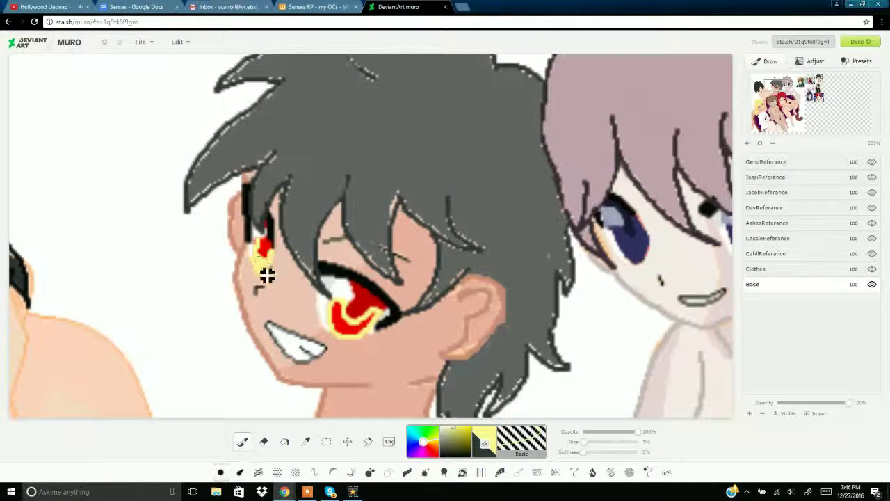
mouse_move(334, 310)
left_mouse_down()
mouse_move(378, 317)
mouse_move(340, 310)
left_mouse_up()
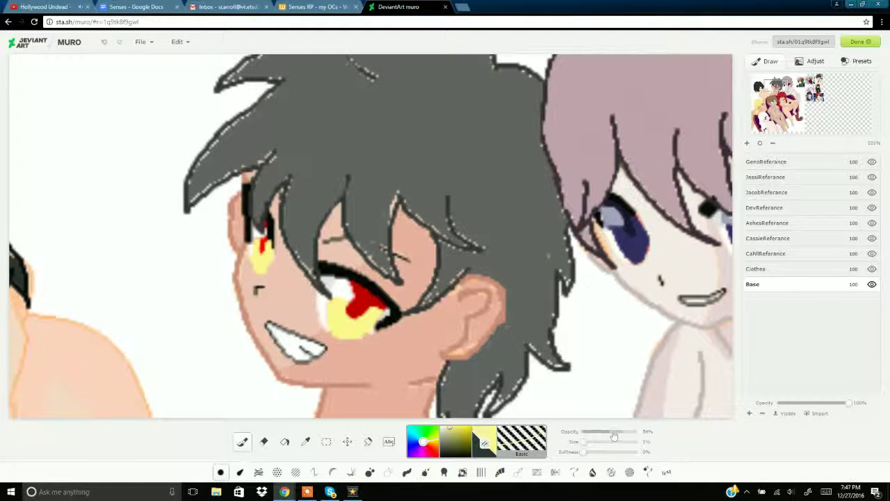
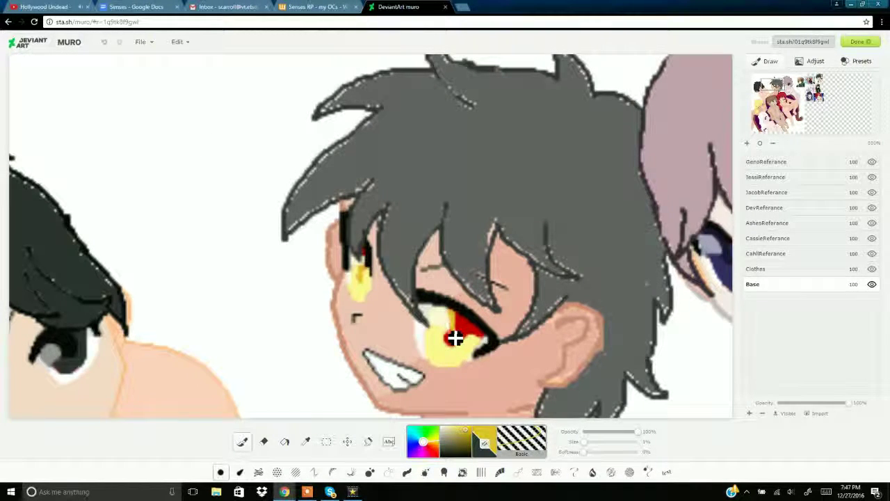
left_click(584, 443)
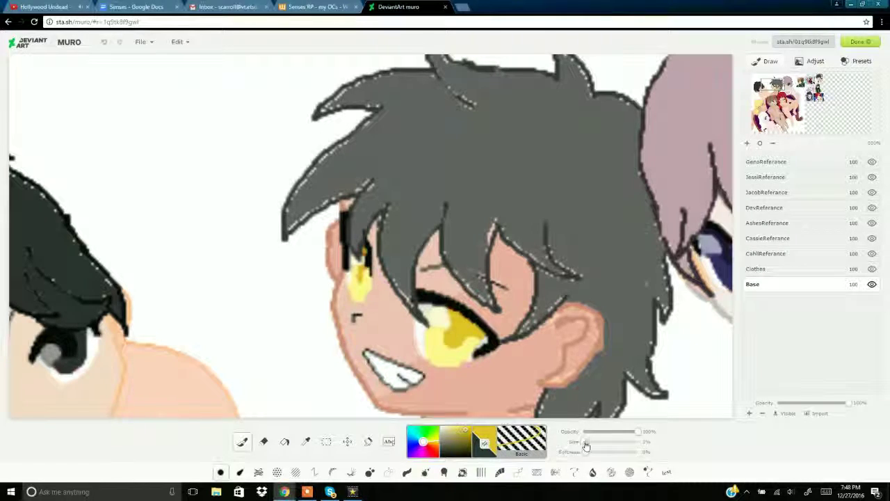
Make the Clothes layer active and sample the dark glasses-frame colour from the brown-haired reference picture
left_click(761, 143)
left_click(758, 270)
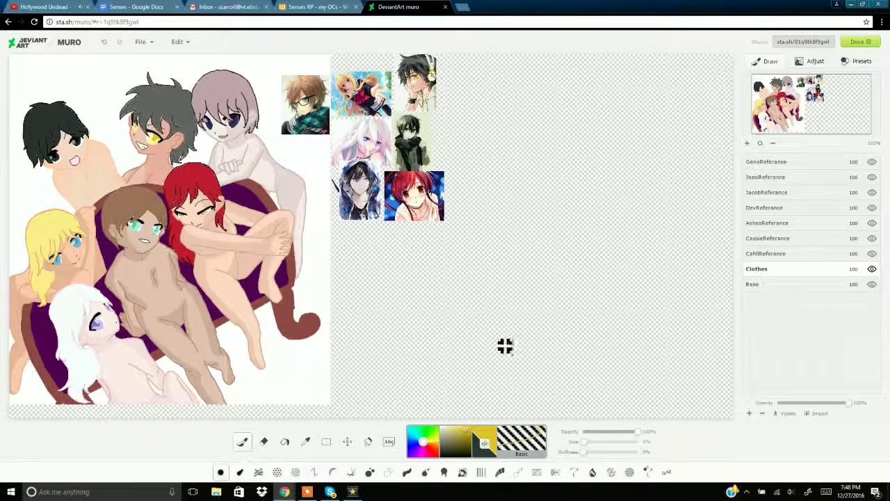
left_click(306, 441)
left_click(313, 101)
left_click(747, 144)
left_click(748, 144)
left_click(747, 143)
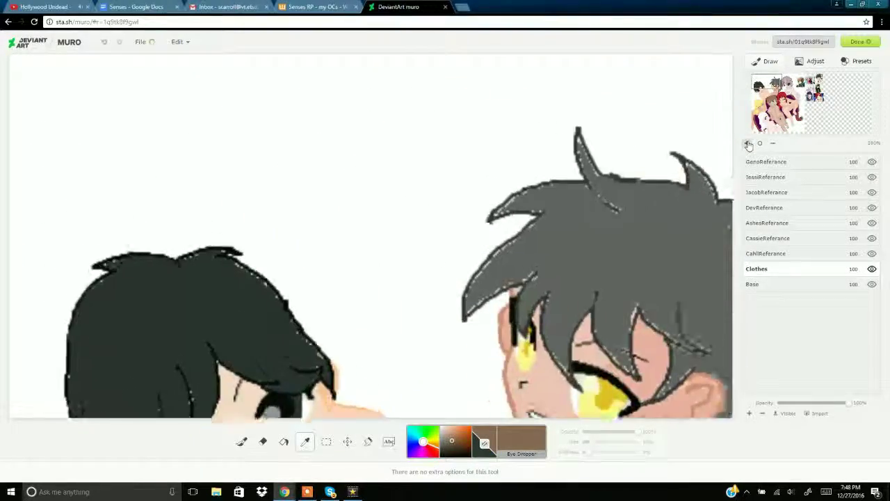
left_click(748, 143)
mouse_move(813, 86)
left_mouse_down()
mouse_move(803, 82)
mouse_move(770, 105)
left_mouse_up()
left_click(306, 300)
Paint dark glasses frames around both eyes of the brown-haired character, including the bridge and temple arm
left_click(242, 441)
mouse_move(492, 152)
left_mouse_down()
mouse_move(528, 167)
mouse_move(463, 188)
mouse_move(407, 163)
mouse_move(397, 129)
mouse_move(348, 137)
left_mouse_up()
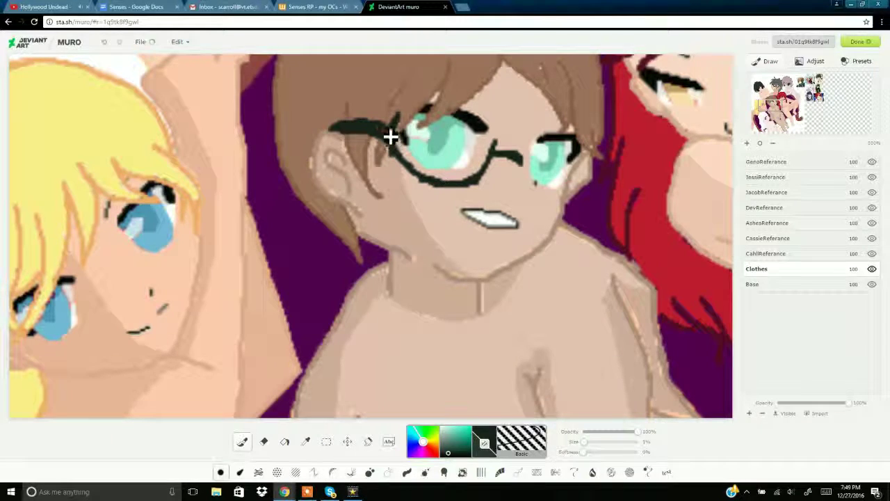
mouse_move(530, 155)
left_mouse_down()
mouse_move(561, 202)
mouse_move(582, 174)
left_mouse_up()
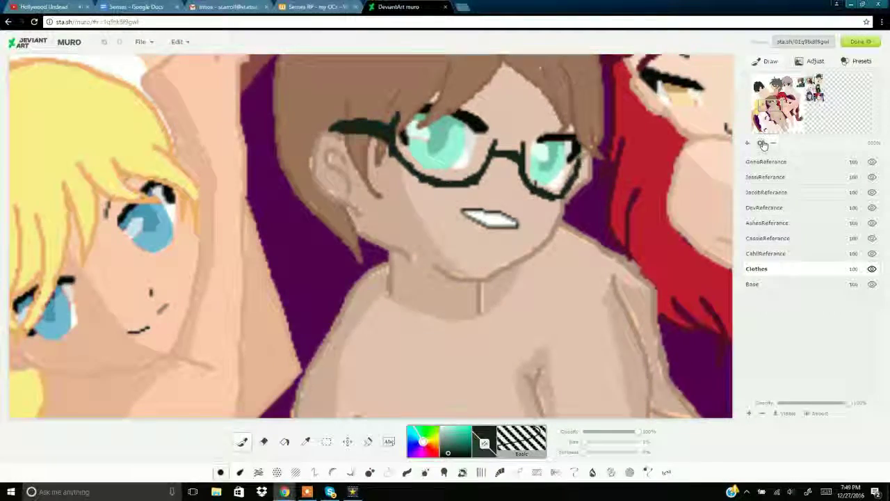
Tint the brown-haired character's larger glasses lens with a translucent light cyan
left_click(760, 143)
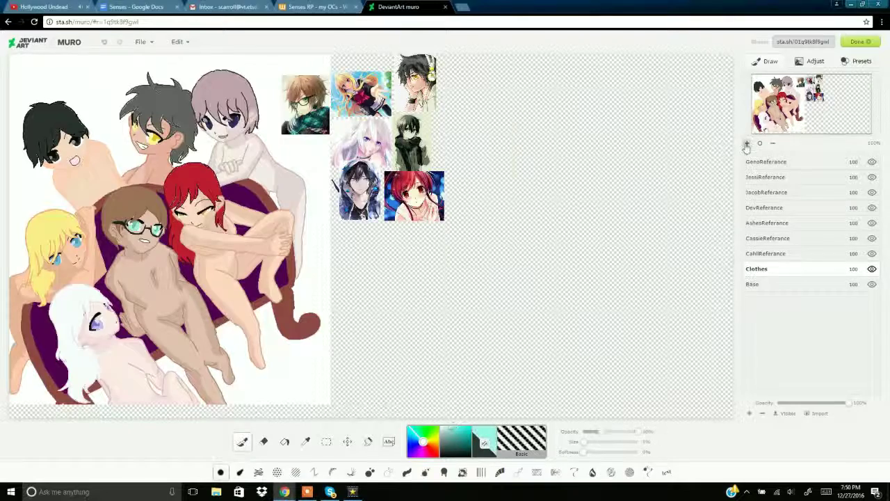
left_click(746, 142)
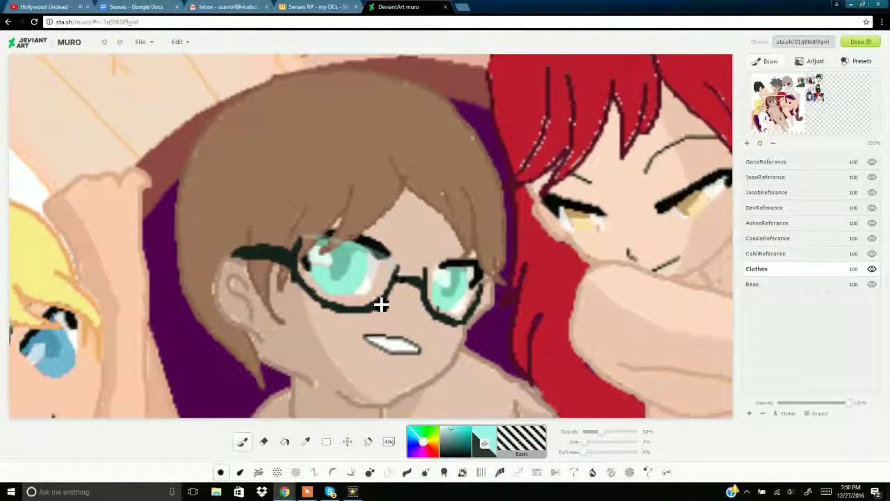
left_click_drag(308, 274, 394, 278)
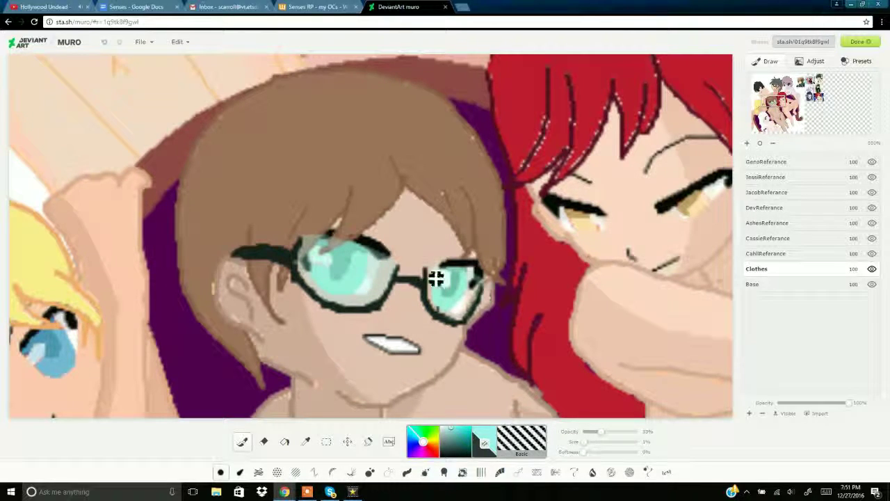
left_click(45, 7)
left_click(216, 7)
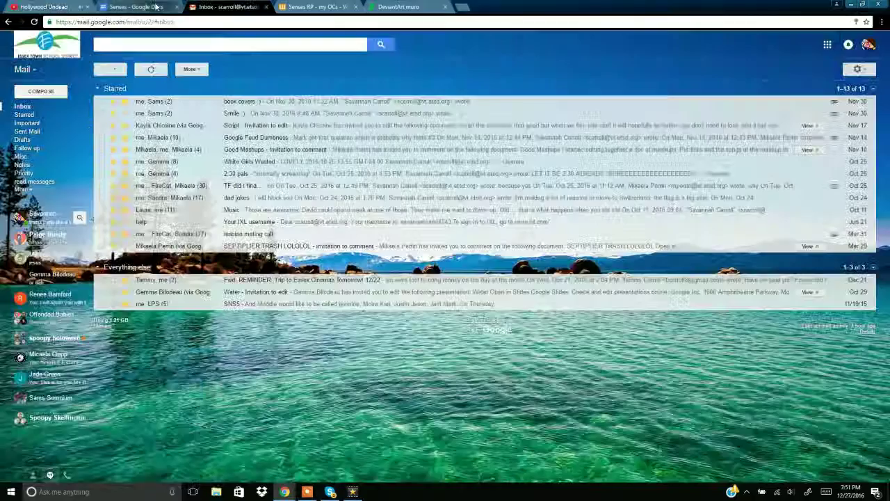
left_click(159, 6)
type("https://youtu.be/i25qfbd9DzU?list=PLTBjAqXivH_TQ_RLIa9WQdt9HjI7uTjMA")
key("ctrl+5")
key("ctrl+1")
key("ctrl+5")
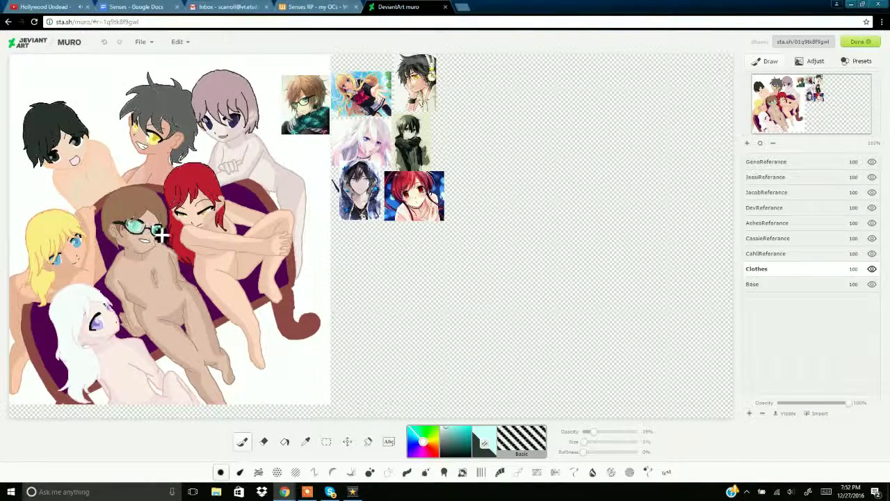
Sample a dark clothing colour from the brown-haired reference picture and try a neckline stroke below the character's neck
left_click(305, 442)
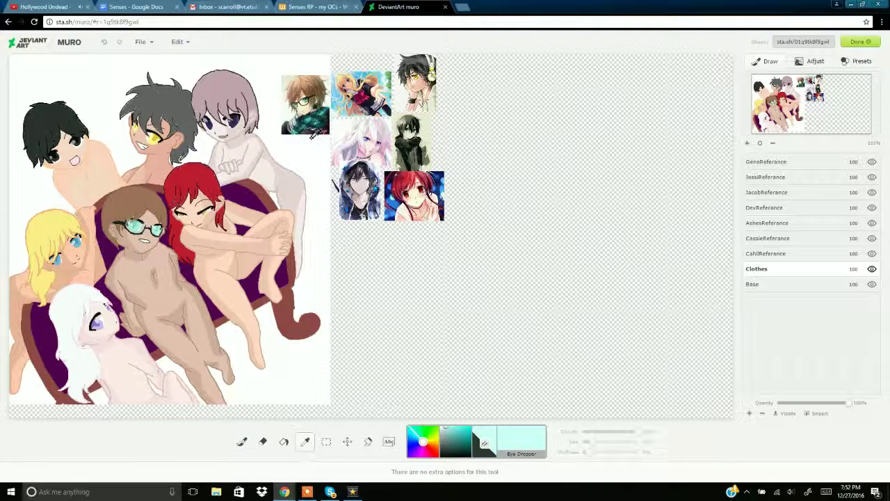
left_click(311, 132)
left_click(242, 441)
left_click_drag(591, 442, 584, 441)
left_click_drag(122, 251, 158, 252)
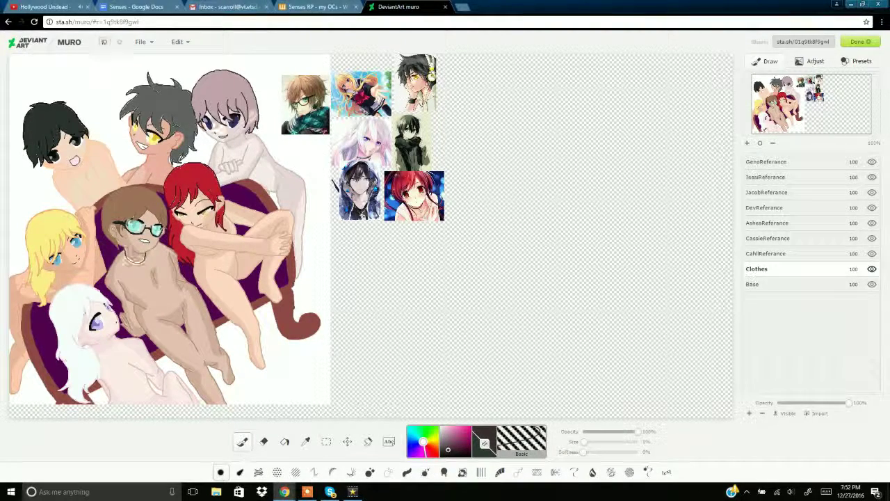
left_click(104, 42)
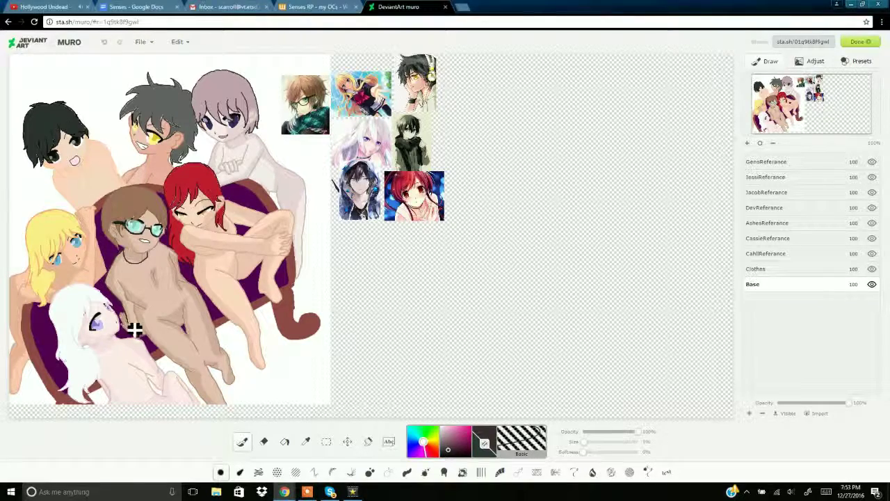
Outline the brown-haired character's shirt on the Base layer with dark lines for the sleeves, arm folds and hem
left_click(747, 144)
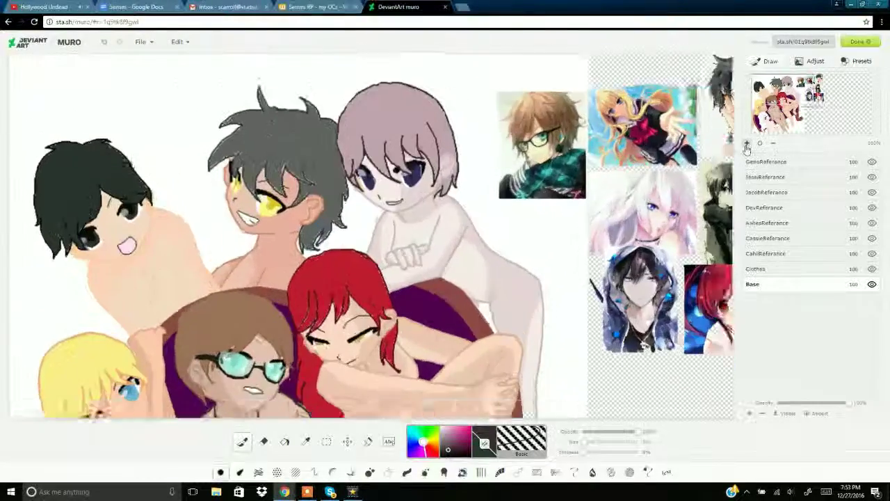
left_click(775, 113)
left_click_drag(472, 58, 532, 233)
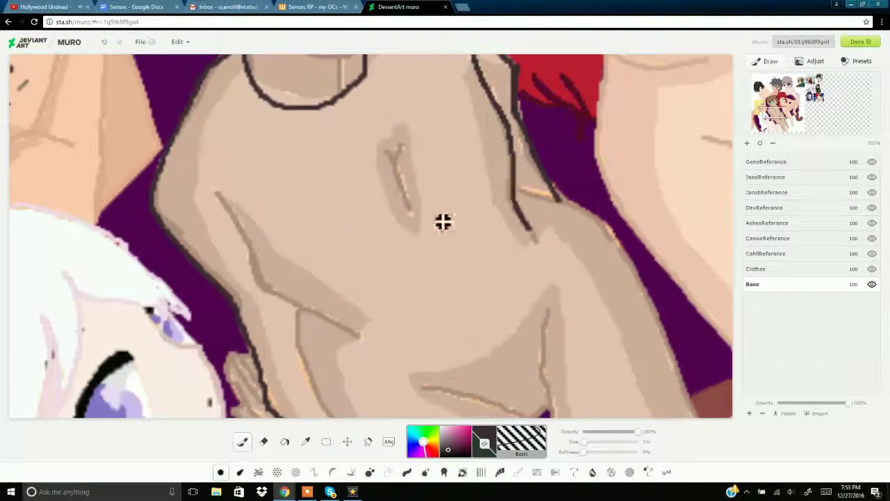
mouse_move(213, 188)
left_mouse_down()
mouse_move(333, 324)
mouse_move(360, 337)
left_mouse_up()
mouse_move(309, 319)
left_mouse_down()
mouse_move(461, 341)
mouse_move(556, 204)
mouse_move(516, 192)
left_mouse_up()
Sample black from the reference's jacket and flood-fill the shirt's neckline and outer left sleeve outline with it
left_click(306, 441)
left_click(803, 82)
left_click(403, 341)
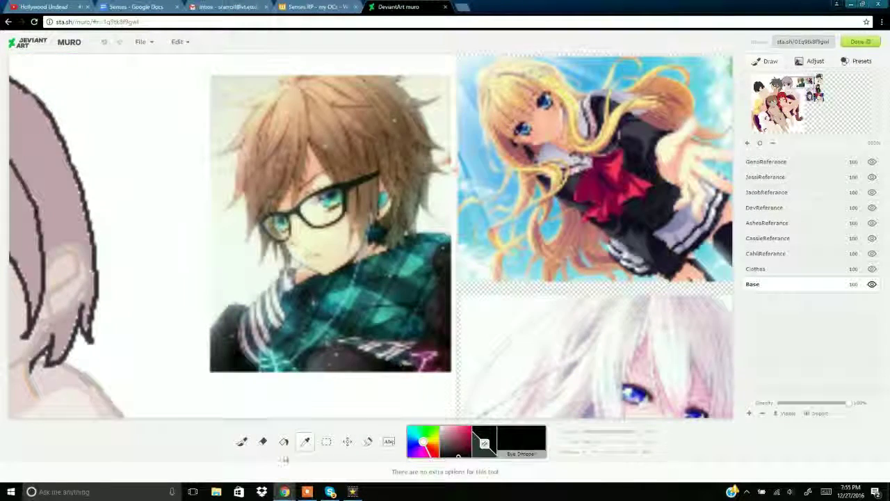
left_click(283, 441)
left_click(772, 110)
left_click(374, 194)
left_click(105, 44)
left_click(363, 192)
left_click(358, 184)
left_click(106, 45)
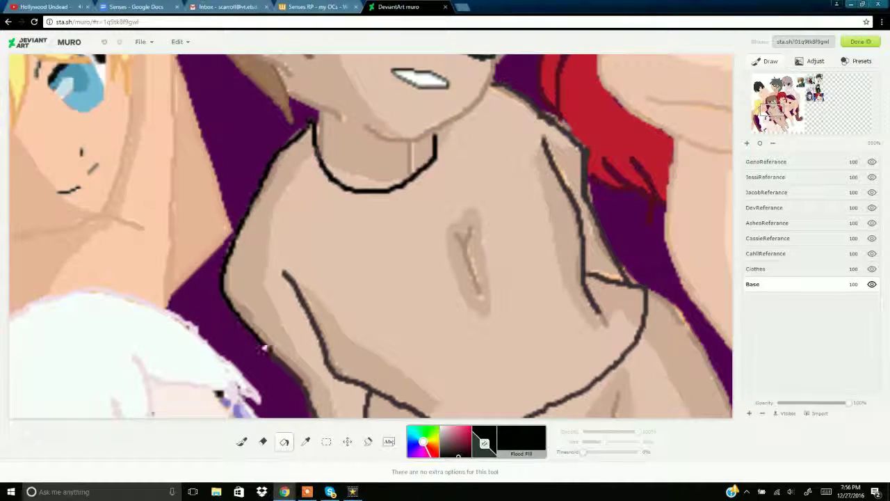
left_click(295, 375)
Flood-fill the shirt's inner left sleeve fold, hem and right sleeve cuff lines with black
left_click(770, 116)
left_click(402, 186)
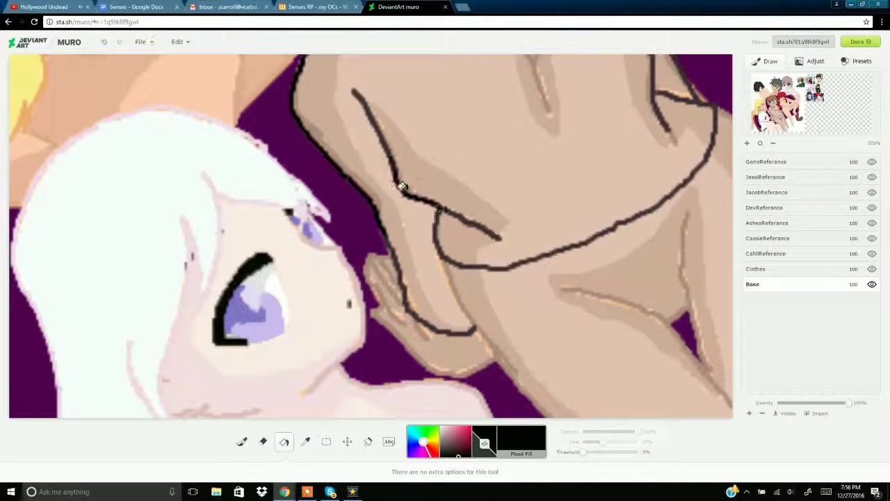
left_click(372, 116)
left_click(105, 44)
left_click(367, 111)
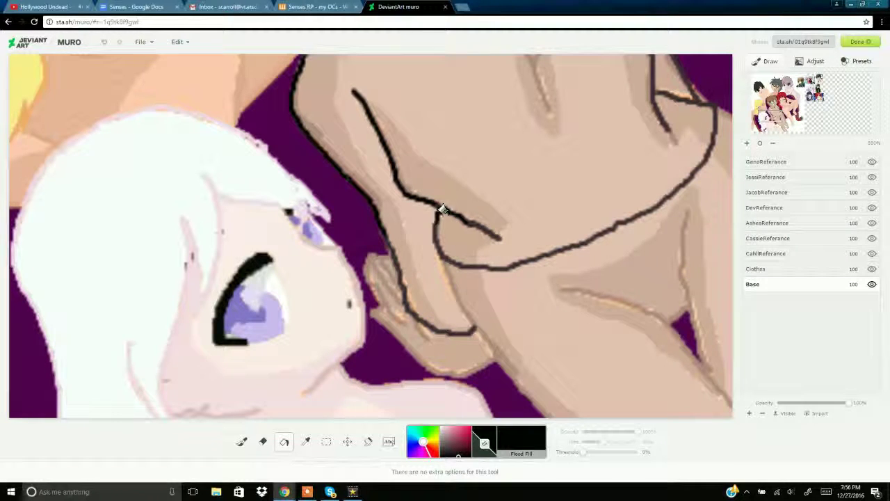
left_click_drag(473, 266, 561, 253)
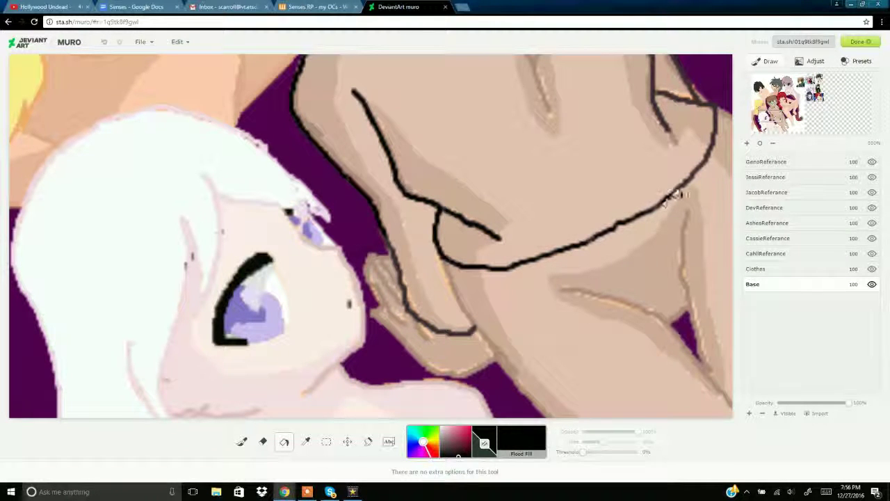
left_click_drag(655, 92, 717, 112)
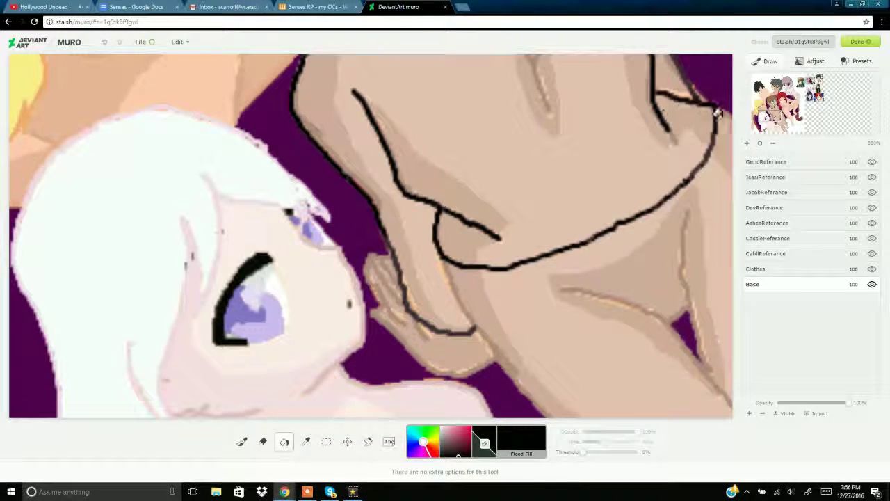
Flood-fill the shirt's right shoulder and right sleeve outlines with black
left_click(776, 108)
left_click(438, 211)
left_click(452, 240)
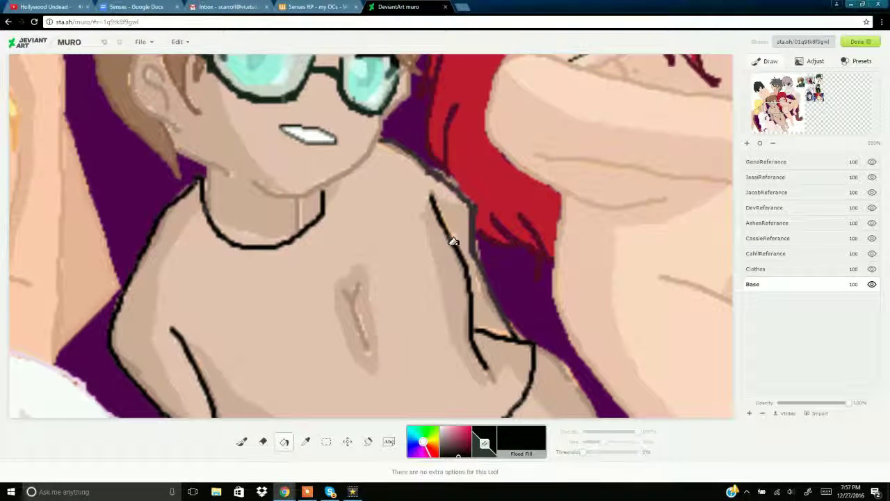
left_click(430, 166)
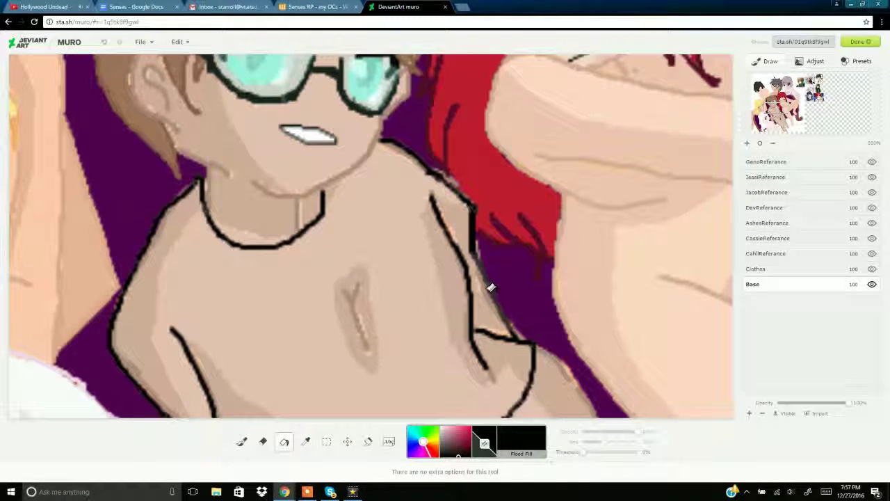
Sample dark grey from the reference's jacket and flood-fill the shirt's shadow areas on the sleeves, folds and sides
left_click(242, 440)
left_click(799, 85)
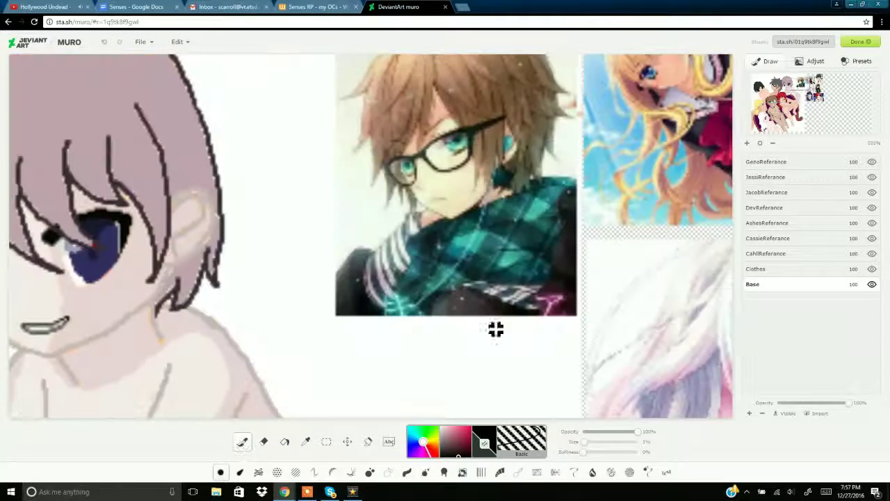
left_click(306, 441)
left_click(342, 302)
left_click(285, 442)
left_click(775, 111)
left_click(312, 338)
left_click(213, 313)
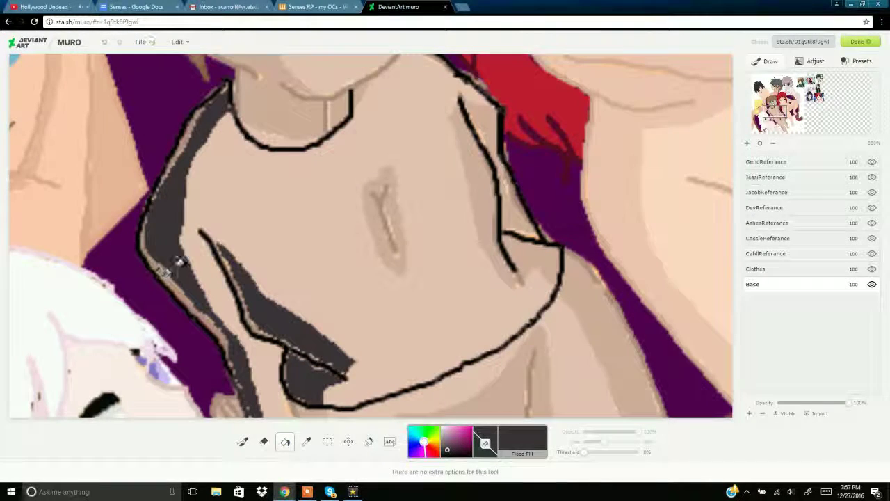
left_click(474, 152)
left_click(532, 257)
Brush dark grey over the unfilled gaps along the left sleeve's cuff and outer edge
left_click(767, 122)
left_click(242, 440)
left_click(771, 121)
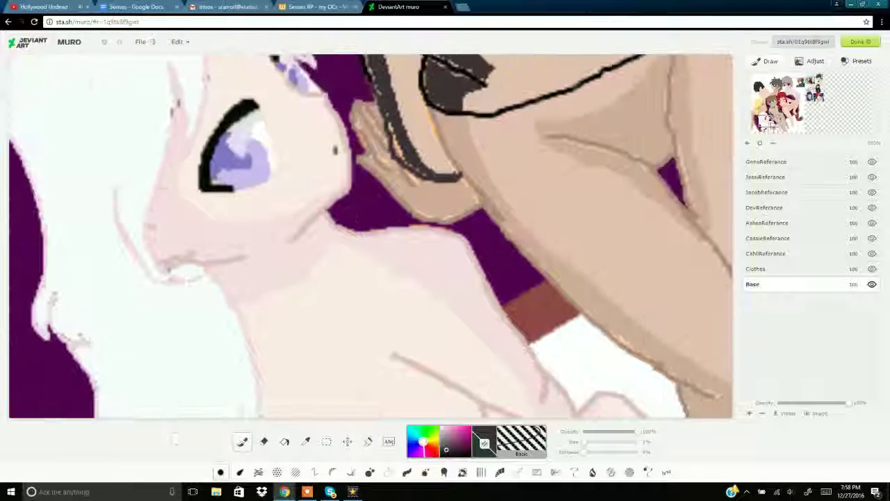
left_click_drag(400, 131, 422, 175)
scroll(422, 173, "up", 3)
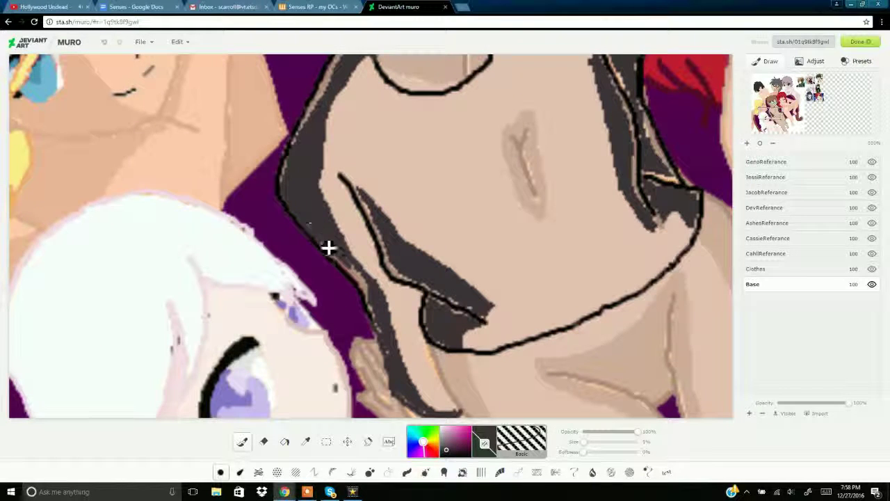
left_click_drag(329, 247, 346, 263)
Sample black from the shirt outline and retrace the lower left sleeve's outer edge down to the cuff
left_click(310, 442)
left_click(363, 292)
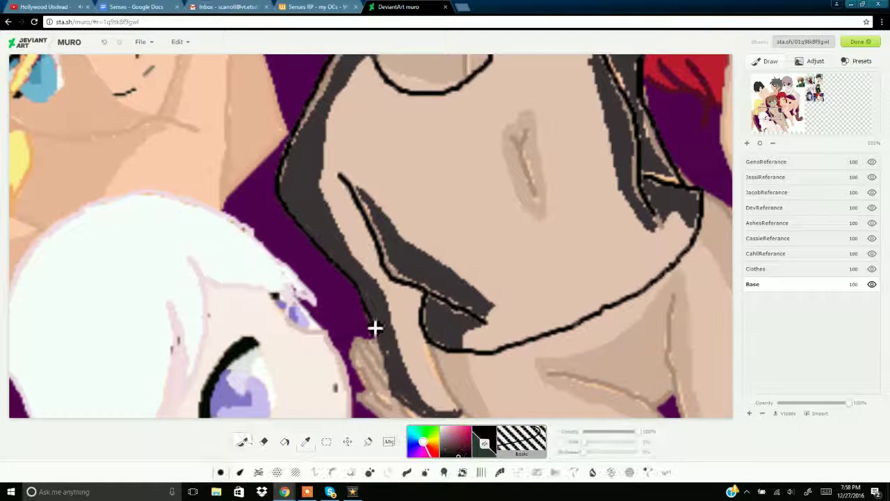
mouse_move(370, 318)
left_mouse_down()
mouse_move(417, 417)
mouse_move(452, 416)
left_mouse_up()
Pick dark grey and brush over the unfilled gaps in the right sleeve's shading
left_click(445, 449)
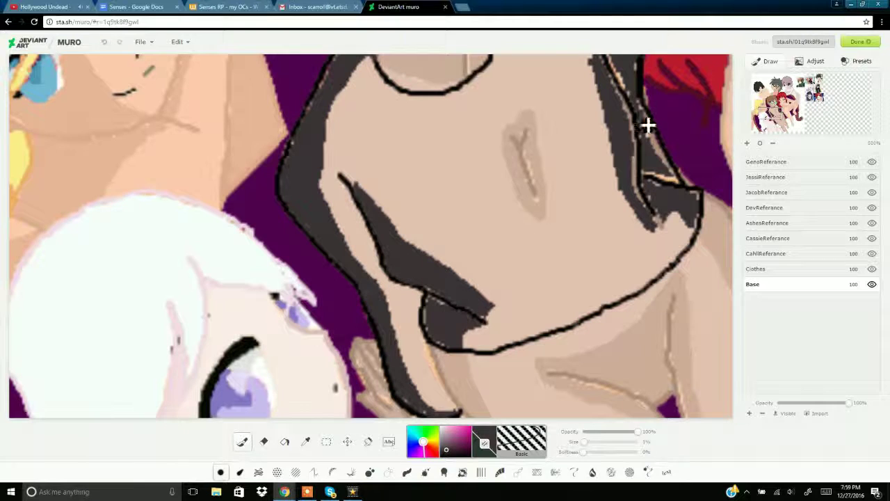
mouse_move(647, 126)
left_mouse_down()
mouse_move(656, 222)
mouse_move(661, 160)
mouse_move(650, 181)
left_mouse_up()
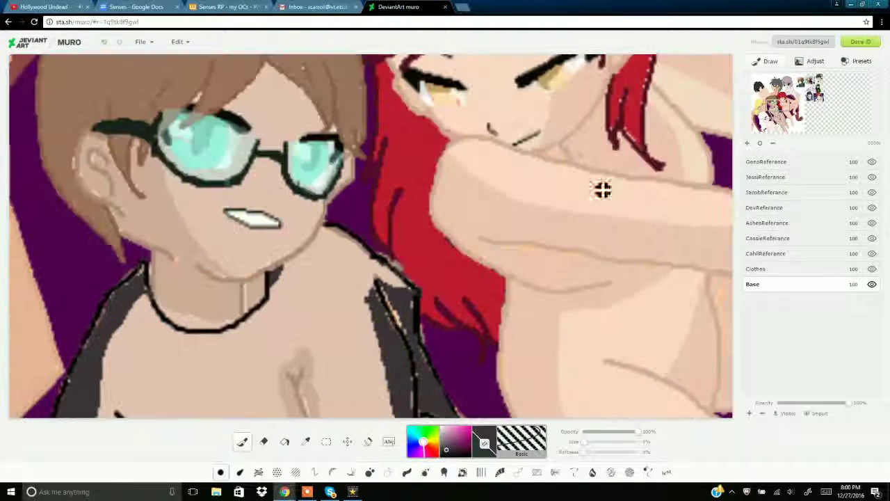
left_click_drag(415, 323, 411, 345)
Flood-fill the shirt's unshaded areas with a dark teal-grey
left_click(284, 443)
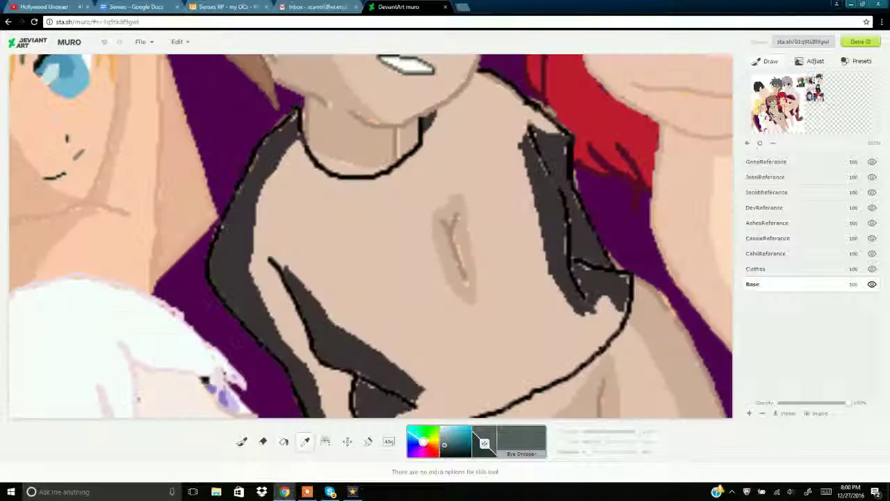
left_click(389, 230)
left_click(453, 236)
left_click(240, 441)
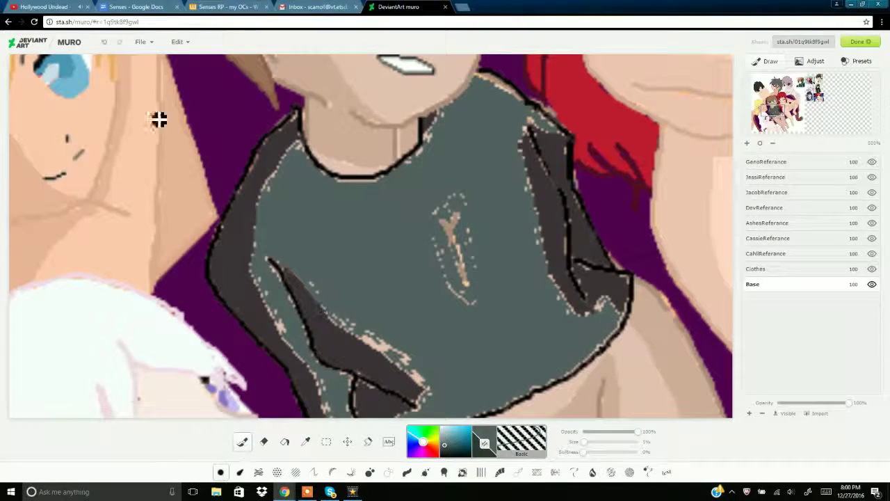
Sample the shirt's shadow colour, choose a slightly lighter grey from it and flood-fill the shirt's unshaded areas
left_click(306, 441)
left_click(351, 355)
left_click(444, 448)
left_click(284, 441)
left_click(347, 278)
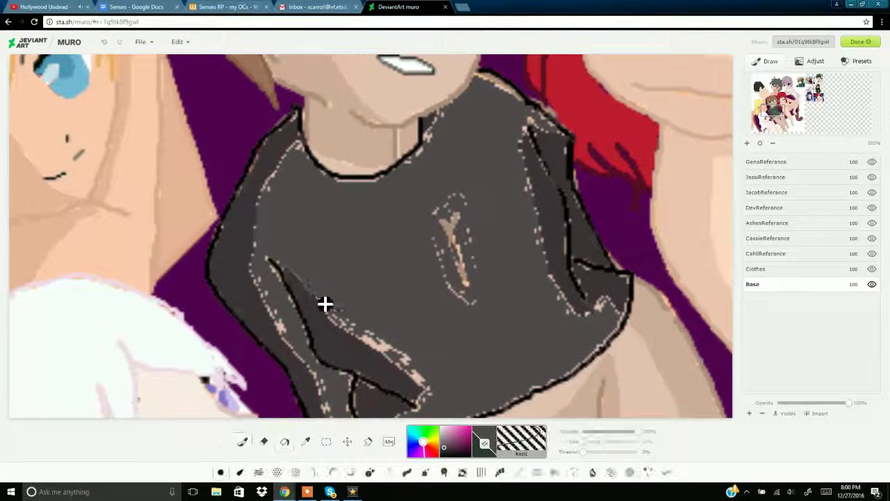
Brush the lighter grey over the leftover skin-coloured specks along the central fold and the left sleeve's shading edge
left_click_drag(324, 302, 426, 387)
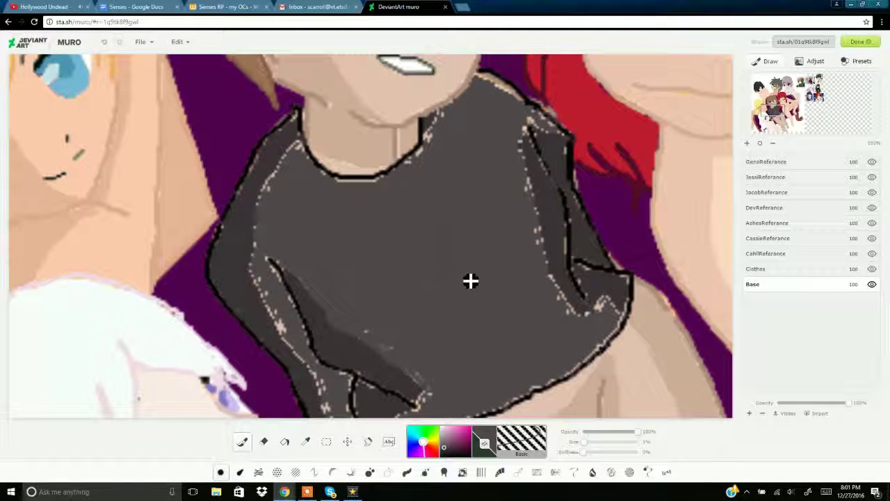
left_click_drag(274, 314, 291, 338)
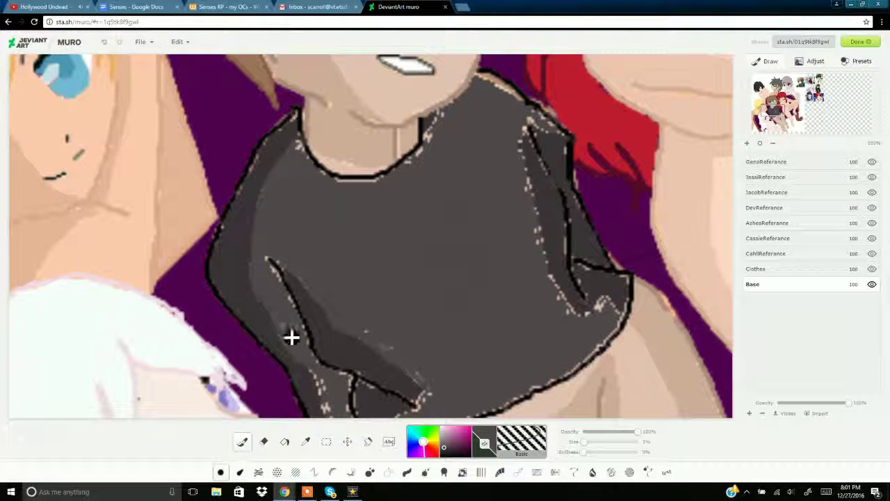
left_click_drag(318, 381, 342, 379)
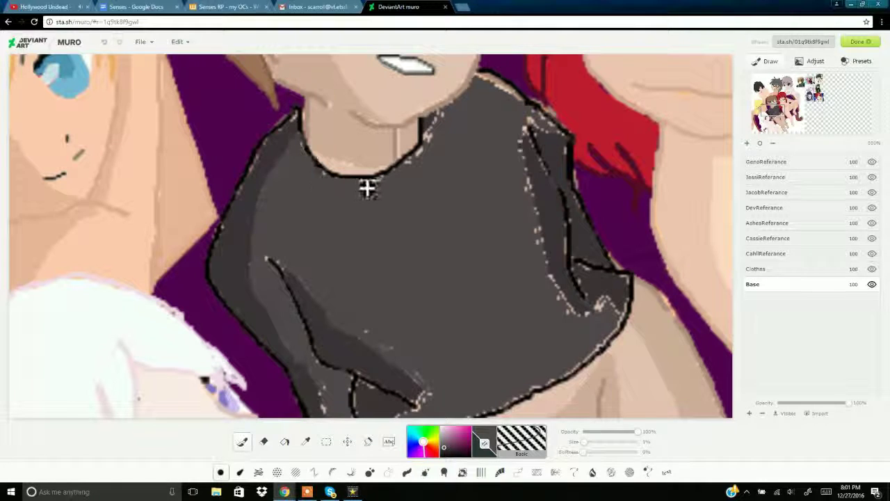
Brush grey over the remaining skin-coloured specks along the neckline, the right sleeve's shading and the lower left fold
mouse_move(407, 164)
left_mouse_down()
mouse_move(433, 146)
mouse_move(442, 111)
left_mouse_up()
left_click_drag(523, 146, 611, 343)
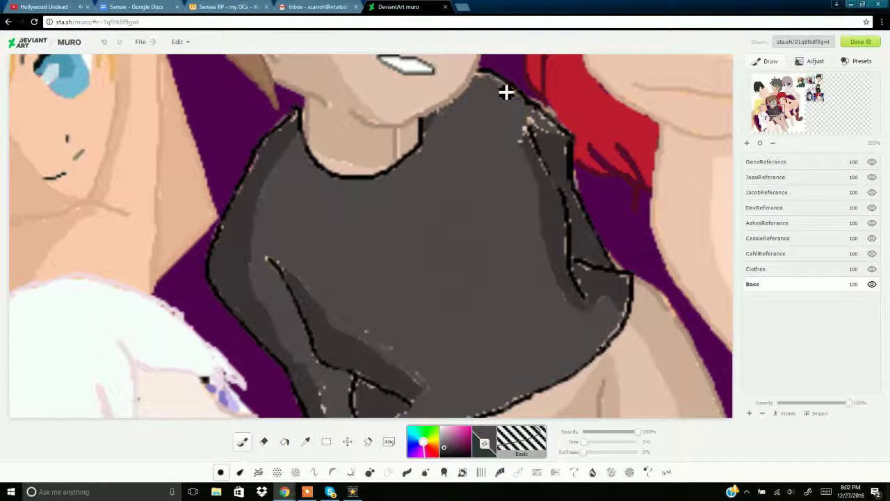
scroll(324, 301, "down", 3)
mouse_move(324, 302)
left_mouse_down()
mouse_move(357, 385)
mouse_move(379, 387)
left_mouse_up()
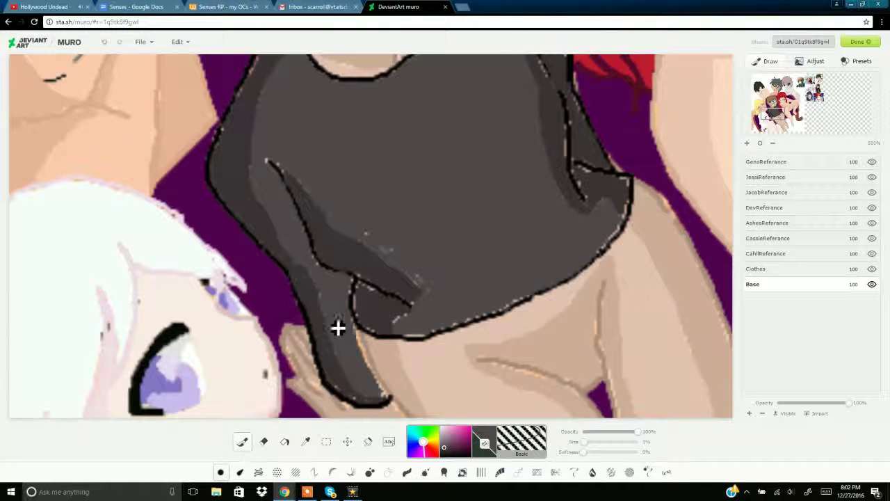
Check the reference picture, choose white and paint curved stripes across the cuff of the shirt's left sleeve
left_click(801, 83)
left_click(442, 428)
left_click(768, 113)
left_click_drag(425, 323, 467, 328)
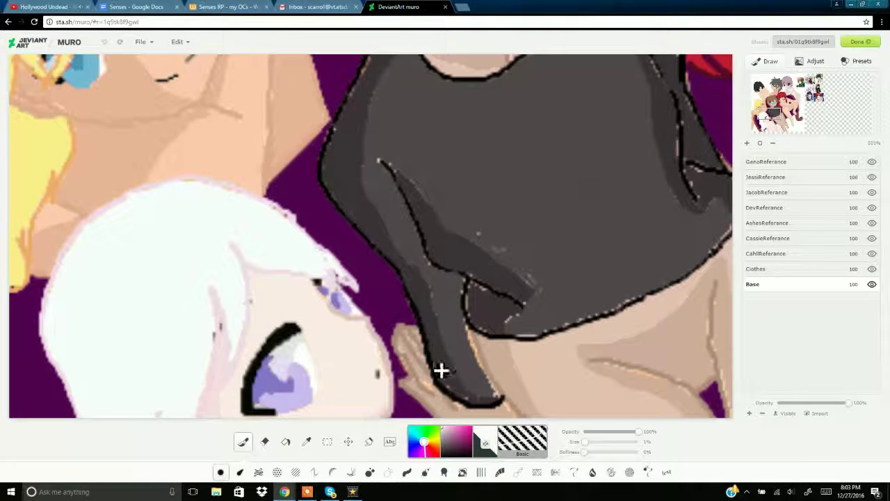
left_click_drag(489, 387, 431, 358)
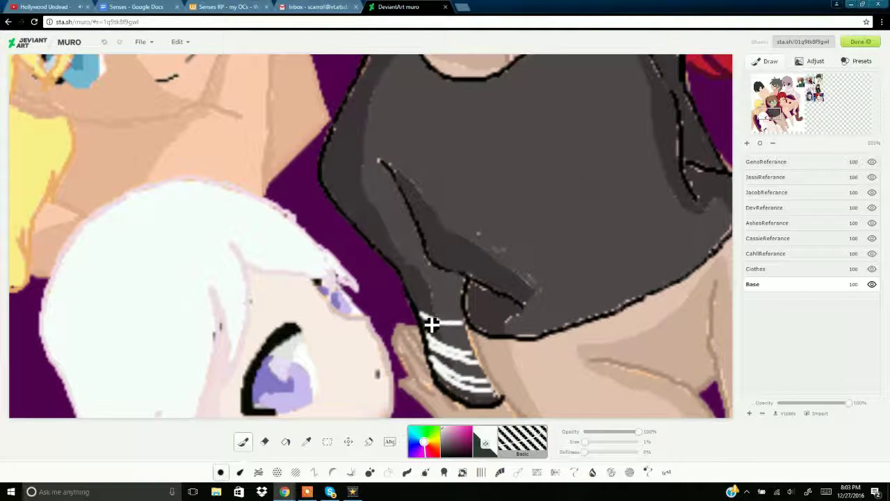
left_click_drag(431, 324, 464, 332)
left_click_drag(462, 386, 499, 391)
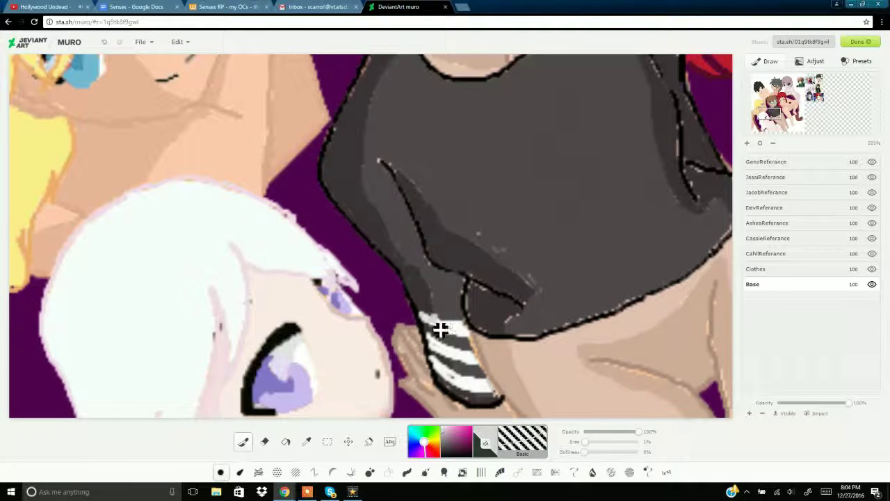
left_click_drag(440, 330, 434, 344)
Paint a broad white band along the shirt's lower hem, following its curve just above the black outline
left_click(423, 429)
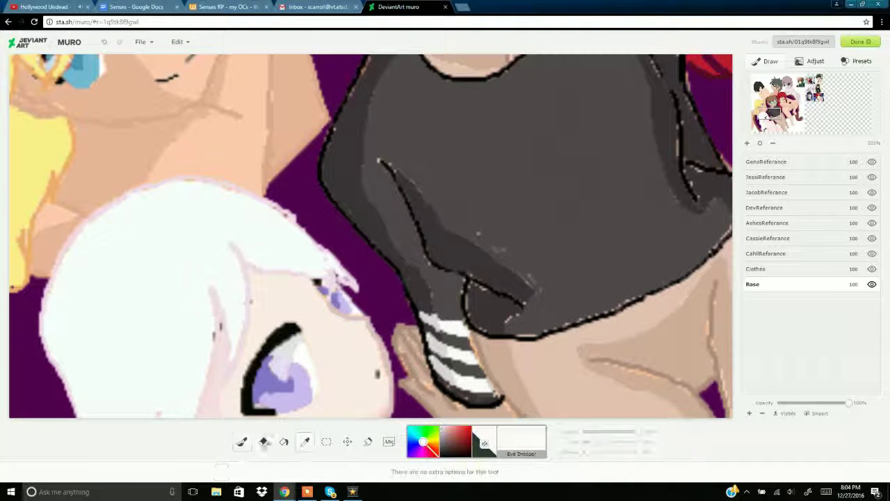
mouse_move(500, 318)
left_mouse_down()
mouse_move(734, 210)
mouse_move(533, 327)
left_mouse_up()
mouse_move(614, 306)
left_mouse_down()
mouse_move(682, 267)
mouse_move(704, 237)
left_mouse_up()
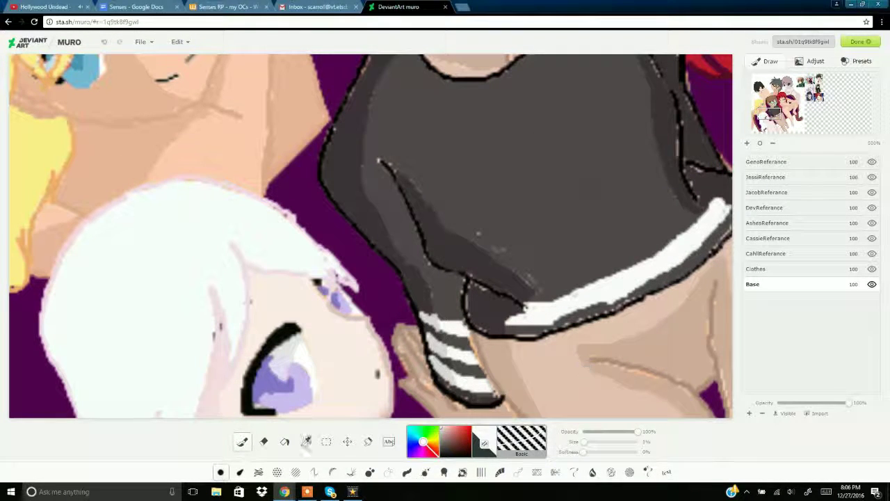
Sample the shaded stripe colour and brush light grey shadows onto the cuff stripes and both ends of the white hem band
left_click(306, 442)
left_click(447, 371)
left_click(242, 442)
left_click_drag(432, 321, 451, 359)
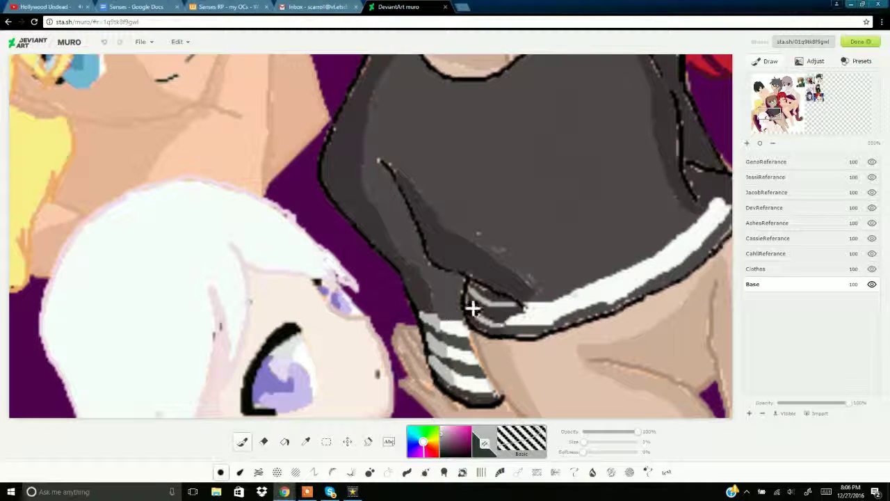
left_click_drag(477, 308, 526, 317)
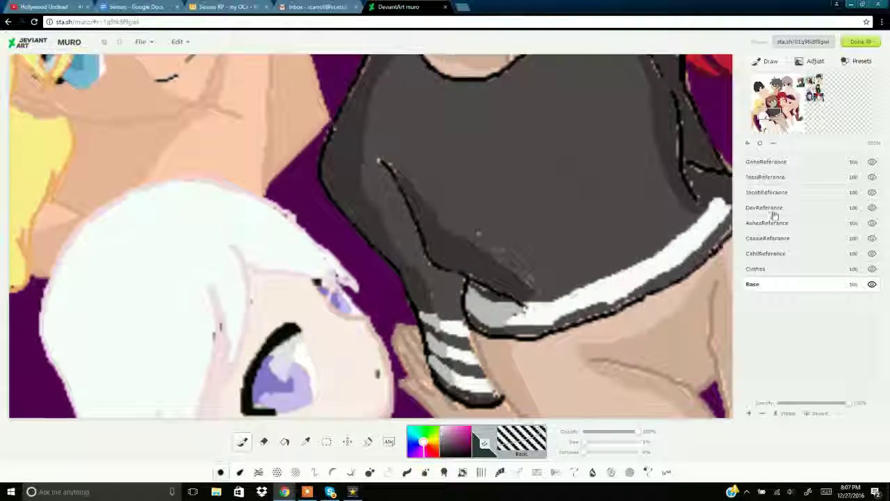
left_click(781, 108)
left_click_drag(347, 359, 353, 358)
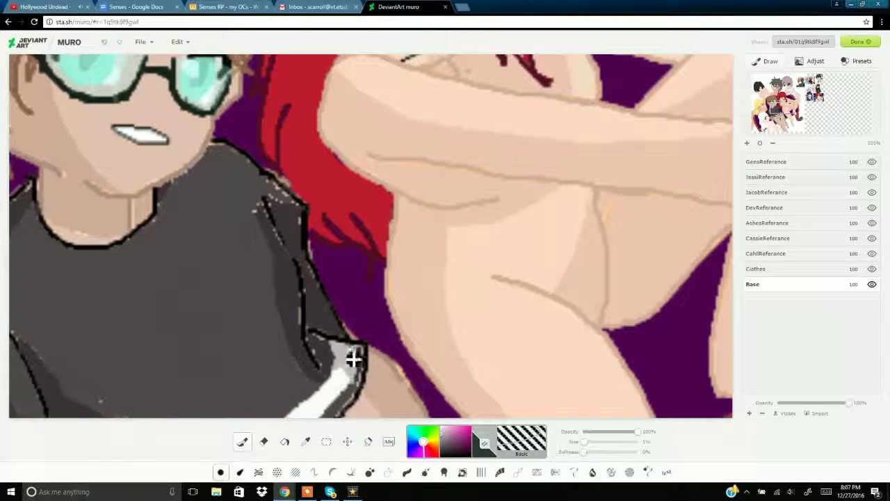
Sample a dark teal from the reference scarf and outline a rounded scarf around the character's neck on the Clothes layer
left_click(796, 80)
left_click(305, 441)
left_click(535, 331)
left_click(789, 267)
left_click(767, 105)
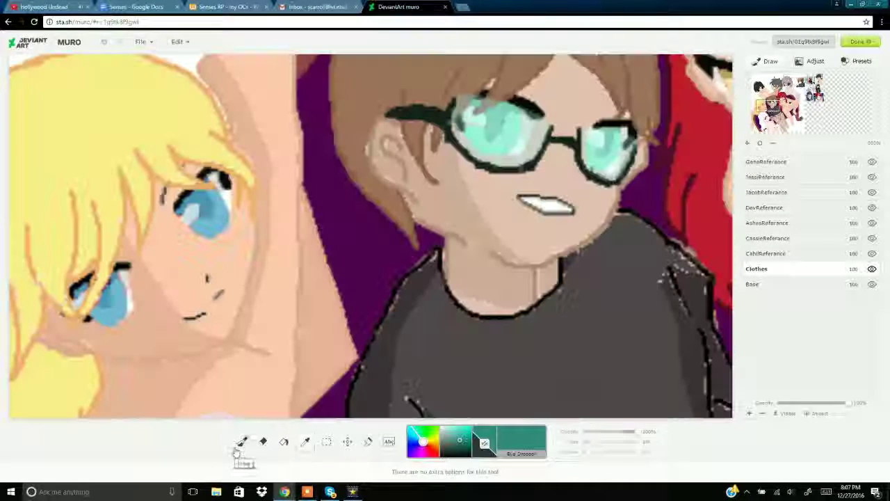
left_click(240, 446)
mouse_move(441, 238)
left_mouse_down()
mouse_move(416, 252)
mouse_move(469, 359)
mouse_move(469, 272)
mouse_move(436, 246)
mouse_move(509, 284)
mouse_move(539, 274)
left_mouse_up()
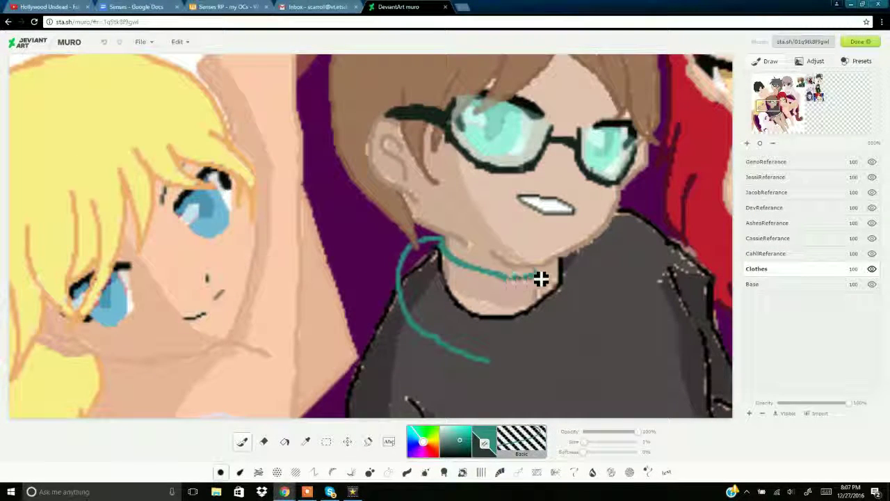
mouse_move(493, 367)
left_mouse_down()
mouse_move(600, 306)
mouse_move(602, 252)
left_mouse_up()
Switch to YouTube and search for "breaking benjamin angels"
left_click(49, 7)
left_click(262, 42)
key("BackSpace")
key("BackSpace")
key("BackSpace")
key("BackSpace")
key("BackSpace")
key("BackSpace")
key("BackSpace")
key("BackSpace")
key("BackSpace")
key("BackSpace")
key("BackSpace")
key("BackSpace")
key("BackSpace")
key("BackSpace")
key("BackSpace")
key("BackSpace")
key("BackSpace")
key("BackSpace")
key("BackSpace")
key("BackSpace")
type("breaking benjamin")
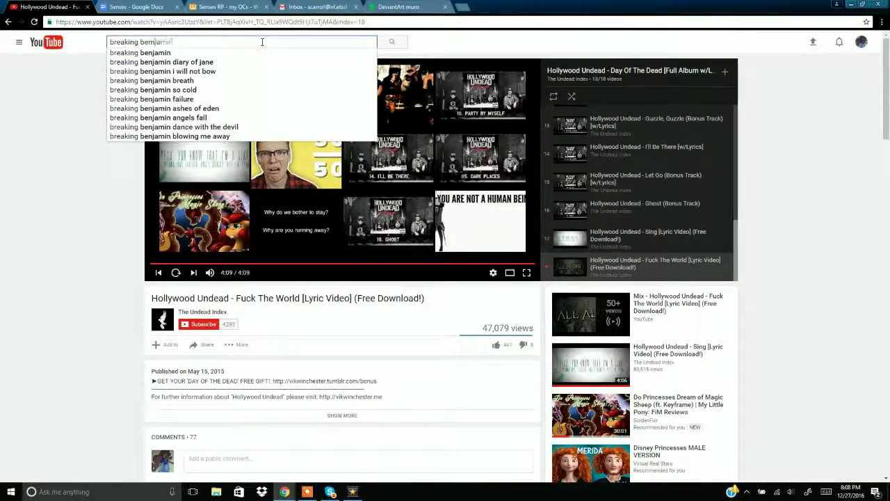
type(" angels")
key("Return")
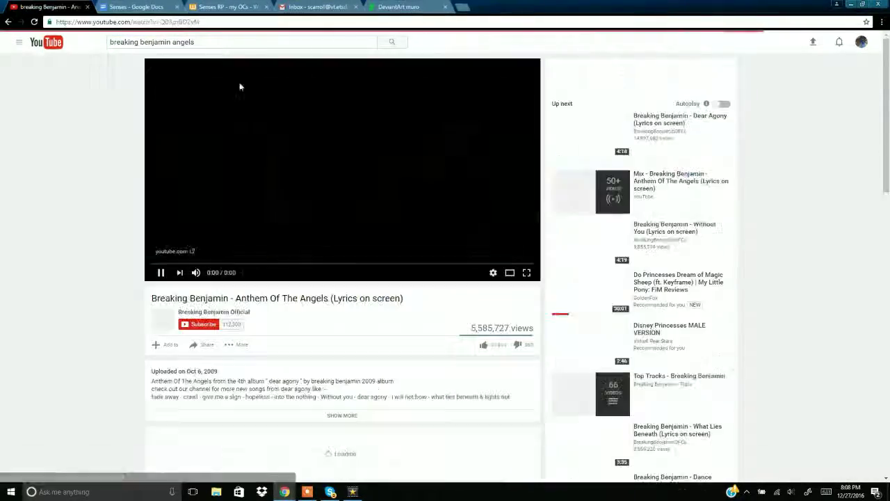
Search YouTube for "when angels fall" and play the Breaking Benjamin lyrics video
triple_click(221, 41)
type("when angels fall")
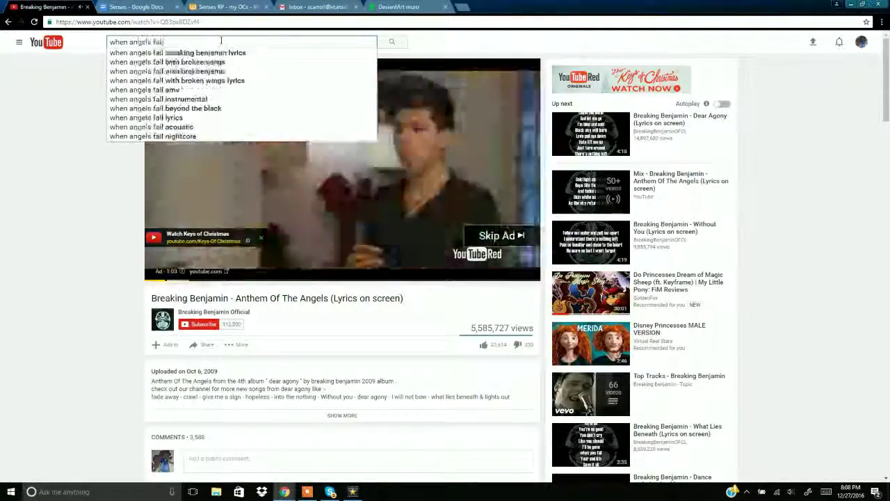
left_click(221, 62)
left_click(221, 153)
Return to DeviantArt muro, sample a lighter teal from the reference, close the scarf's outline and flood-fill the scarf with it
left_click(389, 6)
left_click(305, 444)
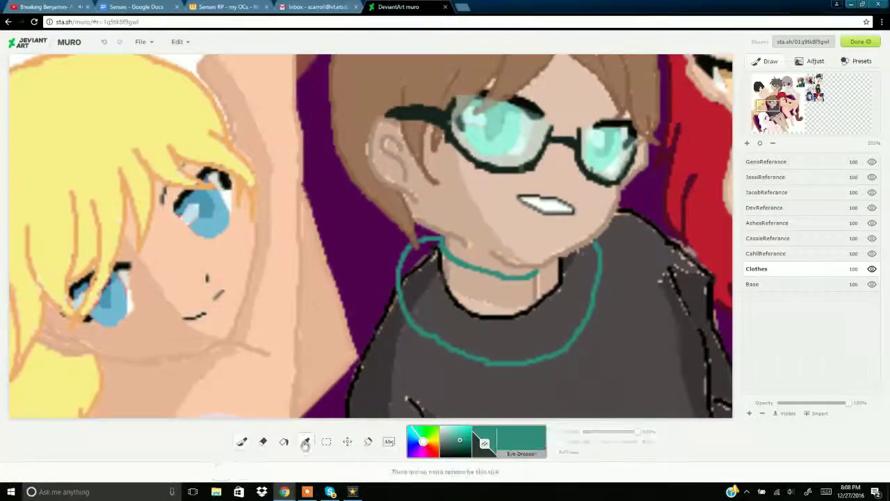
left_click(802, 84)
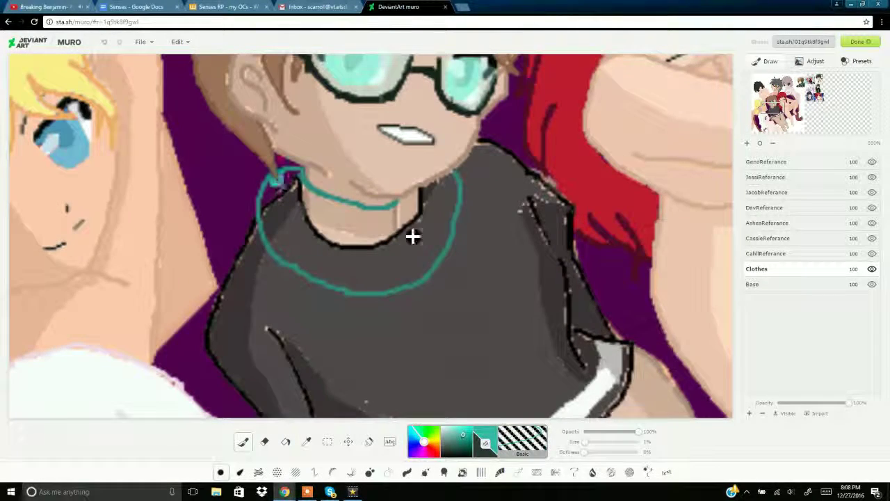
left_click_drag(413, 201, 443, 188)
left_click(286, 442)
left_click(361, 250)
left_click(242, 441)
left_click_drag(283, 192, 273, 187)
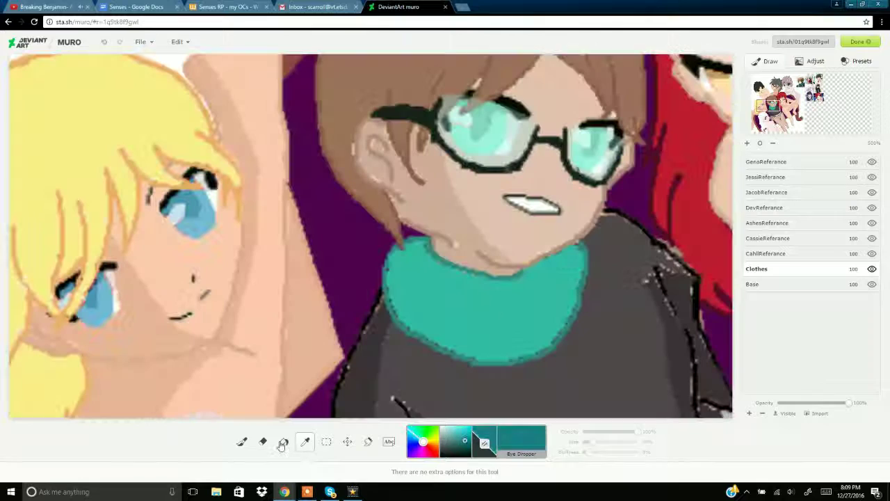
Draw curved darker teal lines down the scarf's centre and paint between them to form a wide stripe
left_click_drag(440, 263, 484, 362)
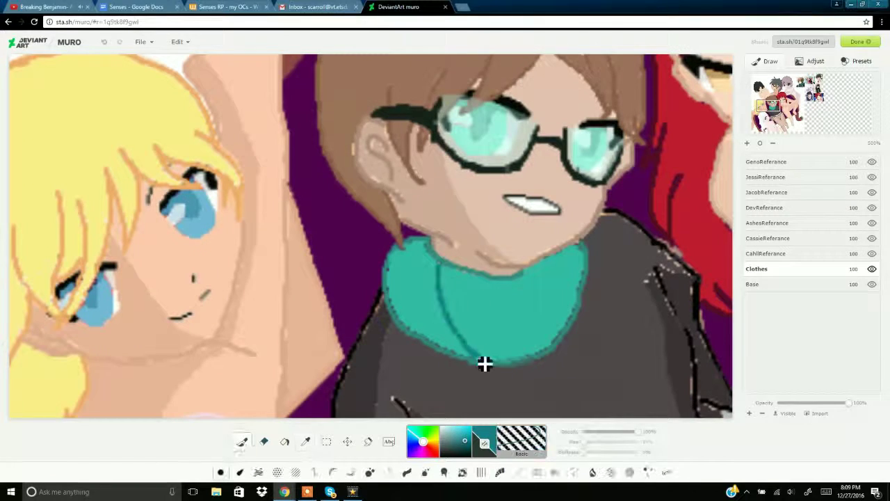
left_click_drag(460, 289, 494, 325)
left_click_drag(422, 342, 412, 264)
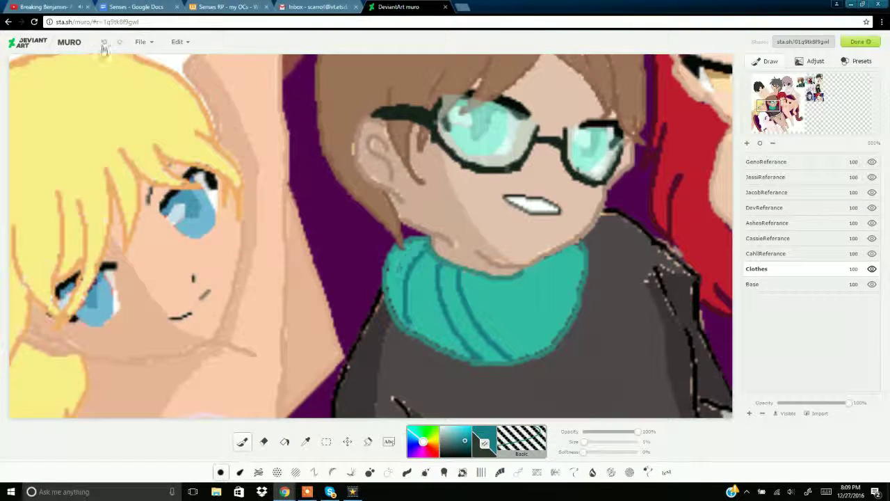
left_click_drag(487, 334, 467, 308)
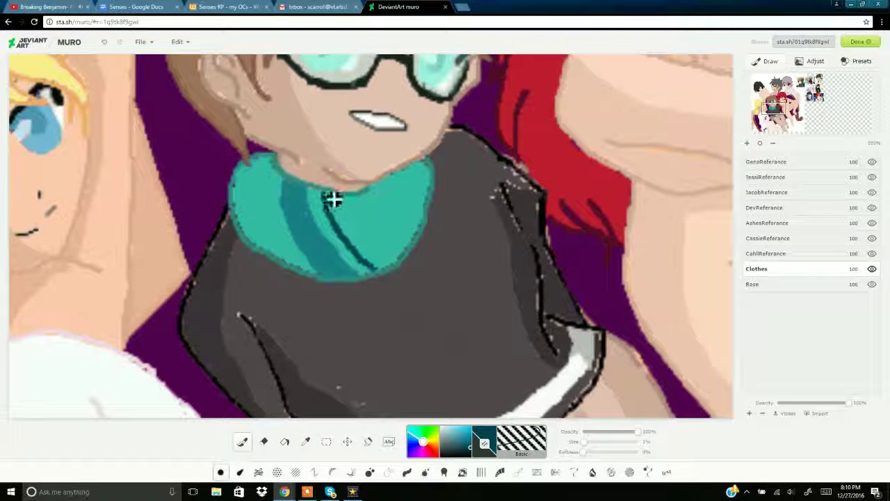
Outline and flood-fill a very dark teal stripe beside the central one, and brush a medium teal stripe near the scarf's right edge
mouse_move(334, 199)
left_mouse_down()
mouse_move(388, 274)
mouse_move(342, 228)
mouse_move(363, 254)
left_mouse_up()
left_click(104, 43)
left_click(284, 442)
left_click(336, 235)
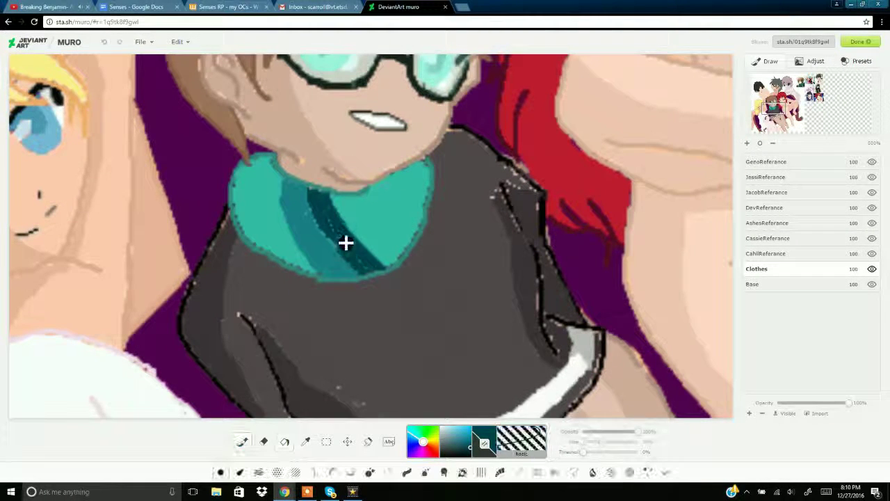
left_click_drag(369, 194, 415, 228)
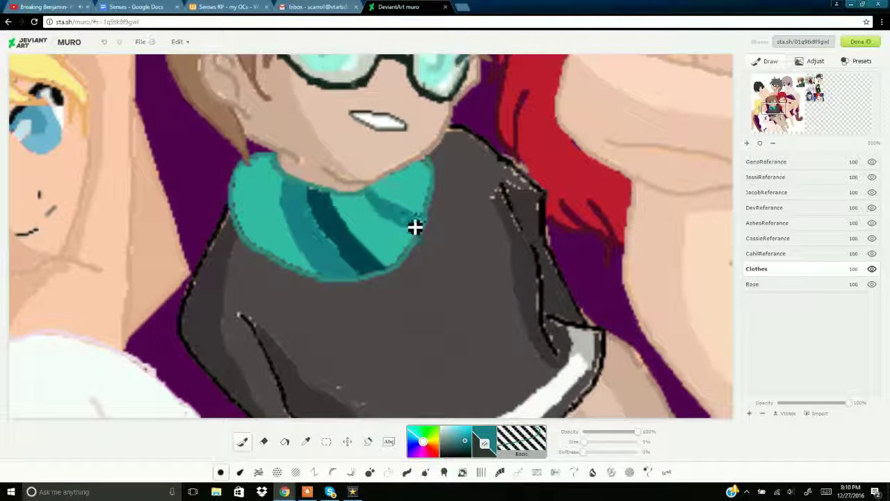
Switch to YouTube, search for "one hour of music to draw to", and start another search with "one hour of tw"
type("one hour of music to draw to")
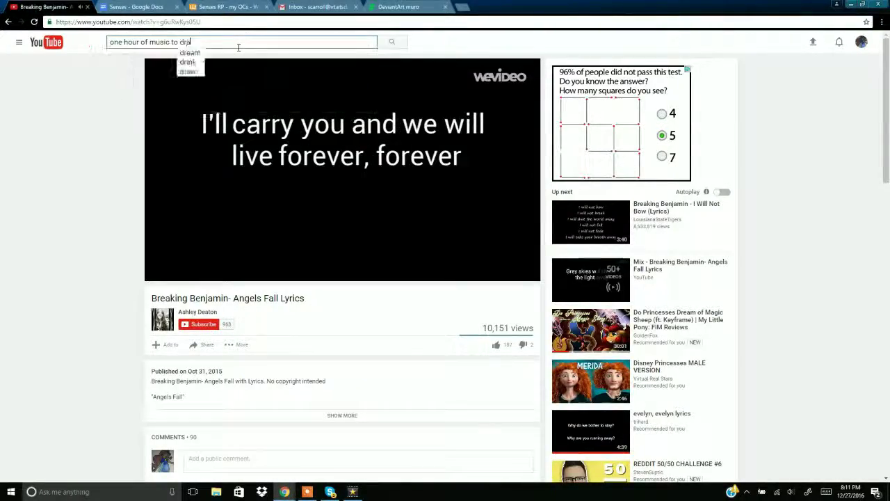
key("Return")
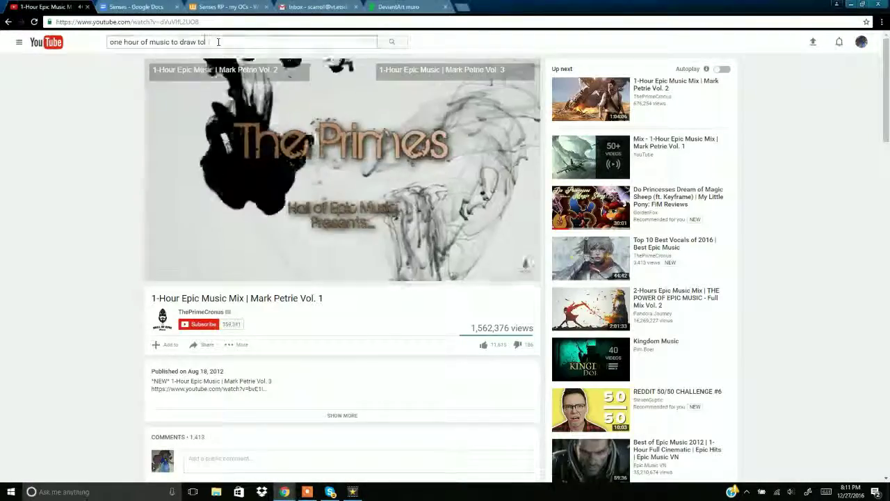
type("one hour of tw")
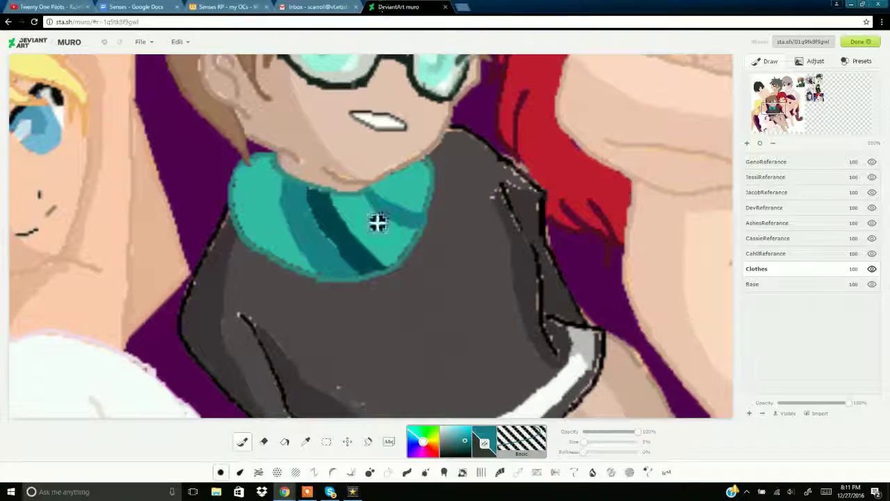
Return to DeviantArt muro, sample the scarf's darkest teal and paint matching stripes on its right side and far left side
left_click(350, 261)
mouse_move(372, 186)
left_mouse_down()
mouse_move(424, 201)
mouse_move(381, 196)
left_mouse_up()
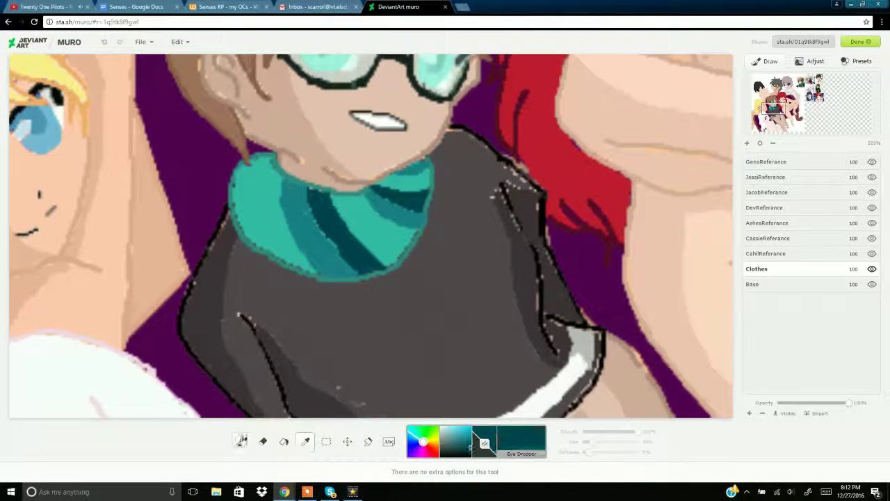
left_click(407, 179, "alt")
mouse_move(274, 165)
left_mouse_down()
mouse_move(260, 189)
mouse_move(256, 245)
left_mouse_up()
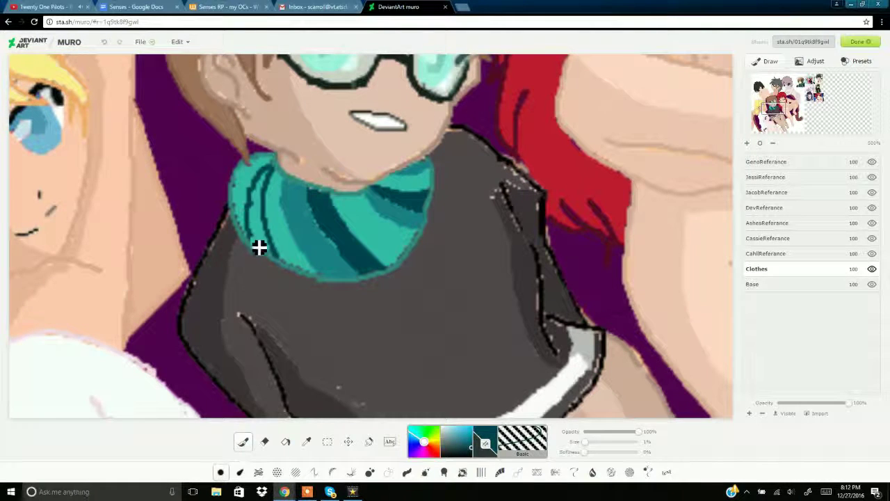
left_click(286, 441)
left_click(260, 212)
Sample the medium teal and brush it alongside the dark stripe on the scarf's left side
left_click(243, 443)
left_click(287, 189, "alt")
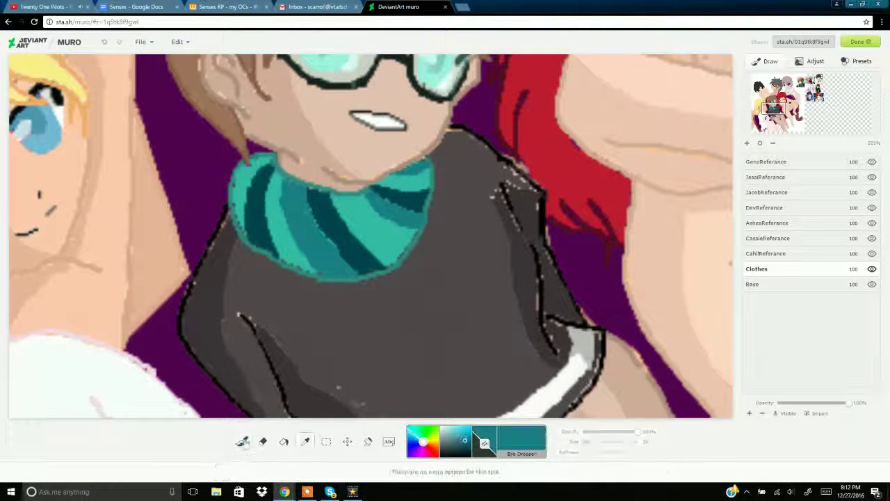
mouse_move(250, 183)
left_mouse_down()
mouse_move(240, 210)
mouse_move(257, 248)
left_mouse_up()
Sample a near-black green from the reference scarf and outline two check patches across the scarf's upper left folds
left_click(800, 81)
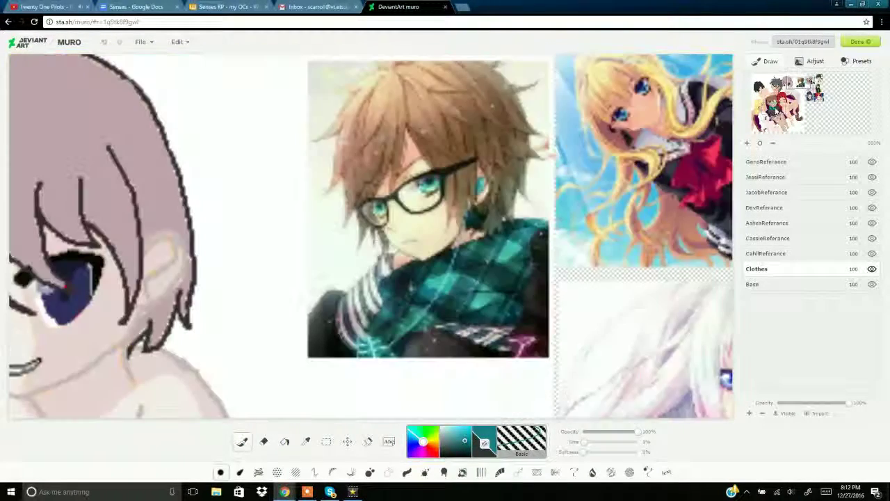
left_click(773, 107)
left_click(801, 84)
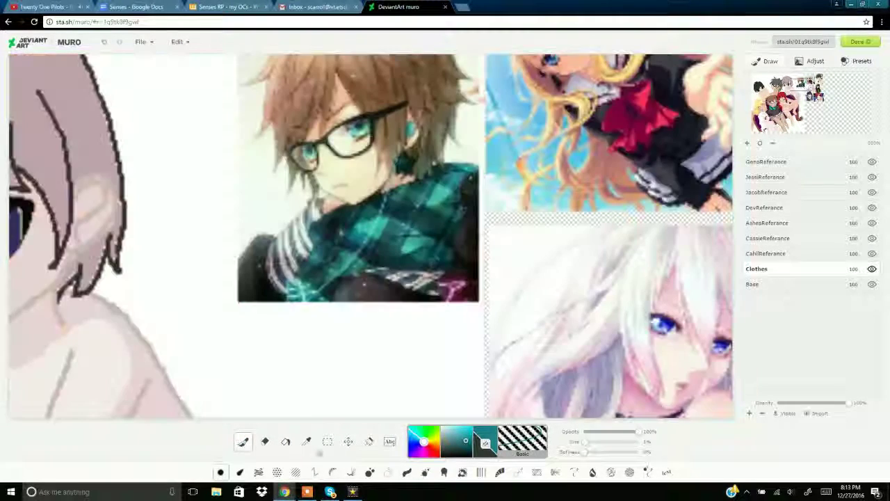
left_click(394, 255, "alt")
scroll(272, 278, "down", 5)
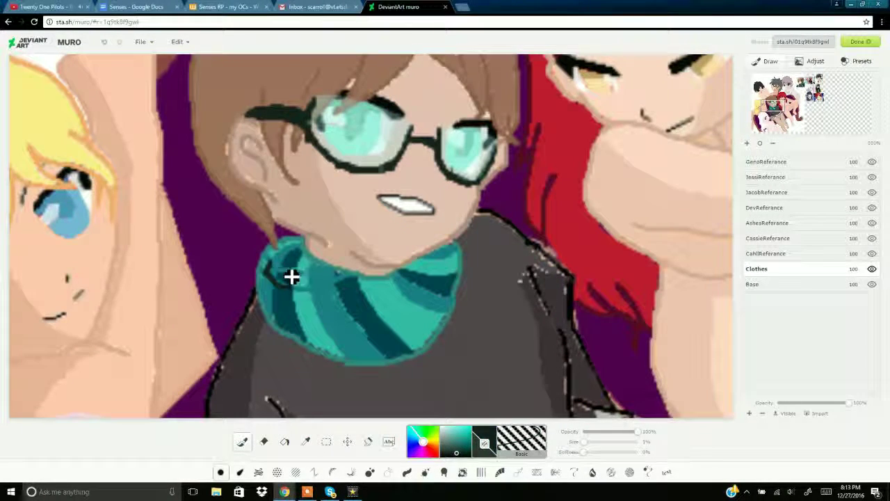
left_click_drag(312, 288, 338, 276)
Extend the check patches' outlines downward and paint them solid with near-black green on the scarf's upper left
left_click(305, 441)
left_click(353, 289)
left_click(243, 446)
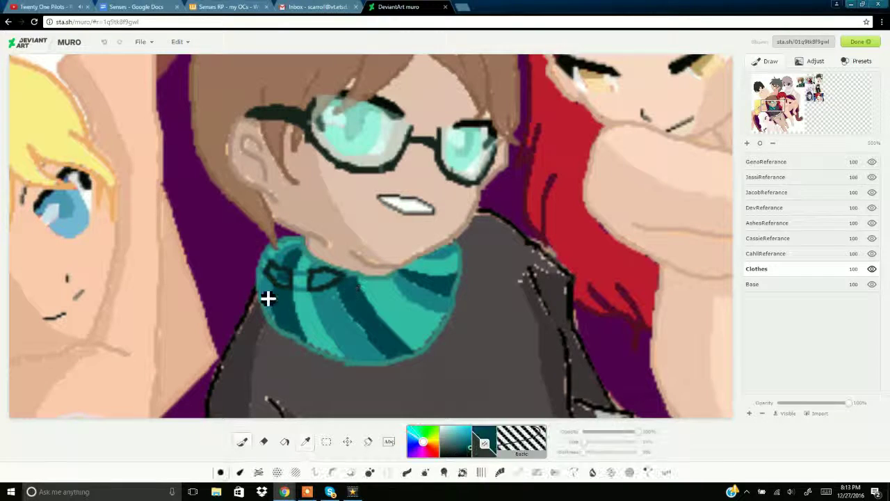
left_click_drag(291, 310, 347, 295)
left_click(317, 290, "alt")
mouse_move(268, 297)
left_mouse_down()
mouse_move(294, 312)
mouse_move(316, 304)
left_mouse_up()
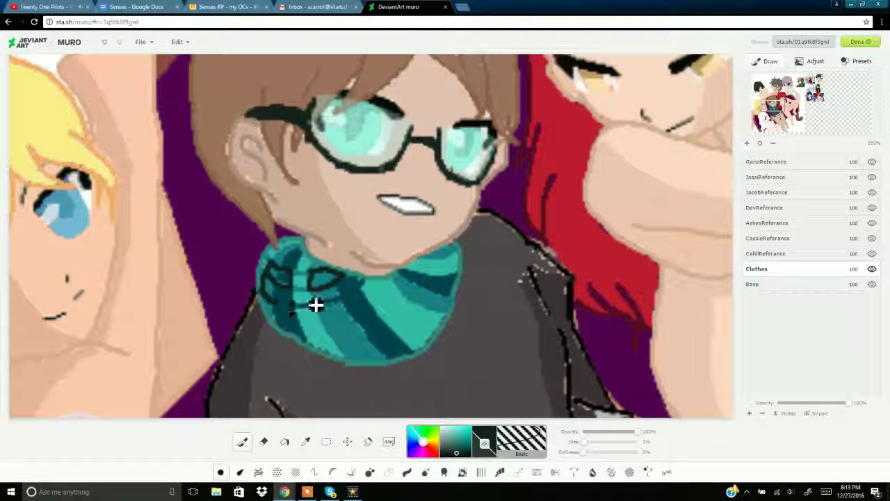
mouse_move(277, 274)
left_mouse_down()
mouse_move(290, 307)
mouse_move(280, 272)
mouse_move(277, 295)
mouse_move(293, 282)
mouse_move(322, 291)
left_mouse_up()
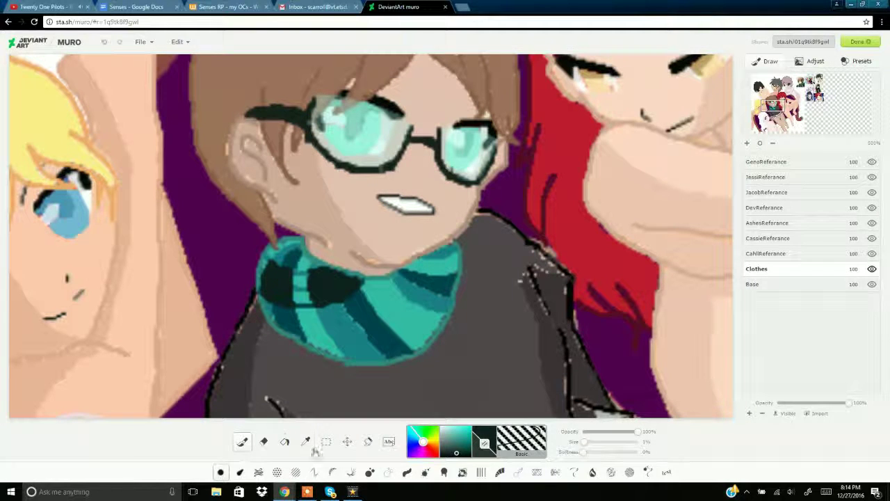
Sample the scarf's dark and medium teals and brush crossing stripes below the black checks and through its centre
left_click(284, 440)
left_click(242, 443)
left_click(305, 441)
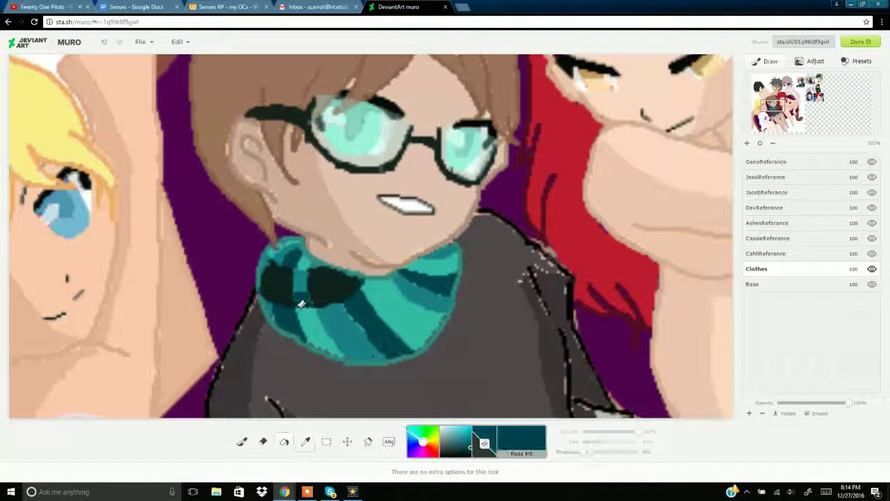
left_click(242, 441)
left_click(305, 441)
left_click(301, 295)
left_click(243, 442)
mouse_move(352, 310)
left_mouse_down()
mouse_move(384, 284)
mouse_move(374, 336)
mouse_move(398, 280)
left_mouse_up()
left_click(306, 441)
left_click(388, 341)
left_click(242, 442)
left_click(305, 441)
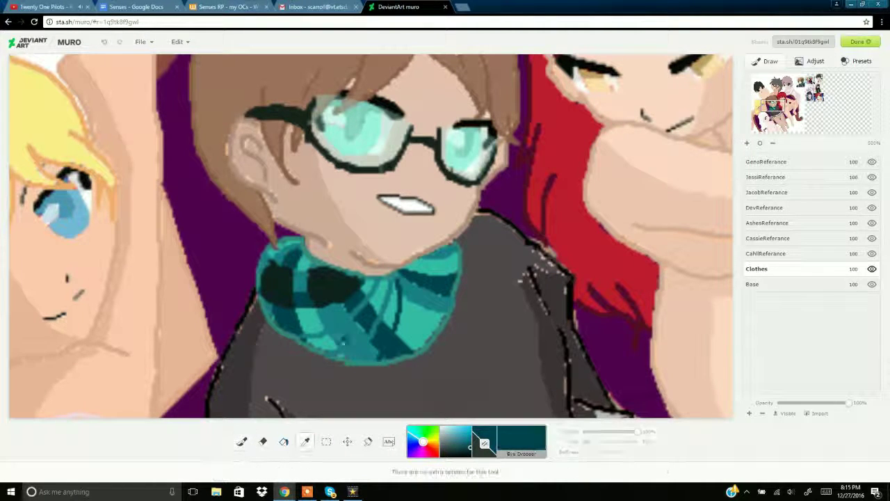
Sample the near-black green and outline a large check patch at the scarf's bottom centre, painting its interior solid
left_click(334, 286)
left_click(242, 442)
left_click_drag(327, 331, 357, 364)
mouse_move(329, 331)
left_mouse_down()
mouse_move(361, 368)
mouse_move(372, 306)
left_mouse_up()
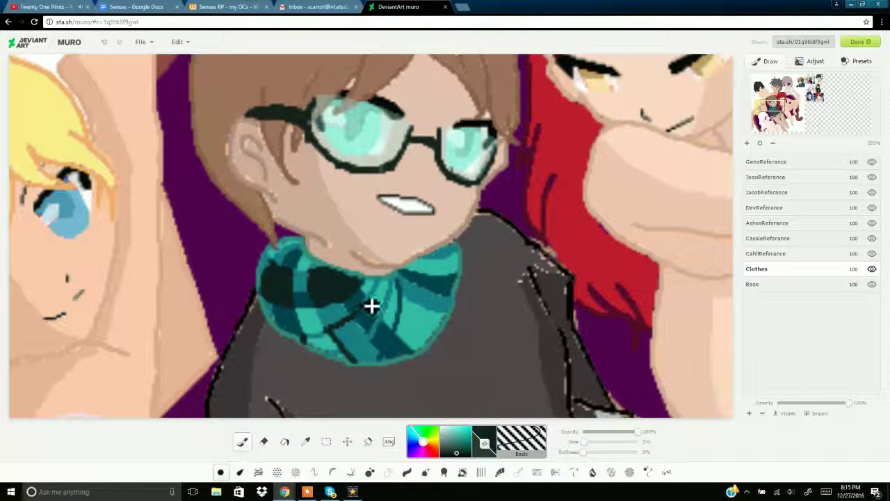
left_click(282, 442)
key("b")
left_click_drag(360, 352, 348, 347)
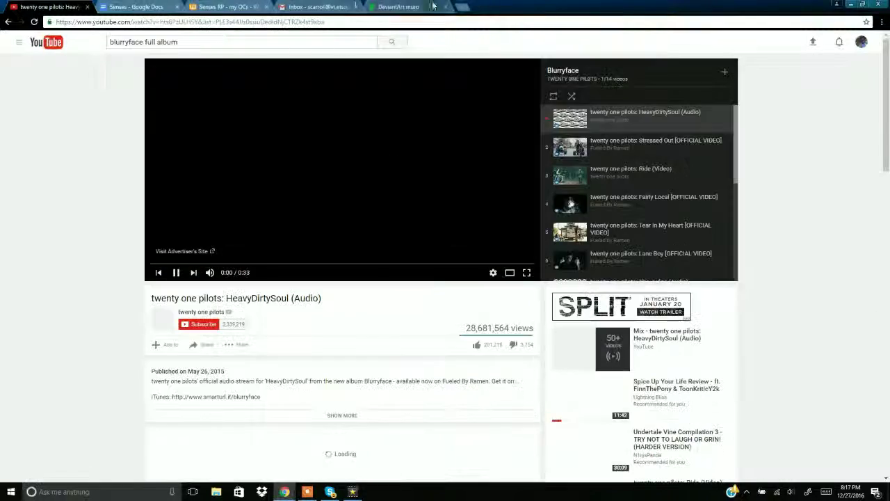
left_click(409, 6)
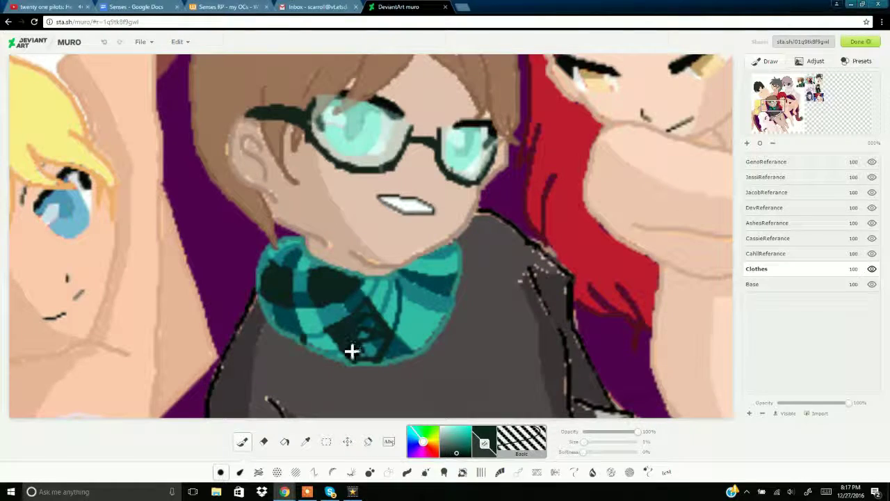
Sample the medium and dark teals and recolour the stripe segments around the scarf's bottom-centre check
left_click(306, 441)
left_click(340, 311)
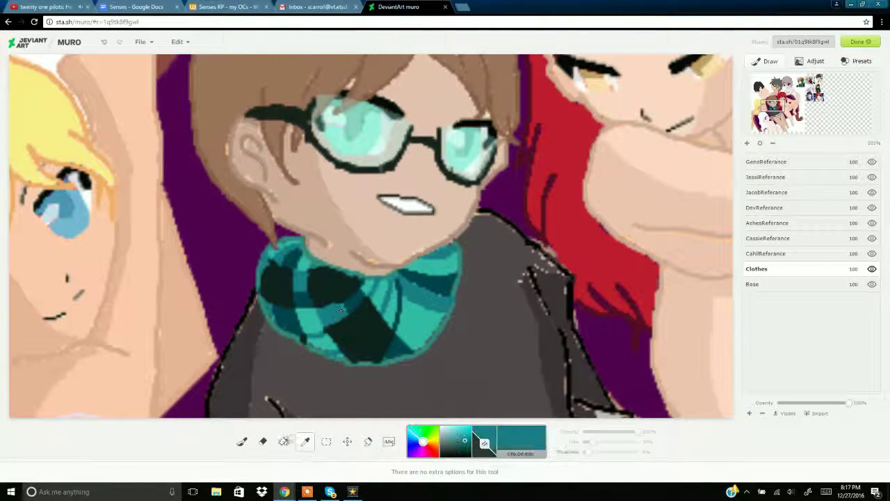
left_click(241, 443)
left_click(306, 440)
left_click(395, 349)
left_click(284, 442)
left_click(391, 307)
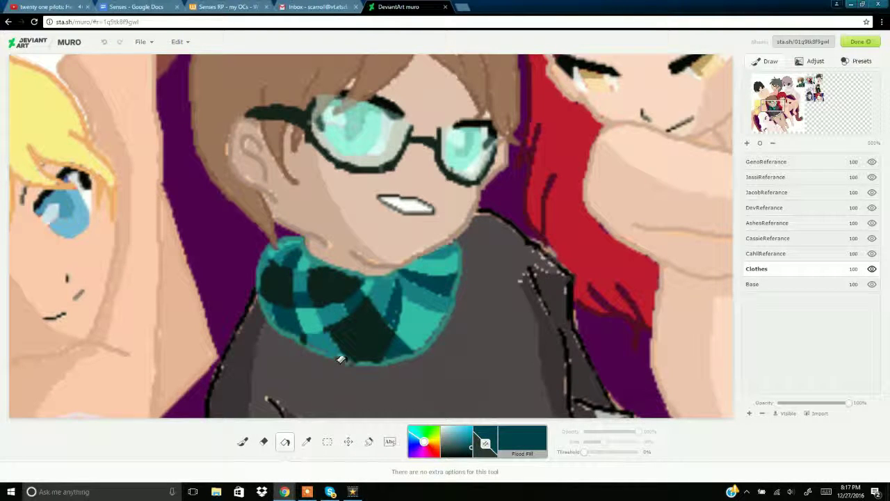
left_click(243, 443)
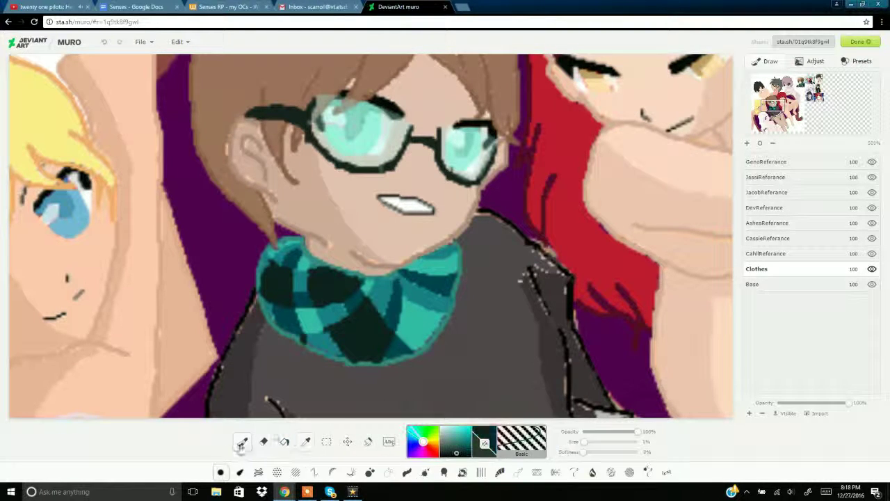
Add a medium teal cross stripe and near-black green check patches on the scarf's right side
left_click(441, 311)
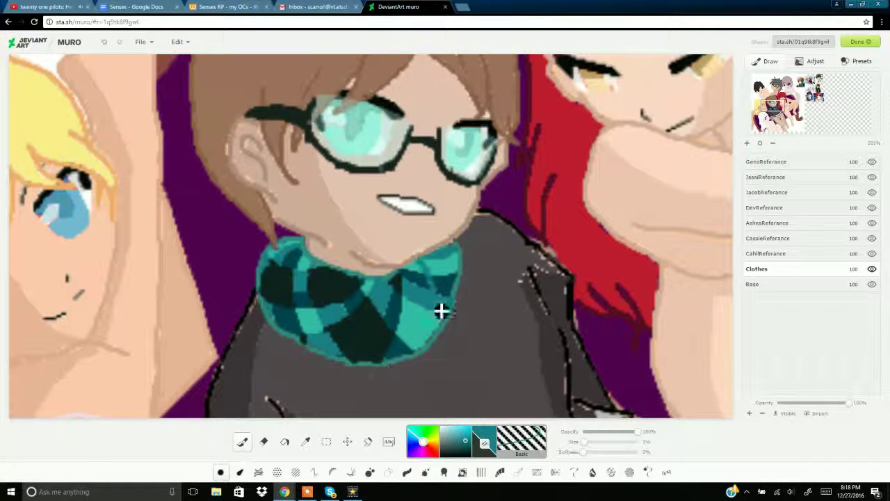
left_click(306, 442)
left_click(409, 283)
left_click(242, 443)
mouse_move(435, 254)
left_mouse_down()
mouse_move(454, 274)
mouse_move(440, 309)
mouse_move(442, 298)
left_mouse_up()
left_click(305, 442)
left_click(379, 306)
left_click(242, 442)
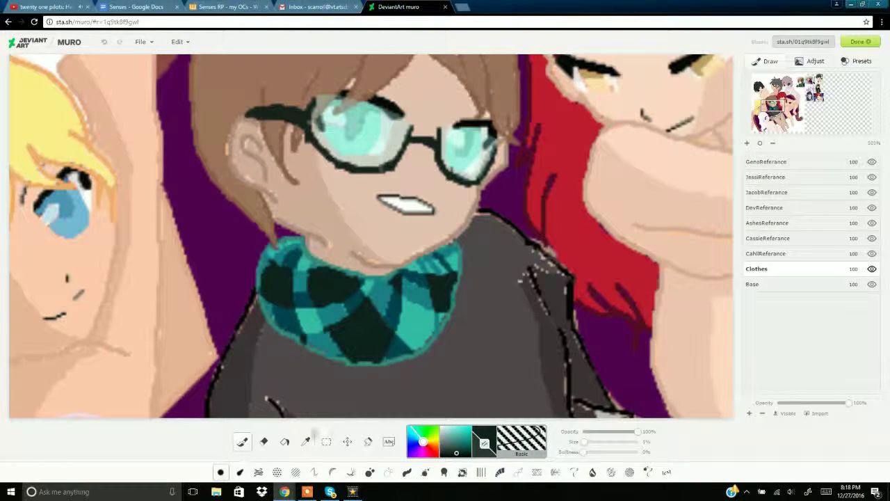
Fill and touch up the checks on the scarf's upper right with the sampled dark teal and near-black green
left_click(305, 440)
left_click(306, 441)
left_click(412, 279)
left_click(284, 443)
left_click(438, 267)
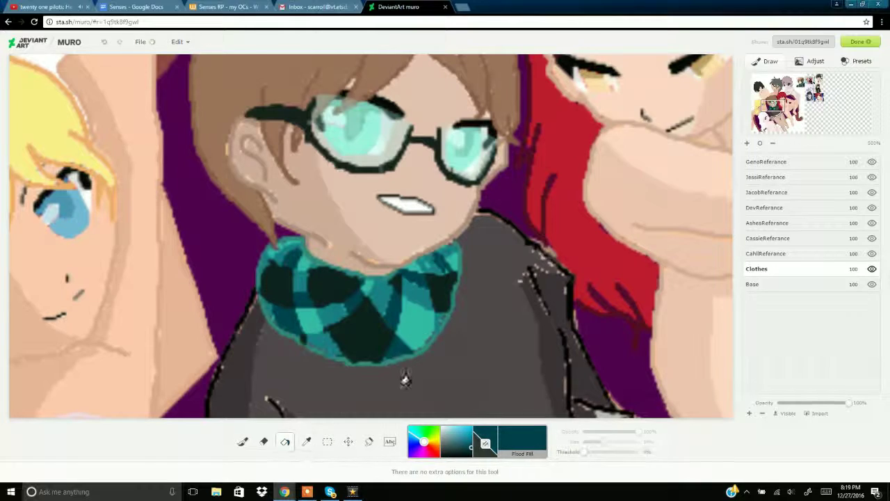
left_click(242, 442)
left_click_drag(447, 274, 453, 267)
left_click(305, 441)
left_click(321, 342)
left_click(242, 441)
left_click(306, 442)
left_click(358, 326)
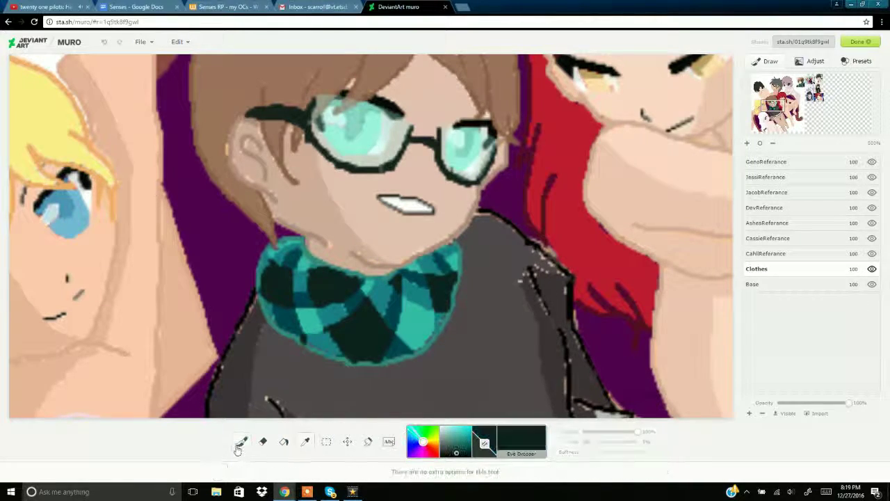
left_click(242, 442)
Reset the zoom to 100% and delete the CahllReferance layer
left_click(758, 142)
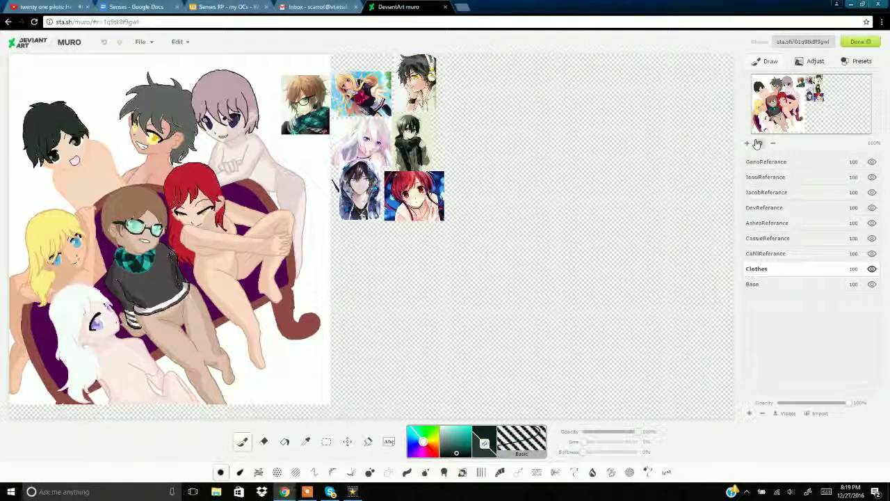
left_click(306, 441)
left_click(771, 255)
left_click(762, 413)
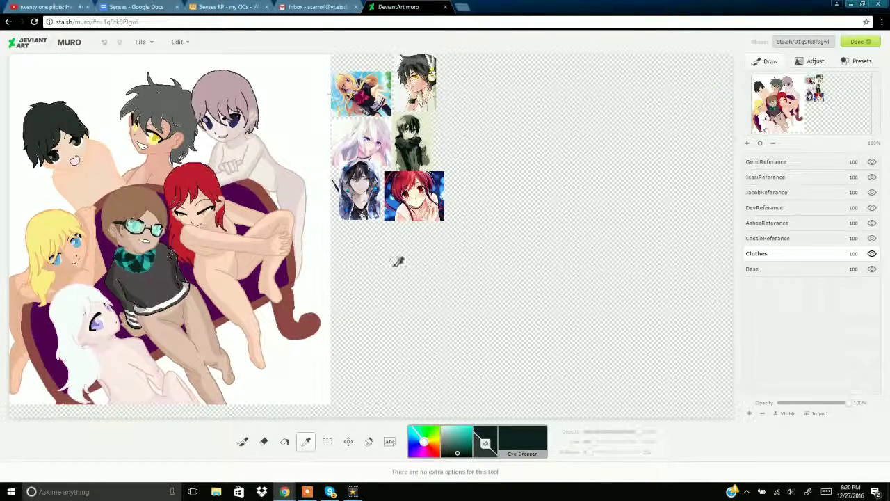
Sample a dark navy from the blonde girl's reference uniform and return to the brush
left_click(747, 142)
left_click(752, 161)
double_click(752, 161)
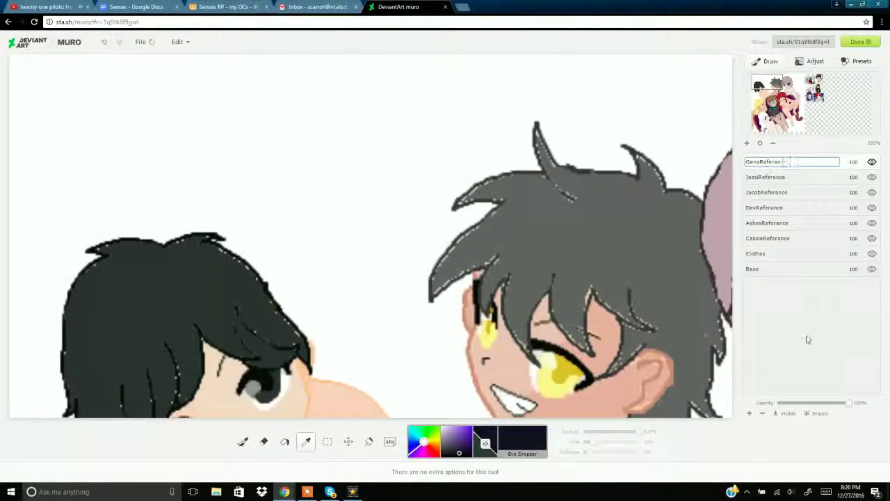
left_click(747, 142)
left_click(758, 109)
left_click(242, 442)
left_click(808, 80)
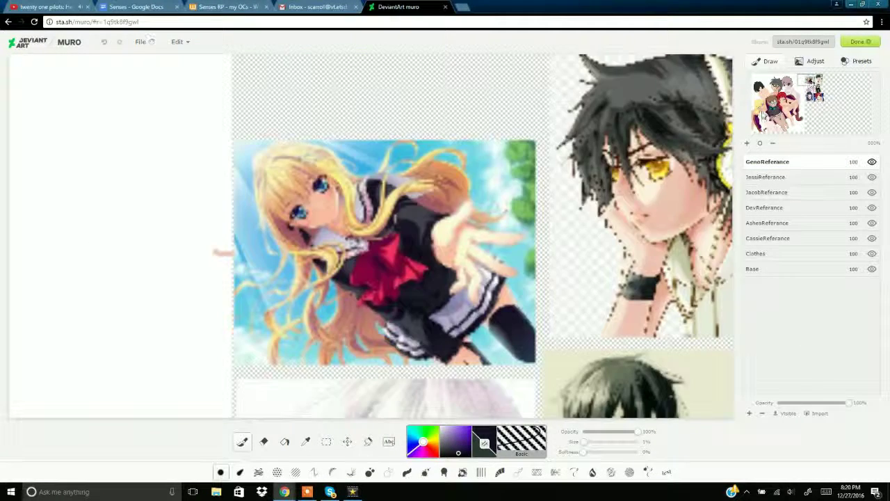
On the Base layer, outline the blonde character's raised sleeve, cuff and neckline edge with dark navy lines
left_click(761, 113)
left_click(779, 267)
left_click(761, 106)
mouse_move(373, 147)
left_mouse_down()
mouse_move(439, 148)
mouse_move(437, 353)
left_mouse_up()
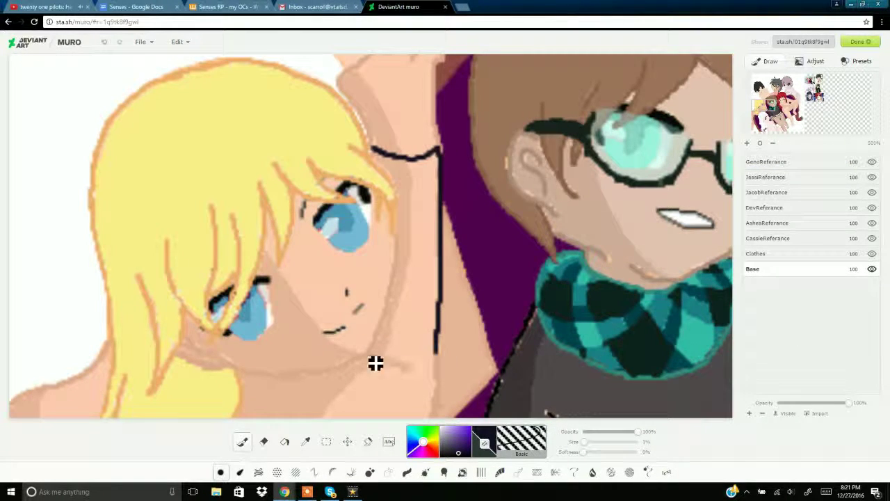
left_click_drag(369, 356, 409, 370)
left_click_drag(436, 354, 433, 418)
left_click(760, 110)
mouse_move(434, 292)
left_mouse_down()
mouse_move(431, 317)
mouse_move(494, 243)
left_mouse_up()
left_click_drag(443, 92, 494, 242)
left_click(761, 106)
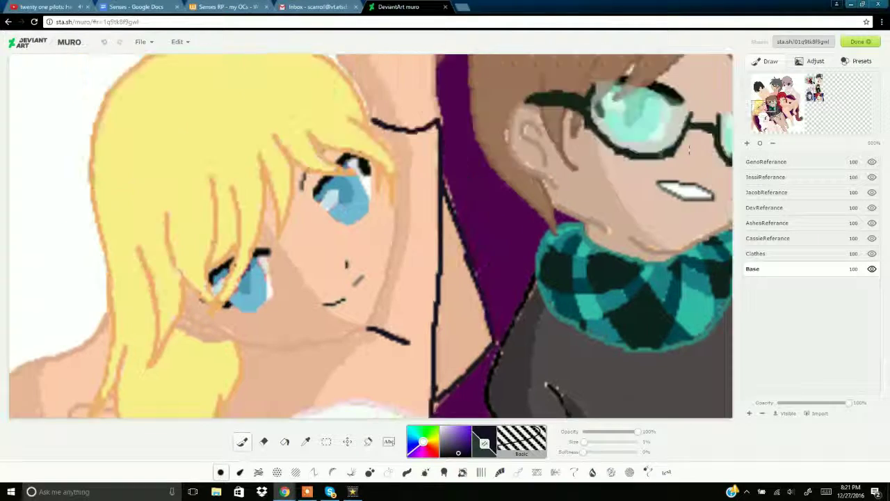
Outline the blonde character's lower chest edge, waist hem and other shoulder's sleeve in dark navy
left_click(760, 110)
left_click_drag(224, 326, 249, 341)
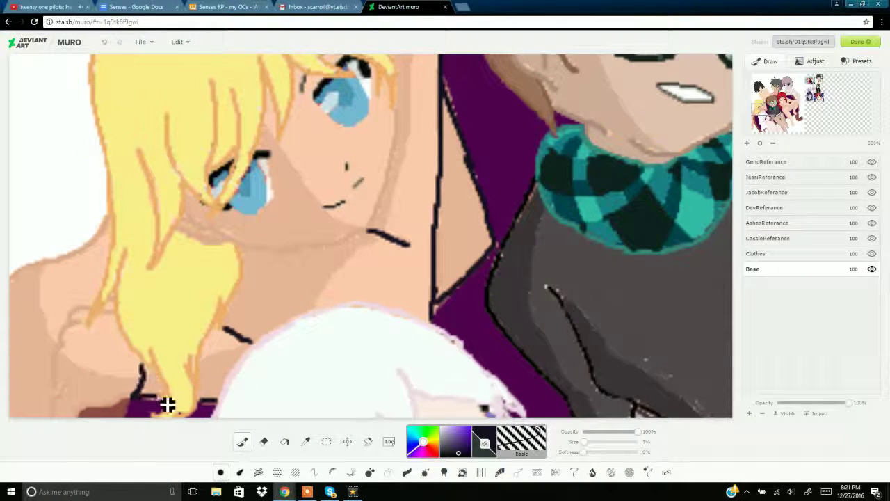
left_click(761, 111)
left_click_drag(28, 225, 55, 296)
mouse_move(28, 222)
left_mouse_down()
mouse_move(83, 212)
mouse_move(109, 173)
left_mouse_up()
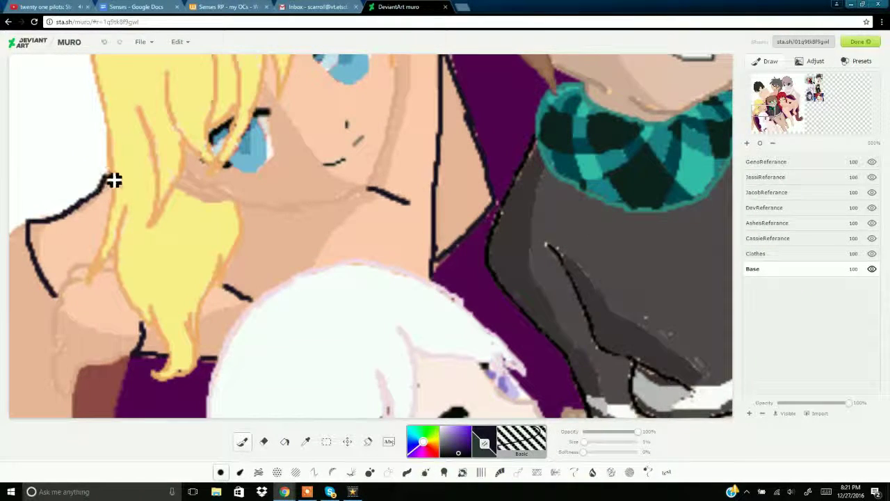
Sample a slate grey from the reference uniform and flood-fill the light areas of the blonde character's sleeves and chest
left_click(305, 442)
left_click(808, 85)
left_click(446, 222)
left_click(284, 443)
left_click(761, 104)
left_click(418, 313)
left_click(761, 113)
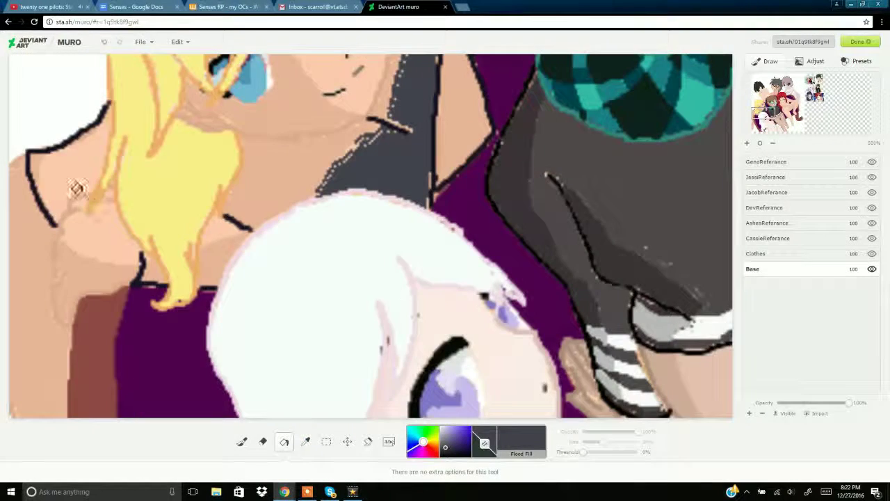
left_click(76, 188)
left_click(222, 231)
Brush slate grey over the unfilled gaps along the edges of the blonde character's chest and raised sleeve
scroll(230, 313, "up", 1)
left_click(242, 440)
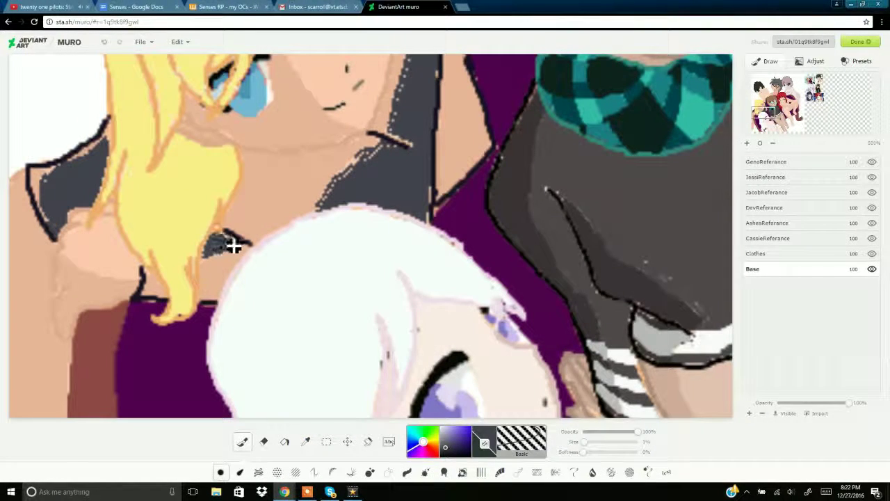
mouse_move(420, 152)
left_mouse_down()
mouse_move(346, 186)
mouse_move(324, 213)
left_mouse_up()
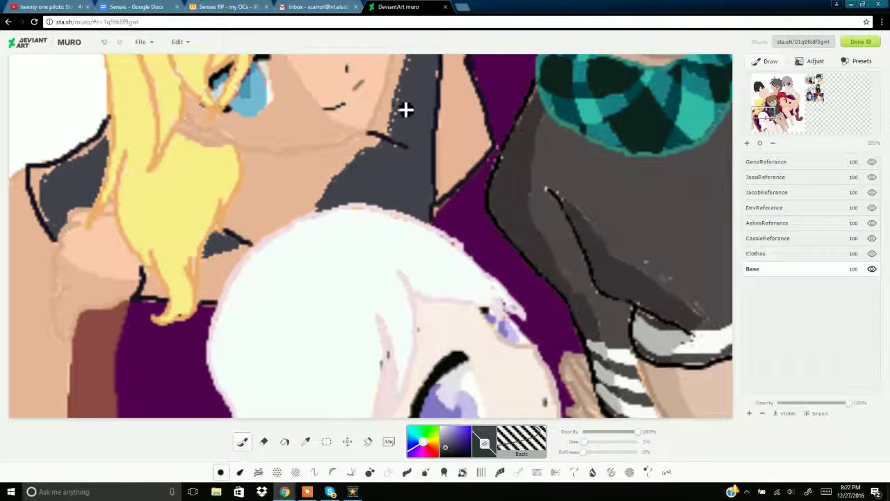
scroll(371, 260, "up", 3)
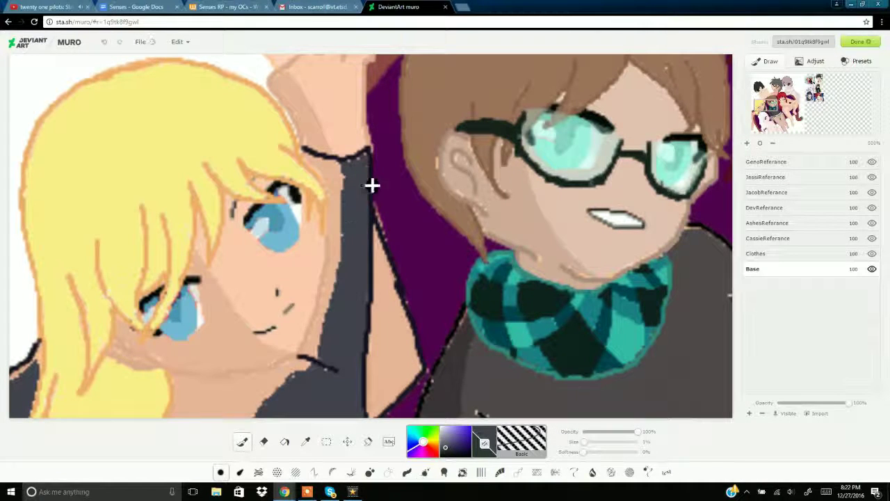
Colour the shaded areas of the blonde character's top charcoal and brush over the remaining skin-coloured gaps along their edges
scroll(435, 220, "down", 3)
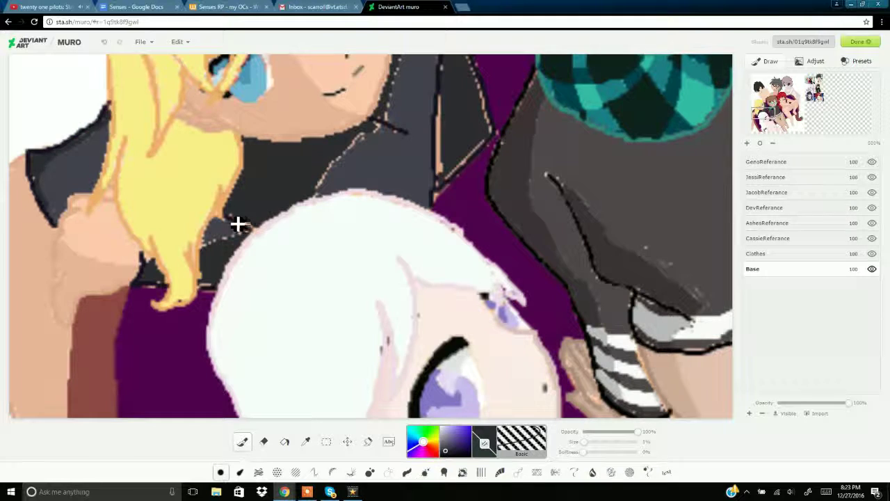
left_click_drag(318, 200, 378, 135)
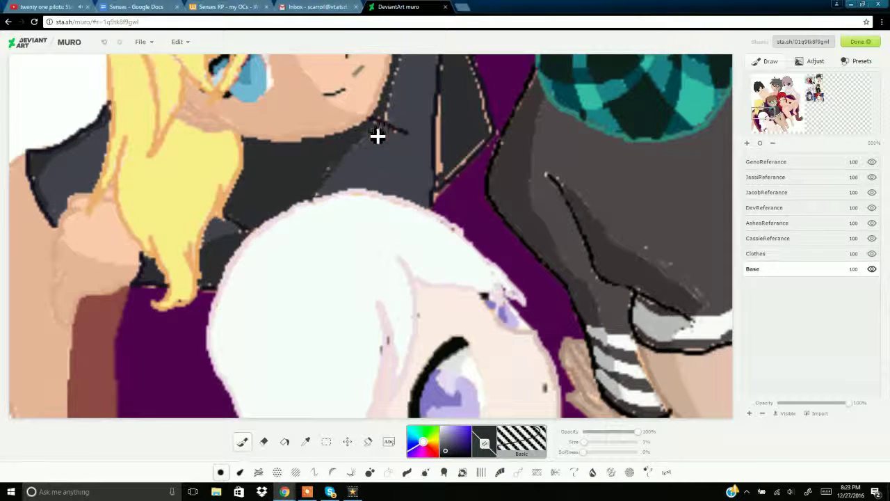
key("ctrl+plus")
left_click_drag(486, 105, 488, 198)
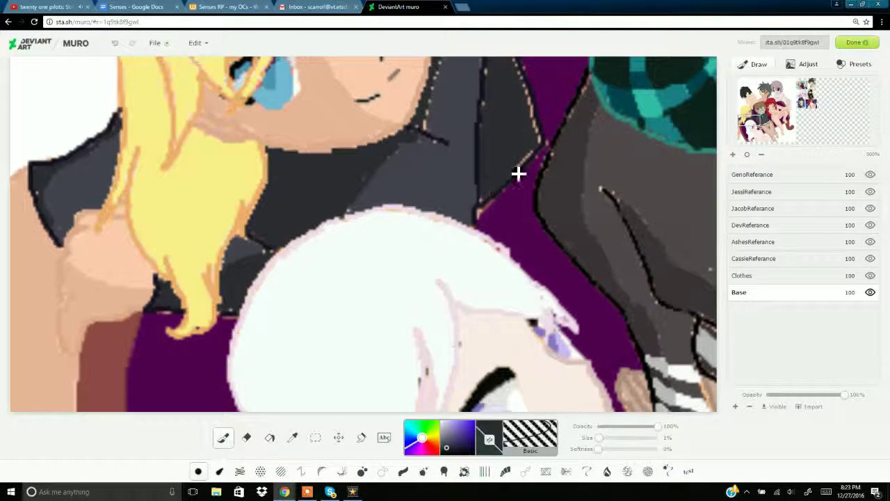
left_click_drag(527, 90, 544, 142)
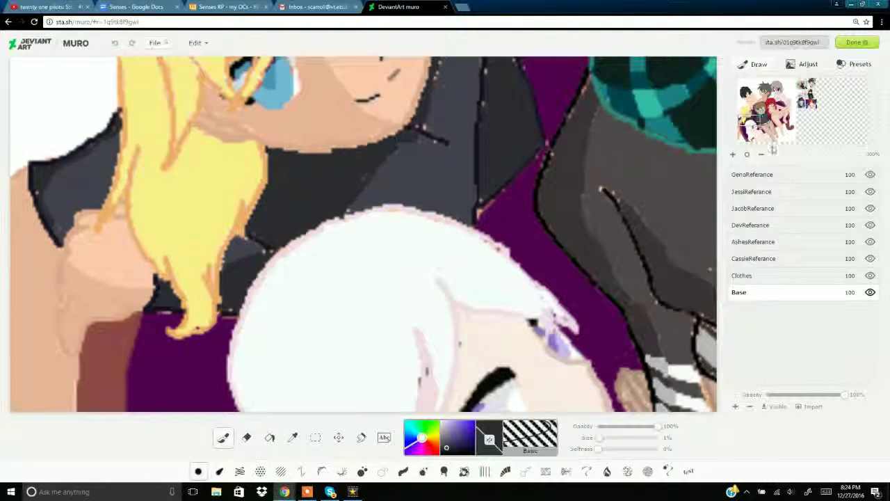
scroll(417, 83, "up", 2)
left_click_drag(457, 68, 393, 266)
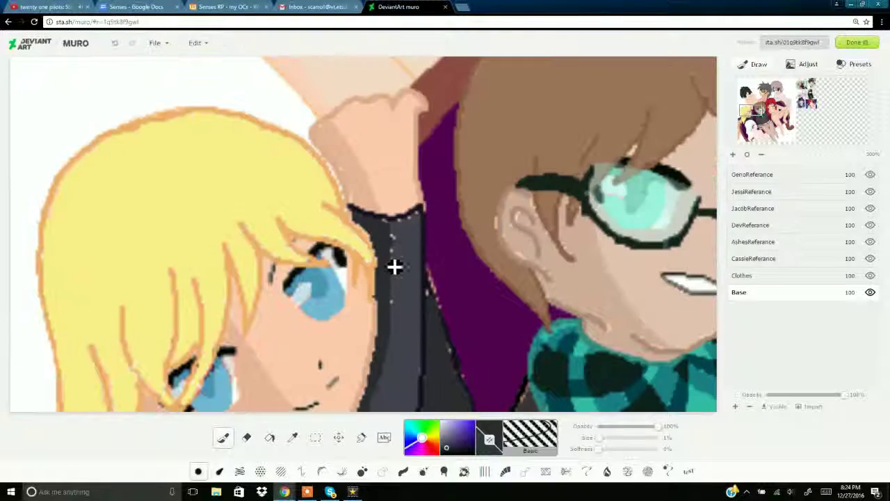
Sample purple from the blonde girl's reference skirt and use it for the hem line of the character's skirt
left_click_drag(752, 114, 802, 87)
left_click(292, 437)
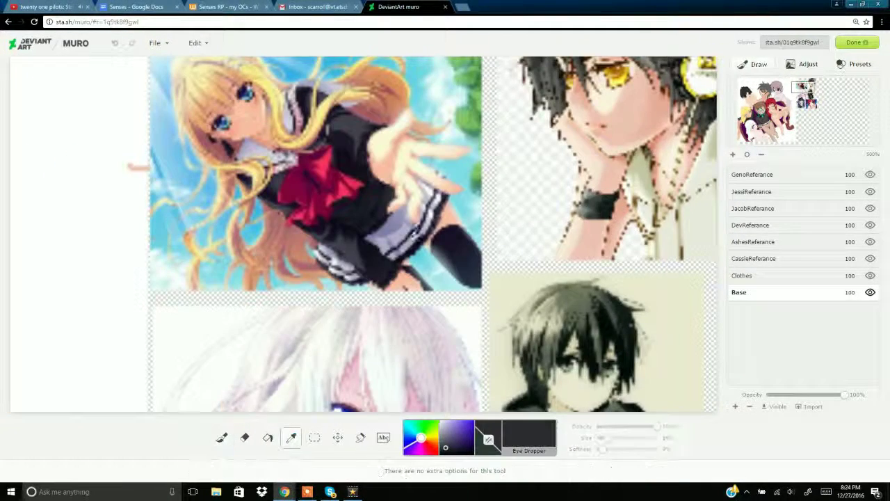
left_click(356, 351)
left_click(749, 128)
left_click(223, 441)
left_click(801, 101)
left_click(292, 437)
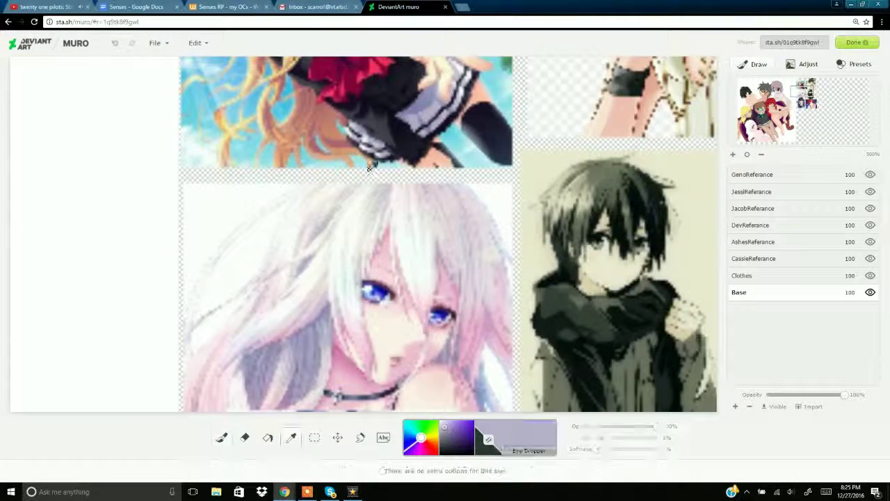
left_click(382, 306)
left_click(747, 122)
scroll(528, 292, "down", 4)
left_click(268, 437)
left_click(48, 171)
left_click(221, 444)
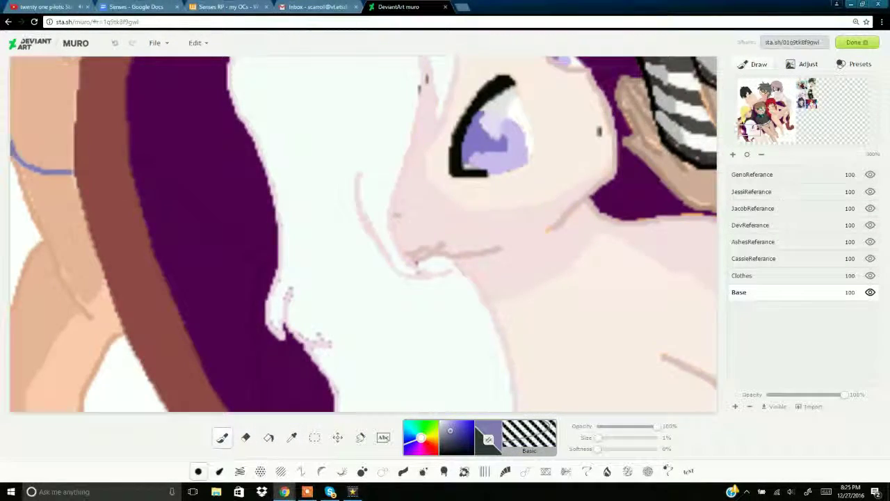
Sample the light lavender from the reference skirt and flood-fill the blonde character's skirt area
scroll(12, 150, "up", 4)
left_click(799, 91)
left_click(292, 438)
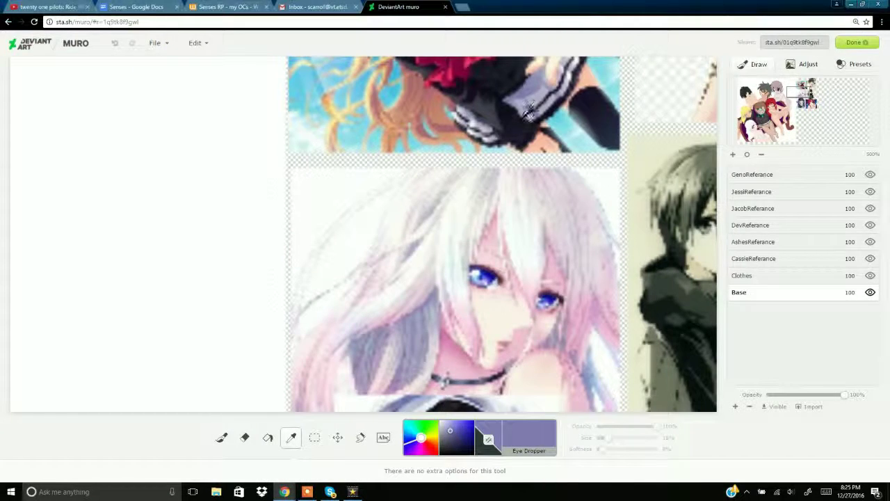
left_click(525, 116)
left_click(749, 125)
left_click(267, 438)
left_click(52, 233)
Sample charcoal from the blonde character's top and brush curved stripes across the skirt just above its hem
left_click(292, 437)
left_click(240, 132)
left_click(222, 437)
mouse_move(11, 276)
left_mouse_down()
mouse_move(37, 312)
mouse_move(72, 310)
left_mouse_up()
mouse_move(11, 257)
left_mouse_down()
mouse_move(34, 293)
mouse_move(72, 298)
left_mouse_up()
mouse_move(11, 270)
left_mouse_down()
mouse_move(38, 306)
mouse_move(9, 223)
mouse_move(70, 274)
left_mouse_up()
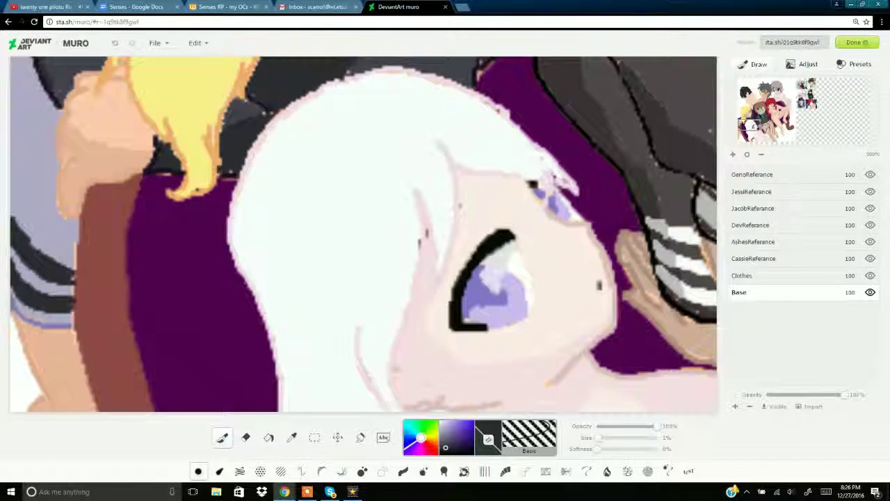
left_click(780, 128)
left_click(387, 230)
left_click(114, 44)
left_click(798, 91)
left_click(740, 130)
left_click(291, 437)
left_click(748, 126)
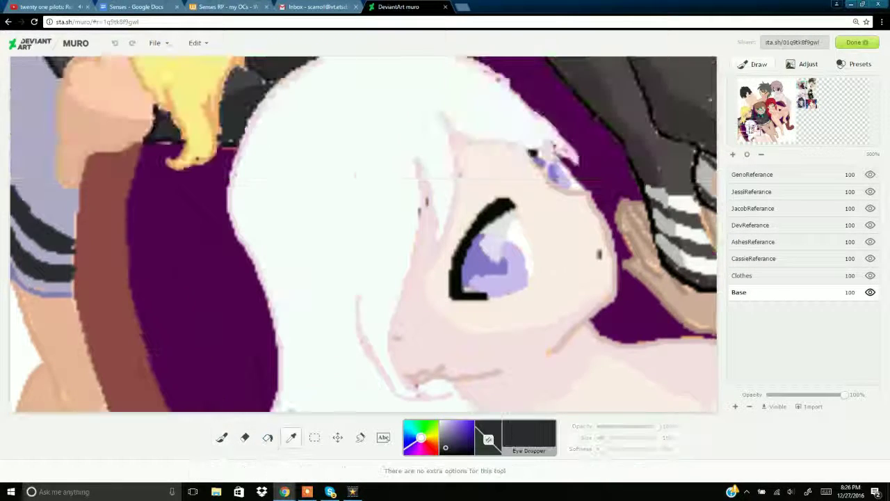
Brush dark outlines for the blonde character's stocking, from its angled top edge across the thigh down along the lower leg
key("b")
scroll(44, 222, "down", 5)
mouse_move(42, 215)
left_mouse_down()
mouse_move(123, 314)
mouse_move(10, 284)
left_mouse_up()
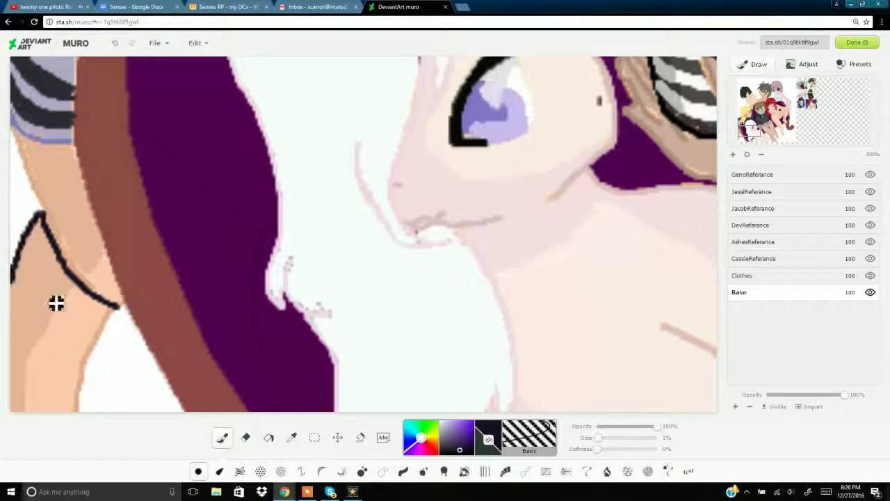
left_click_drag(114, 308, 73, 411)
scroll(67, 296, "down", 3)
left_click_drag(68, 296, 91, 226)
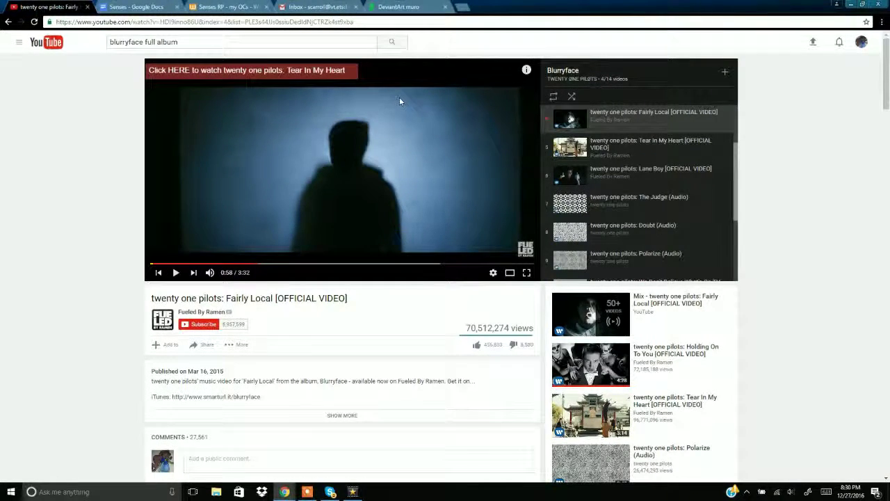
Return to the DeviantArt muro drawing, sample charcoal and flood-fill the shaded area of the blonde character's stocking
left_click(397, 7)
left_click(290, 437)
scroll(199, 278, "up", 6)
left_click(43, 309)
left_click(268, 437)
scroll(45, 315, "down", 3)
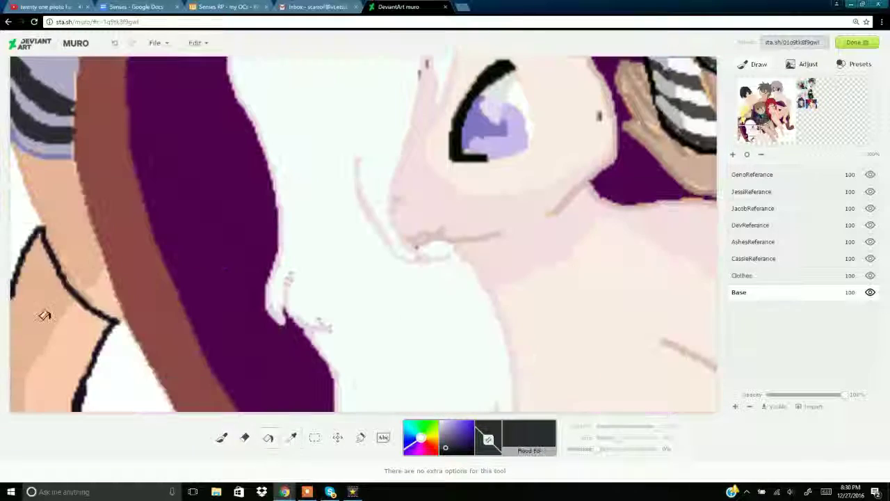
left_click(44, 315)
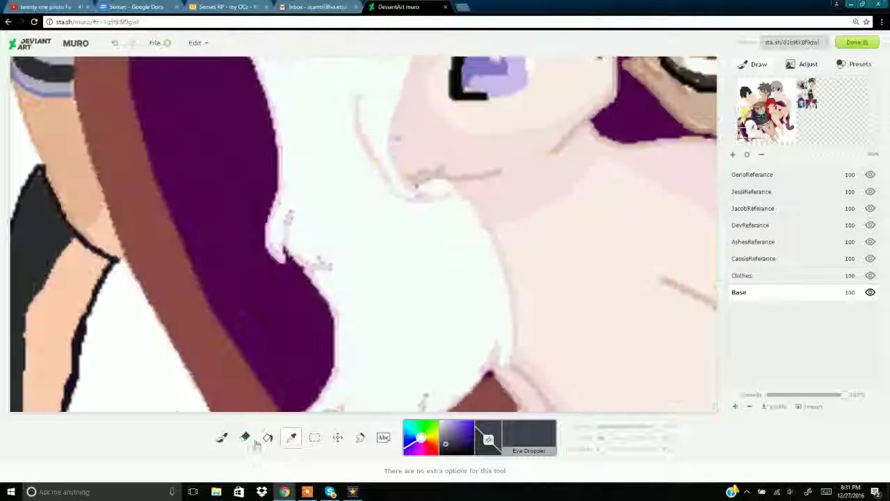
Flood-fill the lit area of the blonde character's stocking with lighter charcoal and brush over the remaining skin-coloured gaps
left_click(268, 437)
left_click(41, 299)
key("b")
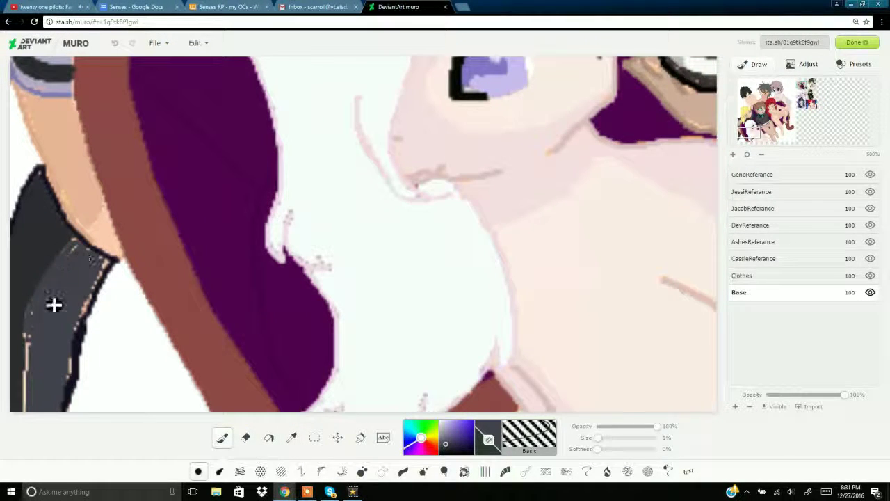
left_click_drag(54, 304, 33, 360)
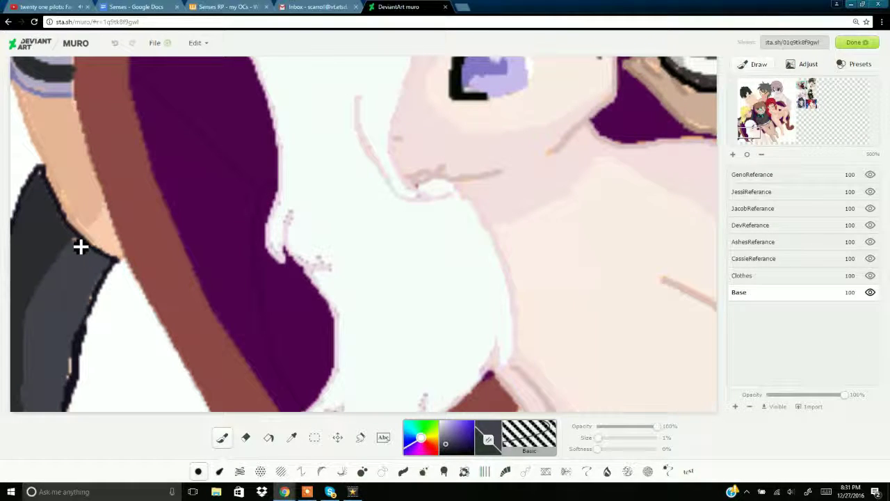
scroll(84, 271, "down", 3)
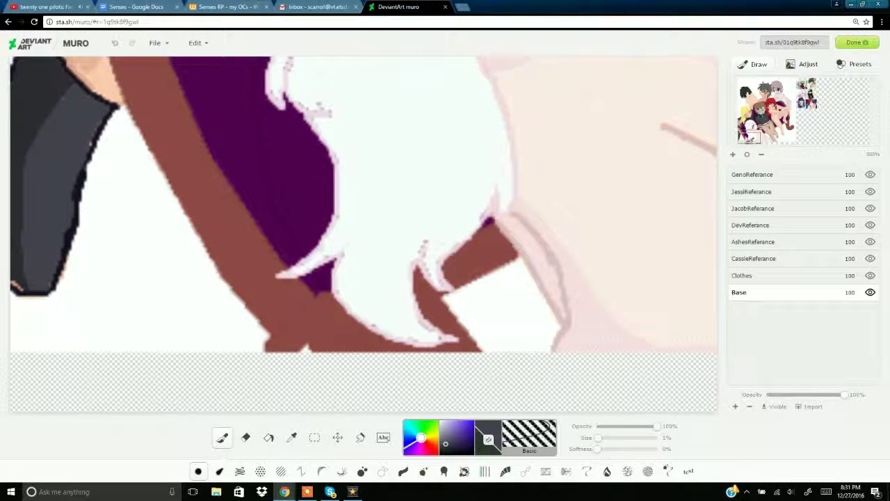
Delete the CassieReferance layer
left_click_drag(752, 138, 789, 108)
left_click(753, 258)
left_click(749, 407)
left_click(797, 103)
On the Clothes layer, brush black trouser outlines for the character with glasses along the hip beside the sleeve and the thigh crease
left_click(769, 127)
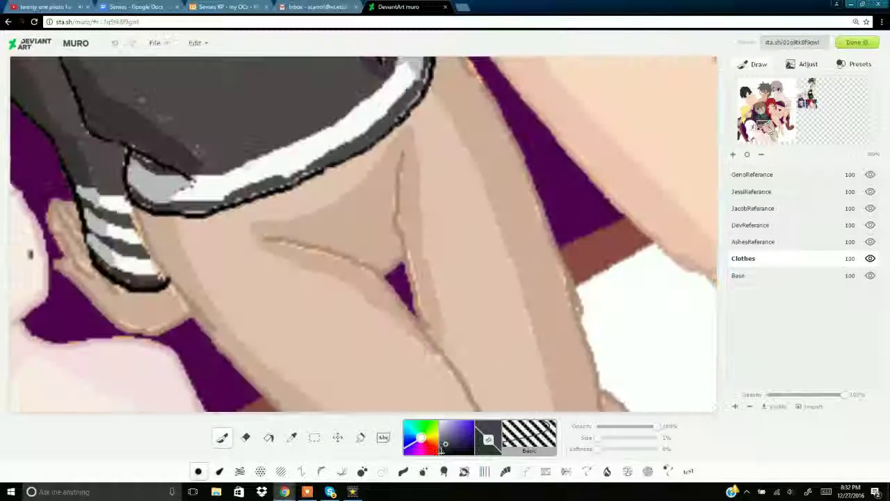
left_click(441, 451)
mouse_move(261, 237)
left_mouse_down()
mouse_move(369, 271)
mouse_move(442, 353)
left_mouse_up()
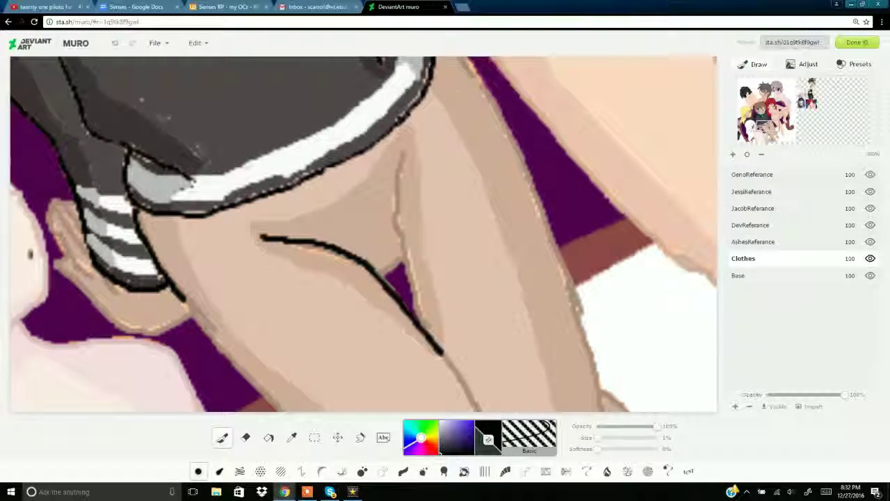
left_click(772, 134)
left_click_drag(457, 272, 502, 223)
left_click(773, 139)
left_click(761, 131)
left_click_drag(384, 160, 399, 182)
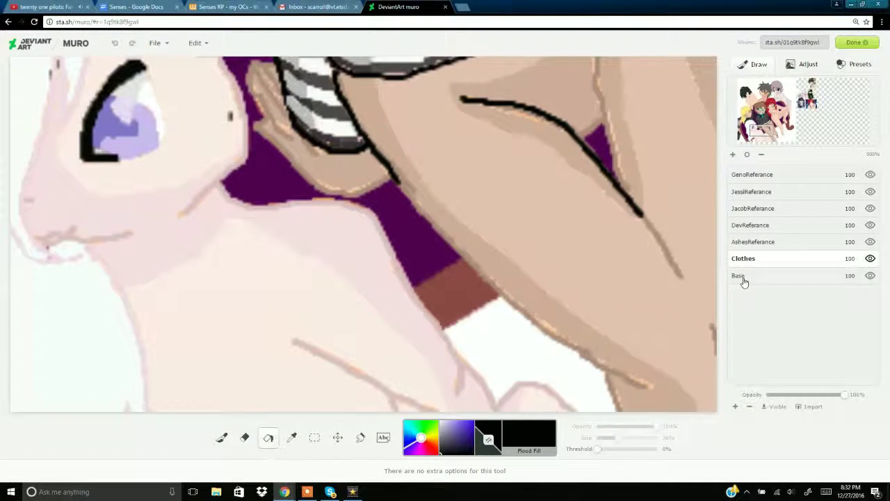
On the Base layer, extend the trouser outline and flood-fill the existing thigh and hip lines black
left_click(739, 276)
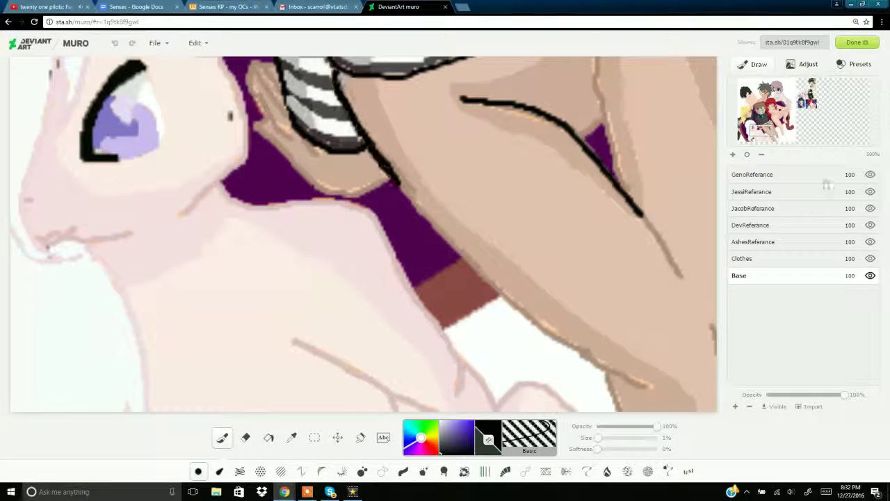
left_click(775, 132)
left_click_drag(441, 276, 393, 339)
left_click(768, 124)
left_click(268, 437)
left_click(304, 339)
left_click(377, 357)
left_click(381, 304)
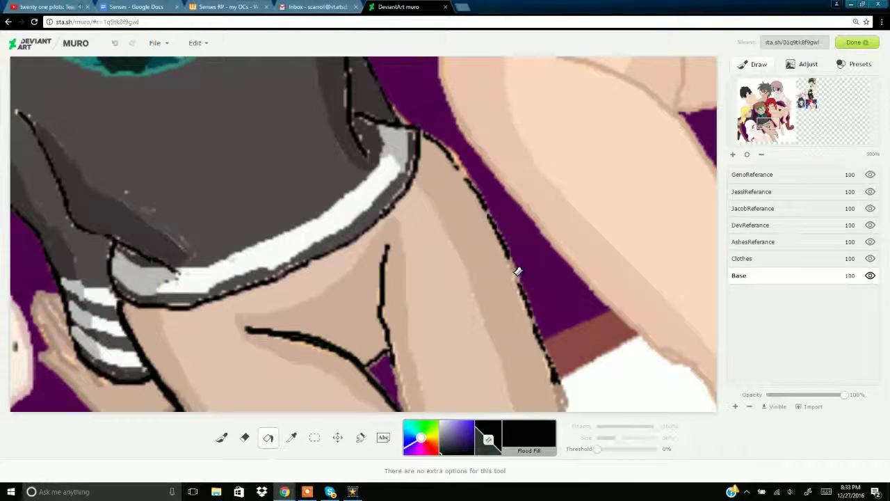
Flood-fill the trouser lines around the knee and inner-leg crease black, undoing the fill that covers the legs
left_click(769, 135)
left_click(475, 211)
left_click(469, 197)
left_click(470, 194)
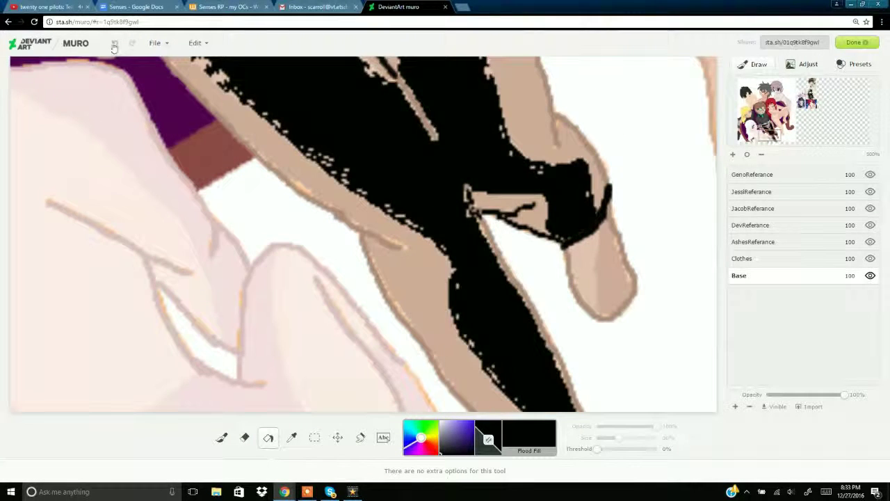
left_click(115, 44)
left_click(402, 83)
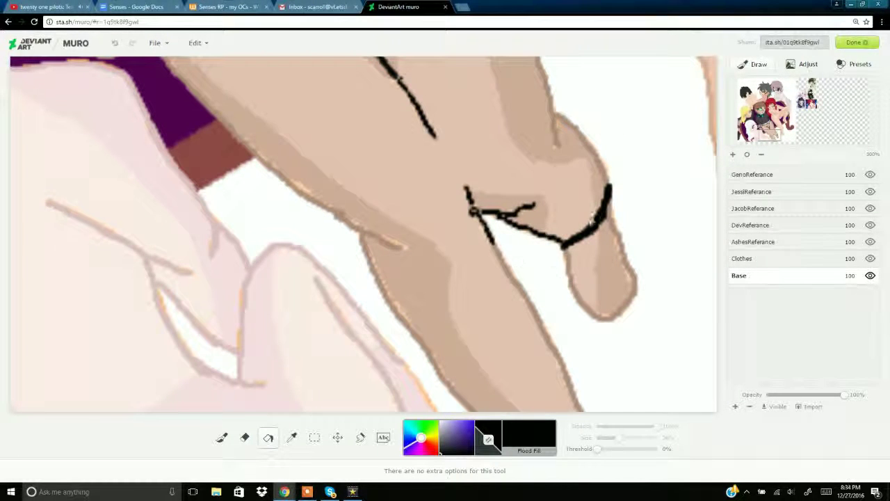
Flood-fill the front leg's outer line black from the hand to the knee crease, undoing one misplaced fill
left_click(771, 125)
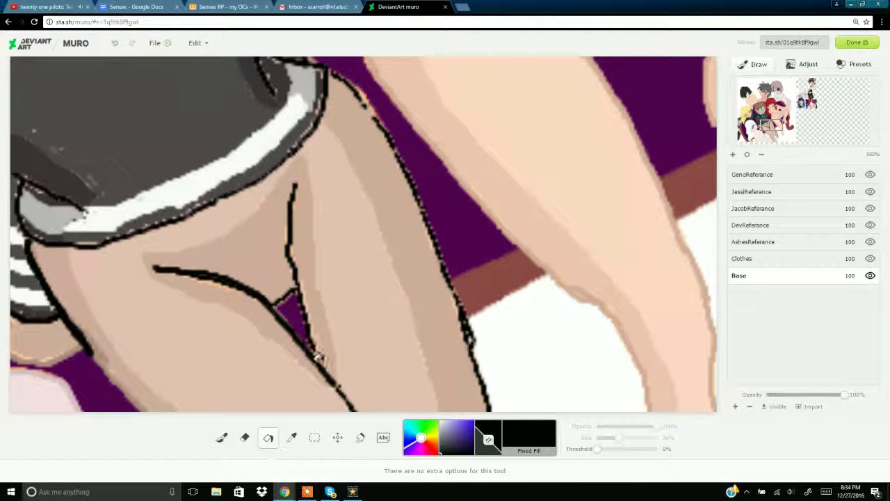
left_click(764, 135)
left_click(433, 201)
left_click(115, 43)
left_click(401, 128)
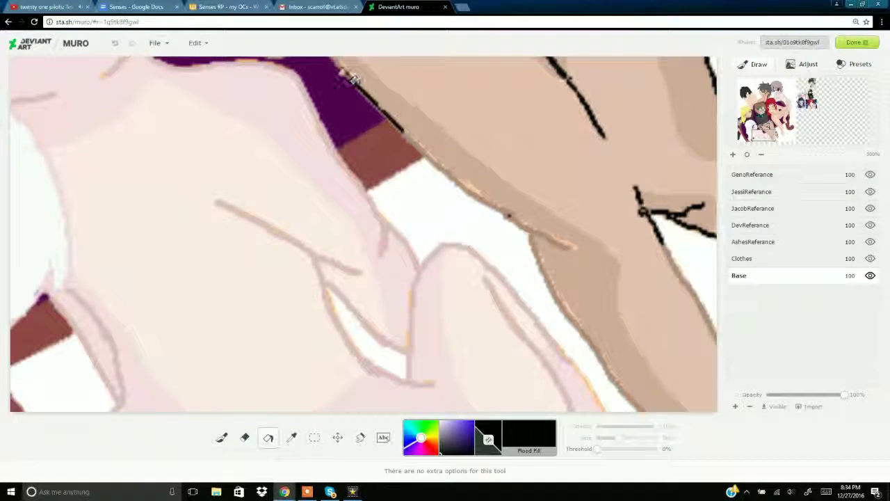
left_click(352, 79)
left_click(463, 186)
left_click(419, 149)
left_click(536, 233)
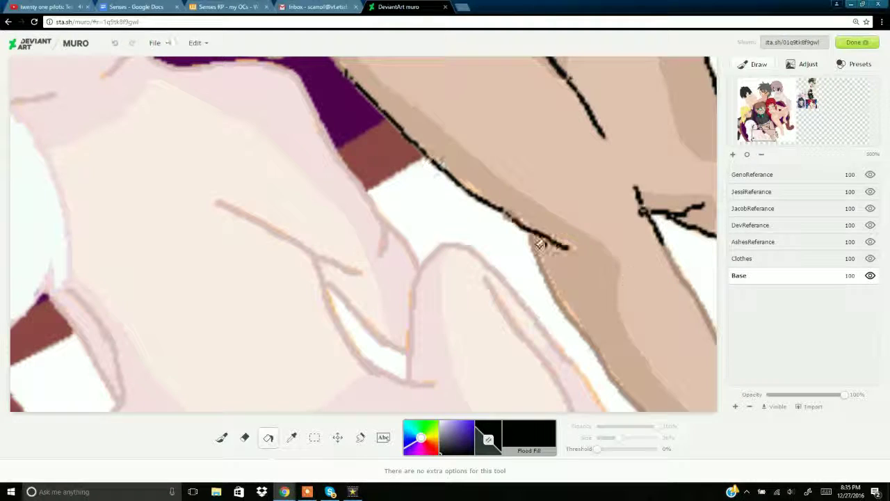
Flood-fill both side lines of the front lower leg black down to the drawing's lower edge
left_click(540, 260)
left_click(554, 290)
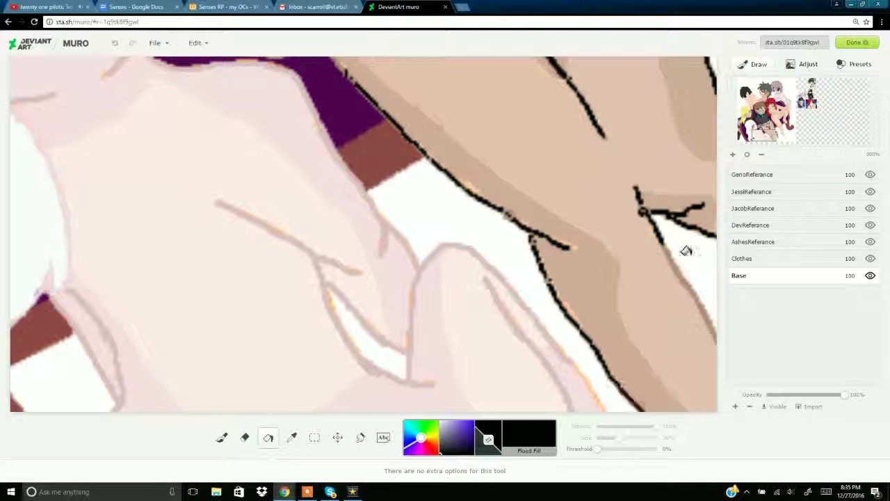
left_click(773, 138)
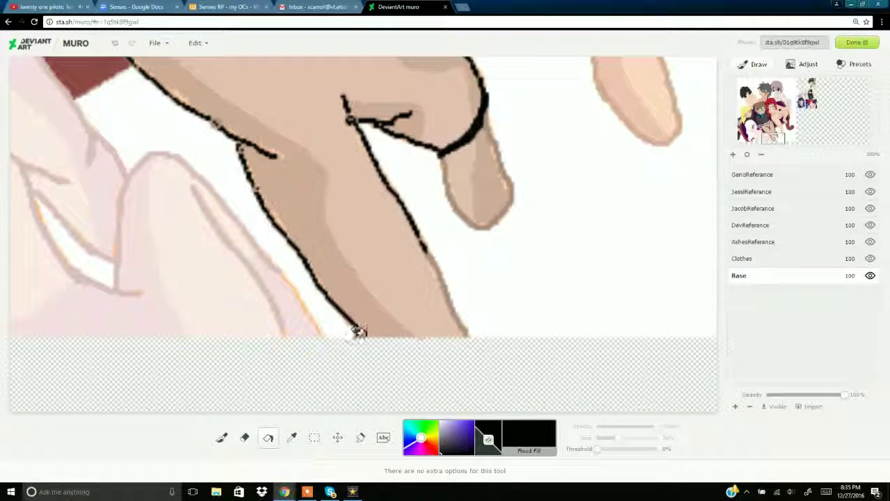
left_click(459, 320)
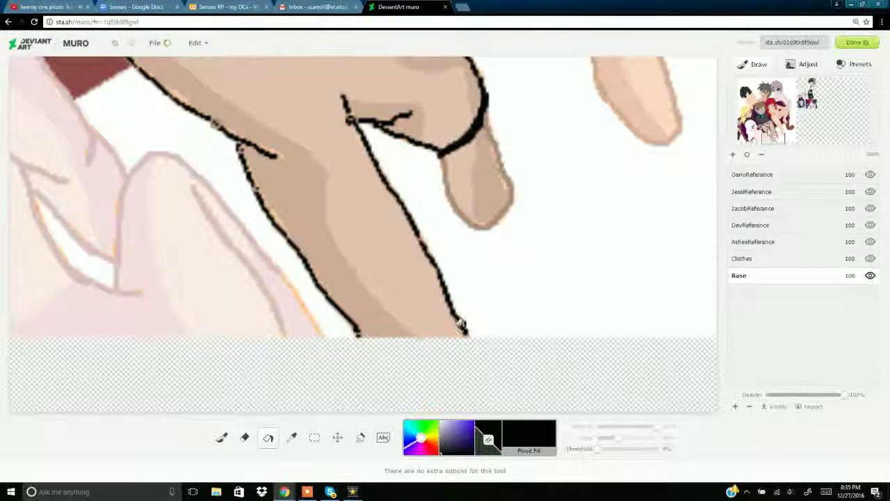
Flood-fill the lit areas of the trousers dark grey and the shaded areas near-black
left_click(767, 130)
key("b")
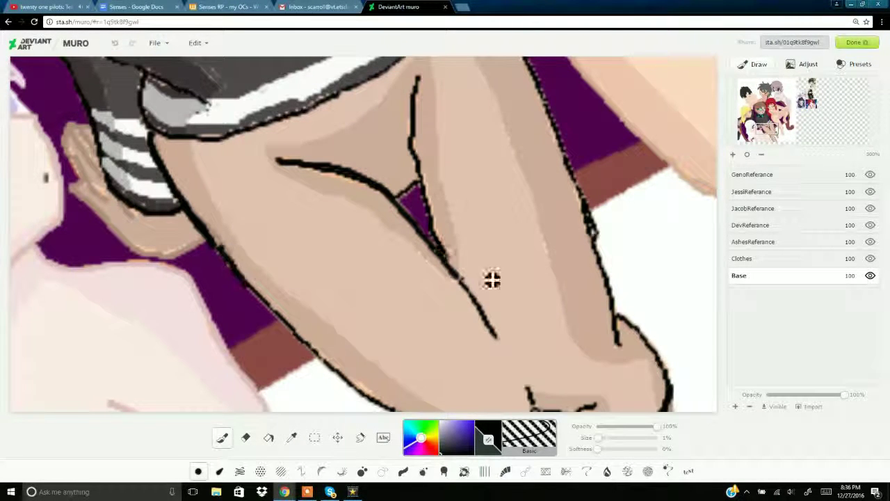
left_click(268, 437)
left_click(374, 245)
left_click(440, 451)
left_click(389, 373)
left_click(372, 135)
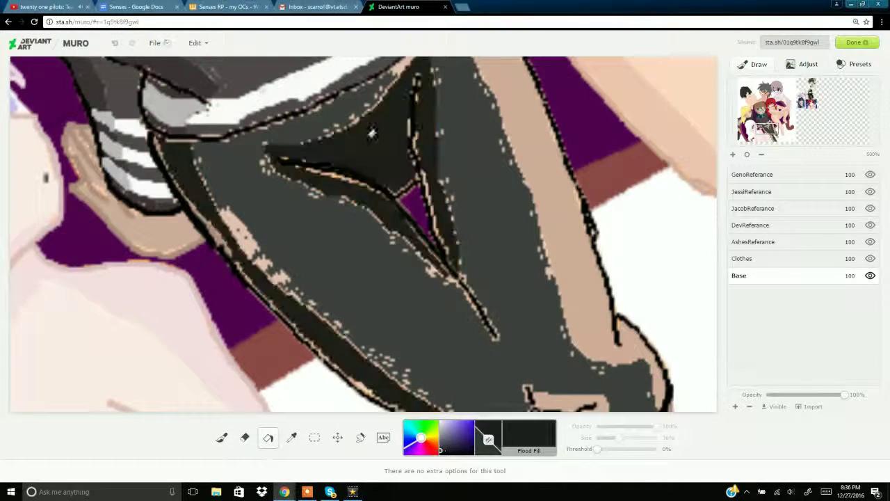
left_click(558, 212)
Brush near-black over the skin-coloured gaps along the shaded outer edge of the trousers' front lower leg
left_click(771, 139)
key("b")
mouse_move(410, 182)
left_mouse_down()
mouse_move(389, 184)
mouse_move(454, 301)
left_mouse_up()
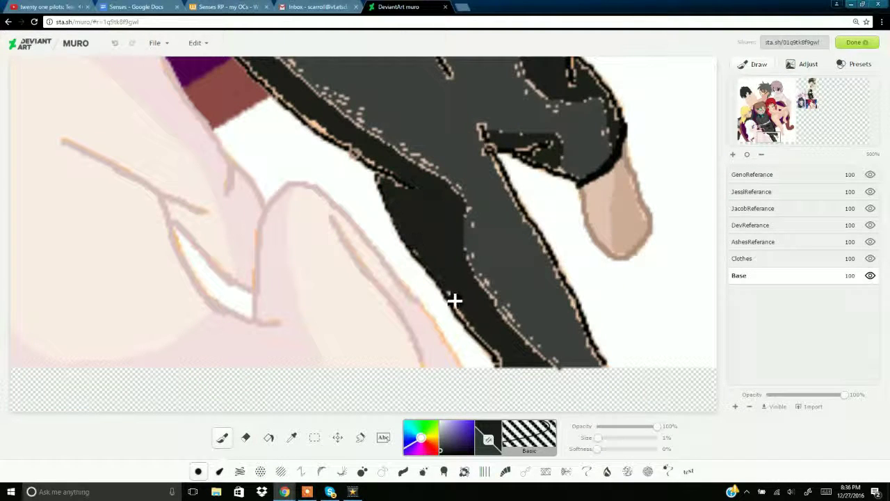
left_click_drag(274, 90, 302, 117)
Brush near-black over the gaps along the trousers' thigh edges, inner creases, outer hip and knee fold
left_click(760, 129)
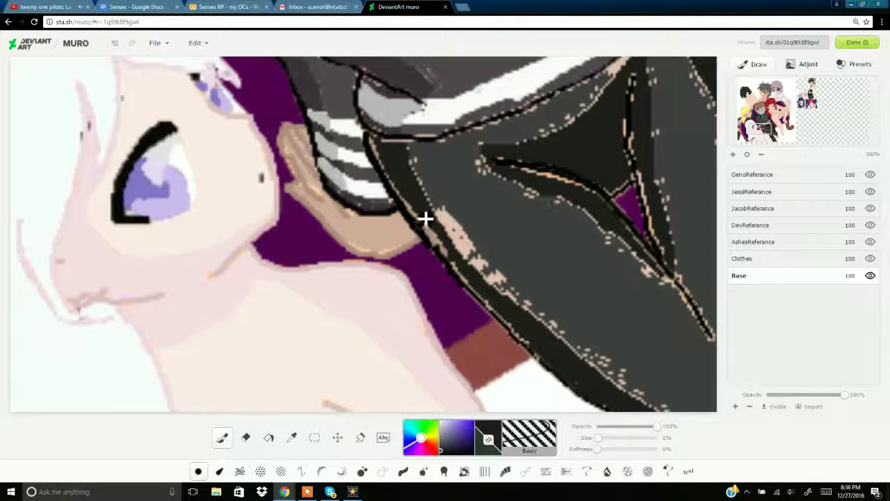
left_click_drag(433, 233, 536, 349)
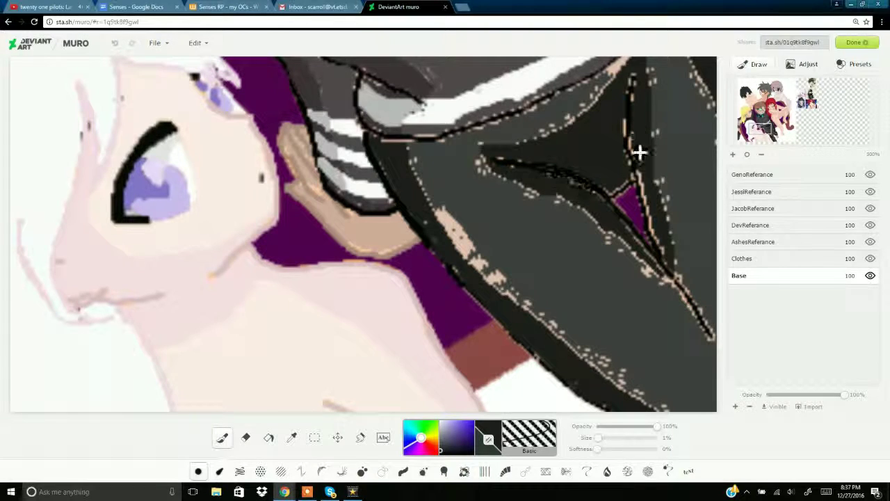
mouse_move(639, 151)
left_mouse_down()
mouse_move(674, 275)
mouse_move(664, 274)
mouse_move(630, 126)
left_mouse_up()
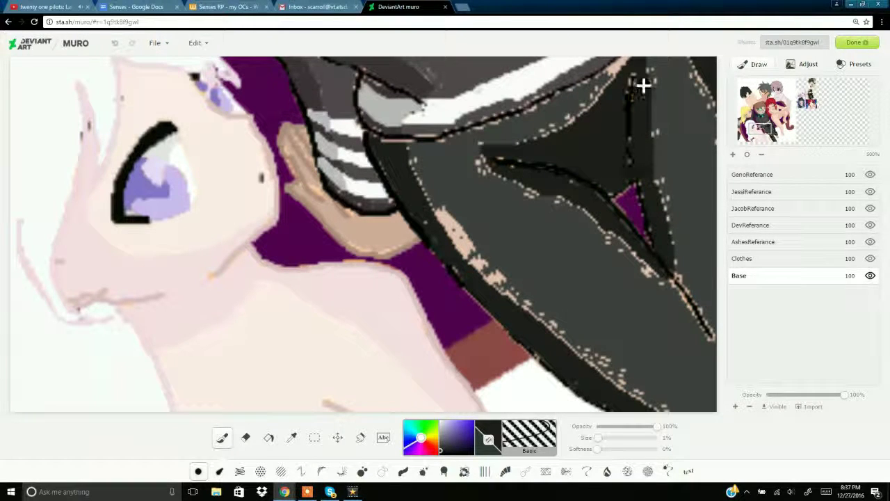
left_click_drag(636, 91, 351, 108)
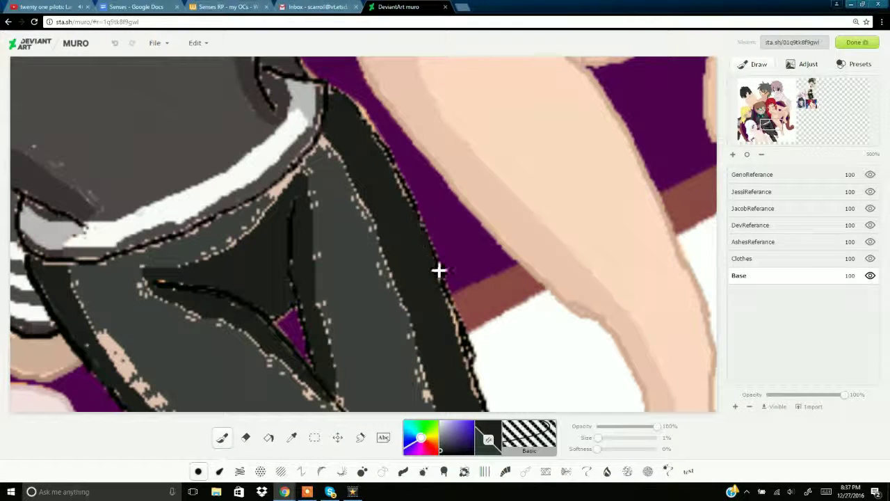
left_click_drag(481, 398, 386, 215)
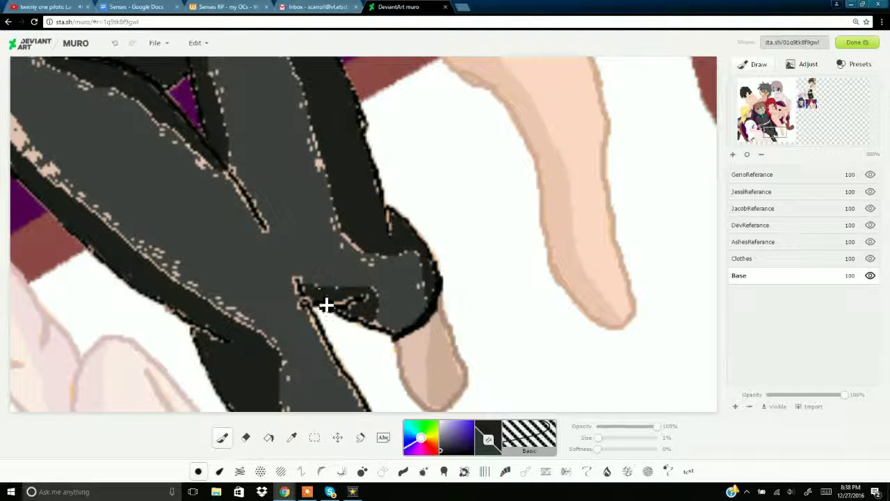
left_click_drag(326, 305, 348, 301)
Sample dark grey from the trousers and brush over the light speckles along the knee, lower leg and front thigh shading
left_click(289, 441)
left_click(240, 278)
left_click(223, 438)
left_click_drag(136, 241, 184, 272)
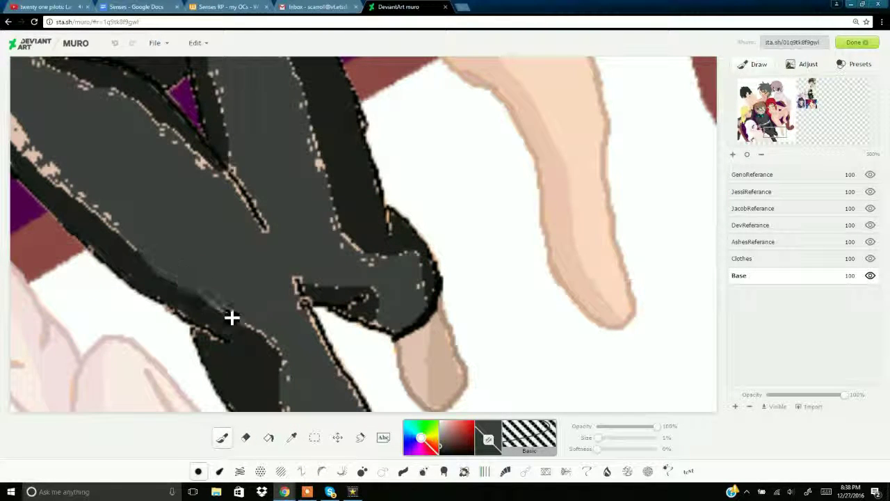
left_click_drag(232, 318, 290, 375)
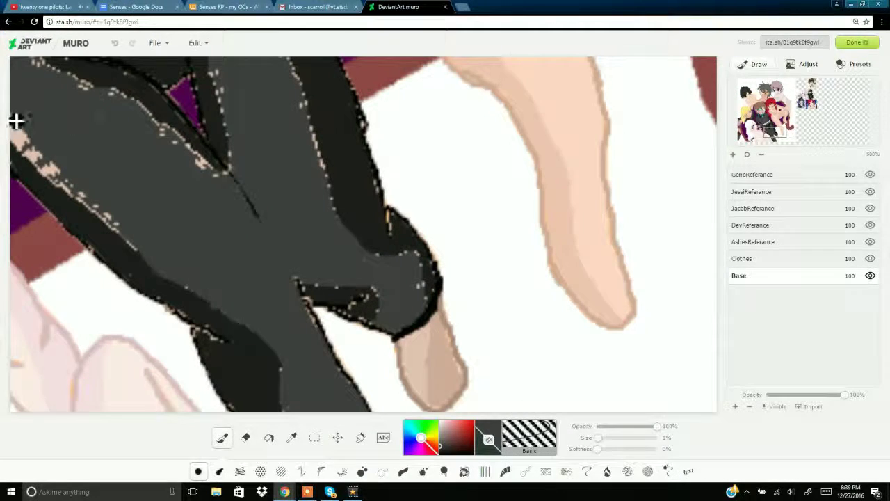
left_click_drag(16, 121, 72, 182)
Brush dark grey over the remaining speckles on the upper trousers below the sweater hem and view the whole drawing
left_click_drag(774, 132, 762, 127)
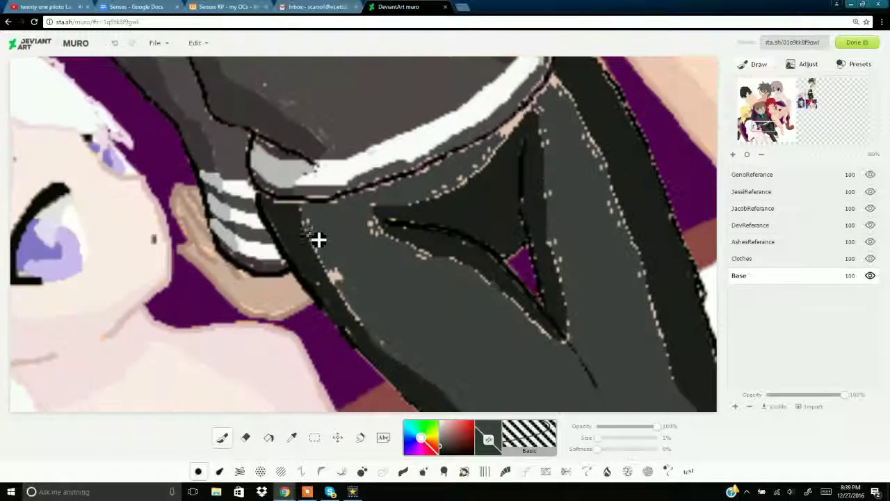
left_click_drag(318, 241, 336, 276)
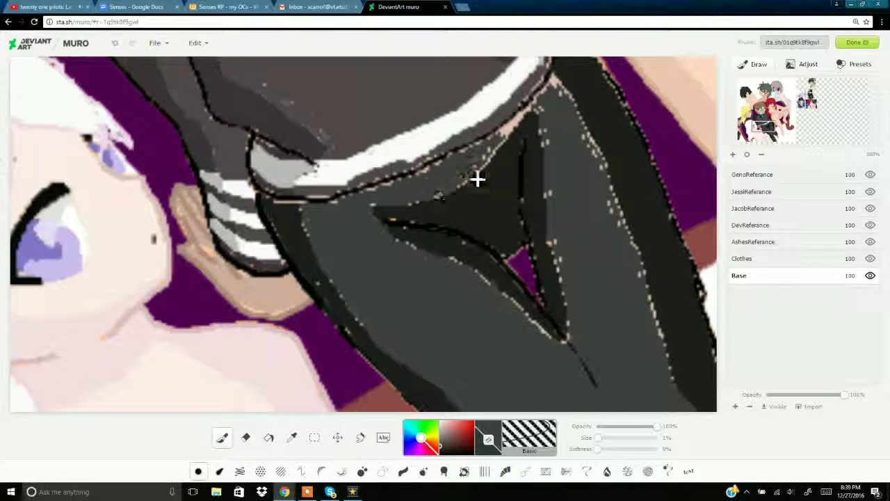
mouse_move(477, 179)
left_mouse_down()
mouse_move(508, 138)
mouse_move(455, 164)
mouse_move(479, 182)
mouse_move(545, 103)
left_mouse_up()
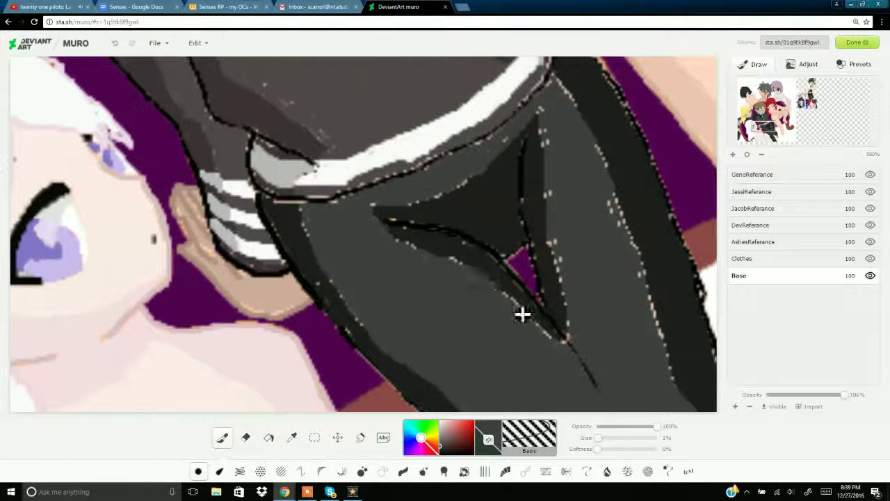
left_click(747, 154)
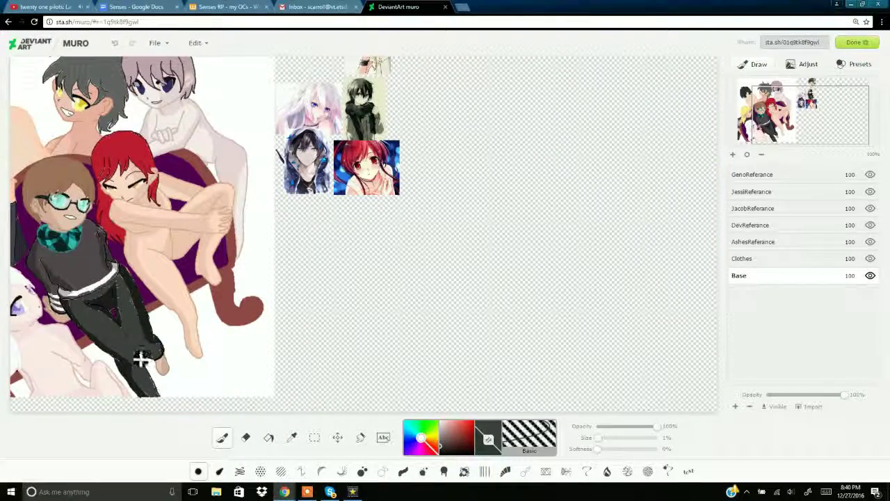
left_click(744, 153)
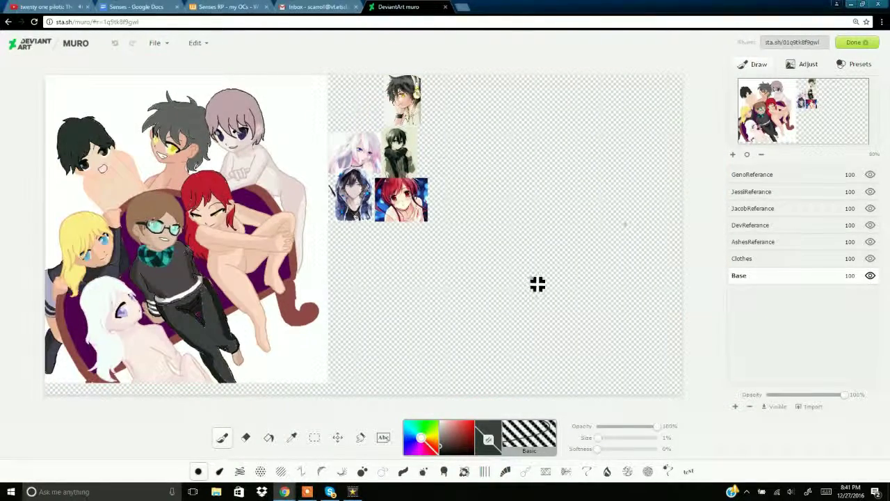
Select pale cream and brush the outline of the red-haired character's top around the near shoulder, underarm and far armhole
left_click(292, 437)
left_click(458, 380)
left_click(732, 154)
left_click(732, 154)
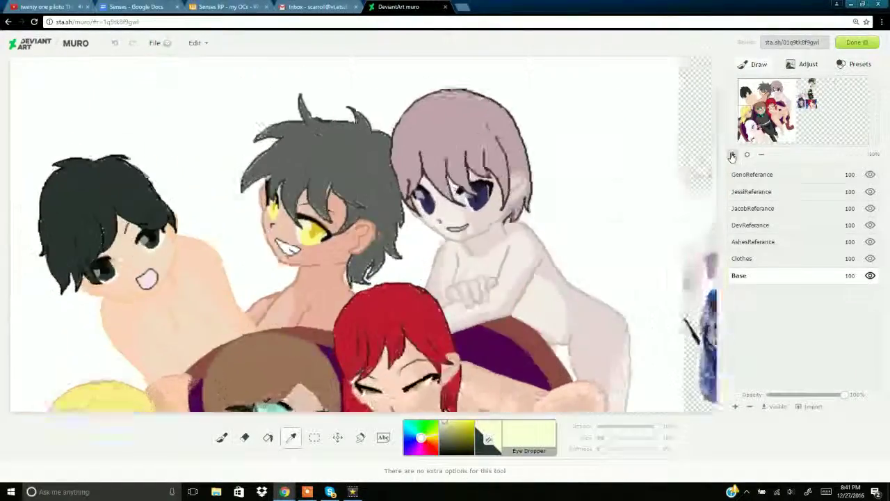
left_click(732, 154)
left_click(732, 155)
left_click(732, 154)
left_click(764, 135)
left_click(750, 134)
left_click(222, 438)
left_click(775, 114)
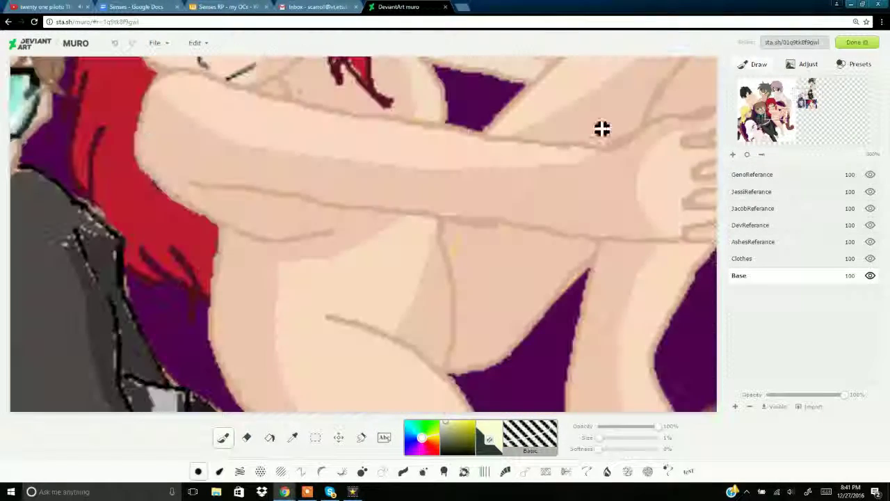
left_click(767, 112)
mouse_move(395, 182)
left_mouse_down()
mouse_move(436, 276)
mouse_move(473, 321)
mouse_move(577, 324)
left_mouse_up()
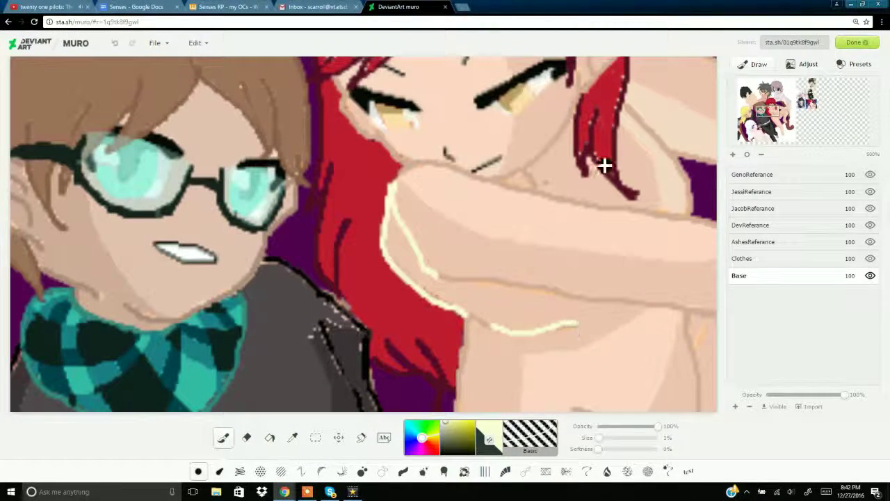
left_click_drag(628, 106, 698, 214)
Brush the top's curved hem across the waist and flood fill the shaded torso and chest areas with pale cream
left_click(768, 103)
left_click(774, 105)
left_click(769, 115)
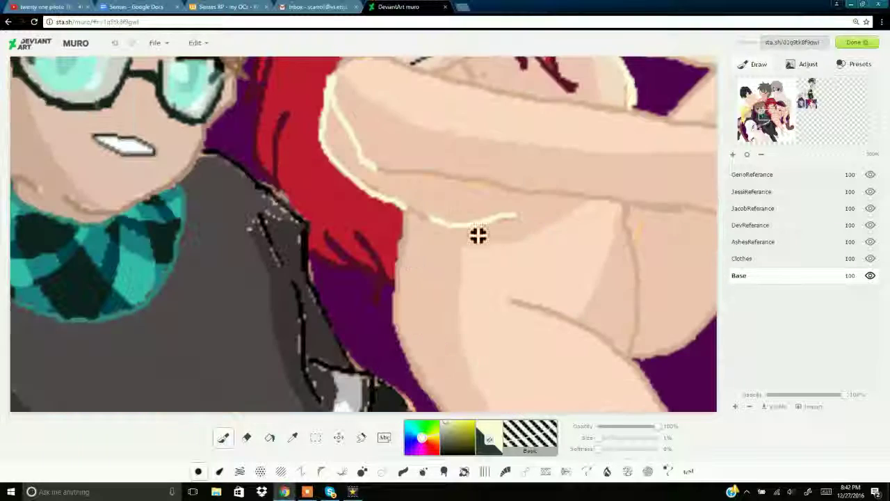
mouse_move(406, 207)
left_mouse_down()
mouse_move(405, 273)
mouse_move(627, 225)
left_mouse_up()
left_click(270, 437)
left_click(438, 240)
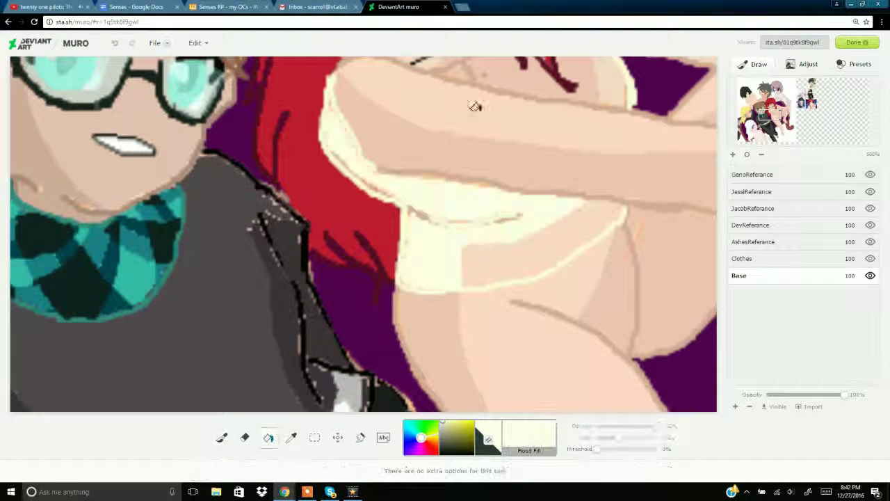
left_click(511, 84)
left_click(462, 71)
Fill the lit waist and chest areas of the top with a whiter cream and brush over their skin-coloured gaps
left_click(440, 421)
left_click(511, 260)
left_click(613, 85)
left_click(222, 437)
left_click_drag(472, 256, 499, 254)
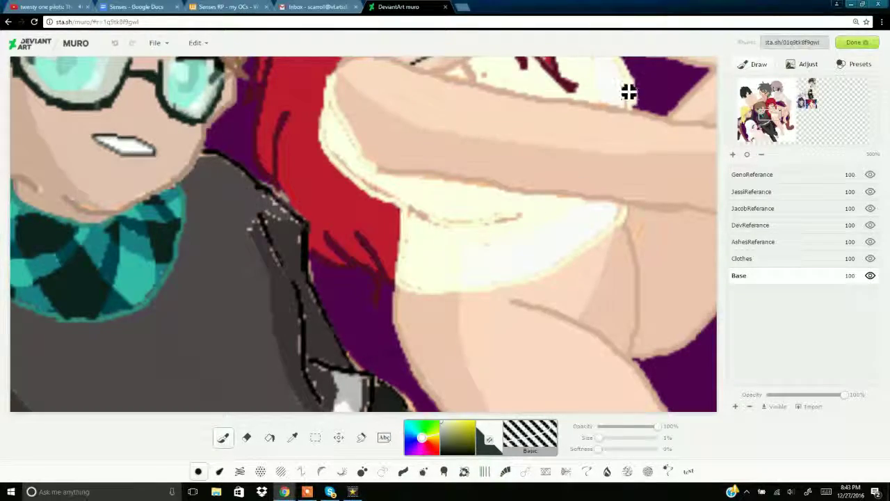
Brush off-white over the remaining gaps on the top beside the red-haired character's long side lock
left_click(747, 155)
left_click(760, 155)
left_click(734, 154)
left_click(734, 154)
left_click(734, 154)
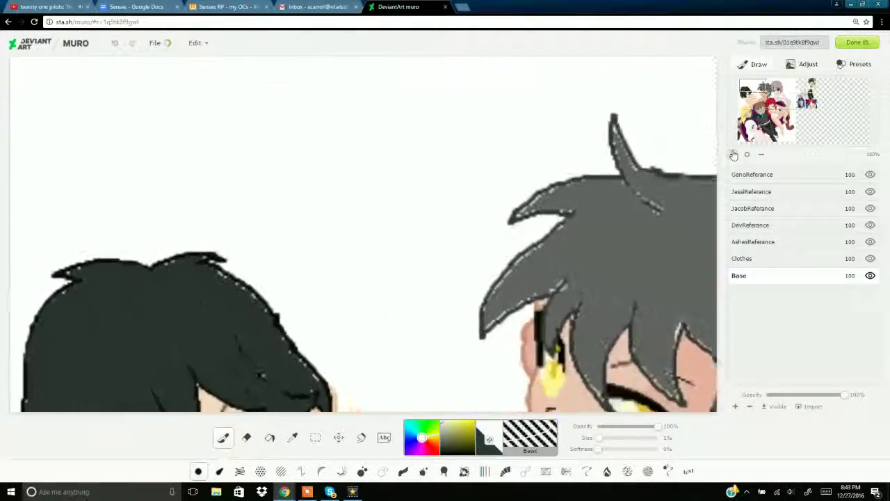
left_click(734, 154)
left_click(771, 114)
left_click_drag(536, 100, 538, 256)
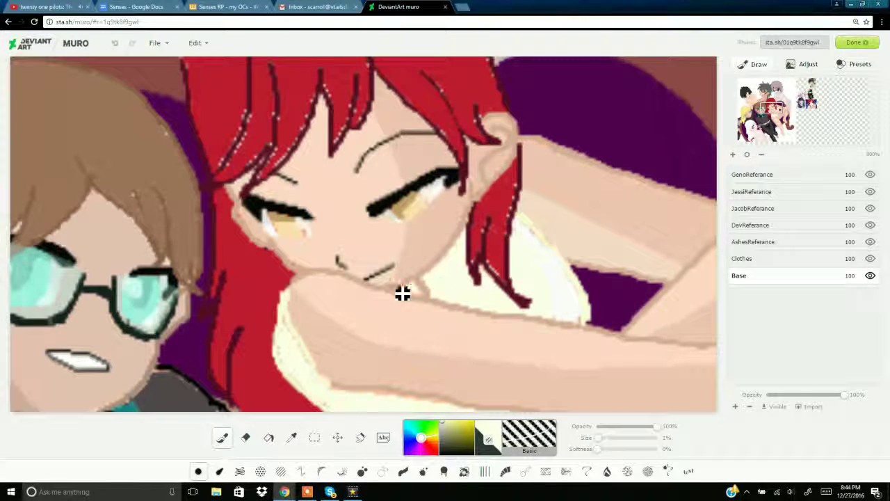
Select red and brush the skirt's outer side, its hem across the lower leg, and its edge over the raised thigh
left_click(776, 111)
left_click(776, 123)
left_click(435, 447)
left_click(468, 421)
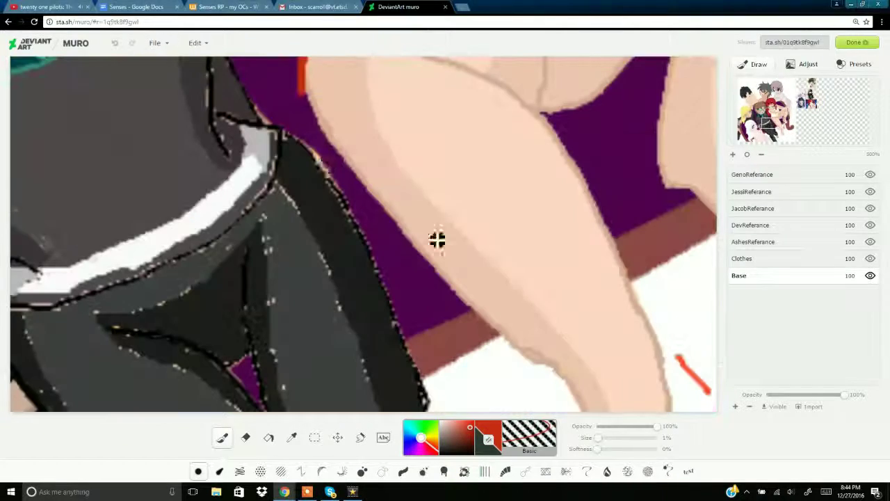
mouse_move(300, 60)
left_mouse_down()
mouse_move(443, 333)
mouse_move(629, 238)
left_mouse_up()
left_click(783, 113)
left_click_drag(302, 176, 438, 57)
Brush red lines for the skirt's edge at the raised knee and along the underside down to the hem
left_click(777, 126)
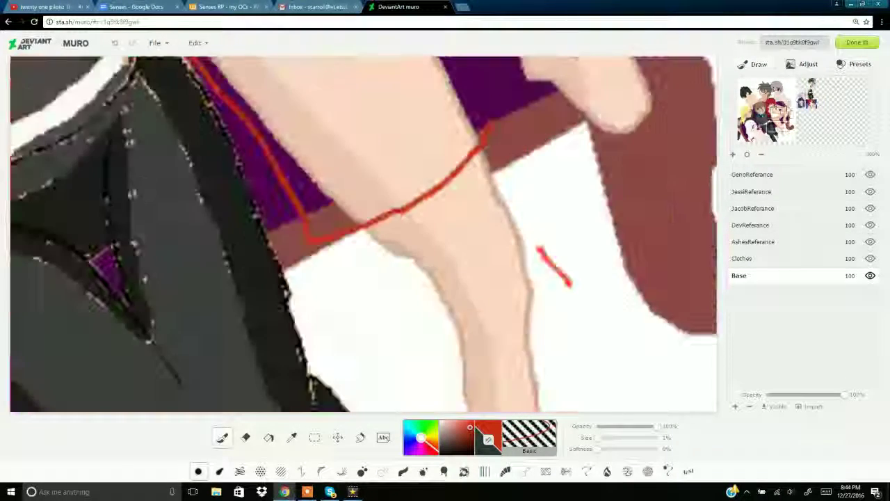
left_click(787, 106)
mouse_move(284, 280)
left_mouse_down()
mouse_move(380, 253)
mouse_move(282, 410)
left_mouse_up()
left_click(780, 111)
left_click_drag(491, 306, 440, 414)
left_click(778, 123)
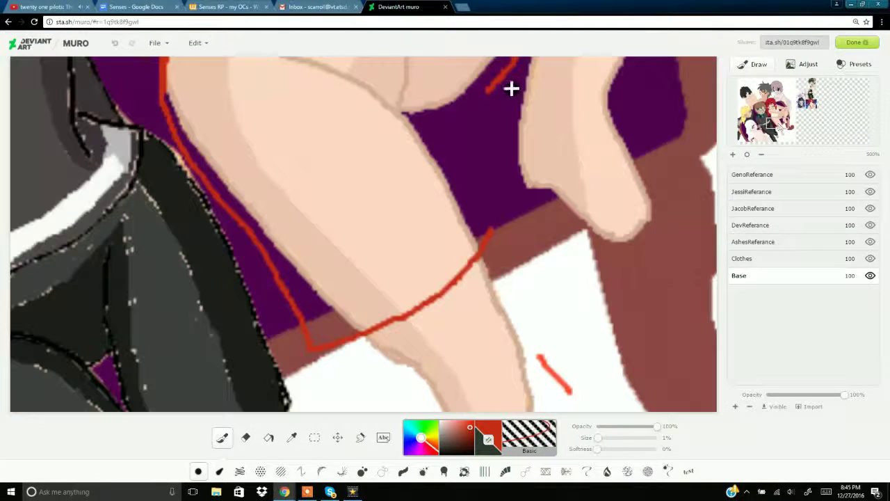
mouse_move(504, 81)
left_mouse_down()
mouse_move(489, 142)
mouse_move(493, 245)
left_mouse_up()
Sample the bright red and flood fill the skirt's lit thigh areas and the cloth hanging between the legs
left_click(292, 437)
left_click(555, 373)
left_click(269, 436)
left_click(362, 243)
left_click(452, 155)
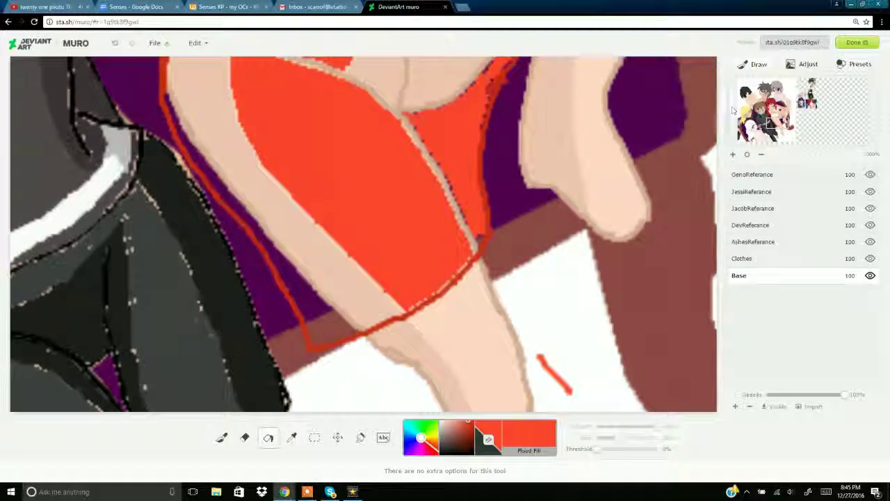
left_click(777, 111)
left_click(502, 358)
left_click(778, 120)
left_click(776, 116)
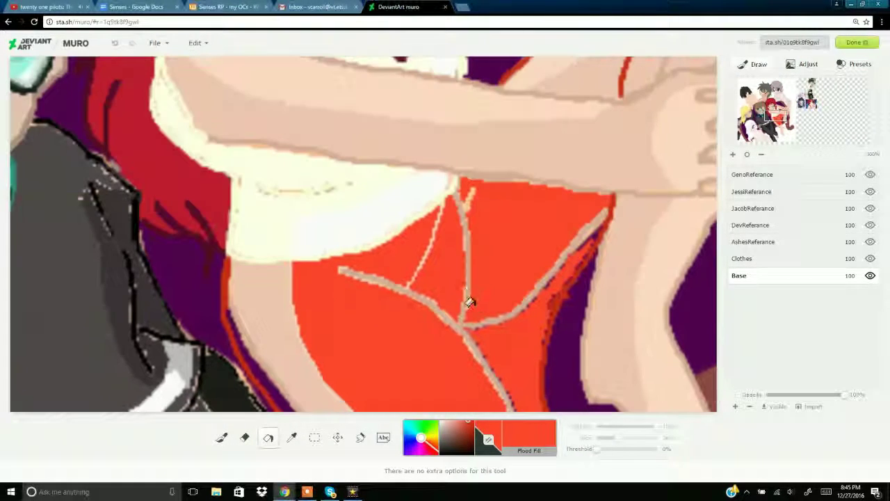
left_click(470, 303)
left_click(445, 318)
Brush bright red at size 12% over the skin-coloured leg outlines and creases inside the skirt
left_click(222, 437)
left_click_drag(344, 273, 412, 291)
left_click_drag(475, 204, 466, 252)
mouse_move(457, 324)
left_mouse_down()
mouse_move(430, 302)
mouse_move(543, 285)
left_mouse_up()
left_click(605, 437)
left_click_drag(467, 333, 502, 390)
mouse_move(552, 265)
left_mouse_down()
mouse_move(584, 244)
mouse_move(596, 218)
left_mouse_up()
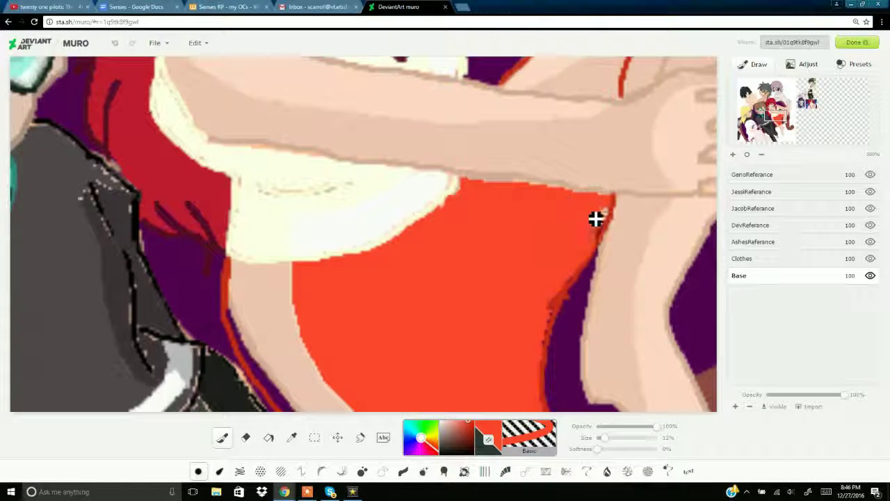
Flood fill the skirt's lit strip over the raised thigh with bright red and brush over its gaps
left_click(779, 127)
left_click(778, 121)
left_click(785, 112)
left_click(268, 438)
left_click(298, 156)
left_click(222, 437)
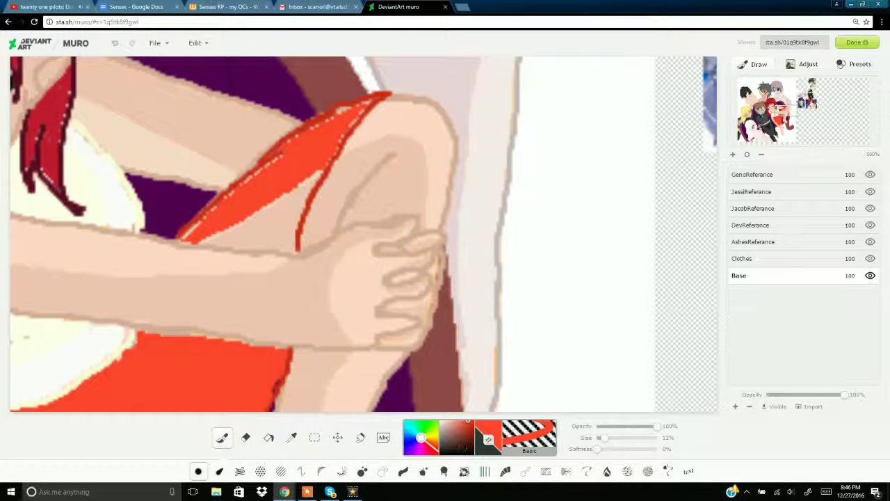
left_click(596, 438)
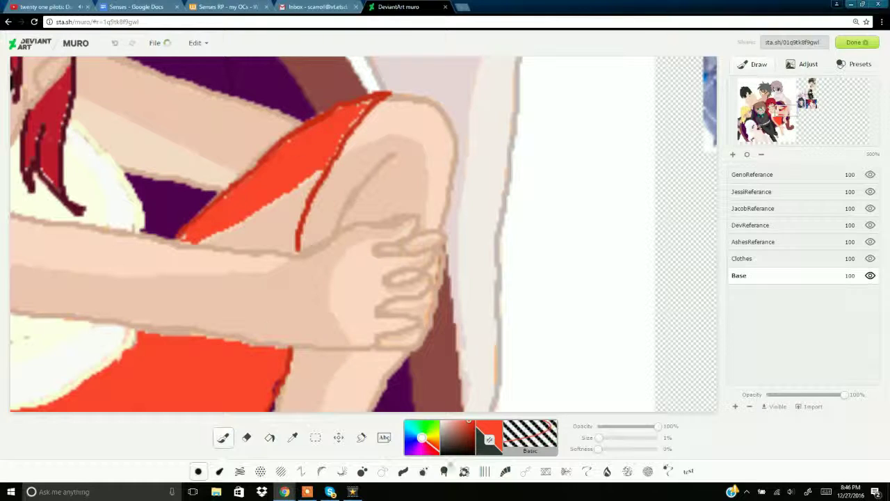
Fill the shaded part of the skirt on the raised thigh with darker red and brush over the gaps around it
left_click(269, 438)
left_click(272, 229)
left_click(222, 437)
left_click_drag(255, 221, 292, 193)
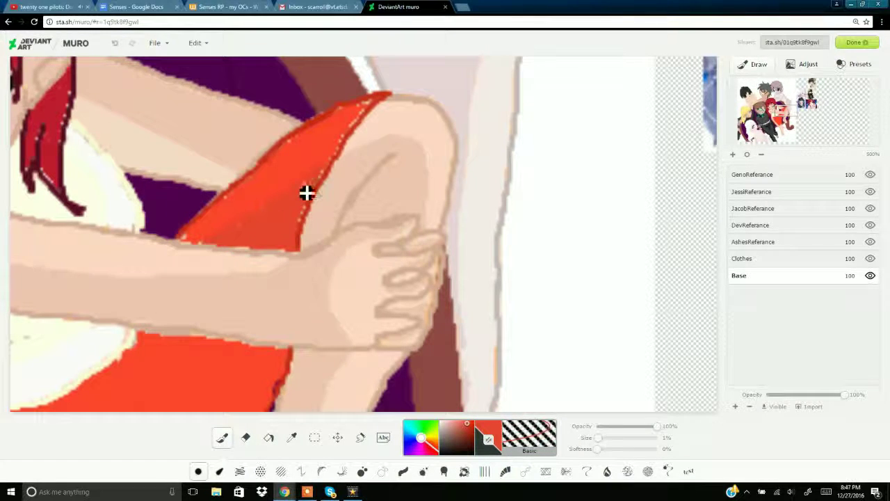
Fill the skirt's shaded outer side with darker red and brush over the light line bordering the bright red
left_click_drag(785, 110, 771, 120)
left_click(269, 437)
left_click(464, 377)
left_click(483, 398)
left_click(494, 372)
left_click(222, 437)
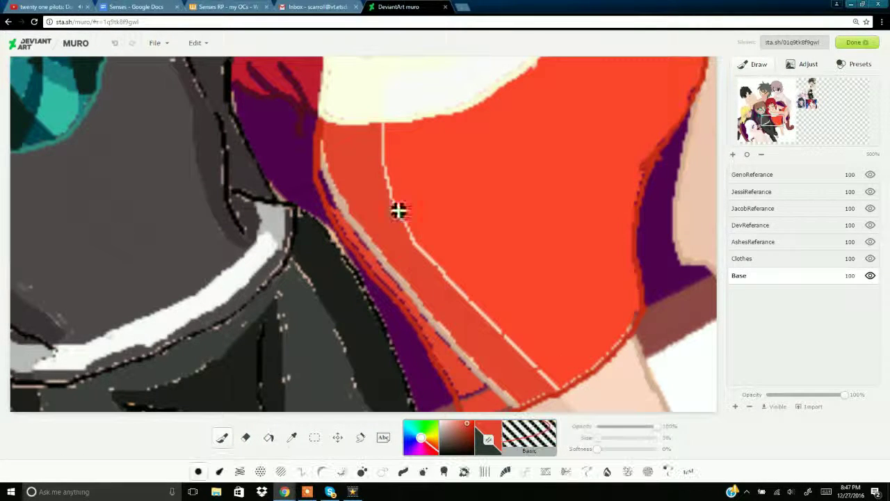
mouse_move(392, 182)
left_mouse_down()
mouse_move(430, 267)
mouse_move(480, 317)
left_mouse_up()
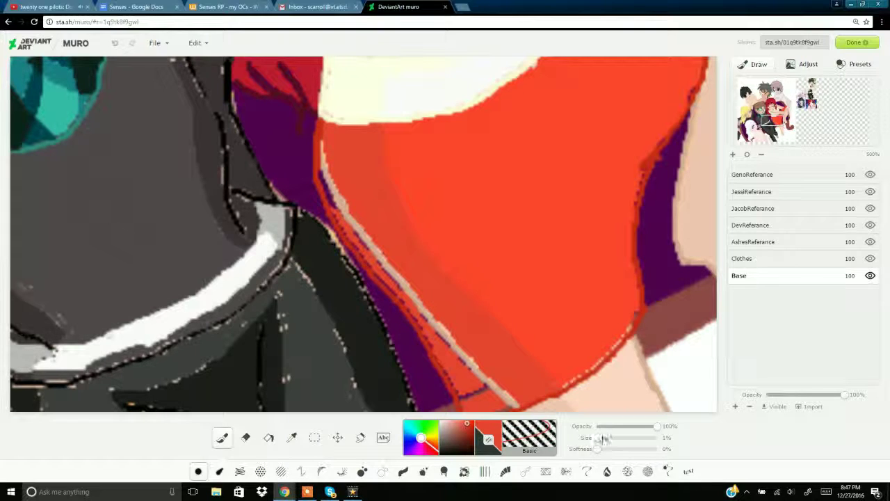
Set the brush size to 10% and brush darker red over the skin-coloured thigh outline inside the skirt's outer edge
left_click_drag(598, 438, 604, 438)
mouse_move(322, 144)
left_mouse_down()
mouse_move(359, 220)
mouse_move(507, 401)
left_mouse_up()
left_click(777, 128)
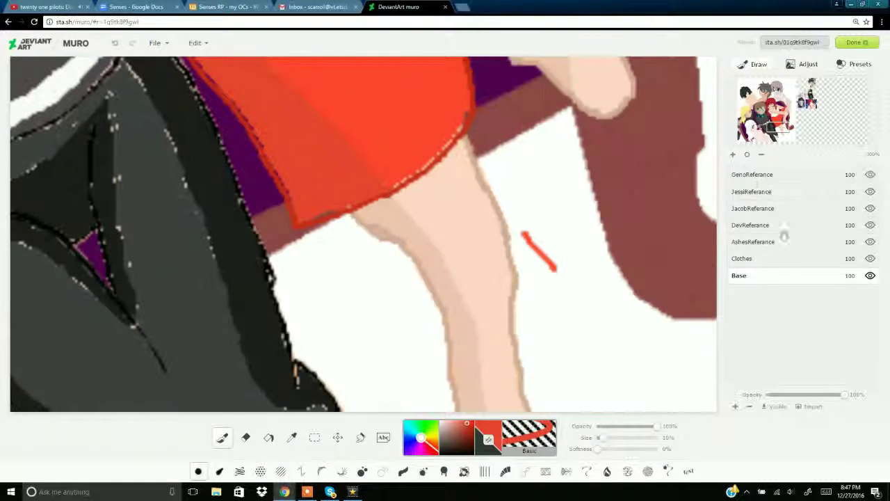
Delete the JessiReferance layer
left_click(746, 156)
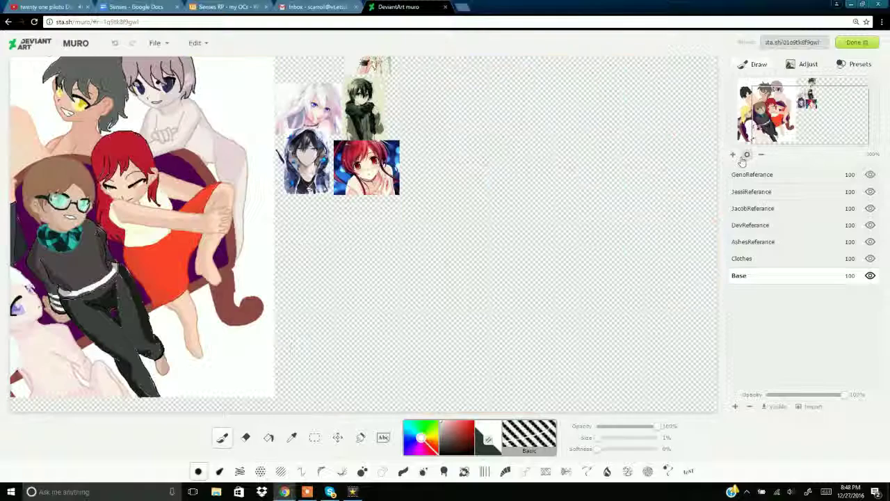
left_click(763, 156)
left_click(750, 192)
left_click(750, 407)
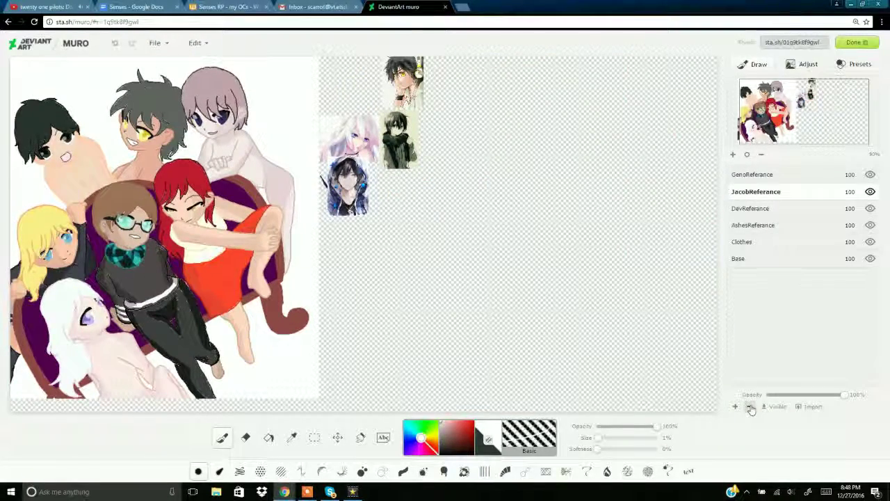
Sample dark purple from the reference images and brush a choker around the white-haired character's neck
left_click(733, 155)
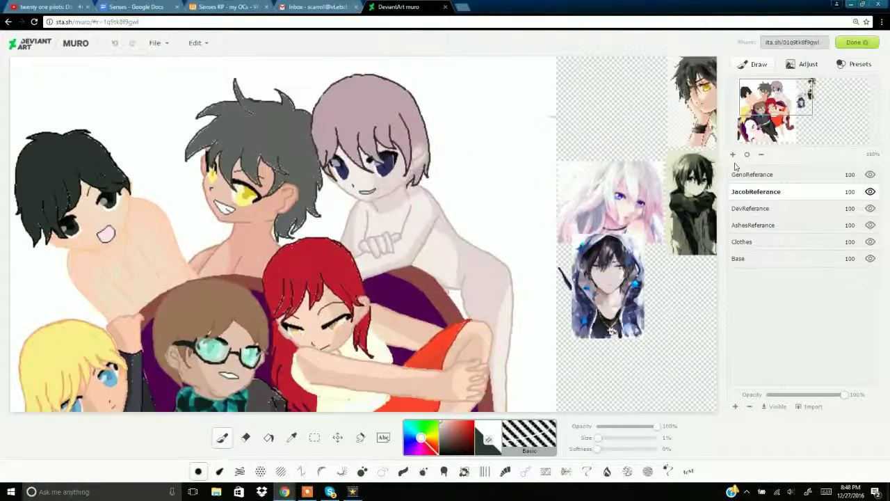
left_click(733, 155)
left_click(732, 156)
left_click(732, 155)
left_click(732, 156)
left_click(801, 100)
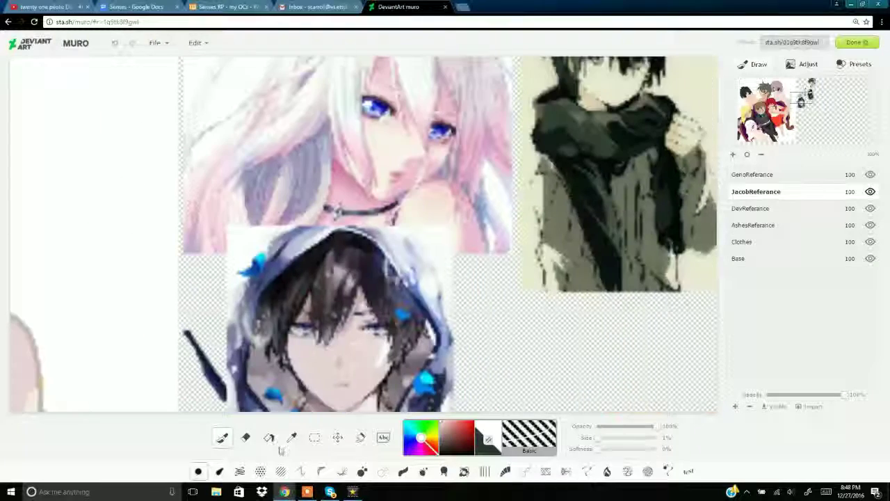
left_click(292, 438)
left_click(358, 338)
left_click(291, 437)
left_click(754, 127)
left_click(222, 437)
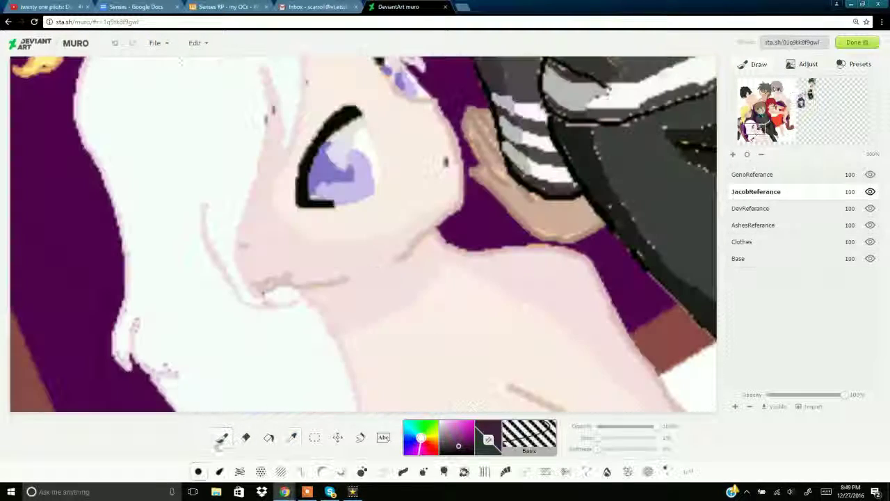
left_click(324, 313)
left_click(116, 43)
mouse_move(318, 302)
left_mouse_down()
mouse_move(425, 276)
mouse_move(441, 237)
left_mouse_up()
Brush dark purple outlines for the white-haired character's shoulder strap, neckline and the side of the garment beside the hair
mouse_move(319, 304)
left_mouse_down()
mouse_move(409, 295)
mouse_move(451, 244)
mouse_move(489, 332)
mouse_move(505, 382)
left_mouse_up()
left_click_drag(468, 256, 477, 369)
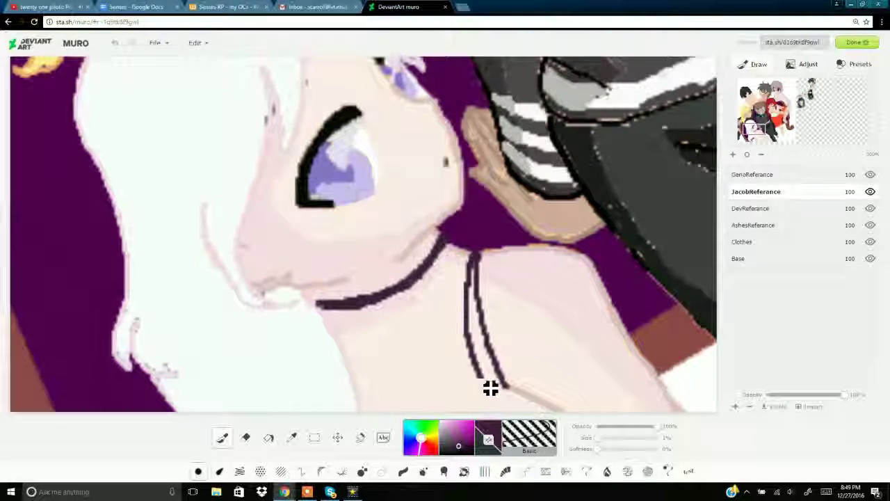
left_click(752, 136)
mouse_move(580, 174)
left_mouse_down()
mouse_move(468, 236)
mouse_move(457, 229)
left_mouse_up()
left_click(757, 136)
mouse_move(271, 274)
left_mouse_down()
mouse_move(326, 372)
mouse_move(308, 402)
left_mouse_up()
Brush dark purple outlines along the garment's waist beside the arm and around the raised thigh
left_click(762, 138)
left_click_drag(362, 166, 386, 237)
left_click_drag(383, 230, 419, 281)
left_click_drag(361, 168, 419, 284)
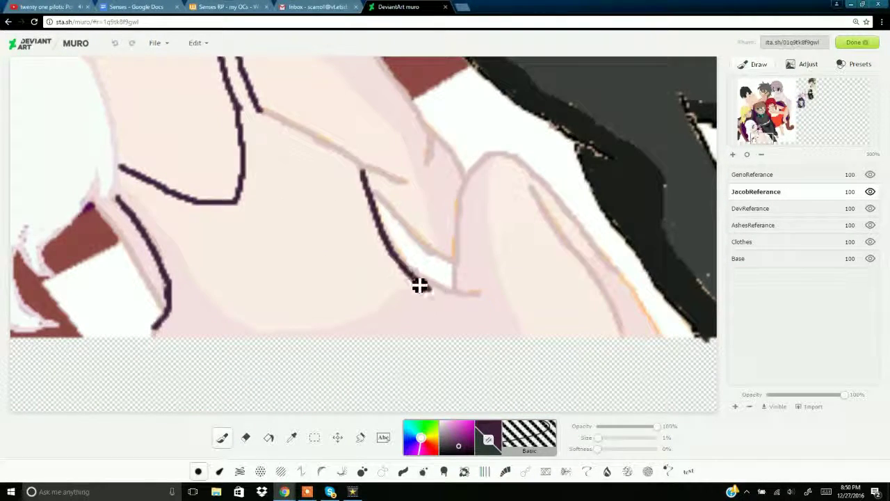
mouse_move(480, 299)
left_mouse_down()
mouse_move(497, 161)
mouse_move(630, 287)
mouse_move(664, 337)
left_mouse_up()
mouse_move(529, 186)
left_mouse_down()
mouse_move(591, 272)
mouse_move(625, 341)
left_mouse_up()
Sample slate blue from the hooded reference and fill the garment's shaded areas on the Base layer, covering the gaps
left_click(292, 438)
left_click(800, 100)
left_click(445, 163)
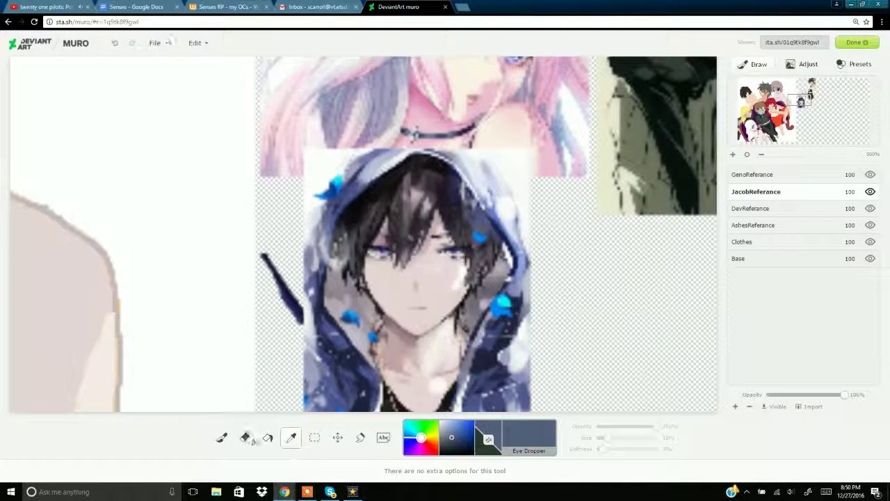
left_click(760, 137)
left_click(269, 438)
left_click(738, 258)
left_click(486, 358)
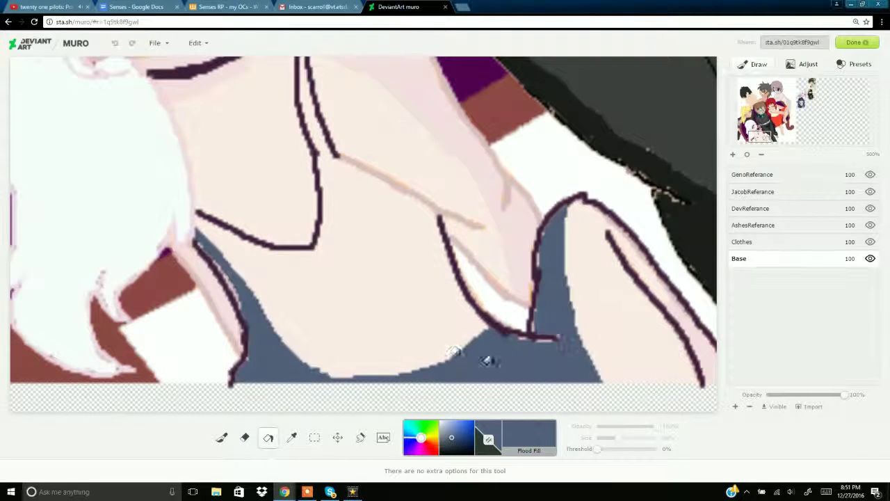
left_click(222, 437)
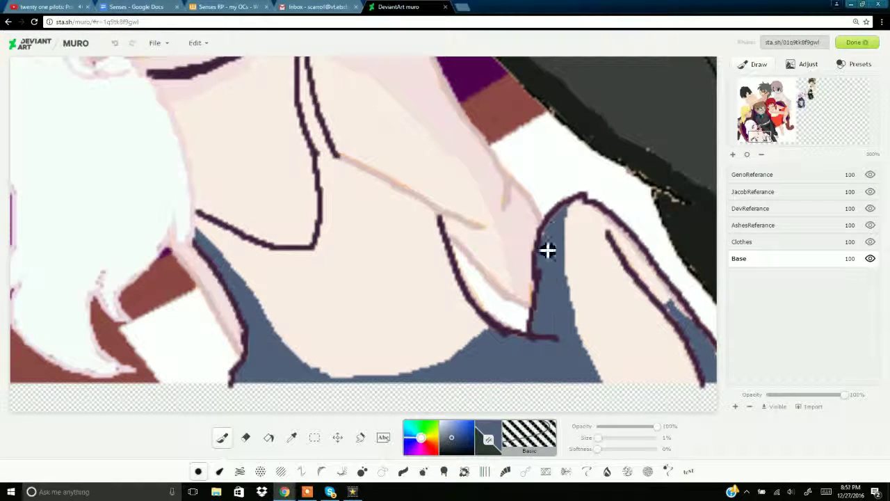
Brush lighter grey-blue along the underside of the neckline and between the shoulder strap's outlines
left_click_drag(196, 212, 279, 257)
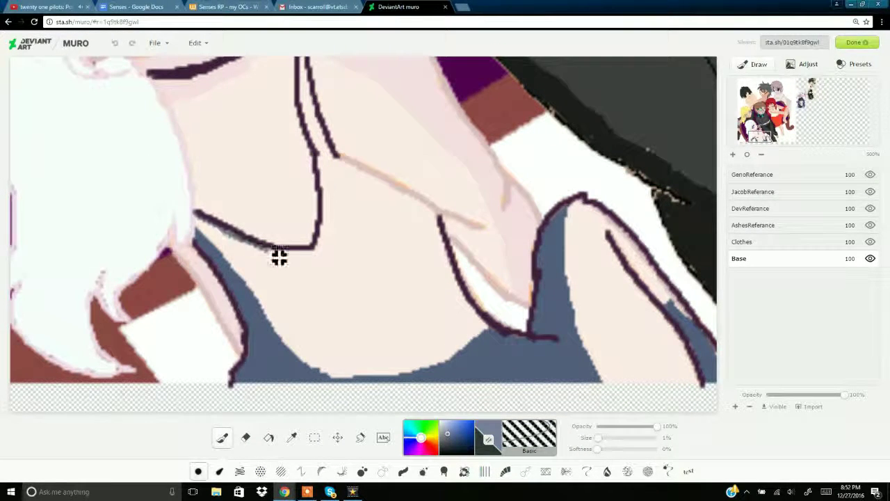
left_click_drag(322, 157, 299, 59)
left_click_drag(760, 137, 756, 129)
left_click_drag(428, 270, 457, 405)
left_click_drag(755, 128, 754, 134)
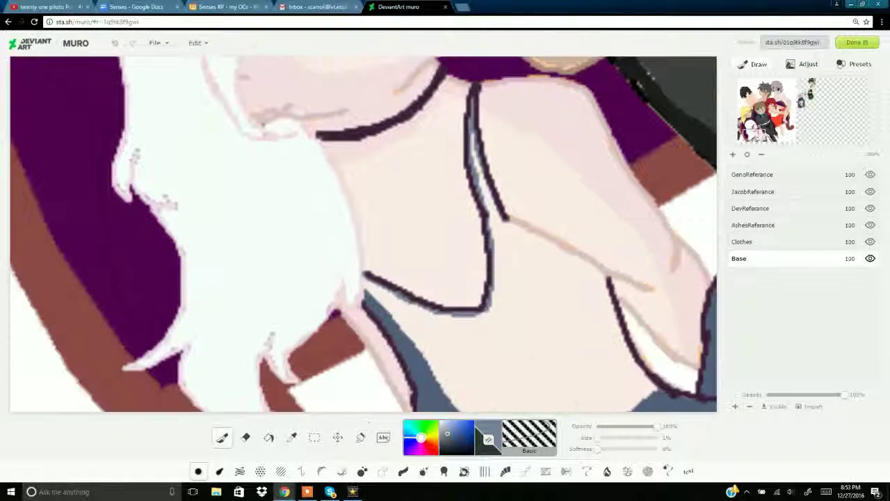
Flood fill the garment's lit front with lighter grey-blue and brush over the pale gaps along the shading border
left_click(268, 438)
left_click(438, 374)
left_click(222, 438)
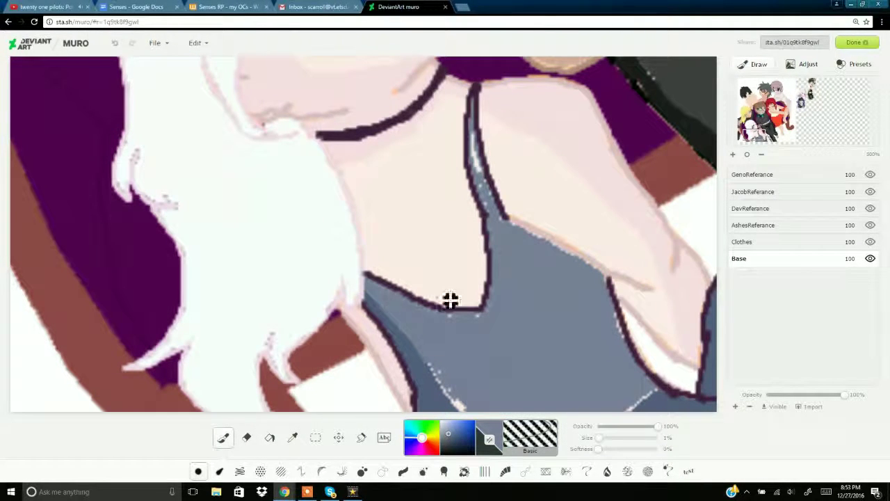
left_click(763, 139)
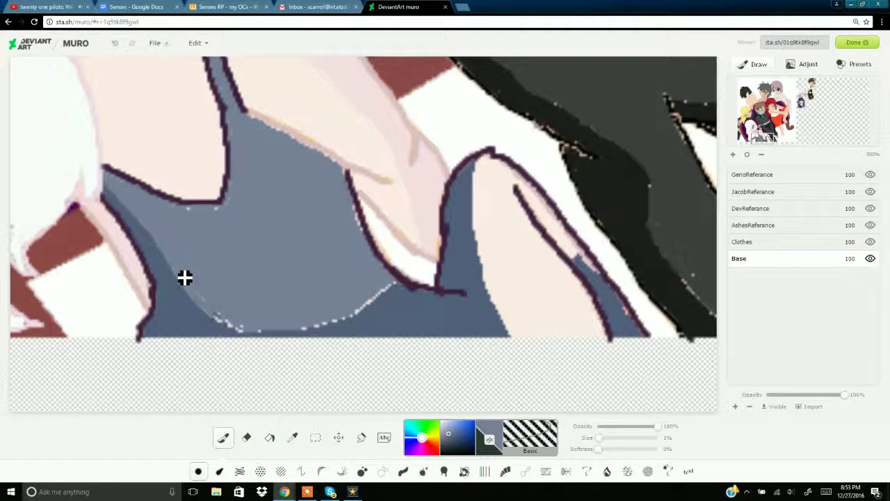
left_click_drag(185, 278, 329, 328)
left_click(269, 438)
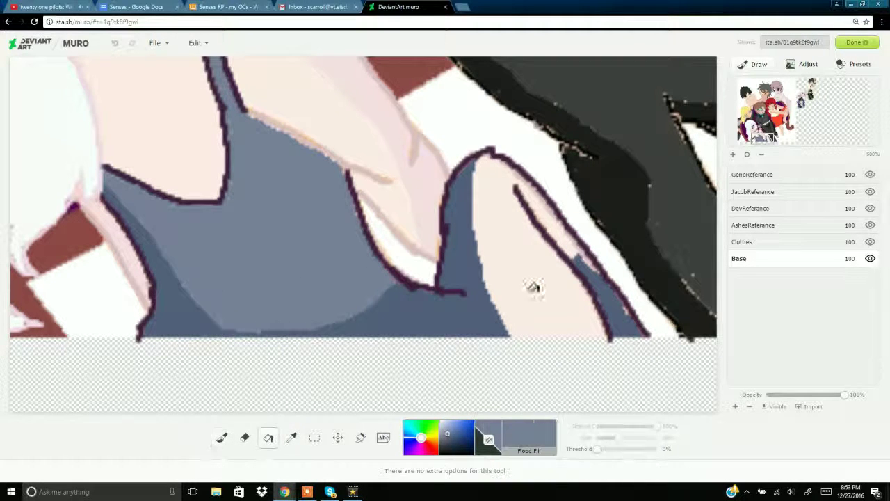
Flood fill the raised thigh's lit area with lighter grey-blue and brush over the pale gaps along its edges
left_click(533, 289)
left_click(223, 437)
mouse_move(481, 211)
left_mouse_down()
mouse_move(520, 185)
mouse_move(605, 338)
mouse_move(586, 260)
mouse_move(628, 344)
mouse_move(643, 339)
left_mouse_up()
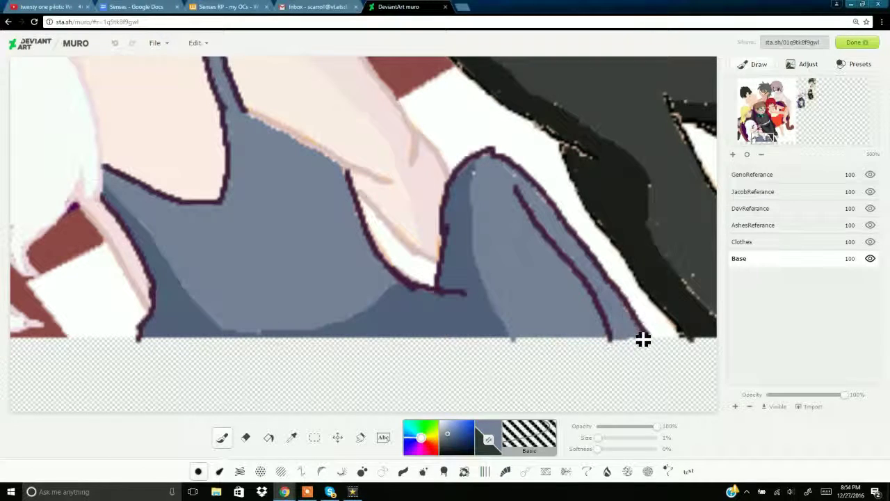
left_click(476, 174)
Erase the dark purple inner line running down the raised thigh and touch up the grey-blue beneath it on the Base layer
left_click(748, 246)
left_click(246, 437)
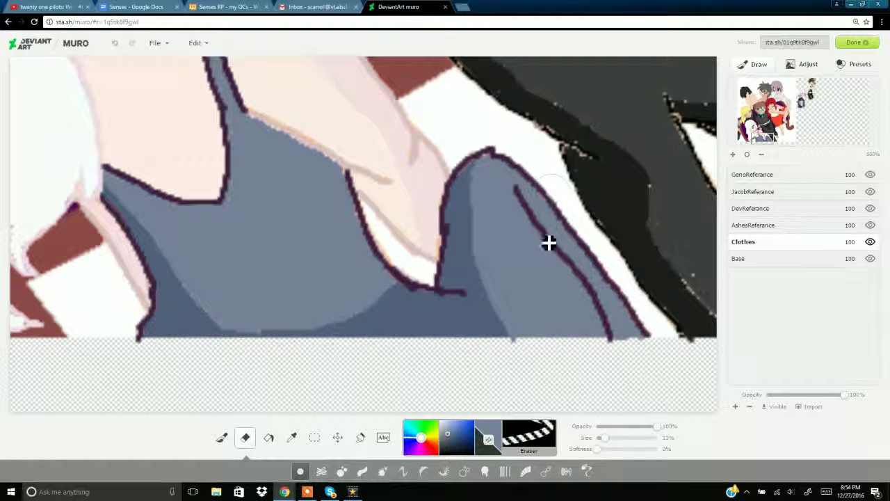
left_click(745, 195)
left_click_drag(523, 208, 610, 336)
left_click(224, 438)
left_click(746, 261)
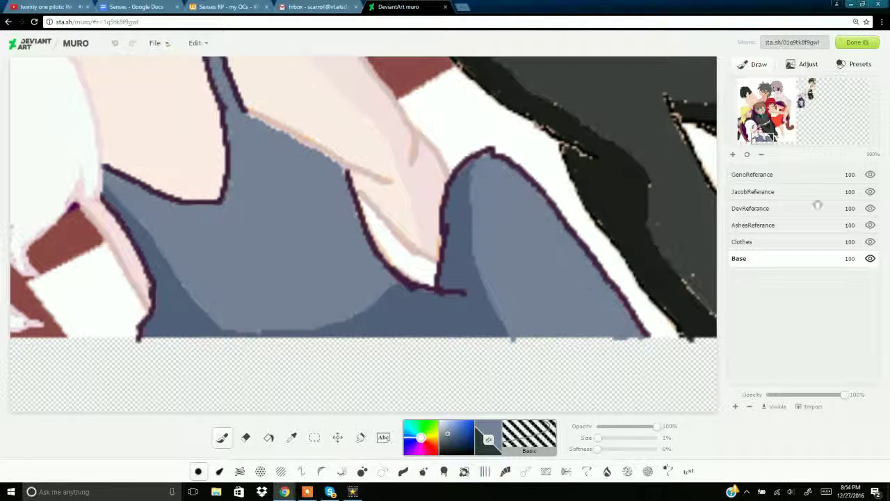
Delete the AshesReferance layer and make the DevReferance layer active
left_click_drag(769, 137, 766, 130)
left_click(764, 226)
left_click(749, 407)
left_click(753, 176)
left_click(753, 208)
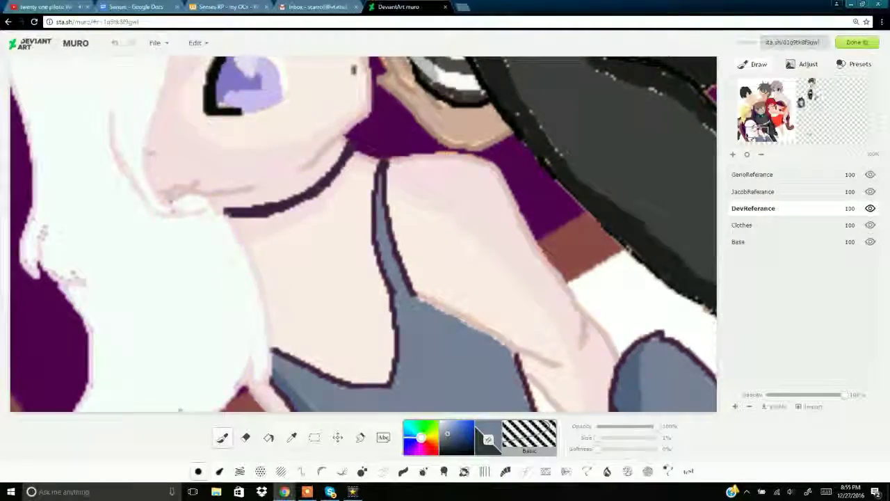
Sample dark olive-grey from the jacket in the scarf-wearing reference and get the brush ready
left_click(809, 92)
left_click(752, 104)
left_click(292, 441)
left_click(810, 94)
left_click(410, 300)
left_click(222, 437)
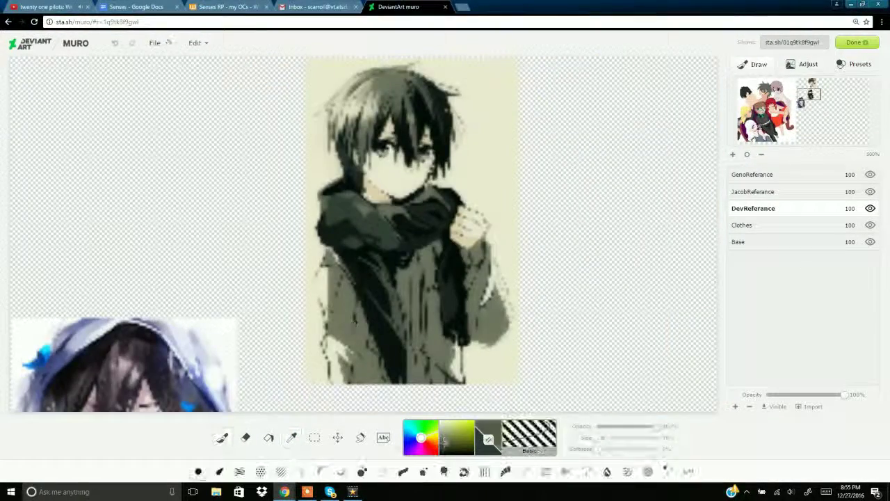
Brush dark olive-grey outlines for a jacket along the black-haired character's shoulders, arms and torso
left_click(751, 97)
left_click_drag(198, 289, 202, 403)
left_click(750, 105)
left_click_drag(277, 146, 379, 253)
left_click_drag(351, 82, 474, 213)
left_click(755, 100)
mouse_move(172, 239)
left_mouse_down()
mouse_move(274, 181)
mouse_move(394, 333)
left_mouse_up()
mouse_move(303, 60)
left_mouse_down()
mouse_move(446, 247)
mouse_move(465, 307)
left_mouse_up()
left_click_drag(442, 231, 486, 301)
Sample a lighter olive-grey from the reference jacket for the black-haired character's shading
left_click(749, 96)
left_click(754, 138)
left_click(812, 94)
left_click(290, 436)
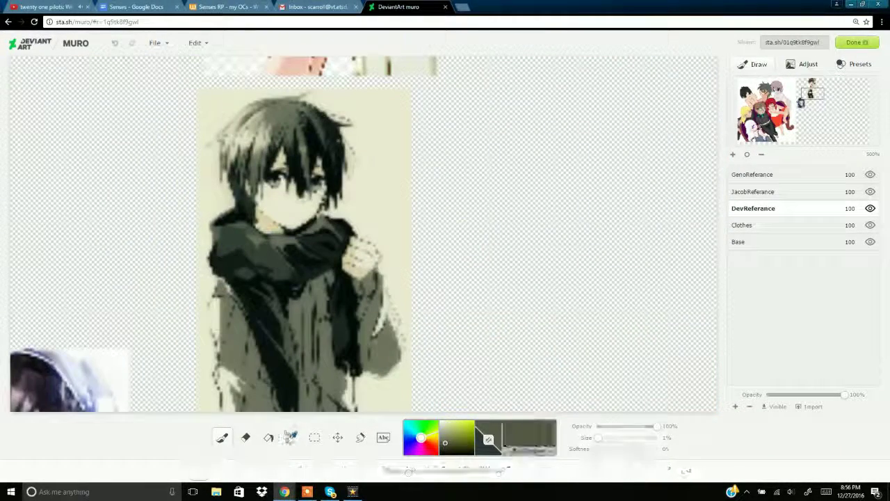
left_click(314, 327)
left_click(748, 108)
left_click(48, 7)
left_click(399, 7)
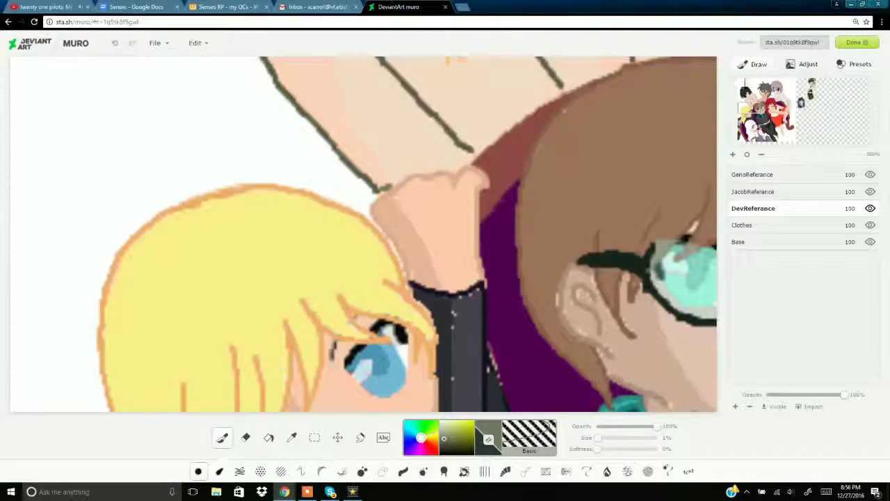
Brush olive-grey shading borders down both sides of the black-haired character's jacket and close the gap beside the neck
left_click(749, 100)
mouse_move(392, 211)
left_mouse_down()
mouse_move(343, 235)
mouse_move(380, 402)
left_mouse_up()
left_click_drag(264, 183, 347, 209)
mouse_move(453, 166)
left_mouse_down()
mouse_move(546, 169)
mouse_move(608, 278)
mouse_move(651, 279)
left_mouse_up()
left_click(750, 90)
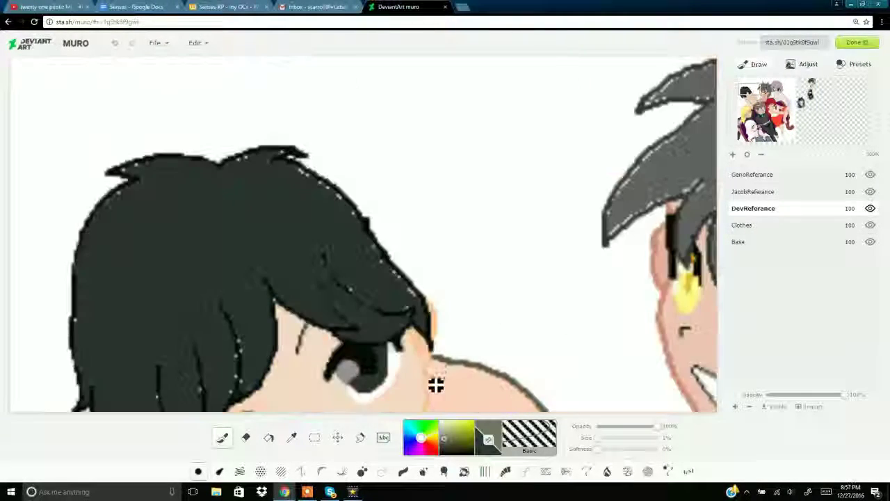
left_click(750, 95)
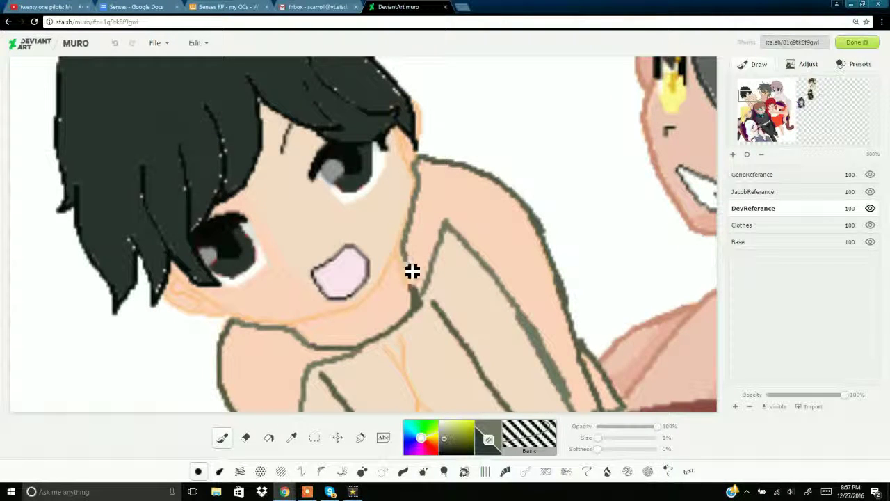
left_click_drag(412, 271, 413, 287)
Flood fill the shaded side areas of the black-haired character's jacket with olive-grey
left_click(269, 437)
left_click(282, 380)
left_click(486, 209)
left_click(600, 381)
Brush olive-grey over the pale gaps between the jacket's outlines and its shaded areas
left_click(749, 104)
left_click(222, 438)
mouse_move(335, 187)
left_mouse_down()
mouse_move(351, 230)
mouse_move(300, 207)
mouse_move(296, 127)
mouse_move(318, 82)
left_mouse_up()
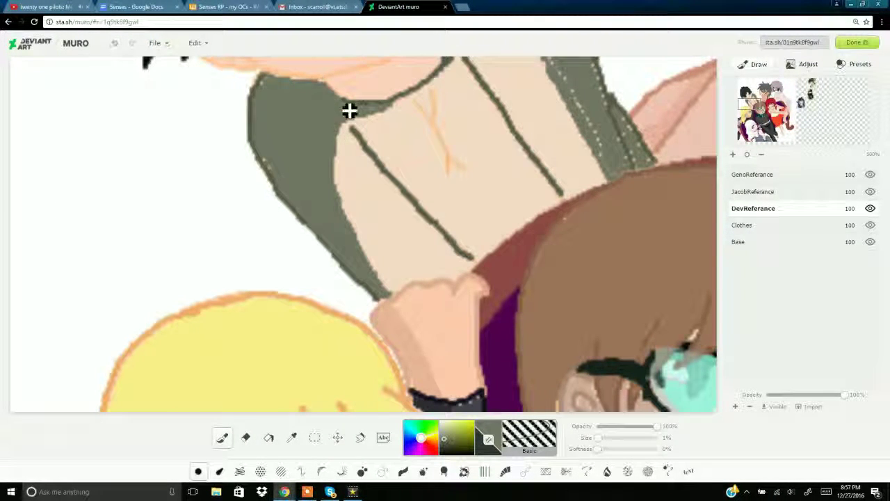
scroll(642, 168, "up", 3)
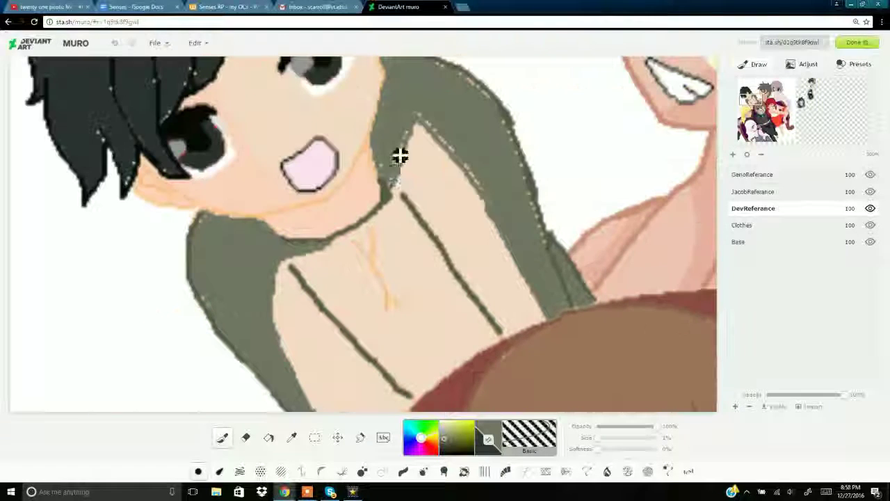
mouse_move(464, 72)
left_mouse_down()
mouse_move(509, 129)
mouse_move(542, 234)
left_mouse_up()
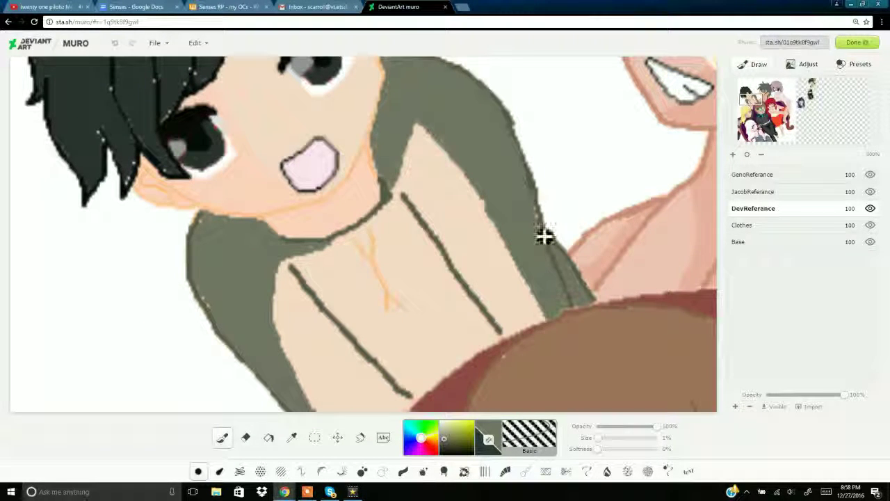
left_click(117, 43)
scroll(397, 190, "down", 3)
mouse_move(397, 190)
left_mouse_down()
mouse_move(489, 151)
mouse_move(608, 78)
left_mouse_up()
Flood fill the jacket's lit front with lighter grey and brush over the gaps along its shading border
left_click_drag(750, 107, 752, 100)
left_click(268, 437)
left_click(316, 327)
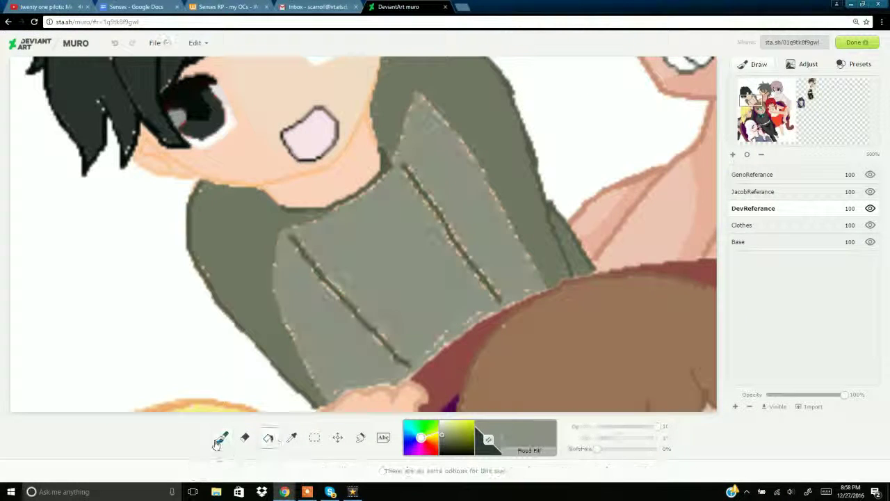
left_click(221, 438)
left_click_drag(450, 127, 516, 231)
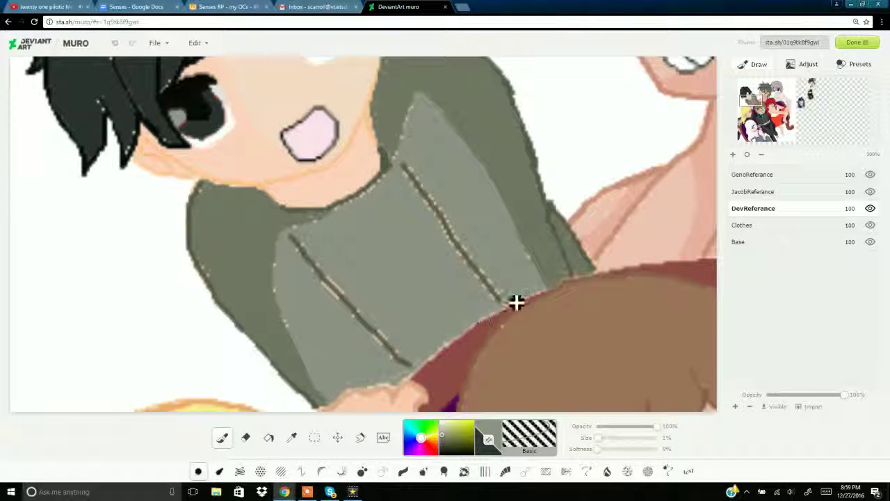
Make the JacobReferance layer active and sample near-black from the dark scarf in the black-haired reference
left_click(747, 154)
left_click(753, 192)
left_click(732, 155)
left_click(732, 155)
left_click(732, 155)
left_click(732, 155)
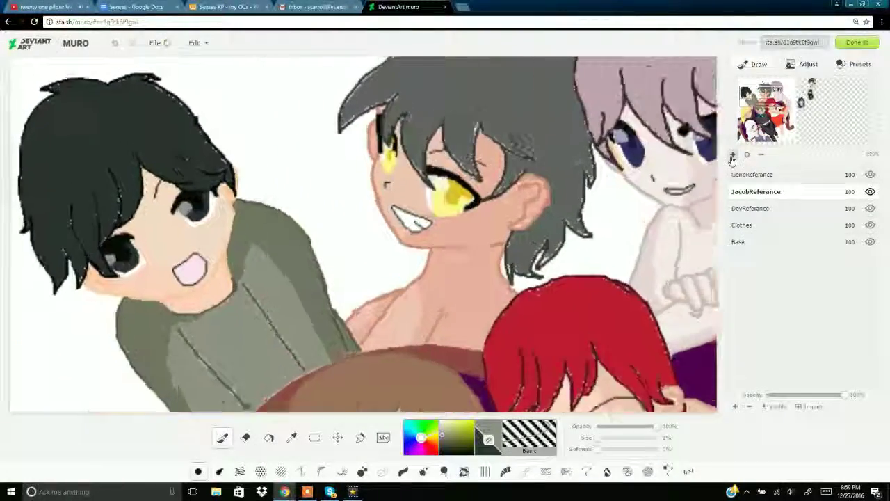
left_click(732, 155)
left_click(732, 155)
left_click(733, 154)
left_click(812, 84)
left_click(806, 94)
left_click(291, 438)
left_click(494, 306)
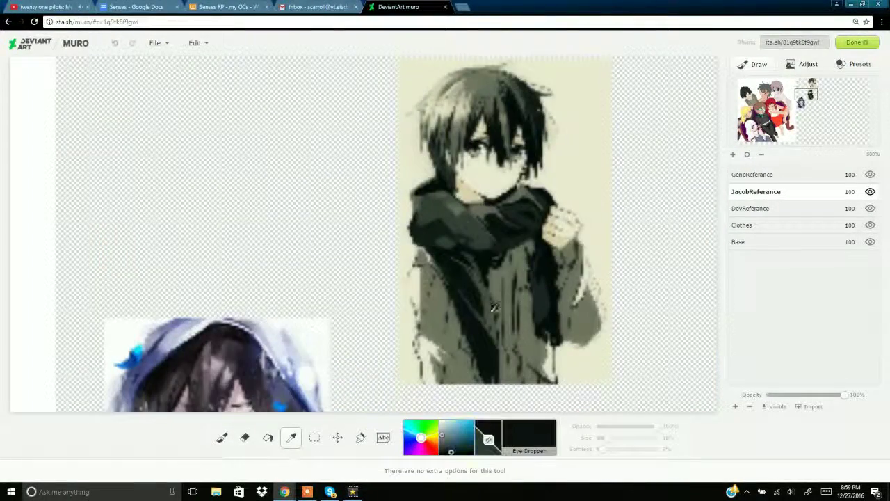
left_click(490, 313)
Brush near-black outlines of a scarf wrapped around the black-haired character's shoulders and neck
left_click(753, 102)
left_click(222, 437)
left_click_drag(159, 188, 331, 260)
left_click_drag(335, 68, 387, 160)
left_click_drag(331, 260, 441, 272)
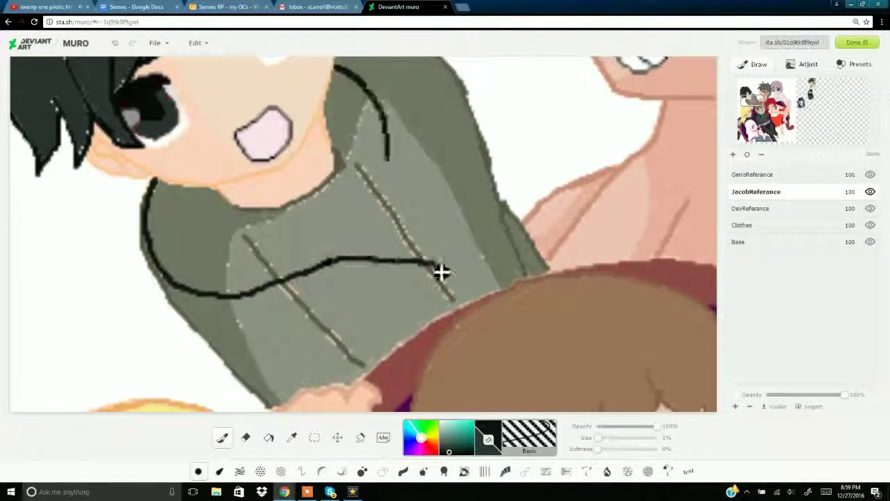
left_click(811, 93)
left_click(750, 100)
mouse_move(440, 164)
left_mouse_down()
mouse_move(412, 236)
mouse_move(478, 230)
left_mouse_up()
left_click_drag(369, 242, 334, 238)
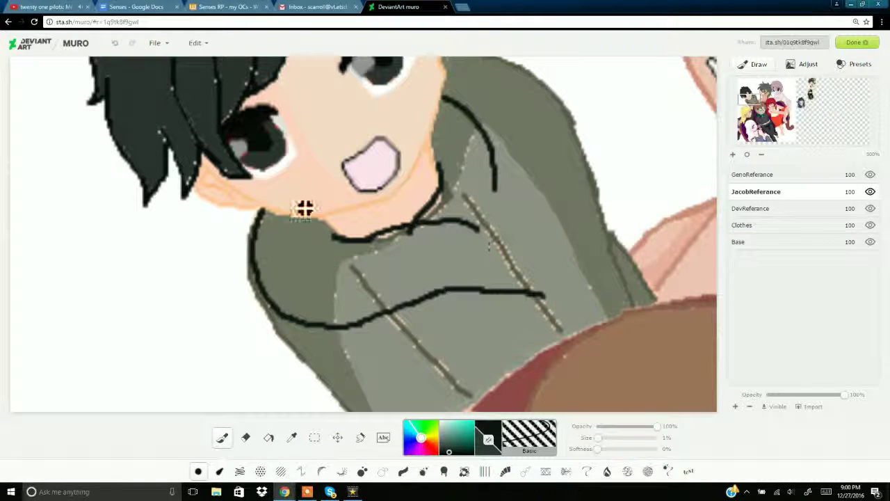
Erase the end of the scarf's lower line and brush the fold and the start of a hanging end across the chest
left_click(245, 438)
left_click_drag(542, 296, 456, 289)
left_click(222, 438)
mouse_move(494, 189)
left_mouse_down()
mouse_move(493, 224)
mouse_move(512, 285)
left_mouse_up()
left_click_drag(450, 287, 418, 335)
left_click_drag(365, 322, 437, 416)
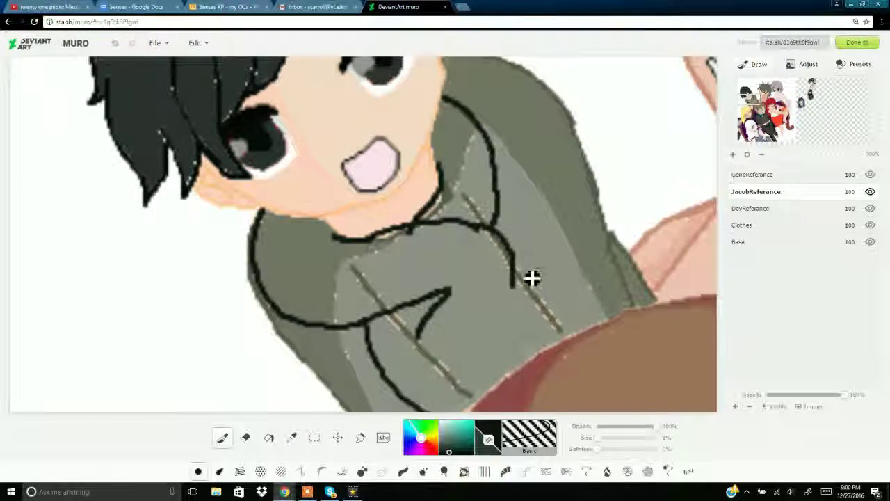
Brush the remaining outlines of the scarf's fold and hanging ends across the chest, and erase the overlap beside the neck
left_click(752, 103)
left_click(117, 45)
left_click_drag(287, 224, 311, 295)
left_click_drag(395, 249, 431, 265)
mouse_move(403, 136)
left_mouse_down()
mouse_move(383, 226)
mouse_move(360, 219)
left_mouse_up()
left_click_drag(304, 134, 468, 129)
left_click_drag(423, 171, 450, 245)
left_click_drag(465, 125, 538, 213)
key("e")
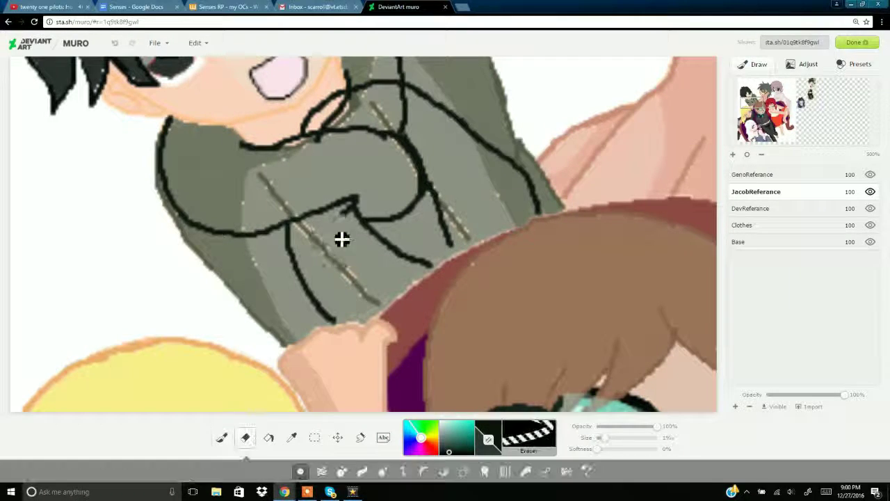
left_click_drag(322, 136, 312, 141)
Sample dark green from the reference scarf and brush it over the jacket lines inside the scarf's outline
left_click(811, 96)
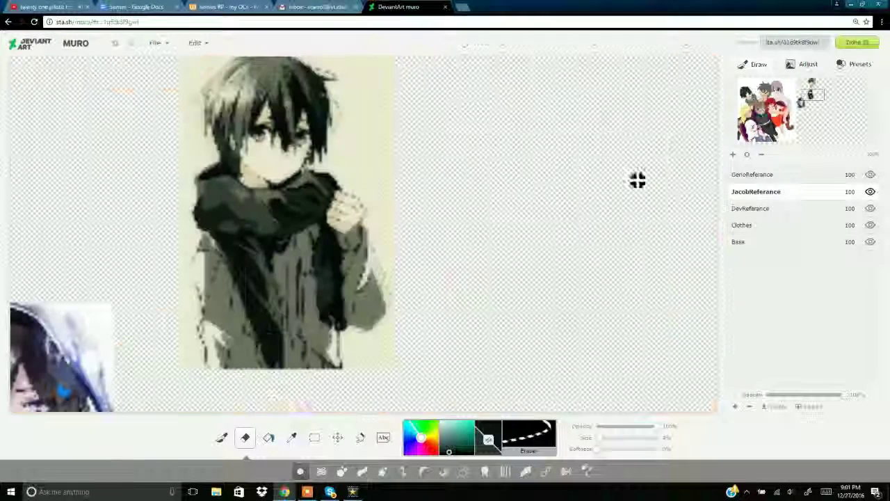
left_click(289, 439)
left_click(276, 305)
left_click(749, 100)
left_click(222, 437)
left_click_drag(387, 206, 333, 295)
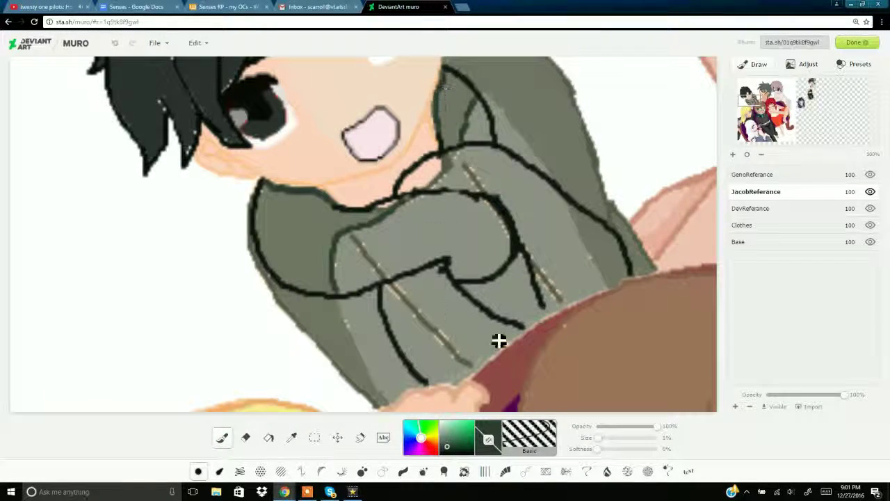
Sample dark grey-green from the reference scarf and brush it inside the drawn scarf
key("i")
scroll(658, 261, "down", 5)
left_click(804, 91)
left_click(546, 348)
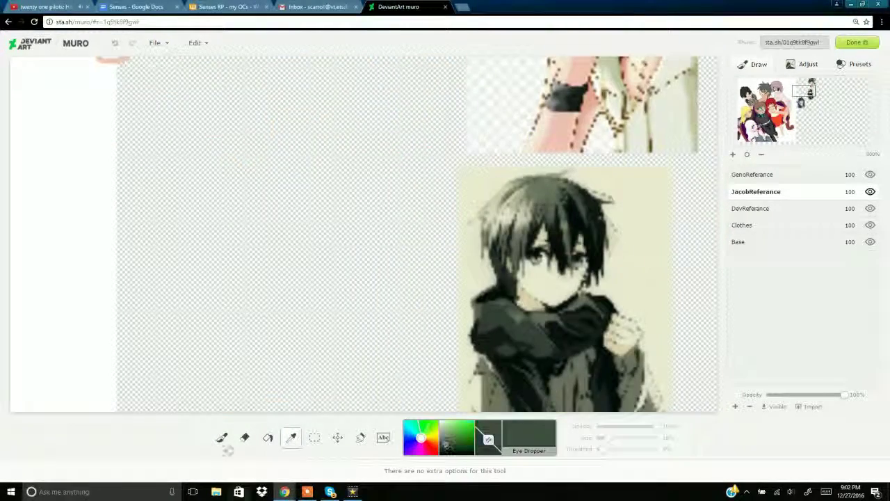
left_click(751, 103)
left_click(222, 437)
mouse_move(335, 305)
left_mouse_down()
mouse_move(358, 308)
mouse_move(403, 269)
left_mouse_up()
mouse_move(380, 304)
left_mouse_down()
mouse_move(461, 240)
mouse_move(534, 201)
left_mouse_up()
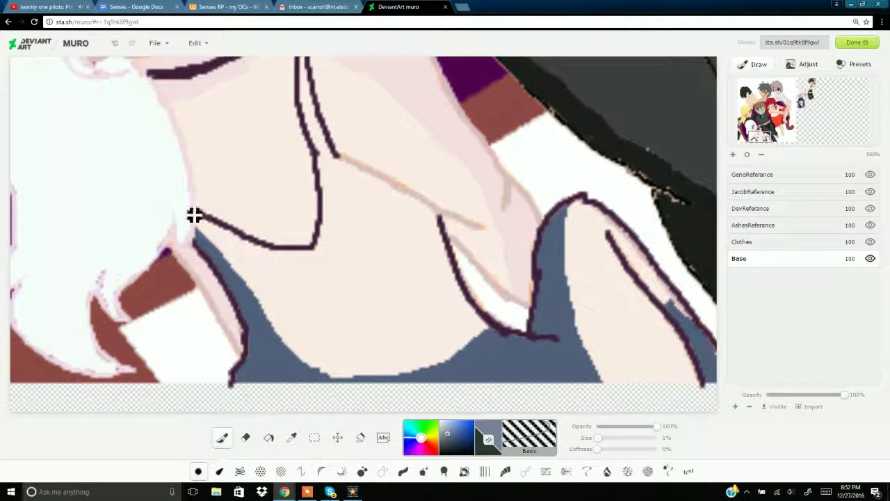
Colour the white-haired character's strap, neckline and lit garment front lighter grey-blue on the Base layer, covering the pale gaps
left_click(116, 48)
left_click_drag(199, 217, 277, 257)
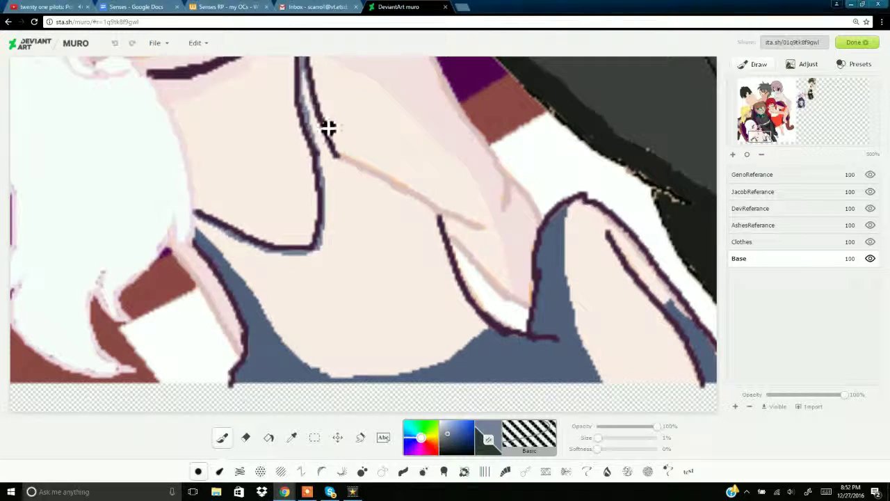
left_click(271, 437)
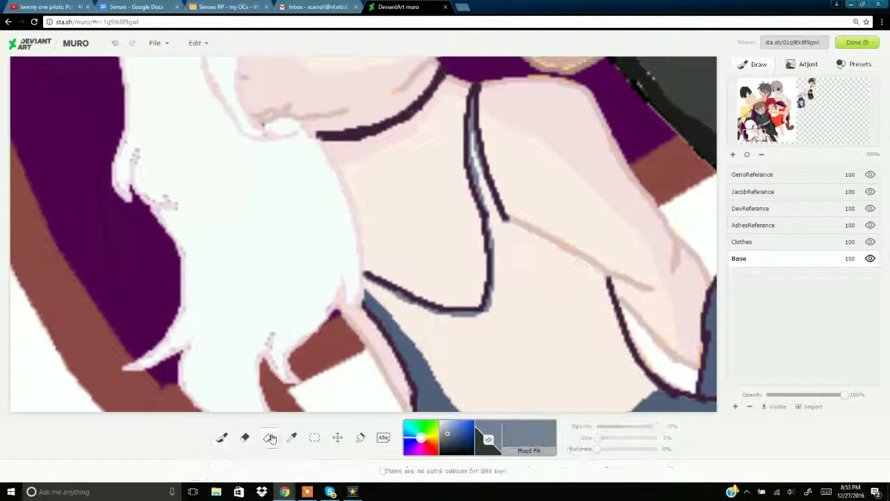
left_click(513, 321)
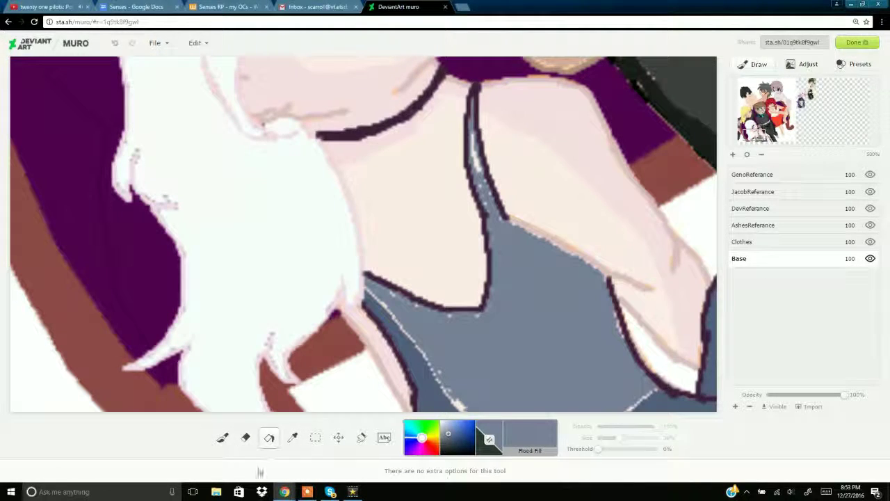
left_click(224, 437)
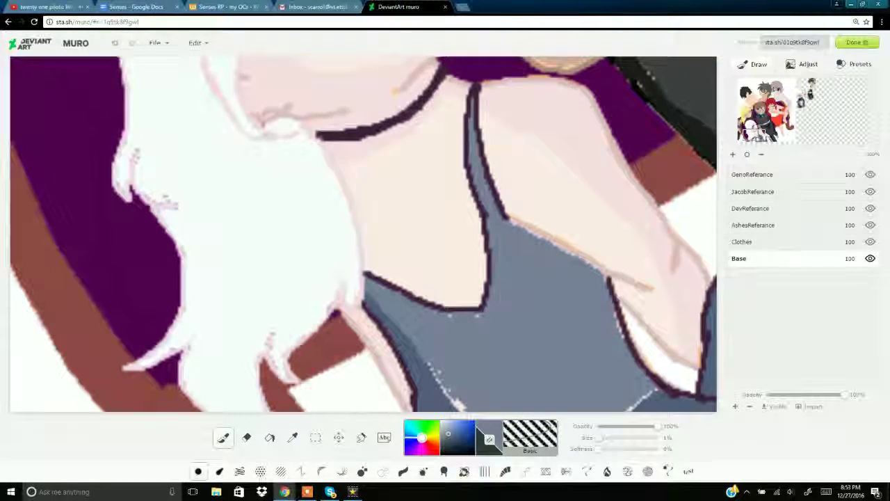
left_click(763, 138)
mouse_move(217, 316)
left_mouse_down()
mouse_move(304, 335)
mouse_move(394, 284)
left_mouse_up()
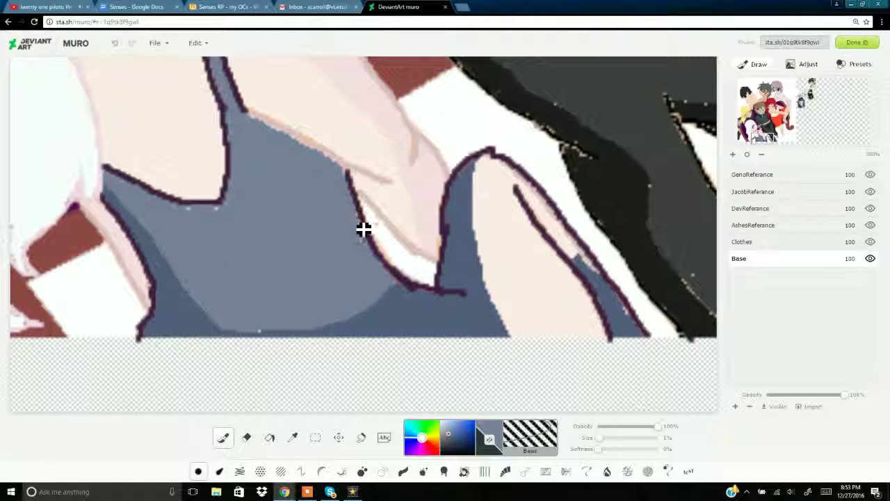
Fill the lit part of the white-haired character's raised thigh with lighter grey-blue and paint over the remaining skin-coloured gaps
key("f")
left_click(530, 288)
key("b")
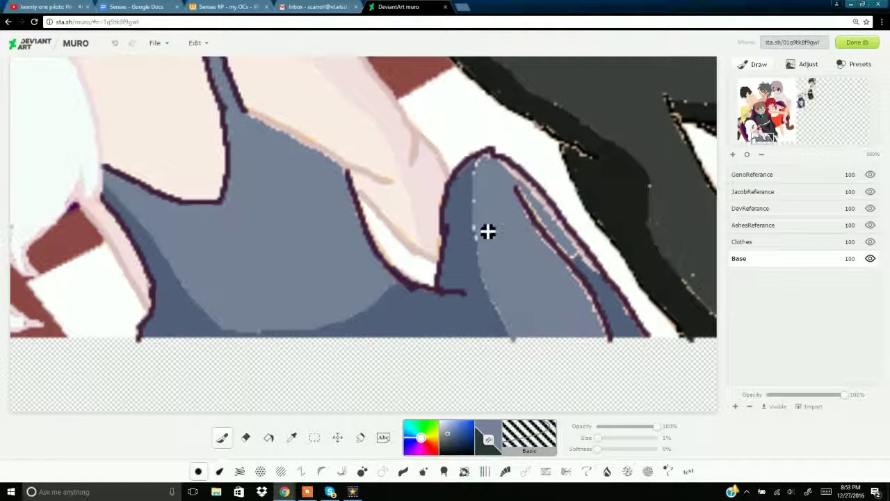
mouse_move(482, 204)
left_mouse_down()
mouse_move(536, 194)
mouse_move(606, 336)
left_mouse_up()
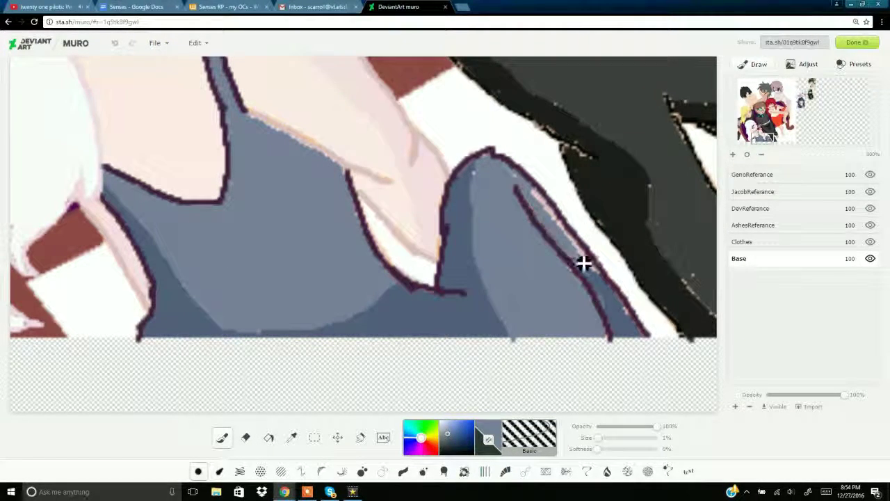
mouse_move(583, 262)
left_mouse_down()
mouse_move(604, 278)
mouse_move(609, 336)
mouse_move(595, 279)
mouse_move(634, 326)
left_mouse_up()
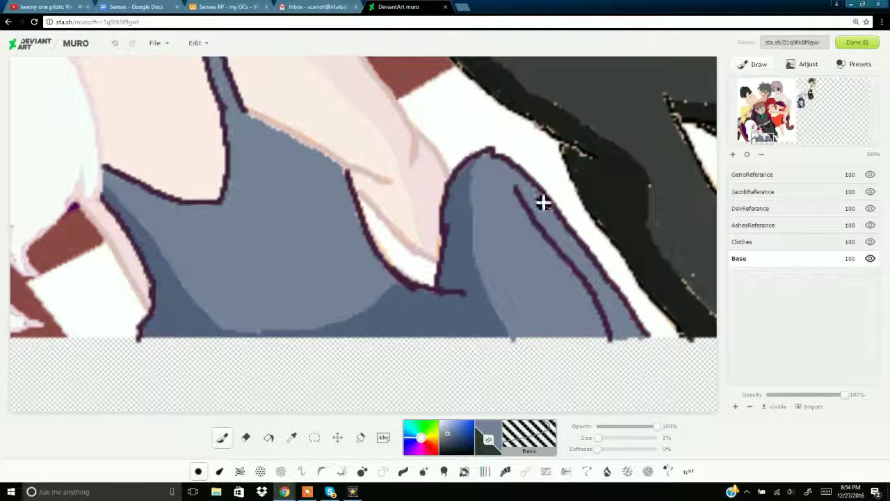
Erase the thigh's inner purple line and cover the pale marks left there with grey-blue on the Base layer
left_click(756, 244)
left_click(245, 437)
left_click(751, 193)
left_click_drag(518, 188, 609, 336)
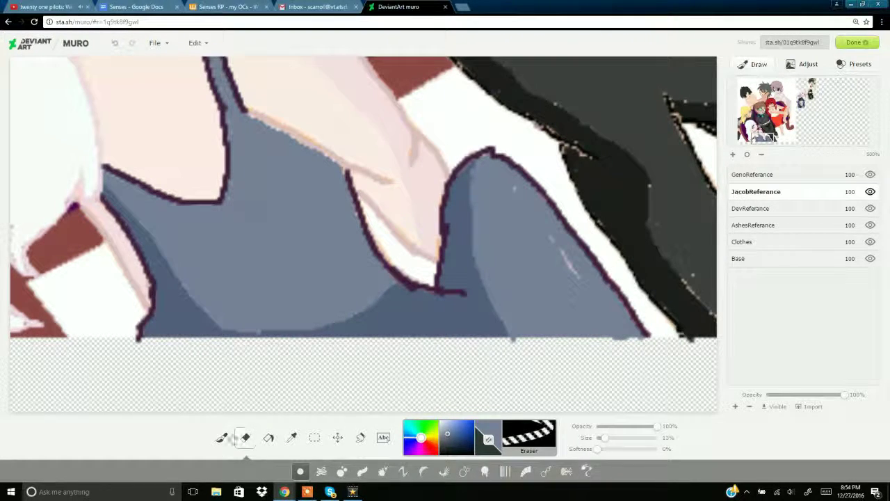
left_click(223, 438)
left_click(753, 258)
left_click_drag(552, 239, 579, 272)
Remove the AshesReferance layer and switch to the DevReferance layer for the black-haired character
left_click(758, 132)
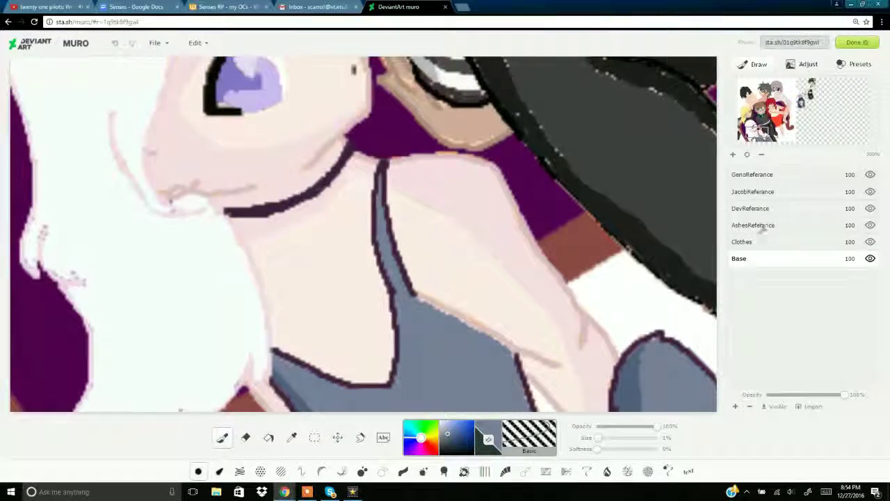
key("ctrl+z")
key("ctrl+z")
key("ctrl+z")
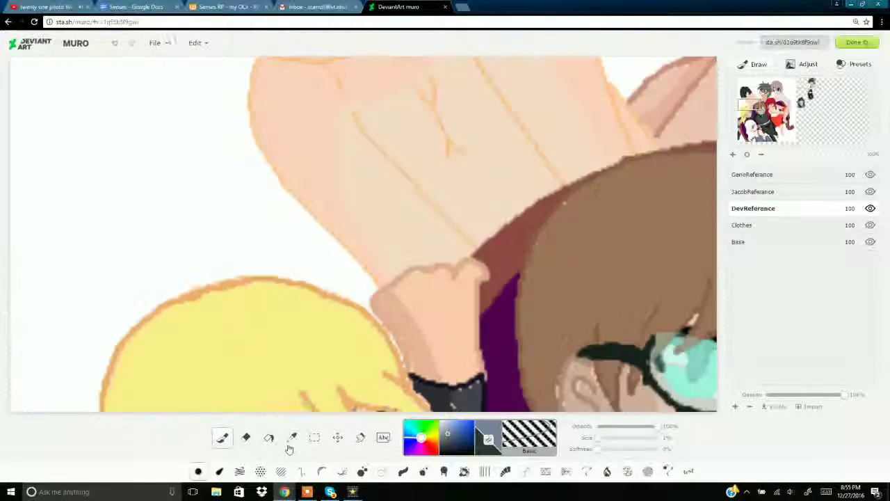
Sample the jacket's dark grey-green from the reference and draw the black-haired character's jacket outline, collar and front folds
left_click(290, 440)
left_click(811, 93)
left_click(447, 365)
left_click(751, 97)
left_click_drag(187, 289, 195, 395)
left_click(749, 106)
mouse_move(273, 122)
left_mouse_down()
mouse_move(298, 169)
mouse_move(379, 253)
left_mouse_up()
left_click_drag(352, 80, 474, 211)
left_click(754, 99)
mouse_move(172, 238)
left_mouse_down()
mouse_move(279, 212)
mouse_move(395, 335)
left_mouse_up()
mouse_move(304, 59)
left_mouse_down()
mouse_move(429, 194)
mouse_move(464, 308)
left_mouse_up()
left_click_drag(441, 235, 499, 307)
left_click(749, 95)
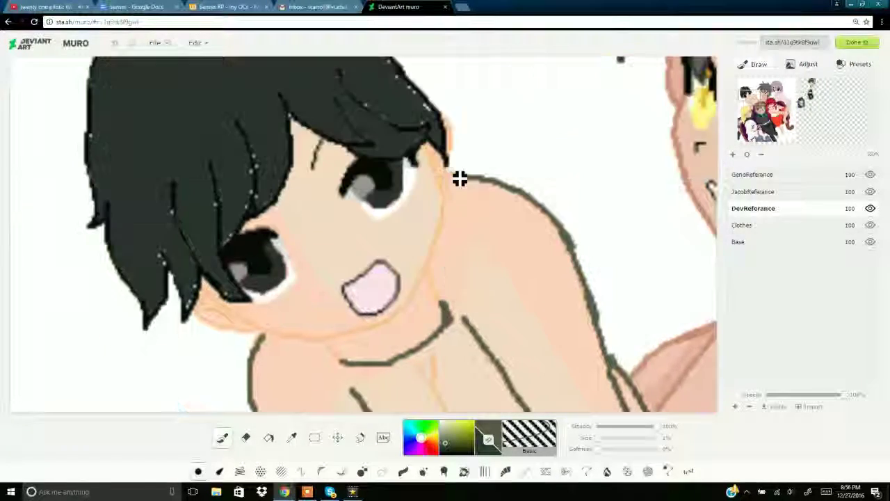
Sample a softer grey-green from the reference and outline the shaded sleeve and shoulder areas of the black-haired character's jacket
left_click(759, 138)
left_click(811, 94)
left_click(292, 437)
left_click(363, 333)
left_click(748, 108)
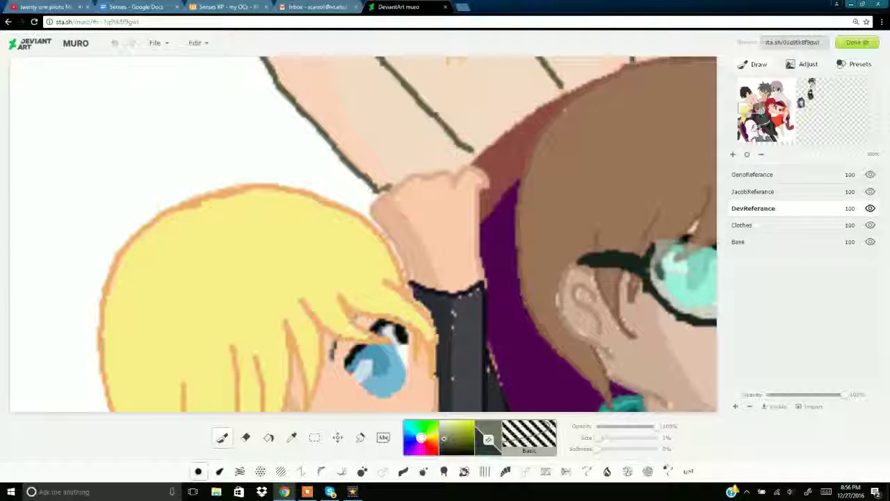
left_click(749, 100)
mouse_move(391, 212)
left_mouse_down()
mouse_move(347, 233)
mouse_move(382, 402)
left_mouse_up()
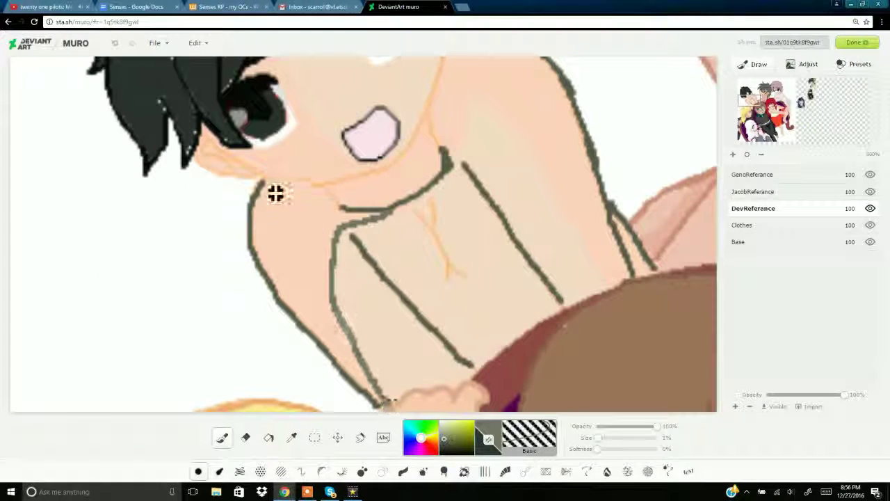
left_click_drag(263, 183, 345, 214)
mouse_move(476, 84)
left_mouse_down()
mouse_move(527, 137)
mouse_move(606, 273)
left_mouse_up()
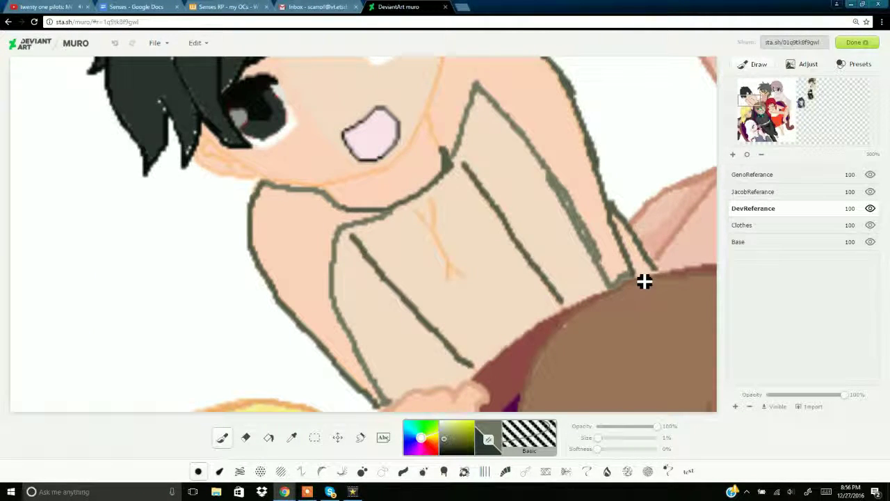
Choose a lighter grey-green and fill the lit front of the black-haired character's jacket, undoing the stray stroke across the neighbouring figure
left_click(749, 89)
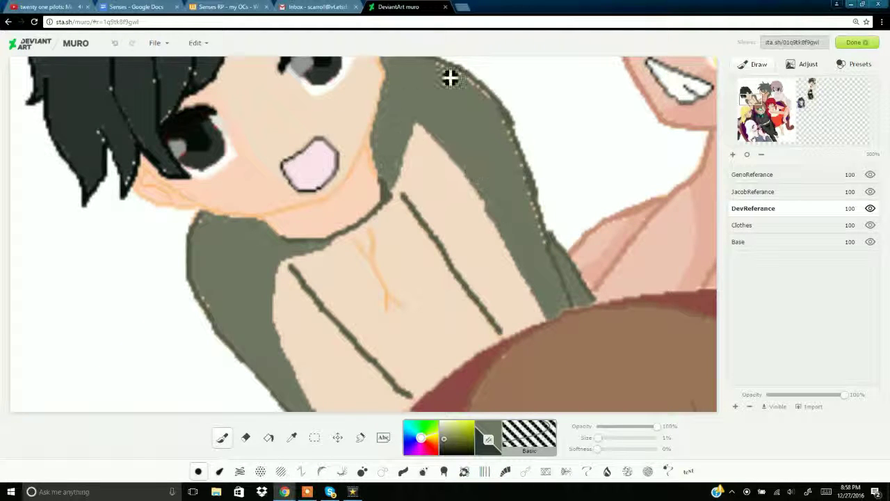
left_click(442, 435)
left_click_drag(570, 300, 697, 174)
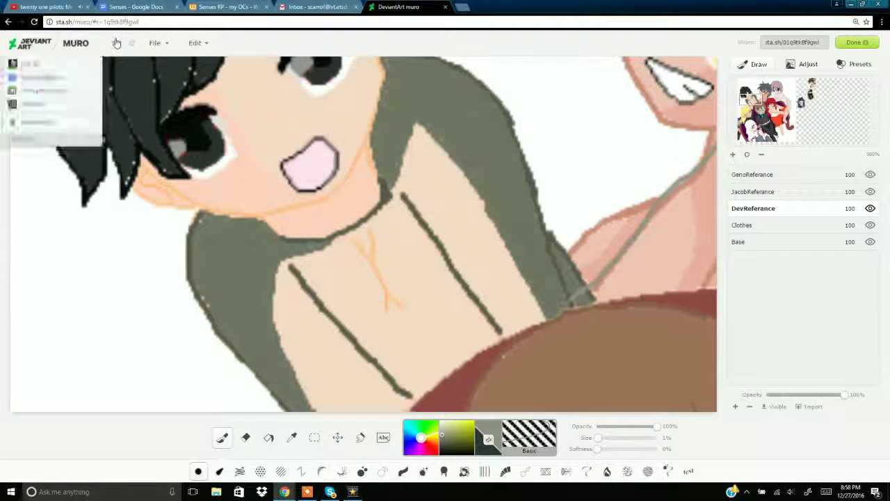
left_click(115, 43)
left_click_drag(751, 100, 749, 108)
mouse_move(395, 189)
left_mouse_down()
mouse_move(461, 176)
mouse_move(527, 116)
mouse_move(608, 77)
left_mouse_up()
left_click_drag(749, 108, 751, 100)
left_click(269, 437)
left_click(382, 278)
left_click(219, 441)
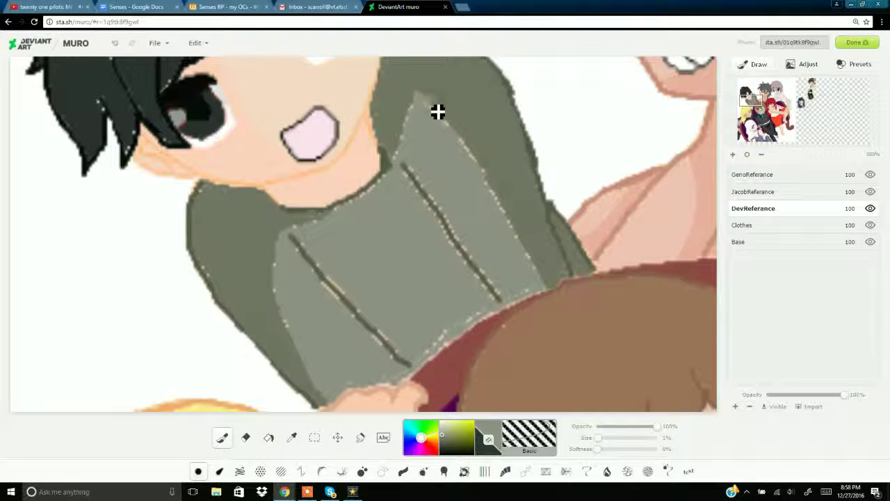
Switch to the JacobReferance layer and sample the scarf's near-black colour from the reference image for brush work
left_click(746, 156)
left_click(754, 192)
left_click(732, 155)
left_click(732, 155)
left_click(732, 155)
mouse_move(752, 93)
left_mouse_down()
mouse_move(811, 84)
mouse_move(806, 94)
left_mouse_up()
left_click(292, 437)
left_click(478, 293)
left_click(751, 101)
left_click(222, 437)
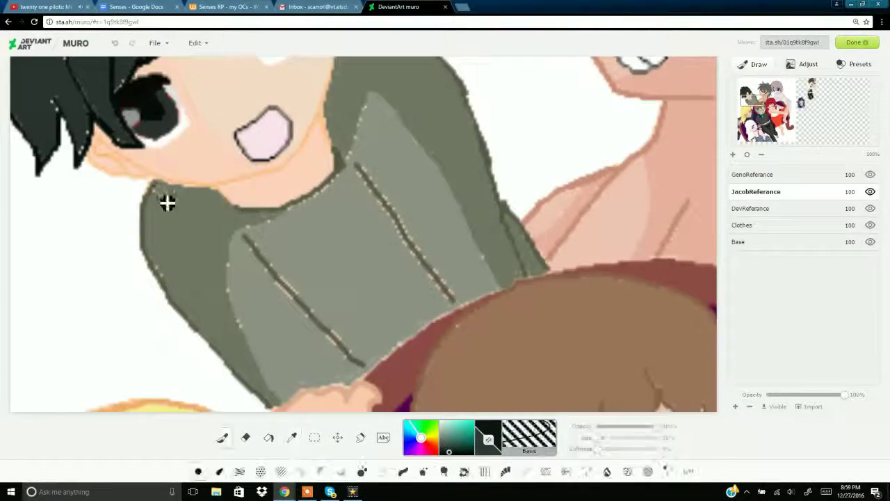
Draw the scarf's outer outline in near-black around the black-haired character's neck and across the chest
left_click_drag(155, 179, 332, 260)
left_click_drag(337, 66, 385, 158)
left_click_drag(329, 260, 435, 265)
left_click(810, 94)
left_click(749, 100)
mouse_move(438, 163)
left_mouse_down()
mouse_move(422, 228)
mouse_move(381, 247)
left_mouse_up()
Erase part of the scarf line, draw the scarf's loop and fold lines, and undo the last stroke
left_click(246, 437)
left_click_drag(544, 295, 453, 289)
left_click(222, 438)
mouse_move(494, 187)
left_mouse_down()
mouse_move(492, 226)
mouse_move(513, 287)
left_mouse_up()
left_click_drag(449, 290, 417, 339)
left_click_drag(366, 324, 421, 410)
left_click(752, 103)
left_click(116, 43)
Draw the scarf's hanging ends and complete its wrapped loops over the front of the jacket
mouse_move(287, 224)
left_mouse_down()
mouse_move(299, 269)
mouse_move(334, 321)
left_mouse_up()
mouse_move(355, 201)
left_mouse_down()
mouse_move(367, 227)
mouse_move(431, 265)
left_mouse_up()
left_click_drag(422, 169, 397, 225)
left_click_drag(304, 133, 348, 92)
left_click_drag(349, 91, 466, 129)
left_click_drag(425, 183, 450, 245)
left_click_drag(466, 129, 538, 212)
Erase the overlapping scarf lines near the loop and neck with a smaller eraser
left_click(245, 437)
left_click_drag(347, 214, 328, 244)
left_click_drag(403, 94, 405, 131)
left_click_drag(605, 438, 597, 439)
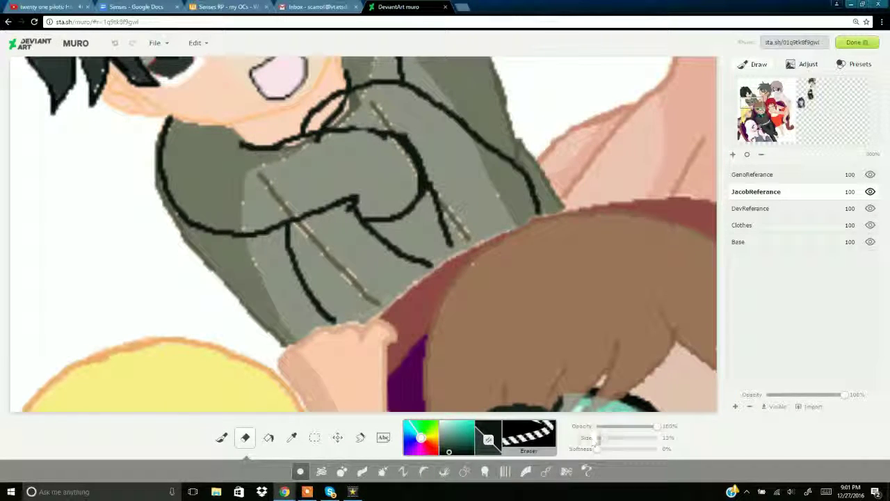
left_click_drag(327, 132, 316, 139)
Sample dark green from the reference scarf and trace the boundaries of the shaded areas on the drawn scarf
left_click(812, 96)
left_click(291, 437)
left_click(279, 304)
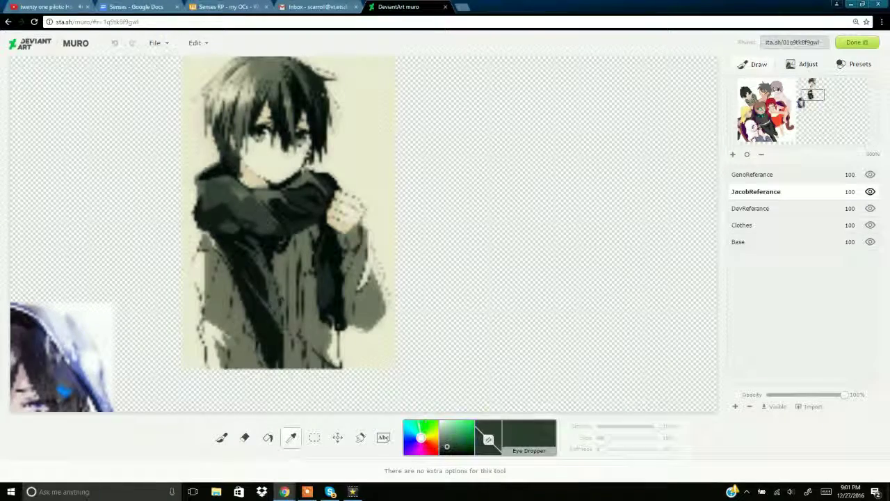
left_click(749, 100)
left_click(222, 437)
left_click_drag(409, 206, 333, 290)
left_click_drag(309, 201, 339, 207)
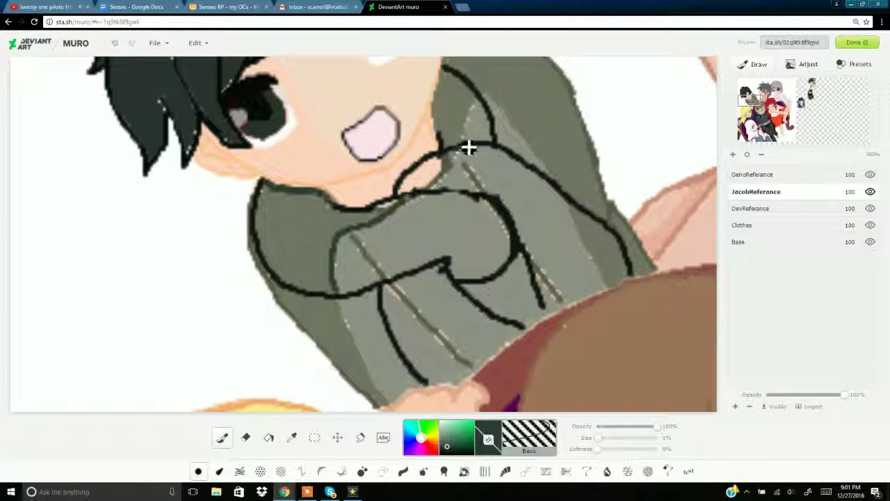
left_click_drag(462, 144, 478, 100)
left_click_drag(439, 133, 441, 111)
Flood-fill the scarf's shaded sections over the shoulder and beside the neck with dark green
left_click(268, 438)
left_click(293, 259)
left_click(453, 116)
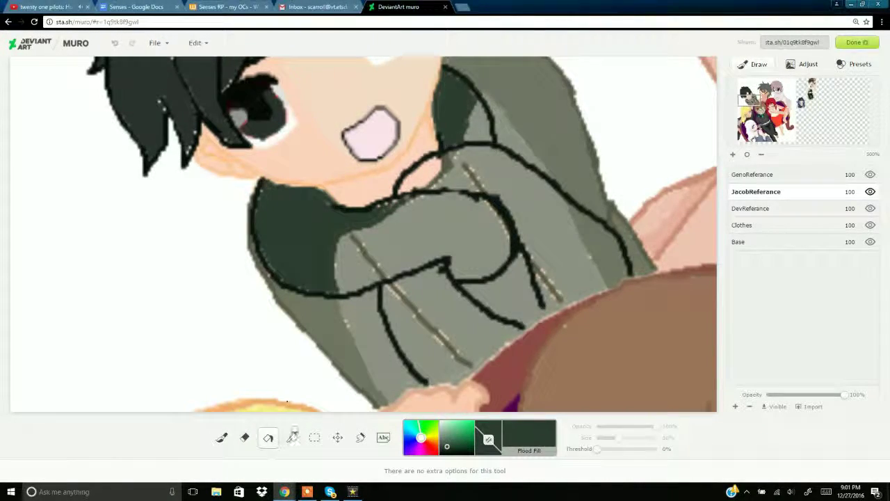
Sample a lighter grey-green from the reference and draw along the clothing's lower edge where it meets the chair back
left_click(292, 437)
left_click(806, 89)
left_click(803, 91)
left_click(539, 379)
left_click(268, 438)
left_click(751, 103)
left_click(222, 438)
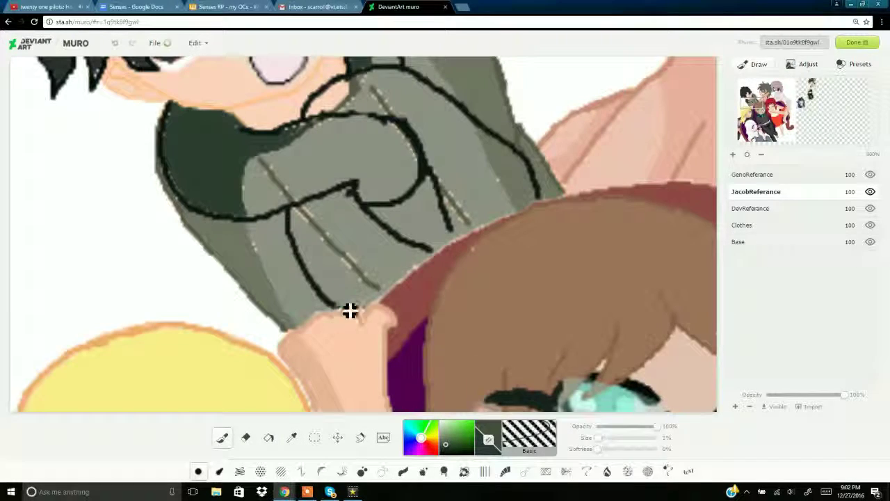
mouse_move(380, 304)
left_mouse_down()
mouse_move(457, 238)
mouse_move(541, 203)
left_mouse_up()
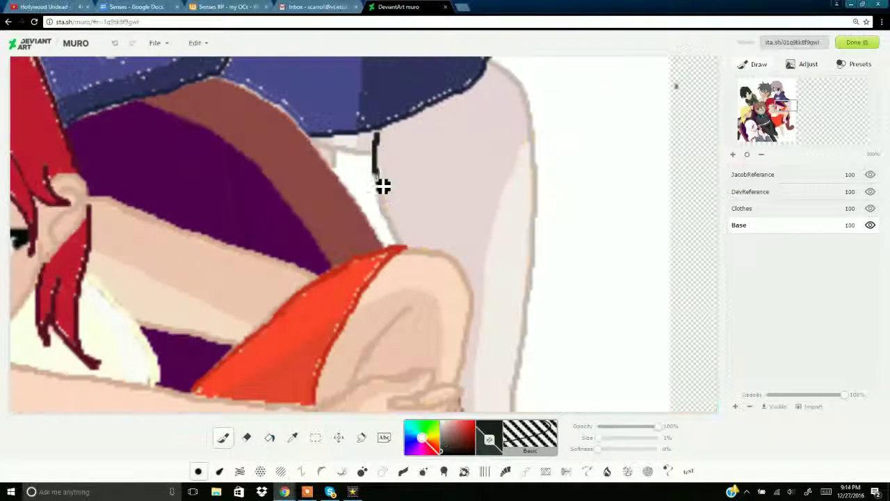
Outline the lavender-haired character's trouser legs in near-black on the Base layer and fill the shaded part with dark grey
left_click_drag(382, 185, 370, 158)
mouse_move(495, 67)
left_mouse_down()
mouse_move(535, 286)
mouse_move(512, 409)
left_mouse_up()
left_click(791, 116)
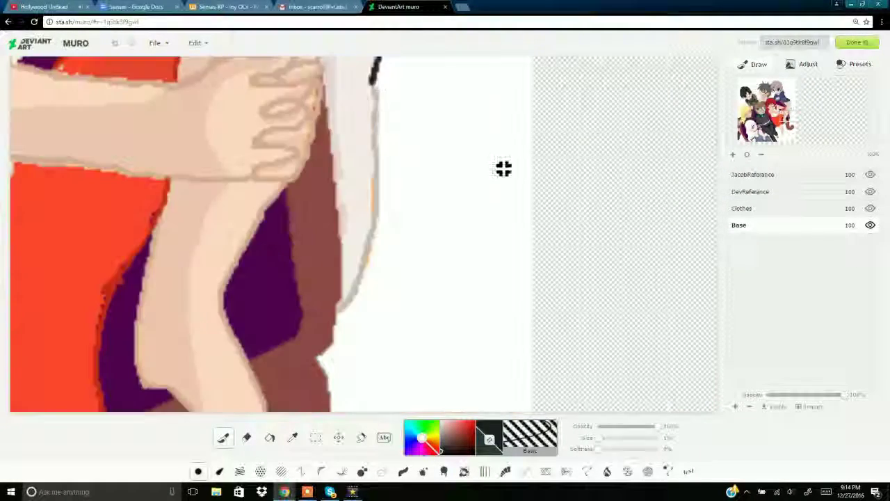
mouse_move(373, 79)
left_mouse_down()
mouse_move(373, 260)
mouse_move(341, 306)
left_mouse_up()
left_click(269, 437)
left_click(427, 263)
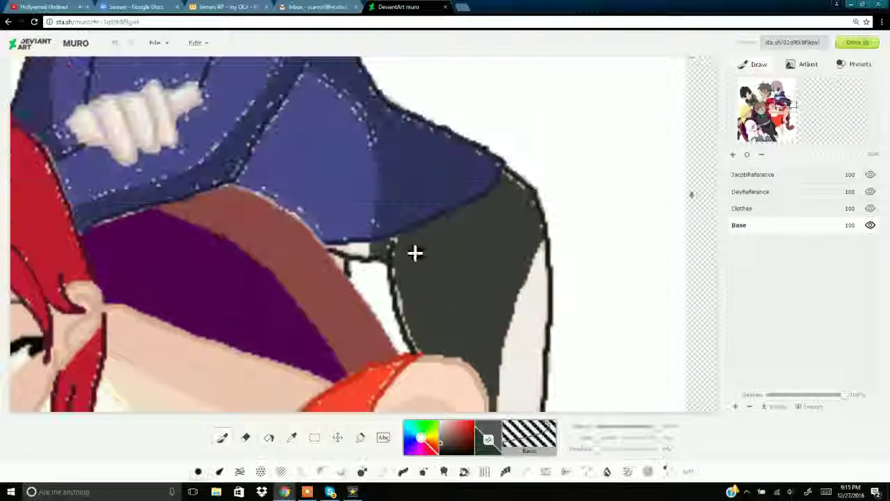
Fill the lit strips of the lavender-haired character's trousers with lighter grey and paint over the remaining pale gaps
left_click(268, 436)
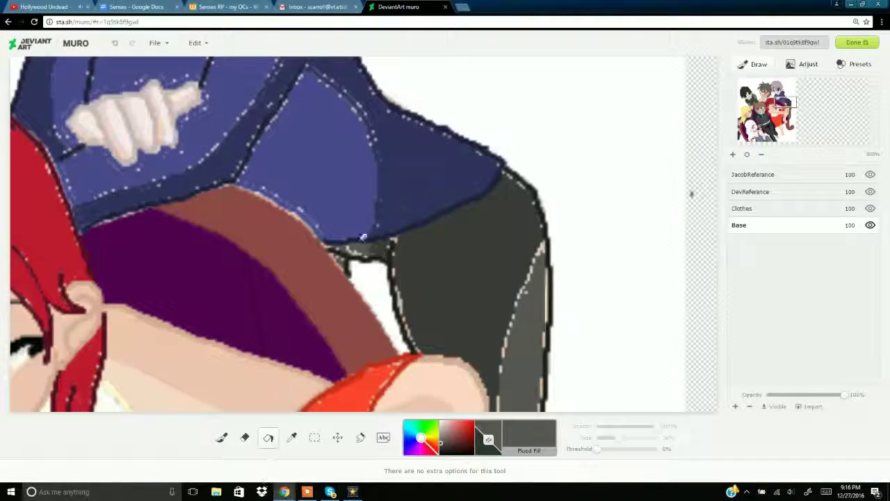
key("b")
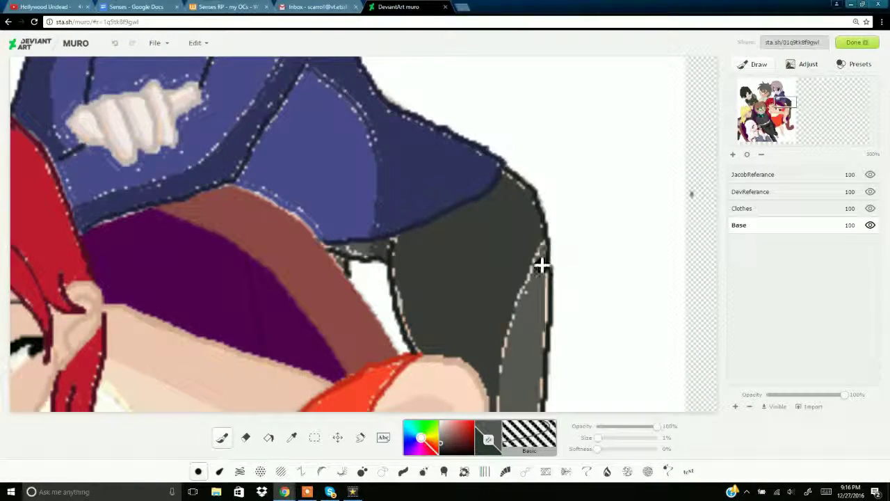
left_click_drag(541, 262, 517, 338)
left_click_drag(785, 102, 788, 107)
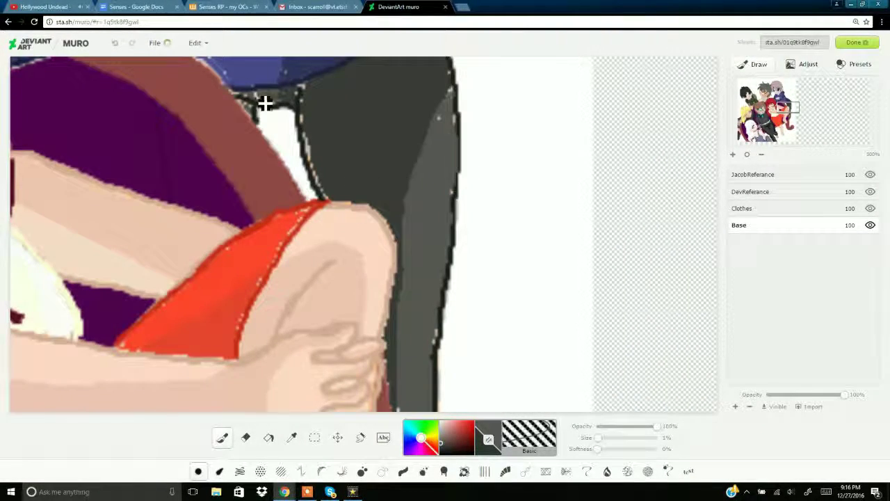
left_click(786, 124)
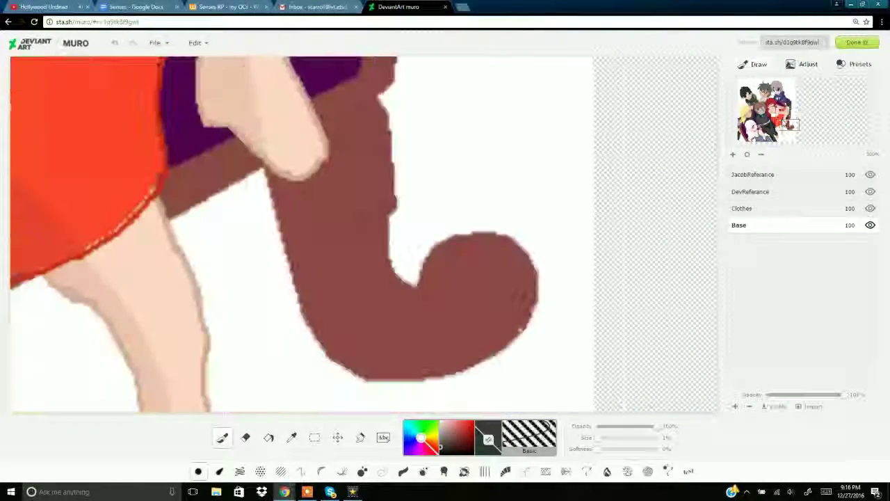
left_click_drag(785, 123, 788, 117)
left_click_drag(314, 125, 319, 211)
Select the Text brush for the artist's signature and save the drawing
left_click(761, 154)
left_click(761, 154)
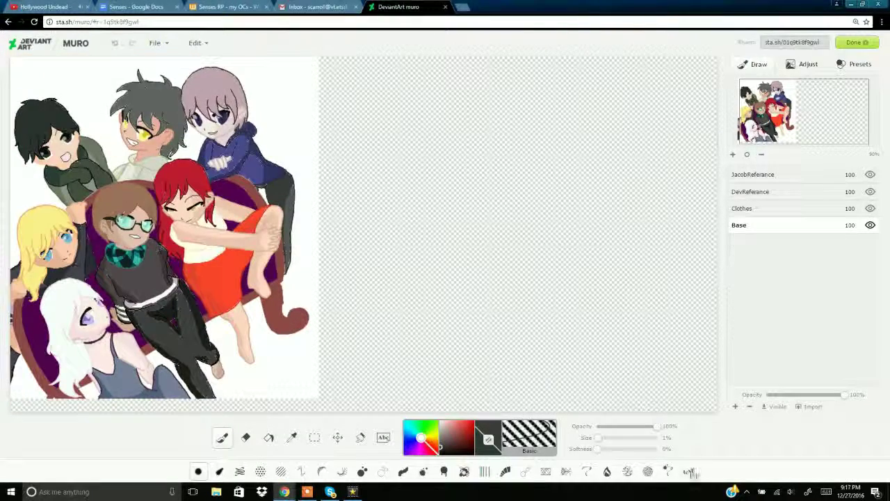
left_click(689, 471)
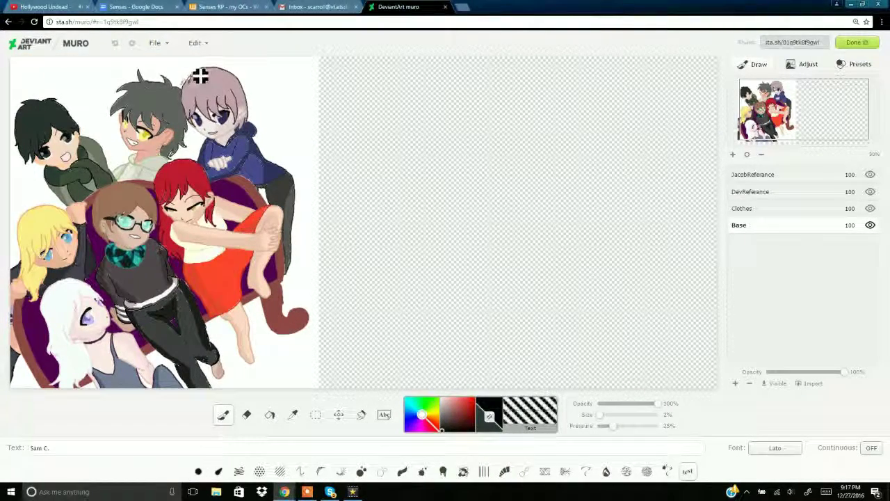
key("ctrl+s")
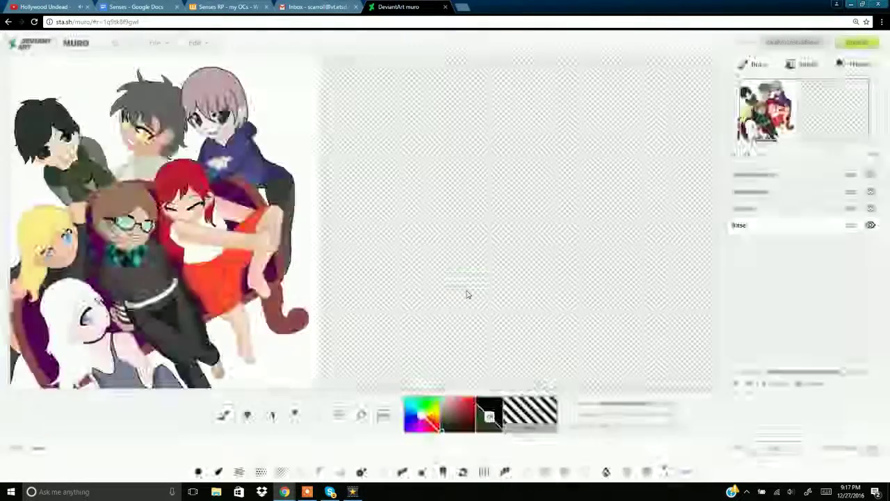